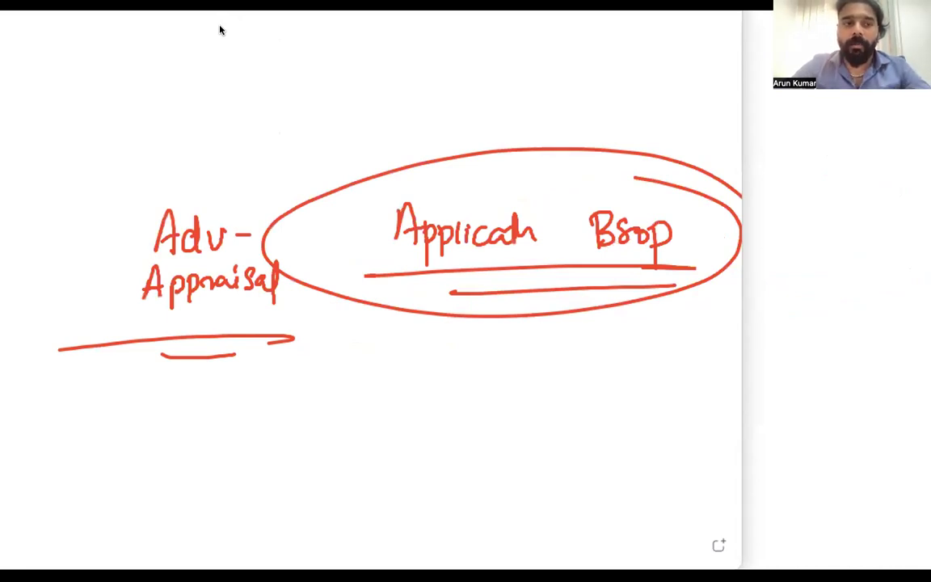
- Switch to Google Sheets in the browser and open the spreadsheet "afm revision march 2023"
{"action": "key", "text": "super+Tab"}
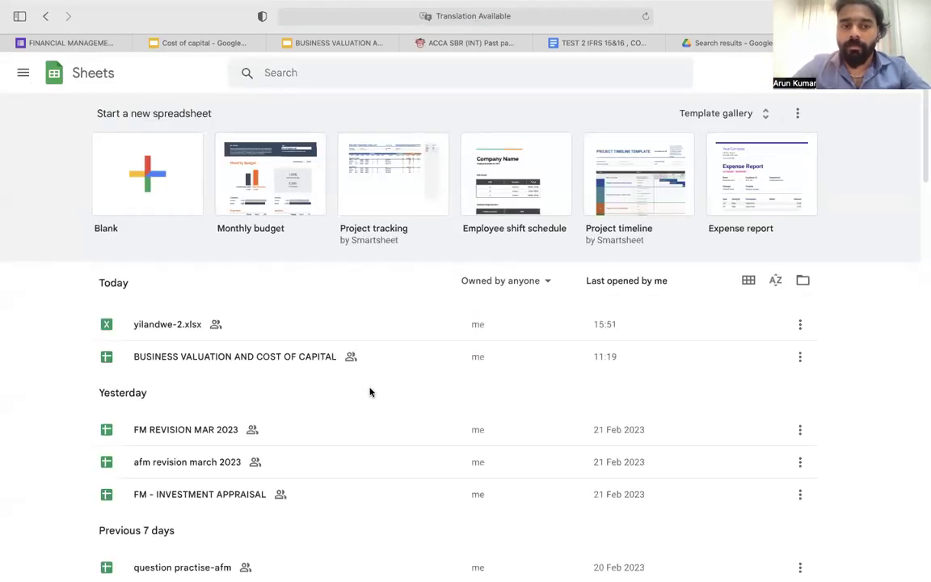
{"action": "scroll", "coordinate": [363, 413], "scroll_direction": "down", "scroll_amount": 2}
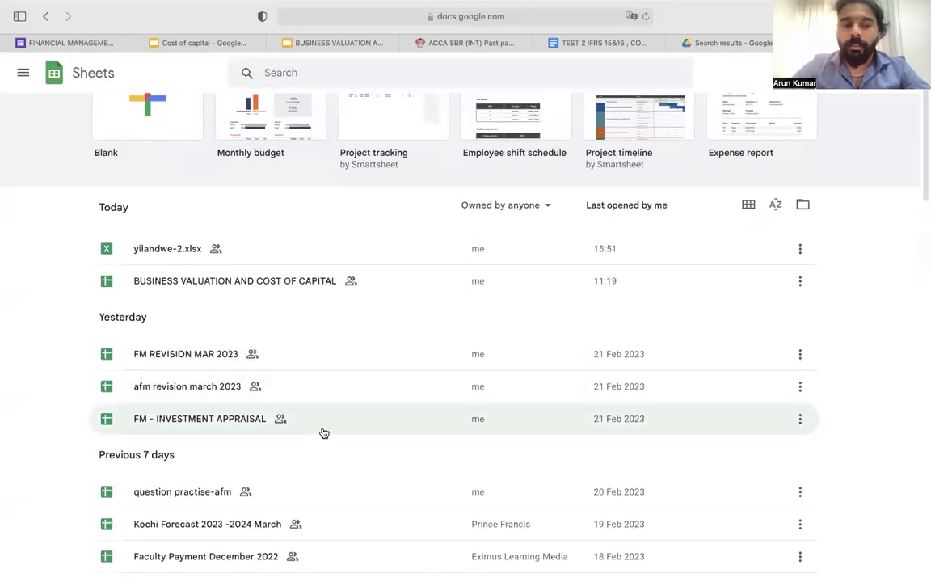
{"action": "scroll", "coordinate": [320, 432], "scroll_direction": "down", "scroll_amount": 1}
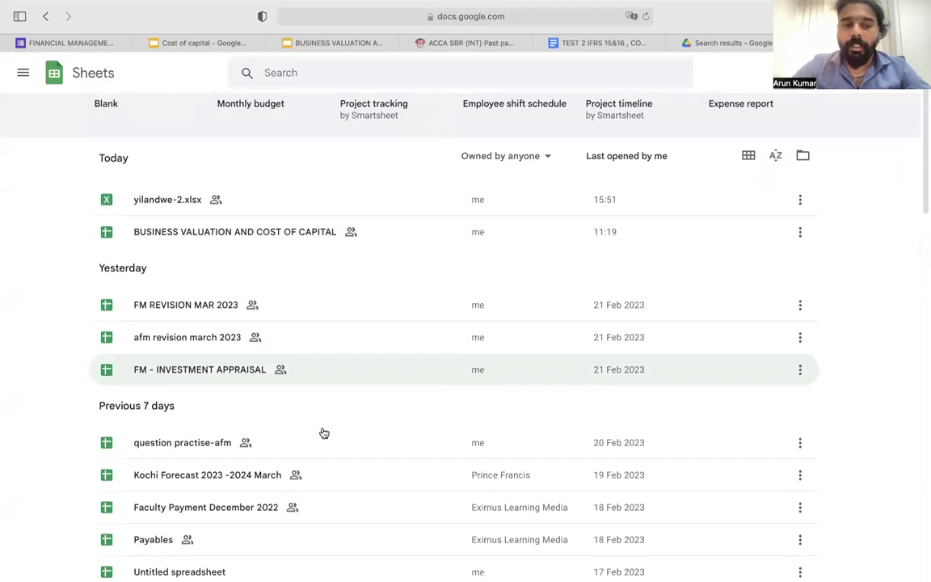
{"action": "left_click", "coordinate": [298, 345]}
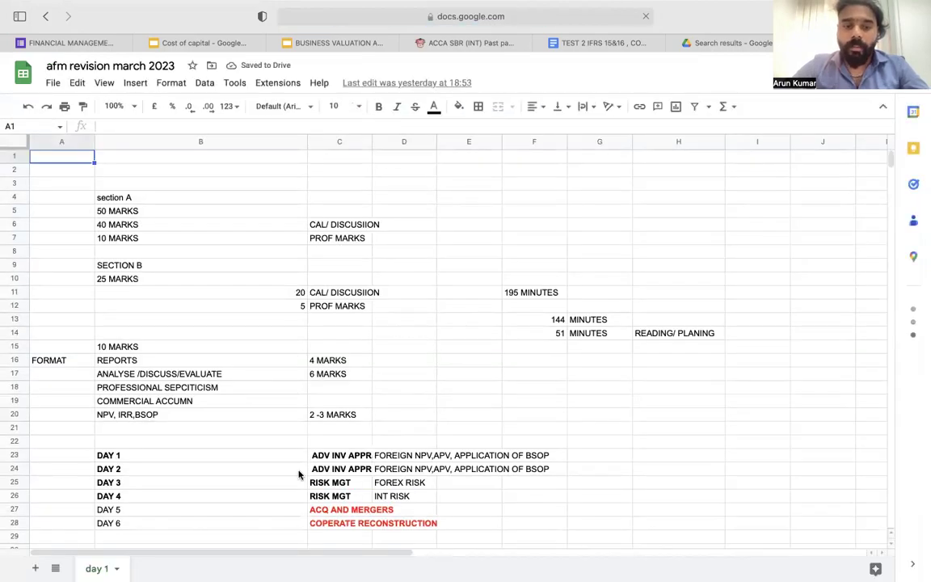
- Below the notes on the bsop model, enter the labels pa, pe, r, s and t in cells B60 to B64
{"action": "scroll", "coordinate": [302, 459], "scroll_direction": "down", "scroll_amount": 12}
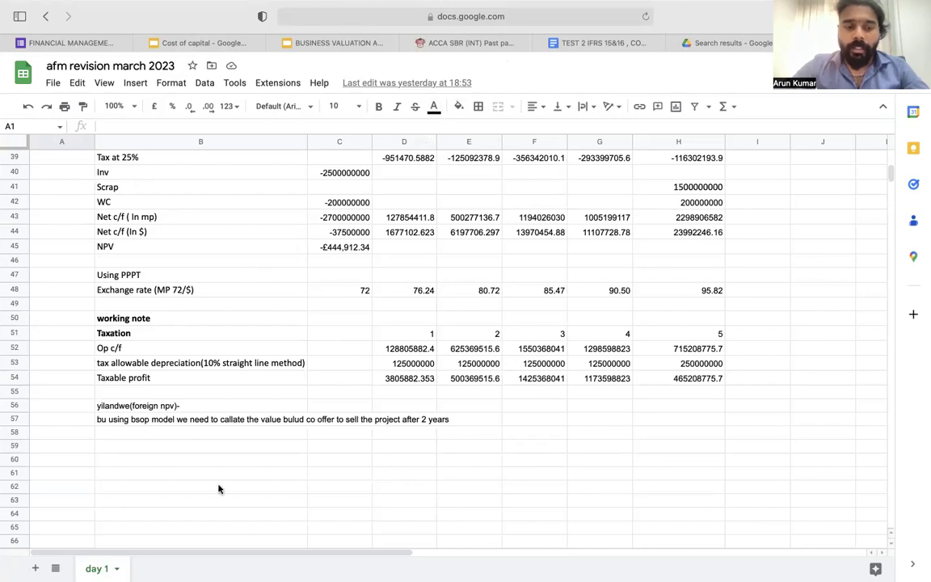
{"action": "left_click", "coordinate": [225, 459]}
{"action": "type", "text": "pa"}
{"action": "key", "text": "Return"}
{"action": "type", "text": "pe"}
{"action": "key", "text": "Return"}
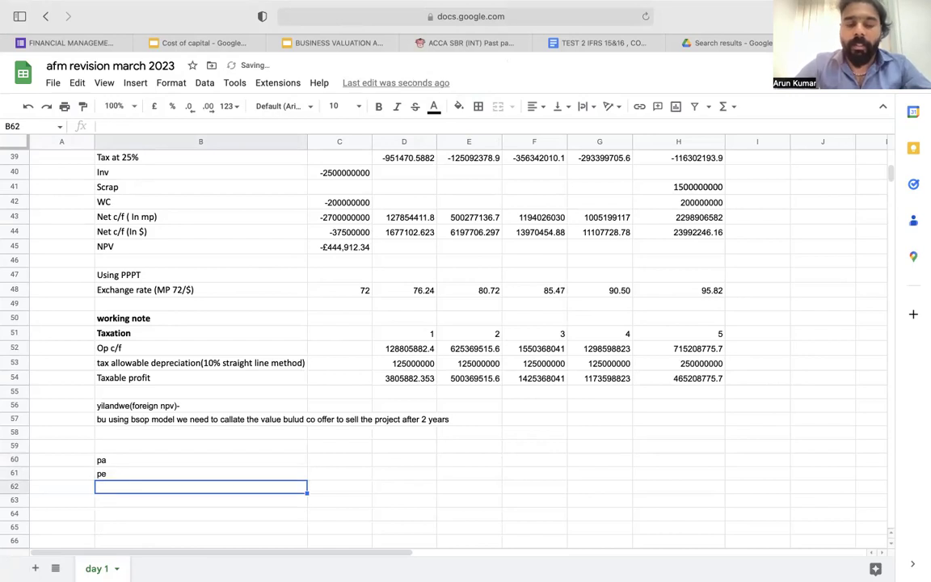
{"action": "type", "text": "r"}
{"action": "key", "text": "Return"}
{"action": "type", "text": "s"}
{"action": "key", "text": "Return"}
{"action": "type", "text": "t"}
{"action": "left_click", "coordinate": [245, 459]}
{"action": "key", "text": "ctrl+shift+f"}
{"action": "key", "text": "super+equal"}
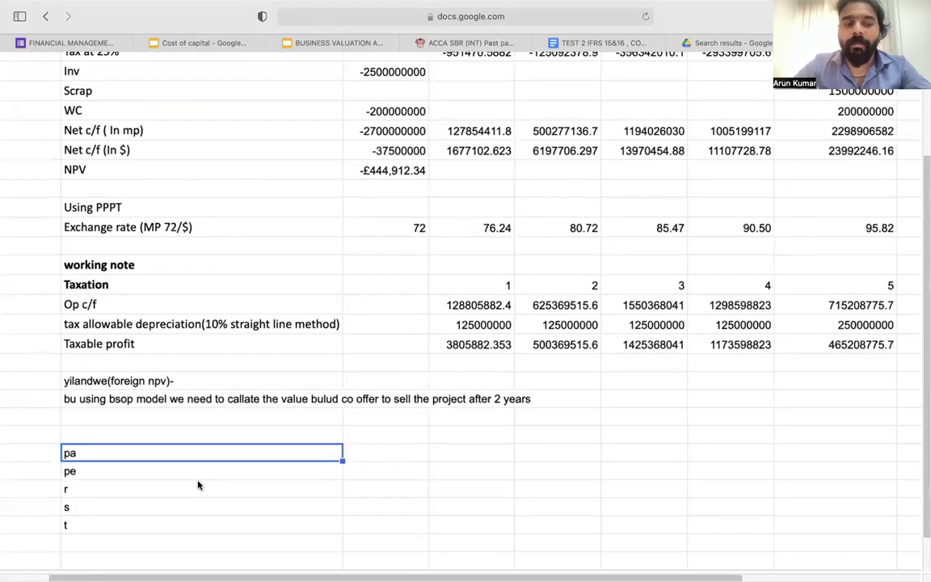
{"action": "key", "text": "ctrl+shift+f"}
{"action": "key", "text": "super+minus"}
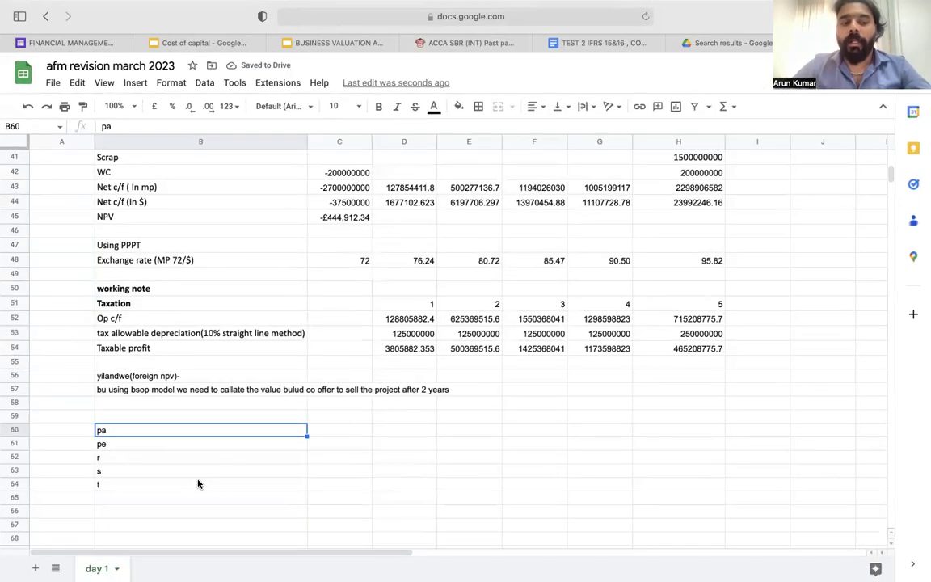
- Enter the heading bsop in B59 above the variable labels, and close the ACCA SBR past papers page
{"action": "left_click", "coordinate": [247, 420]}
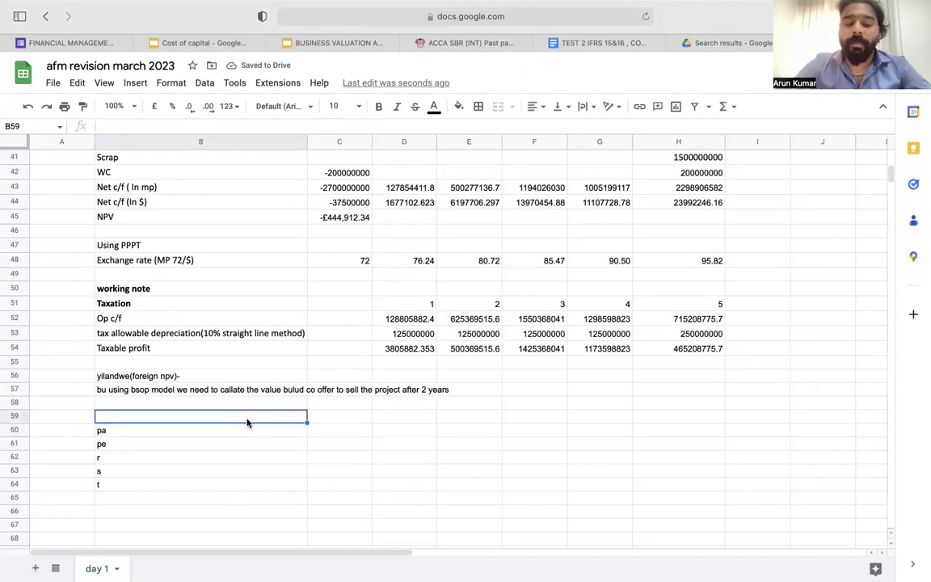
{"action": "type", "text": "bsop"}
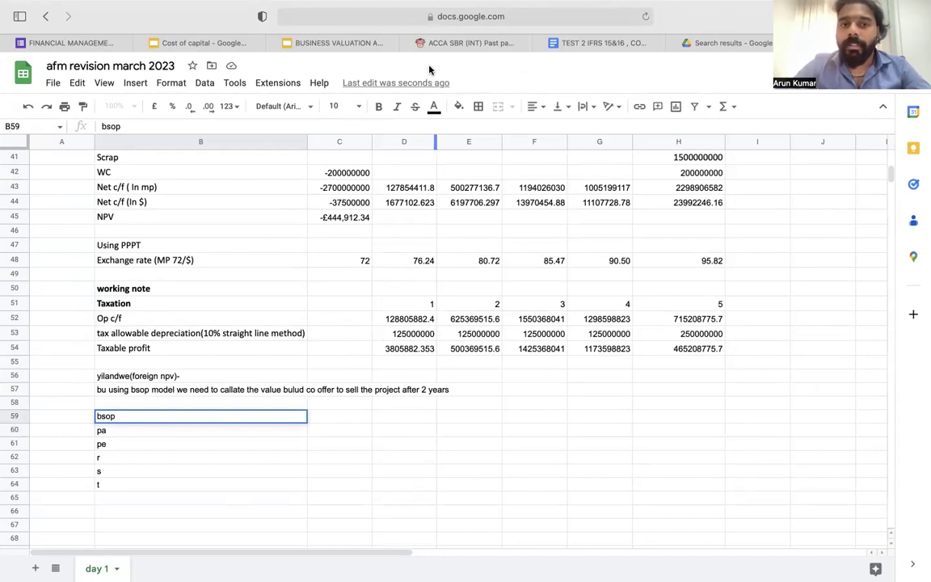
{"action": "left_click", "coordinate": [406, 43]}
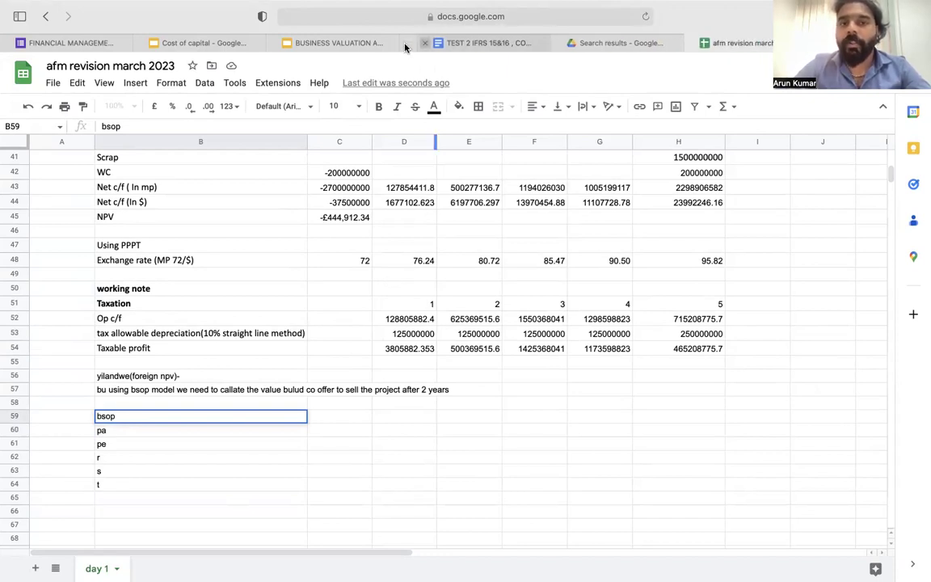
{"action": "left_click", "coordinate": [239, 443]}
- Add the labels call and put in cells B65 and B66 under the t label
{"action": "left_click", "coordinate": [195, 497]}
{"action": "type", "text": "call"}
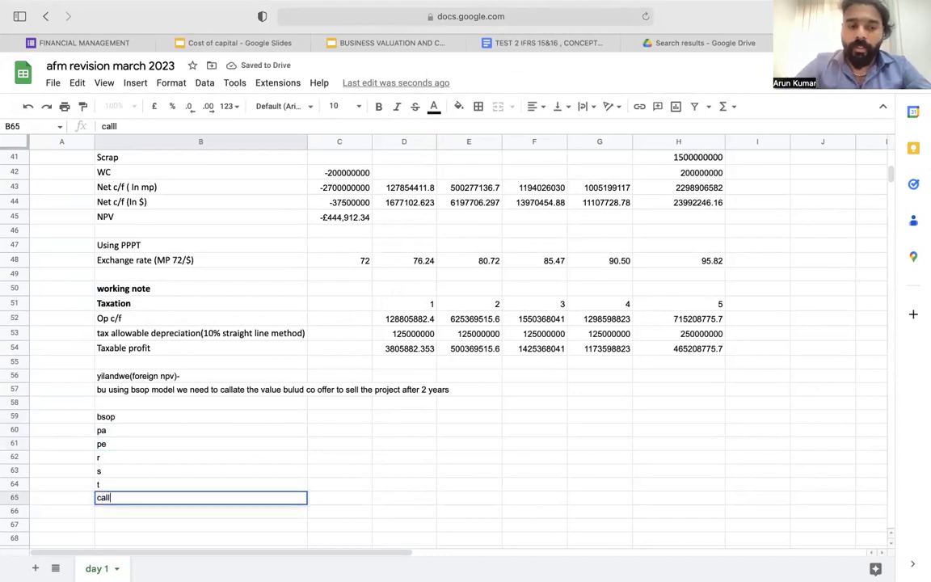
{"action": "key", "text": "Return"}
{"action": "type", "text": "put"}
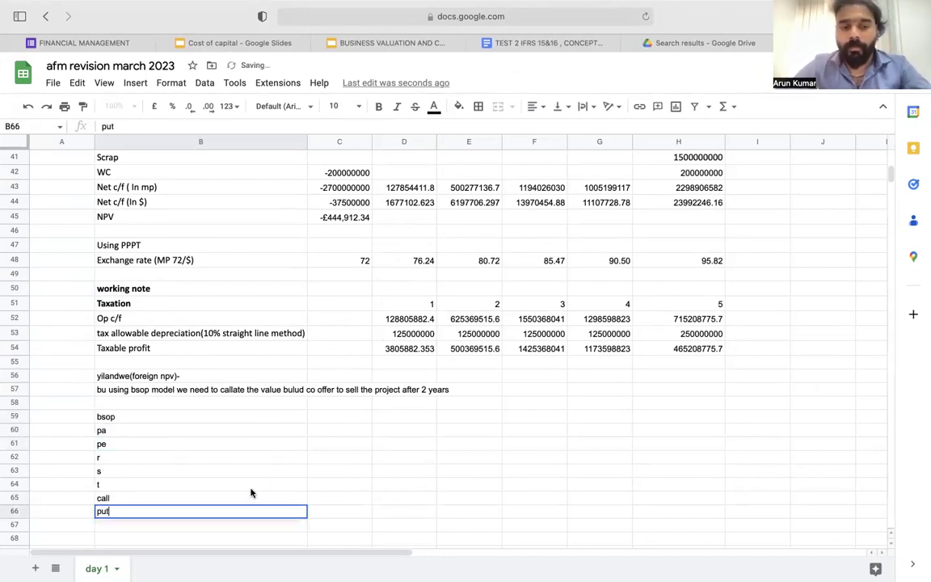
{"action": "left_click", "coordinate": [356, 470]}
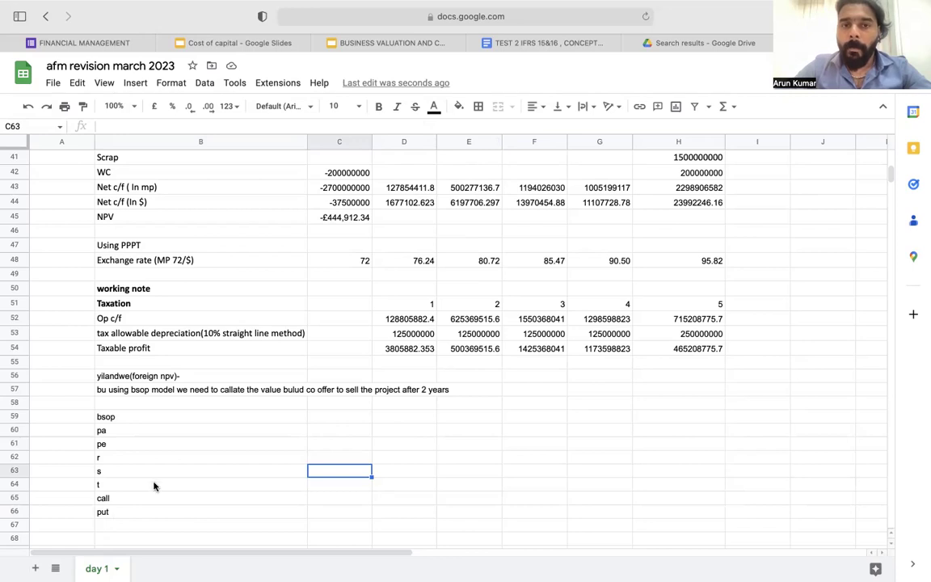
- Extend the pe label in B61 to read "pe(sale proceeds)"
{"action": "left_click", "coordinate": [318, 430]}
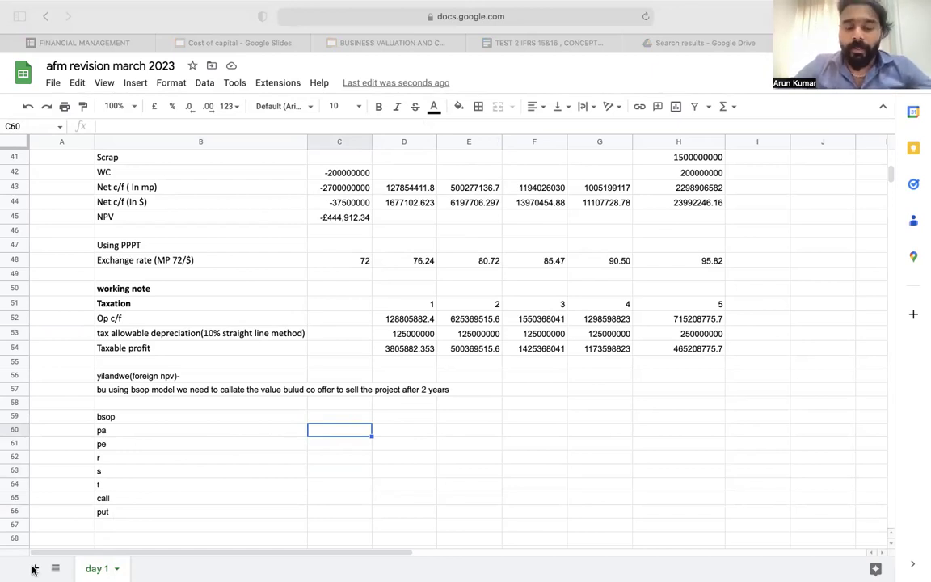
{"action": "left_click", "coordinate": [34, 570]}
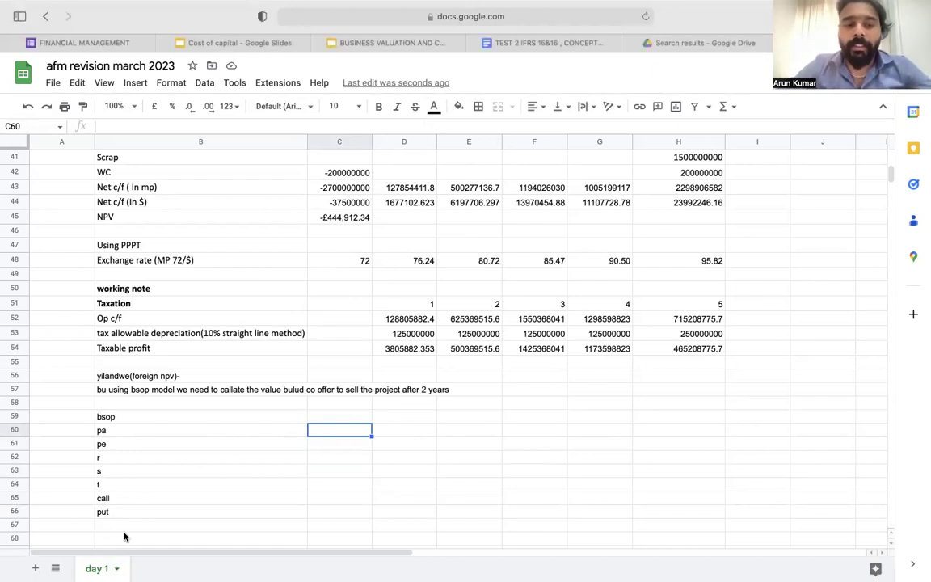
{"action": "double_click", "coordinate": [183, 445]}
{"action": "type", "text": "(sal"}
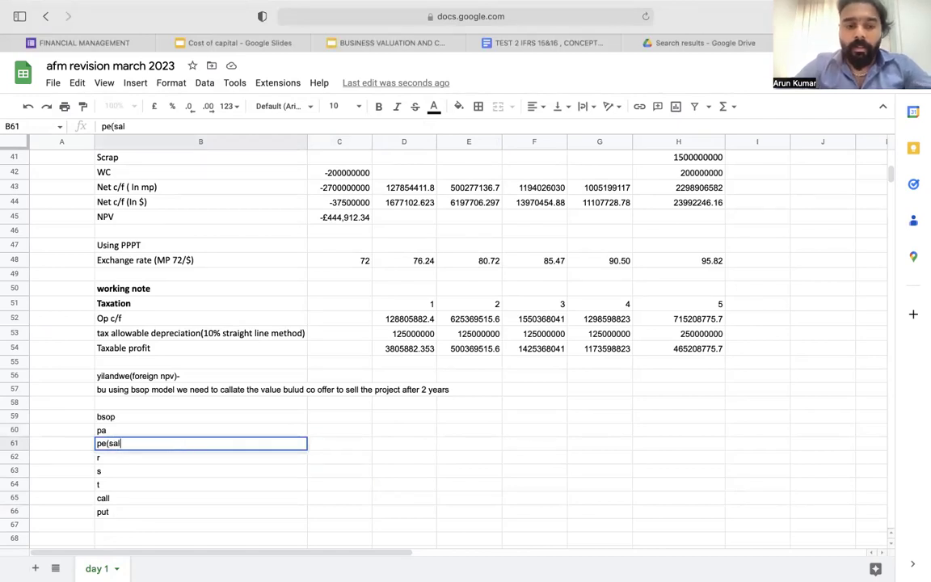
{"action": "type", "text": "e procee"}
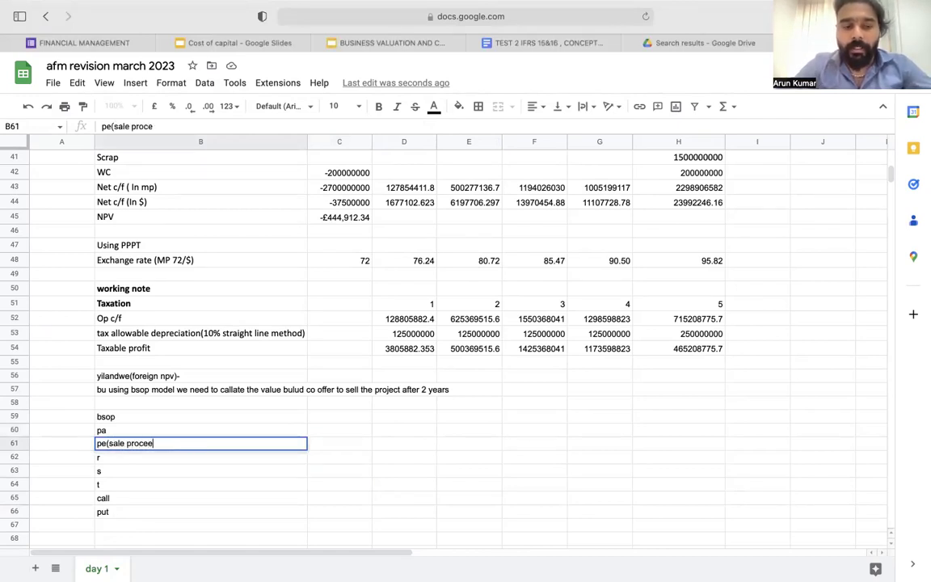
{"action": "type", "text": "ds)"}
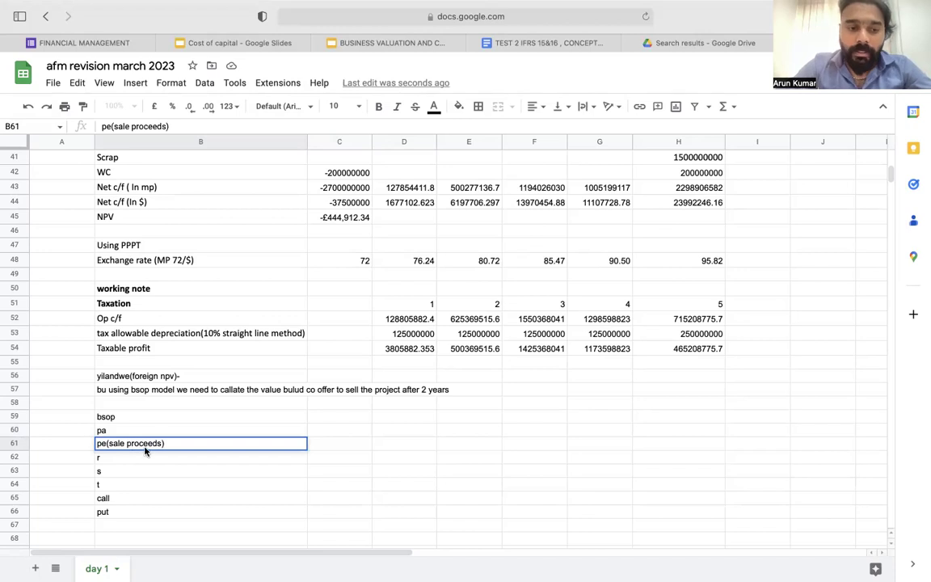
{"action": "key", "text": "Return"}
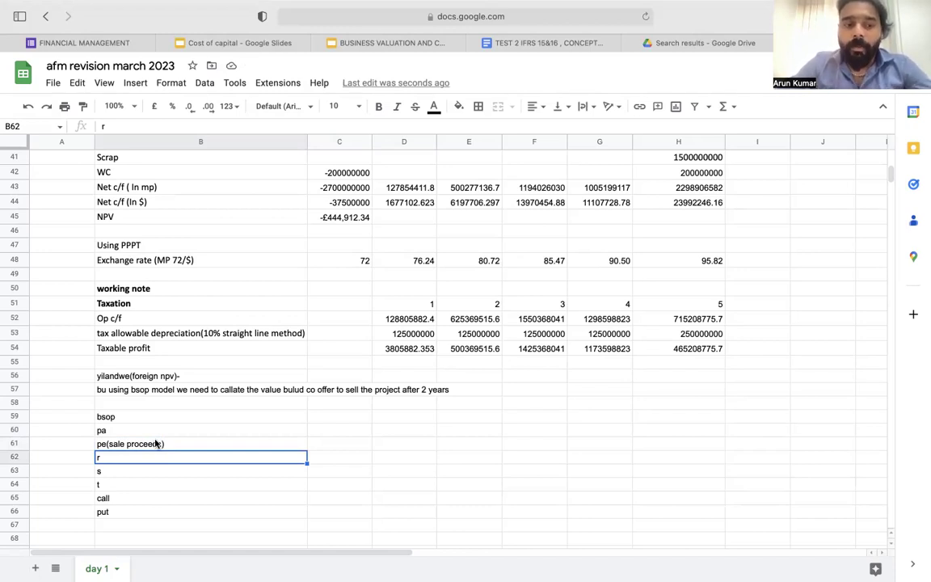
- Add an opening bracket after pa in B60 and check the dollar net cash flows for years 3, 4 and 5 in row 44
{"action": "left_click", "coordinate": [156, 429]}
{"action": "type", "text": "("}
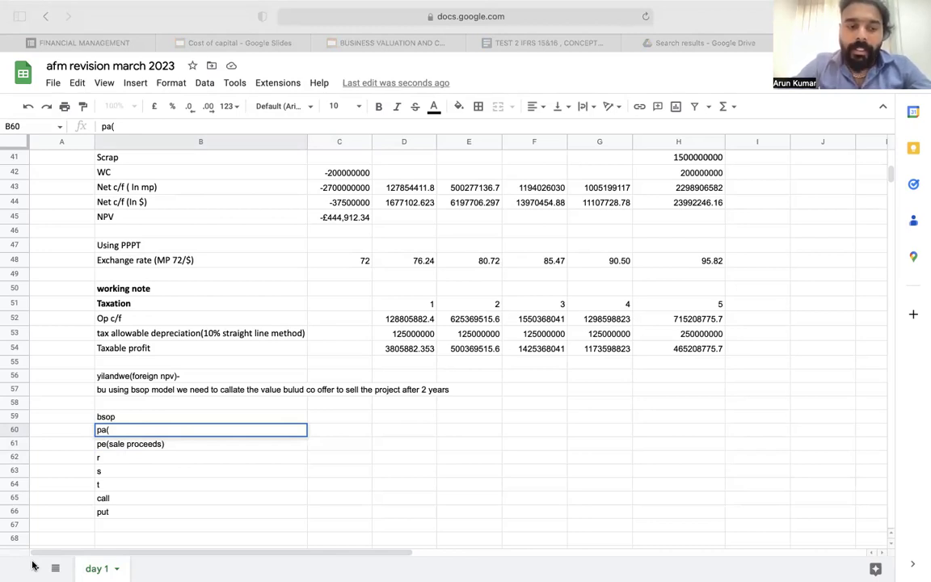
{"action": "left_click", "coordinate": [600, 362]}
{"action": "scroll", "coordinate": [586, 314], "scroll_direction": "up", "scroll_amount": 1}
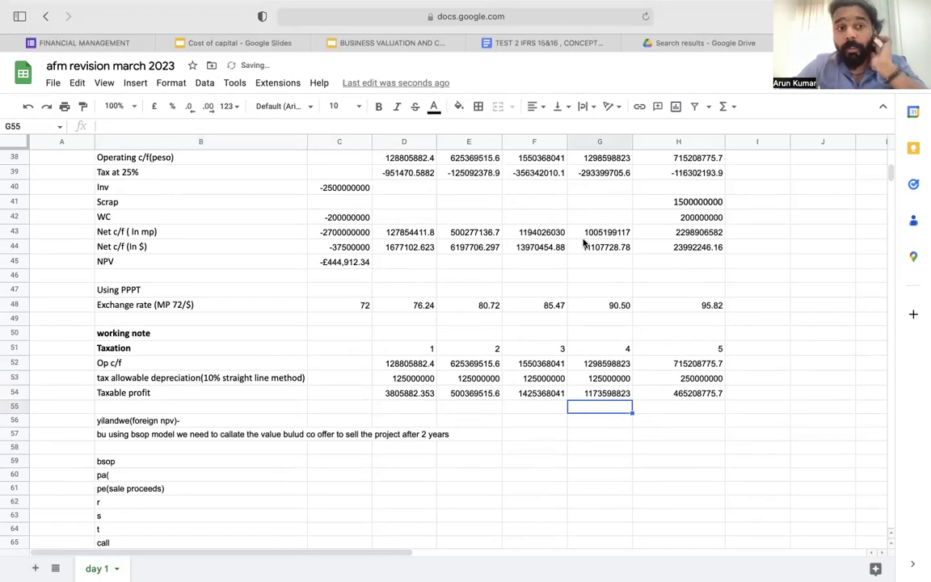
{"action": "left_click", "coordinate": [541, 249]}
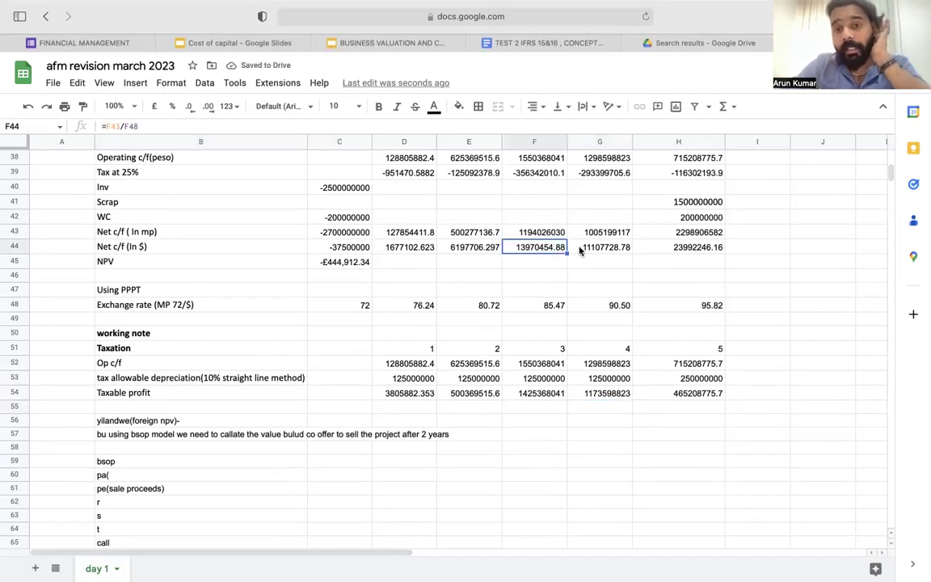
{"action": "left_click", "coordinate": [603, 248]}
{"action": "left_click", "coordinate": [651, 248]}
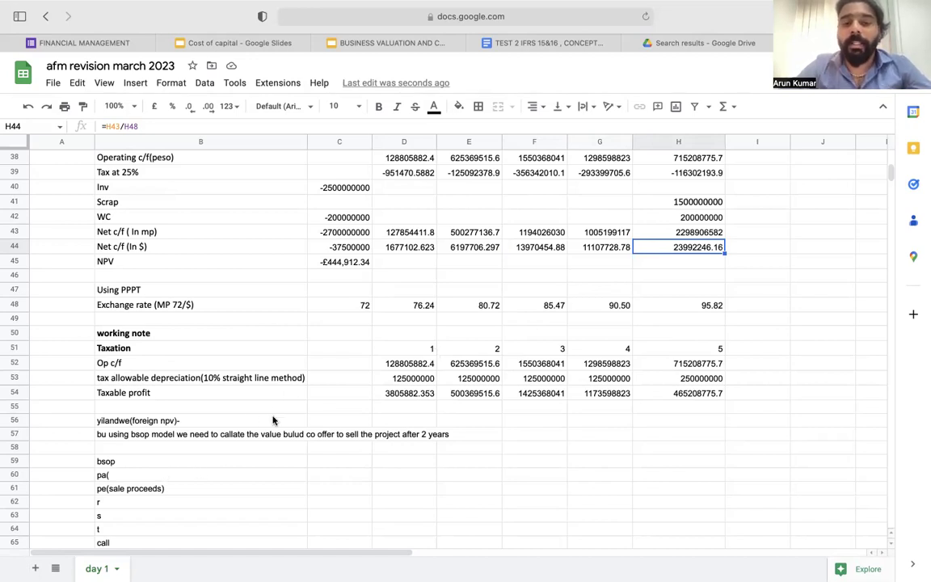
- Complete the pa label in B60 to read "pa(pv of cash flows forgone in year 3,4,5)"
{"action": "left_click", "coordinate": [176, 477]}
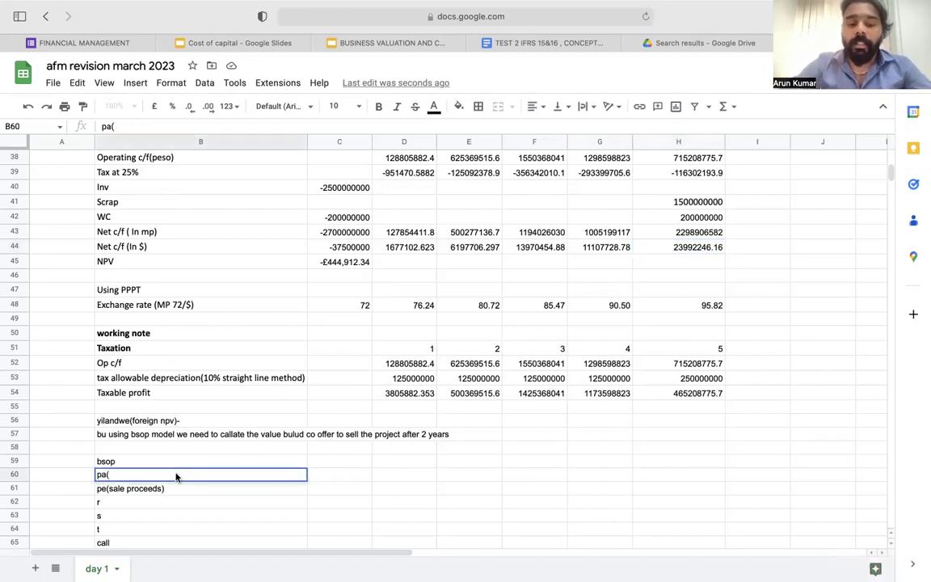
{"action": "type", "text": "pv of c"}
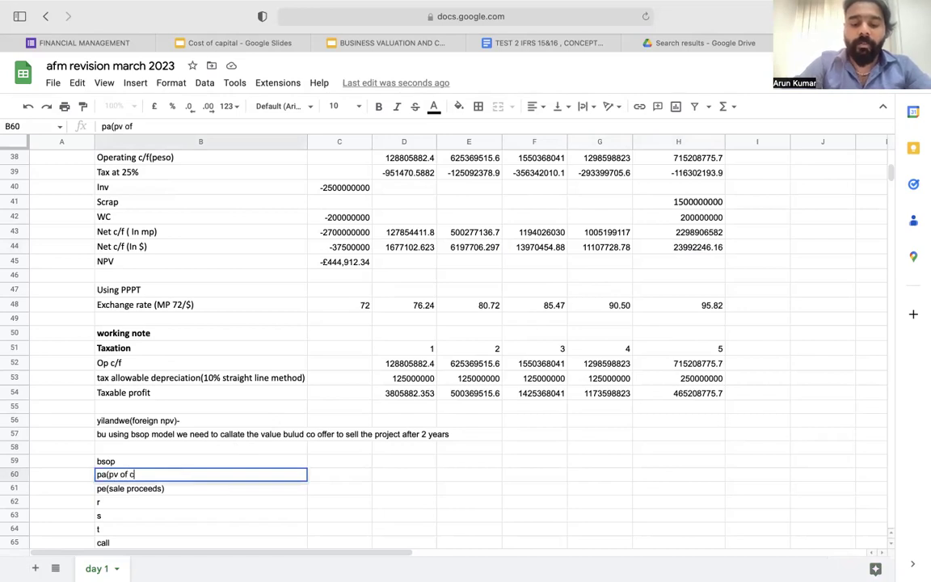
{"action": "type", "text": "ash flows fo"}
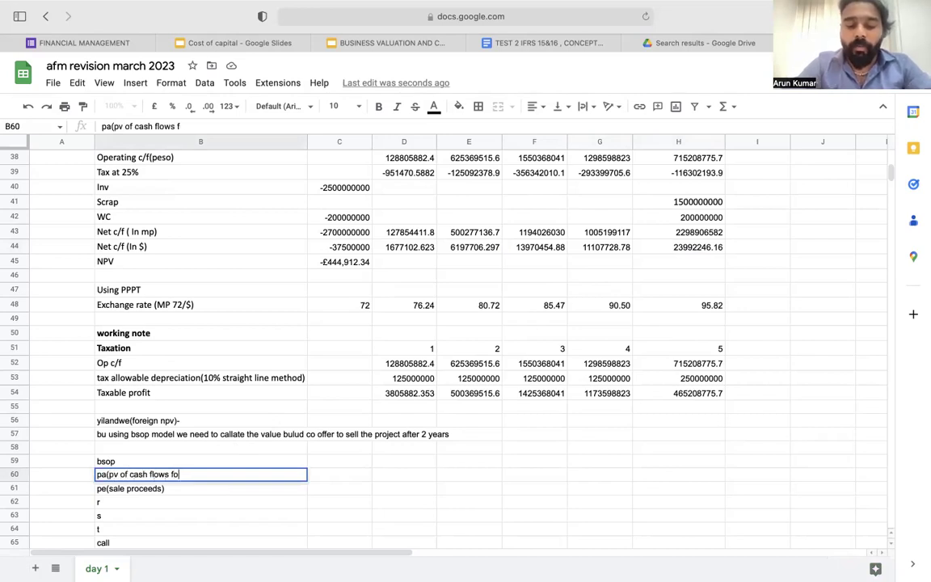
{"action": "type", "text": "rgone "}
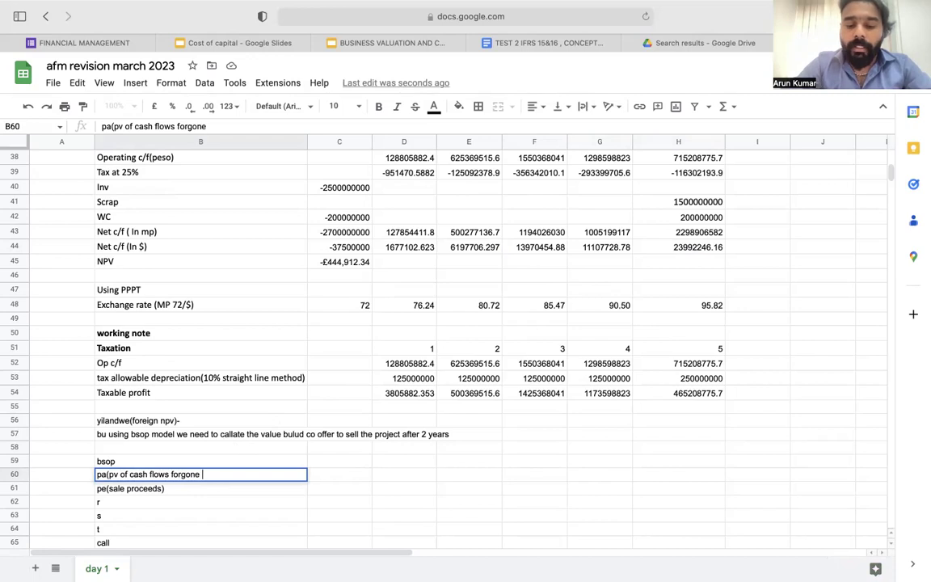
{"action": "type", "text": "3,4,5"}
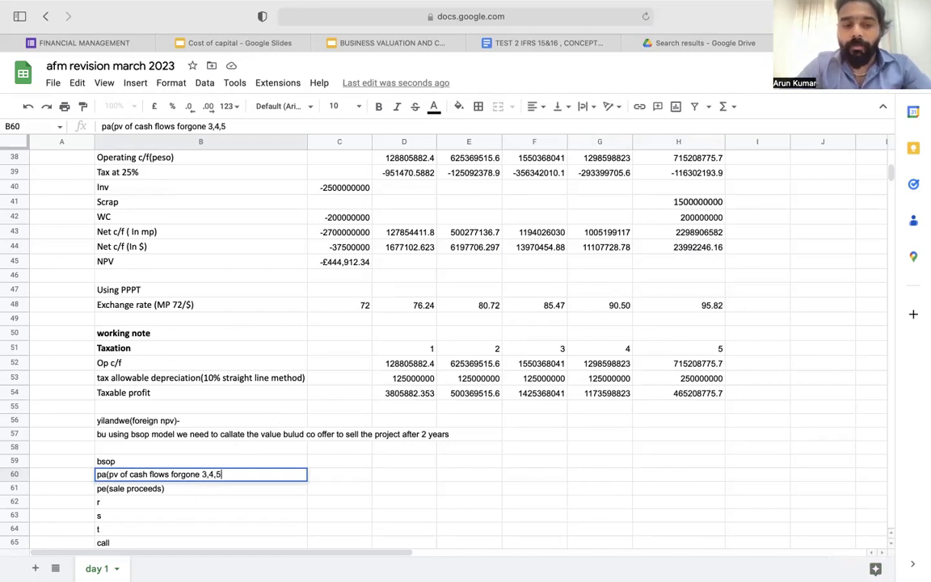
{"action": "type", "text": ")"}
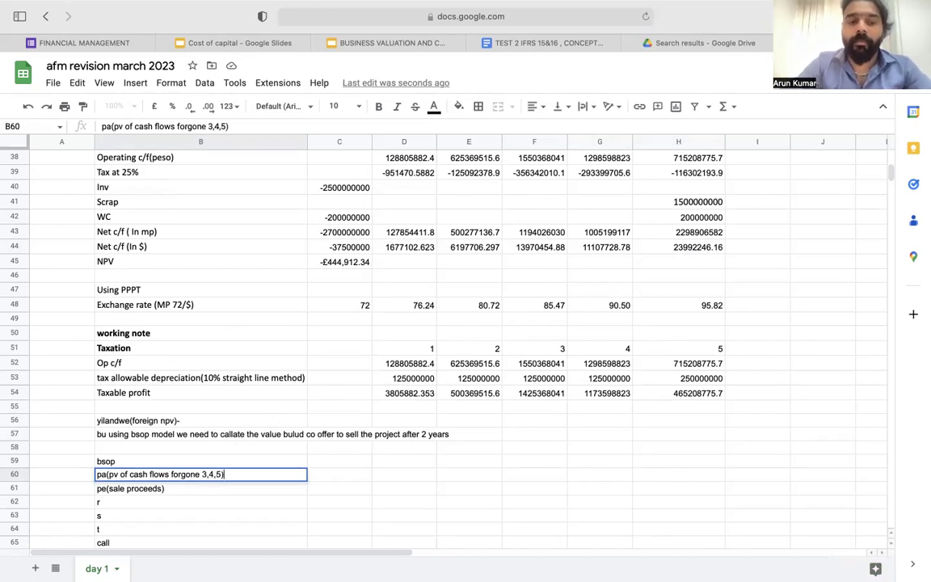
{"action": "left_click", "coordinate": [202, 474]}
{"action": "type", "text": "in year"}
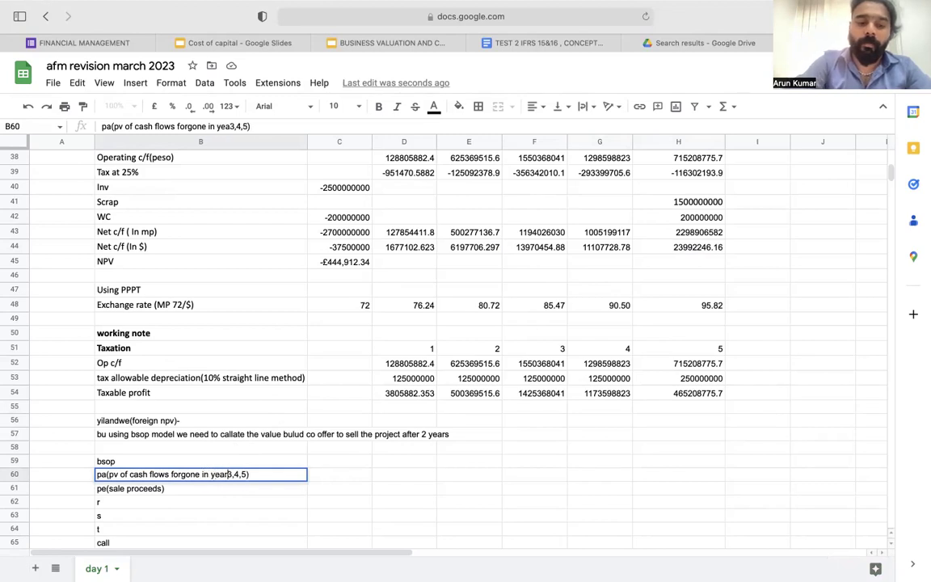
{"action": "left_click", "coordinate": [228, 492]}
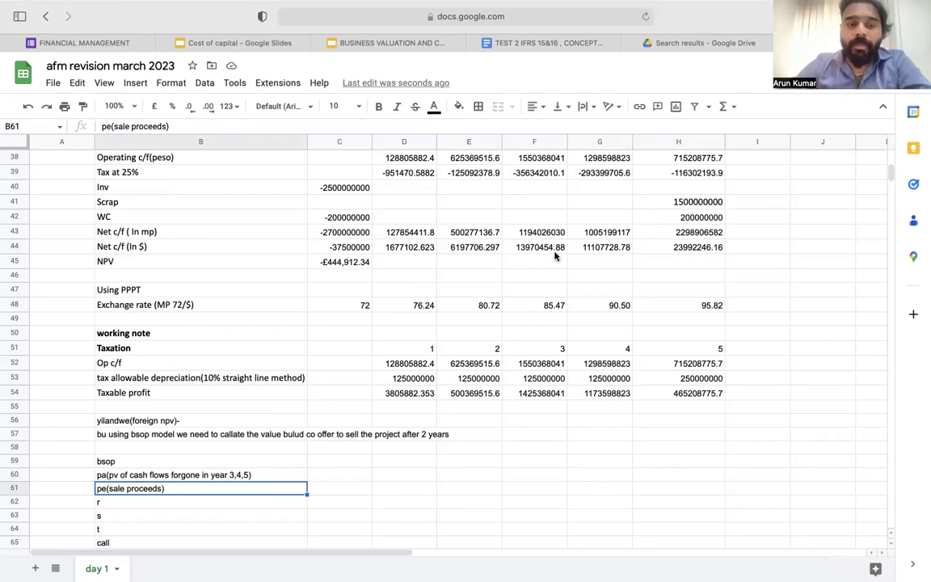
- Examine the pa label against the dollar net cash flows of years 3 to 5 in cells F44 to H44
{"action": "left_click", "coordinate": [222, 477]}
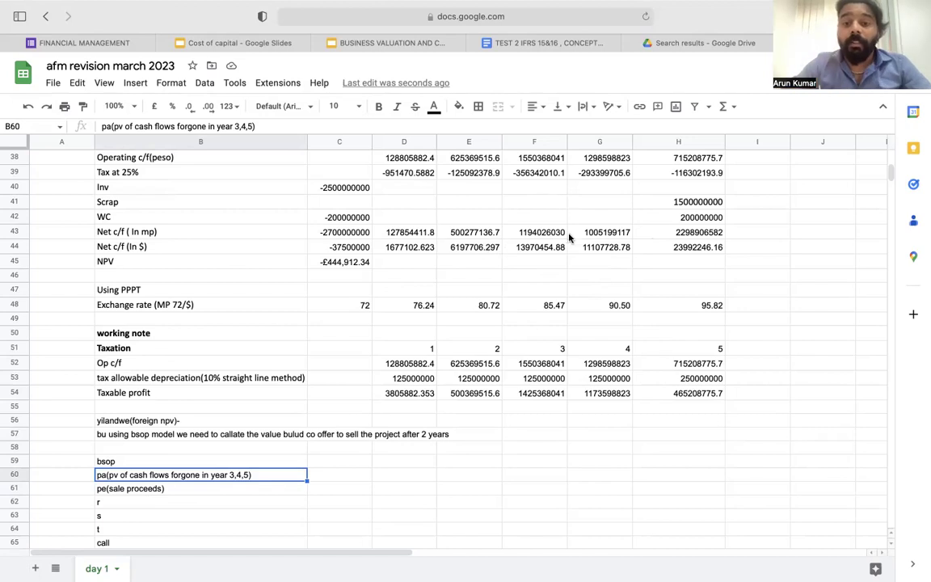
{"action": "left_click", "coordinate": [554, 248]}
{"action": "left_click", "coordinate": [622, 249]}
{"action": "left_click", "coordinate": [647, 248]}
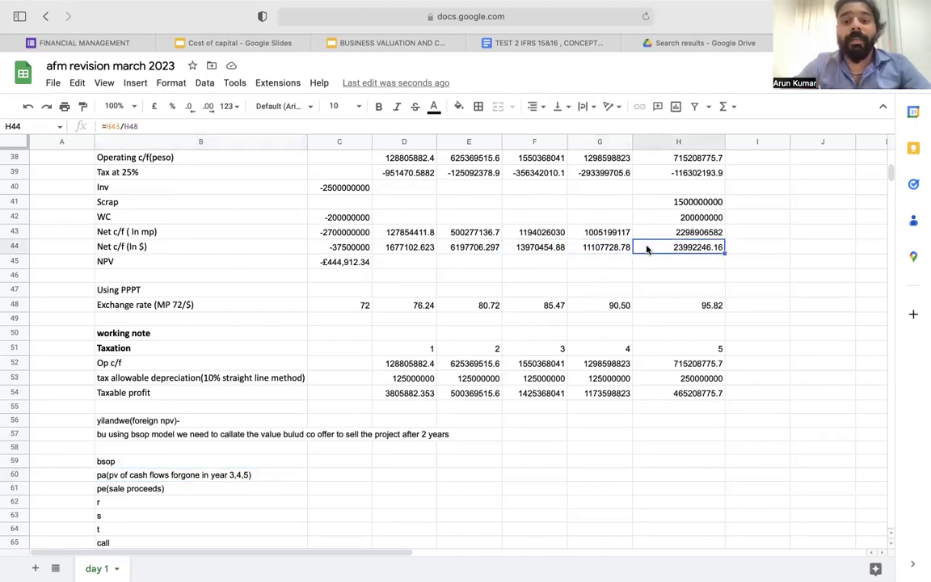
{"action": "left_click", "coordinate": [562, 248]}
{"action": "left_click", "coordinate": [585, 251]}
{"action": "left_click", "coordinate": [651, 247]}
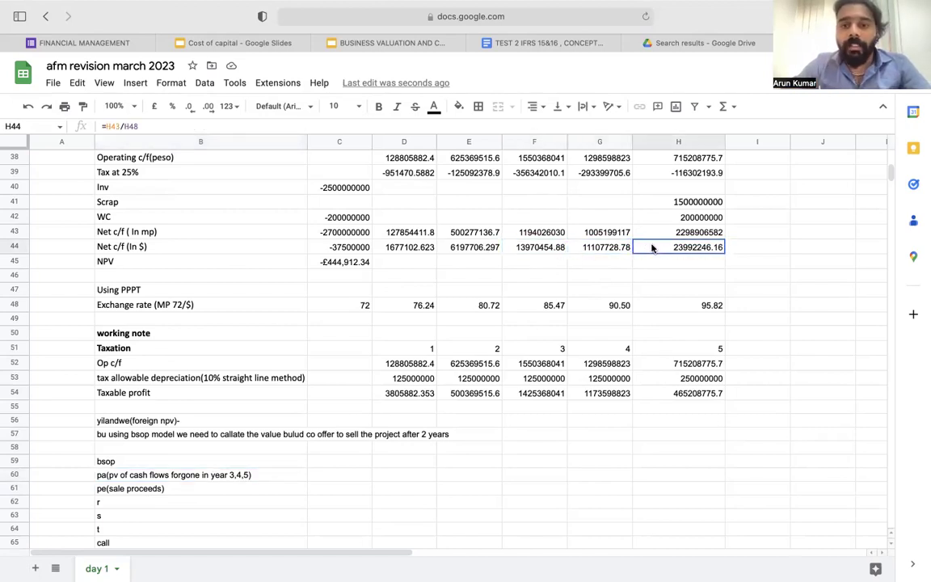
- Examine the dollar net cash flows for years 3 to 5 in F44 to H44 and the NPV formula in C45
{"action": "left_click", "coordinate": [553, 247]}
{"action": "left_click", "coordinate": [587, 251]}
{"action": "left_click", "coordinate": [656, 249]}
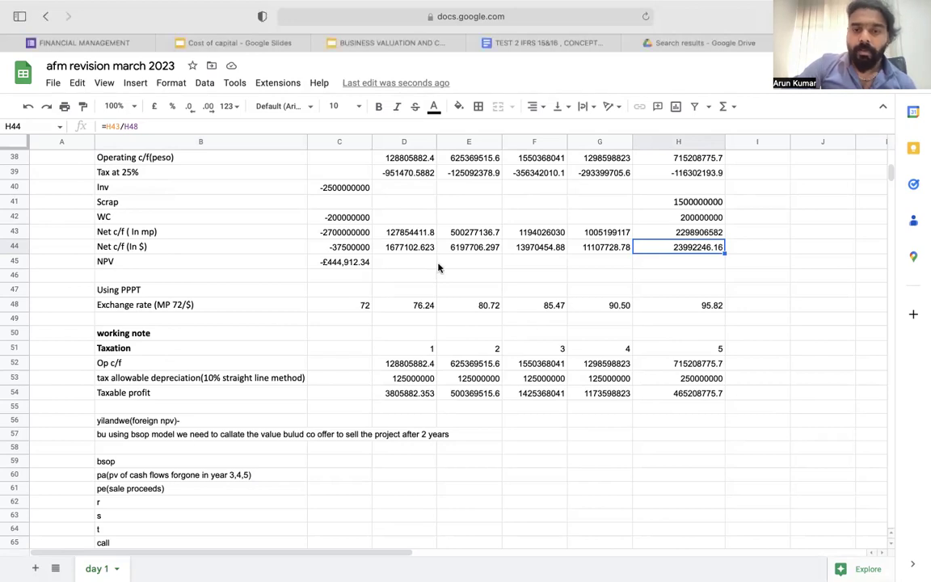
{"action": "left_click", "coordinate": [336, 477]}
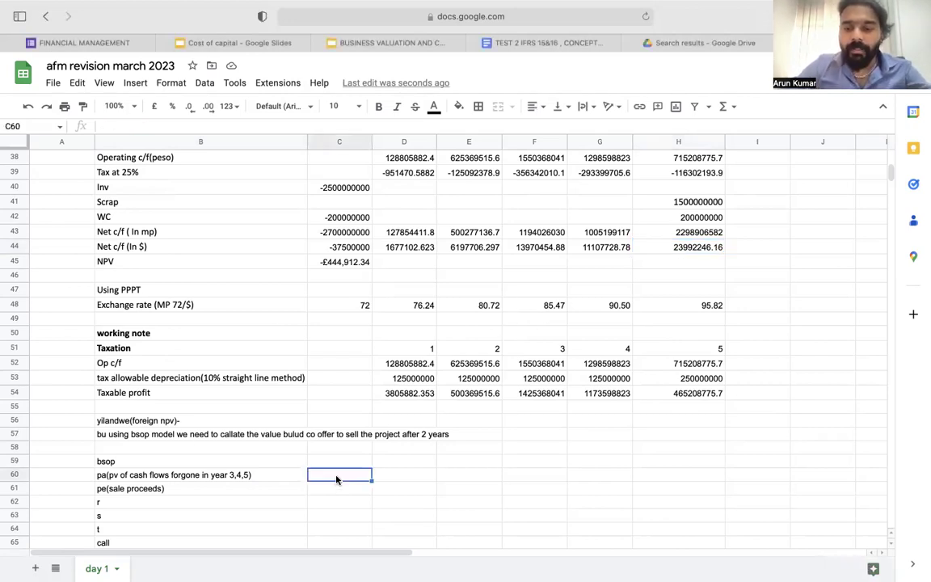
{"action": "left_click", "coordinate": [537, 248]}
{"action": "left_click", "coordinate": [600, 247]}
{"action": "left_click", "coordinate": [648, 252]}
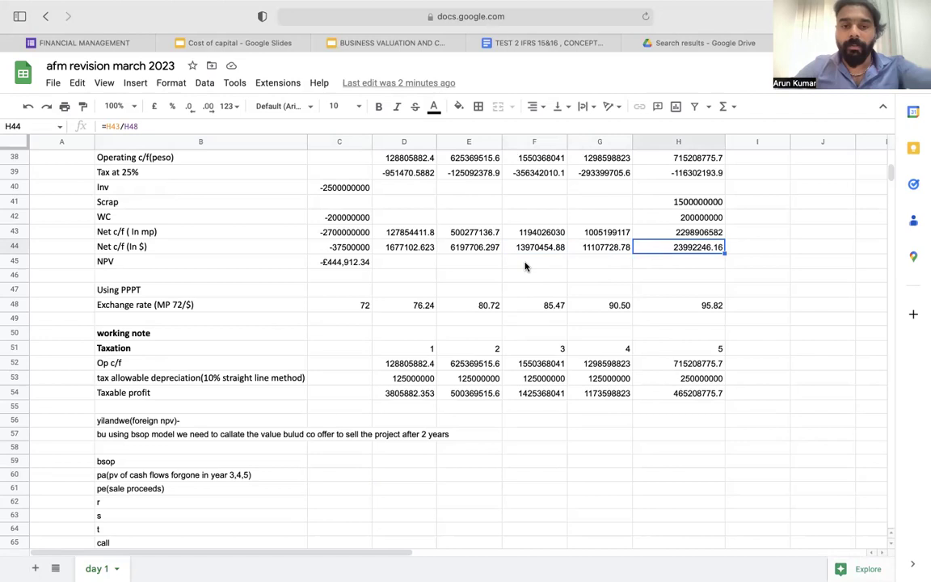
{"action": "double_click", "coordinate": [331, 262]}
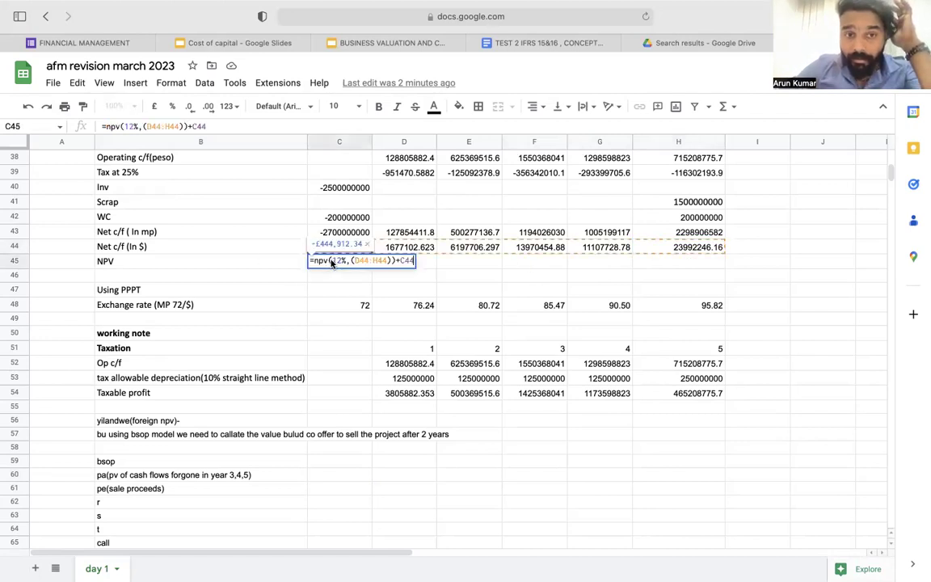
{"action": "key", "text": "Return"}
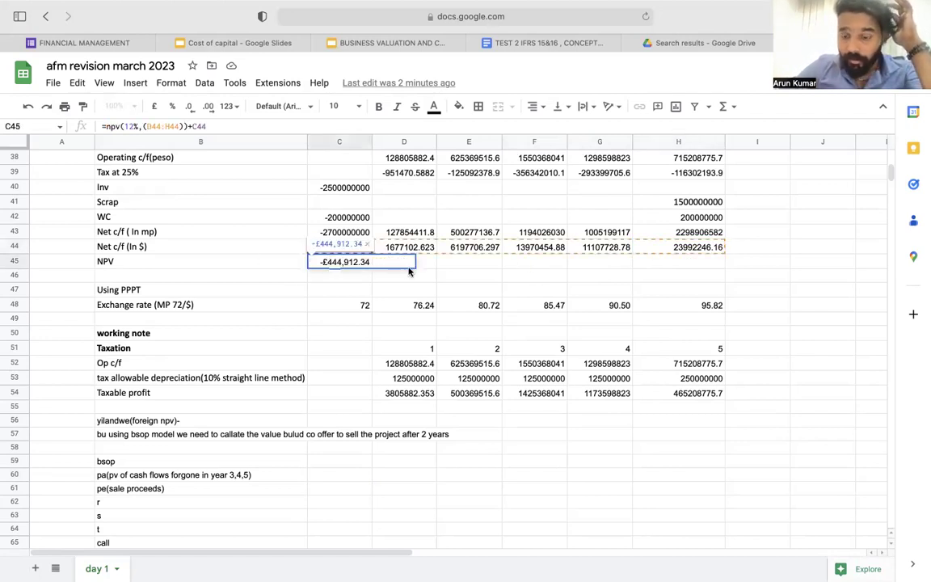
- Discount the year 3 dollar net cash flow in F45 with the formula =F44/(1+12%)^3
{"action": "left_click", "coordinate": [533, 262]}
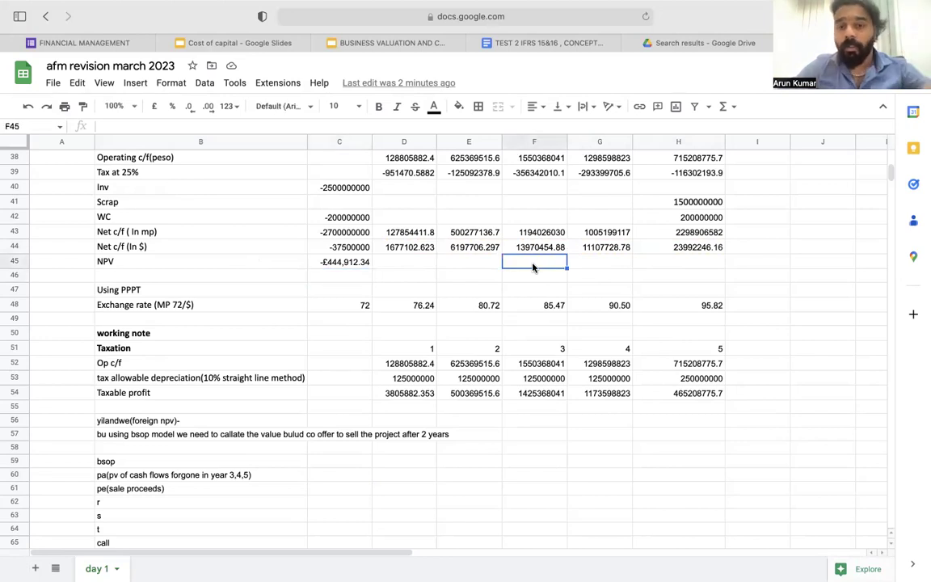
{"action": "type", "text": "="}
{"action": "left_click", "coordinate": [539, 248]}
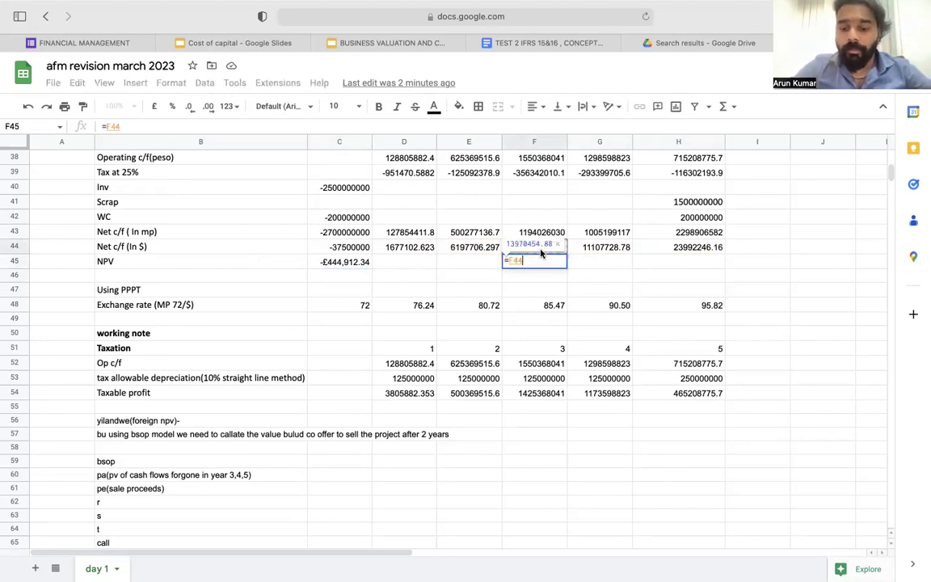
{"action": "type", "text": "/(1+1"}
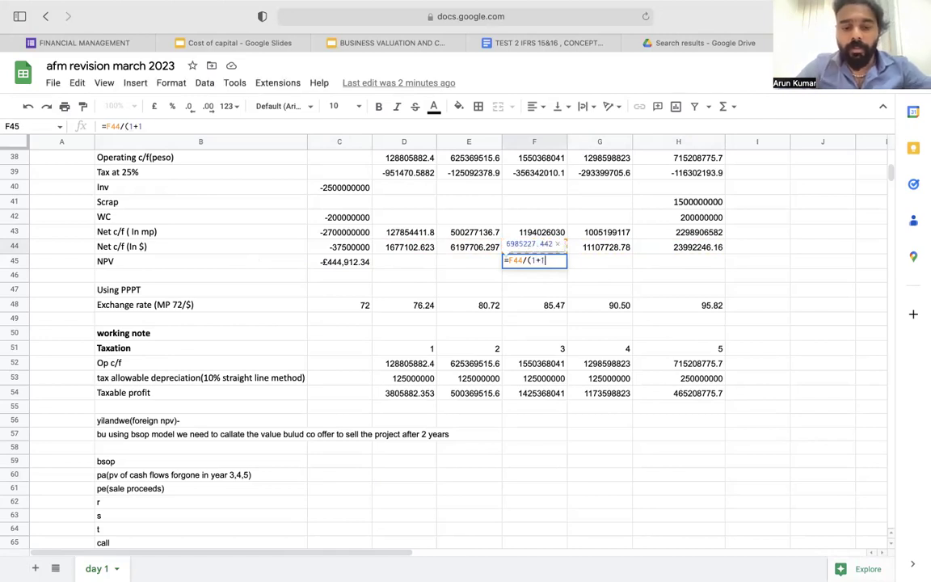
{"action": "type", "text": "2%)^3"}
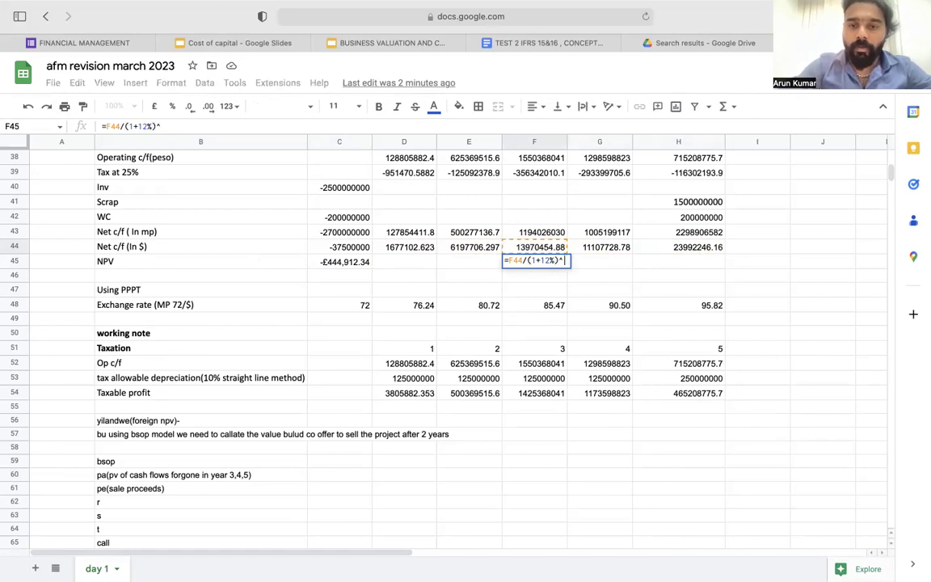
{"action": "key", "text": "Return"}
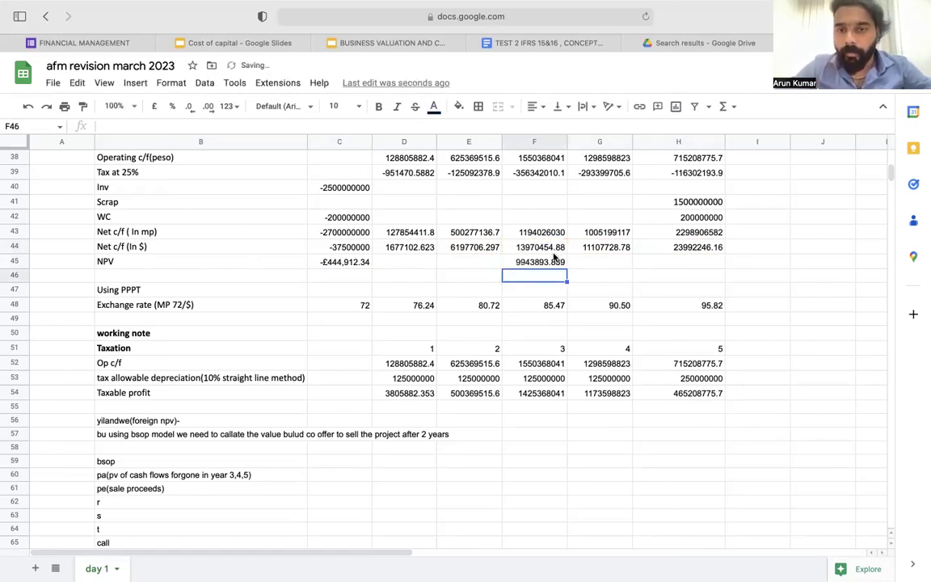
- Copy the F45 discounting formula across to G45 and H45 and change the exponent in G45 to 4
{"action": "left_click", "coordinate": [558, 262]}
{"action": "left_click_drag", "start_coordinate": [567, 267], "coordinate": [656, 264]}
{"action": "left_click", "coordinate": [611, 262]}
{"action": "double_click", "coordinate": [610, 262]}
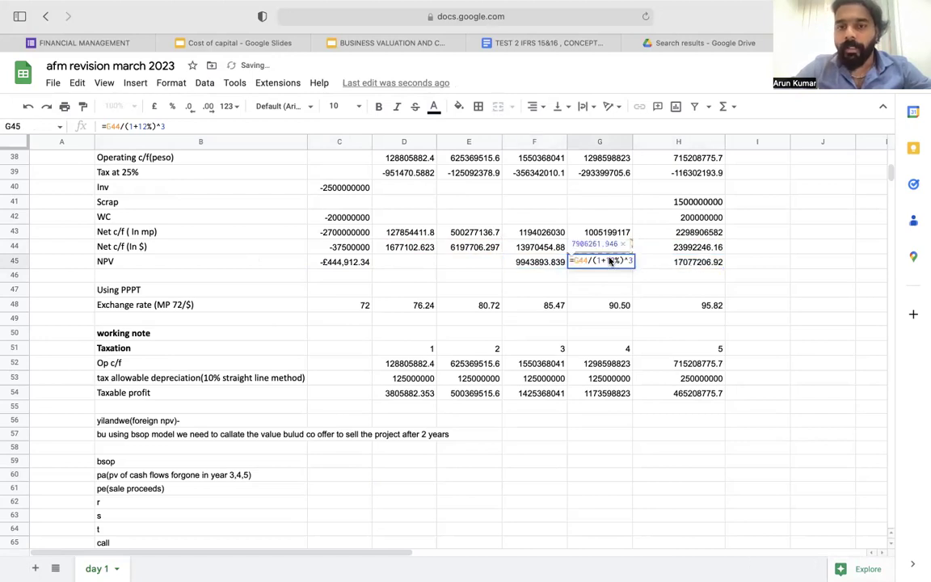
{"action": "key", "text": "BackSpace"}
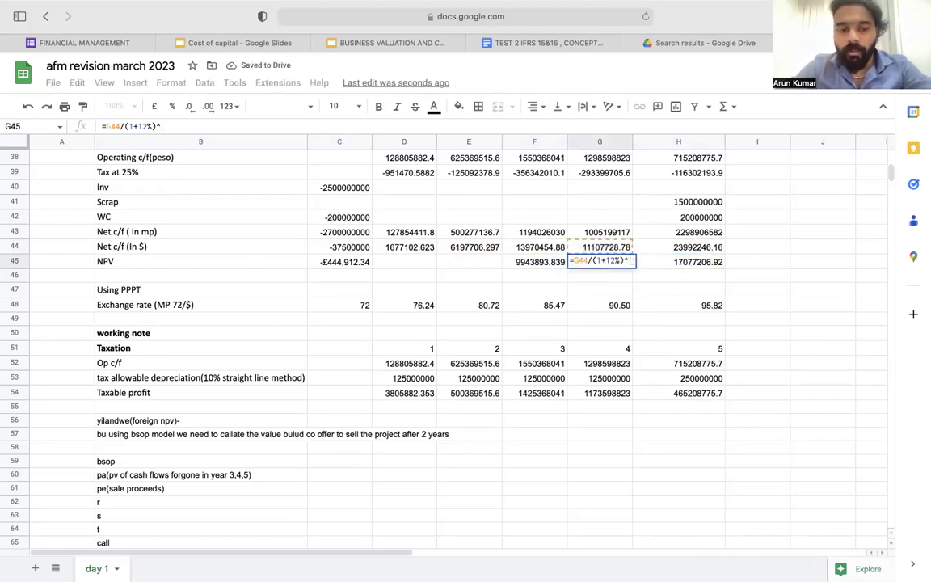
{"action": "type", "text": "4"}
{"action": "key", "text": "Return"}
- Change the exponent of the year 5 discounting formula in H45 to 5
{"action": "left_click", "coordinate": [687, 260]}
{"action": "double_click", "coordinate": [697, 262]}
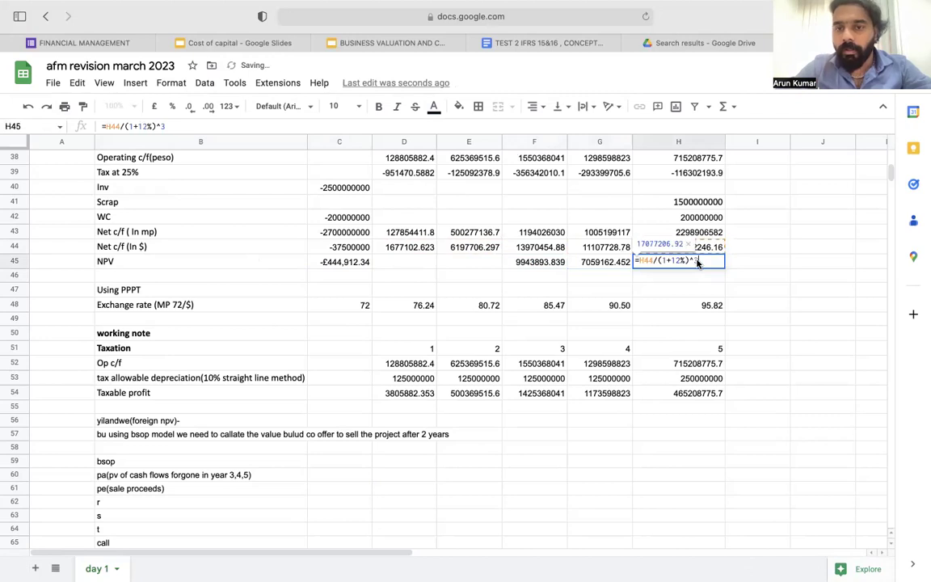
{"action": "key", "text": "BackSpace"}
{"action": "type", "text": "5"}
{"action": "key", "text": "Return"}
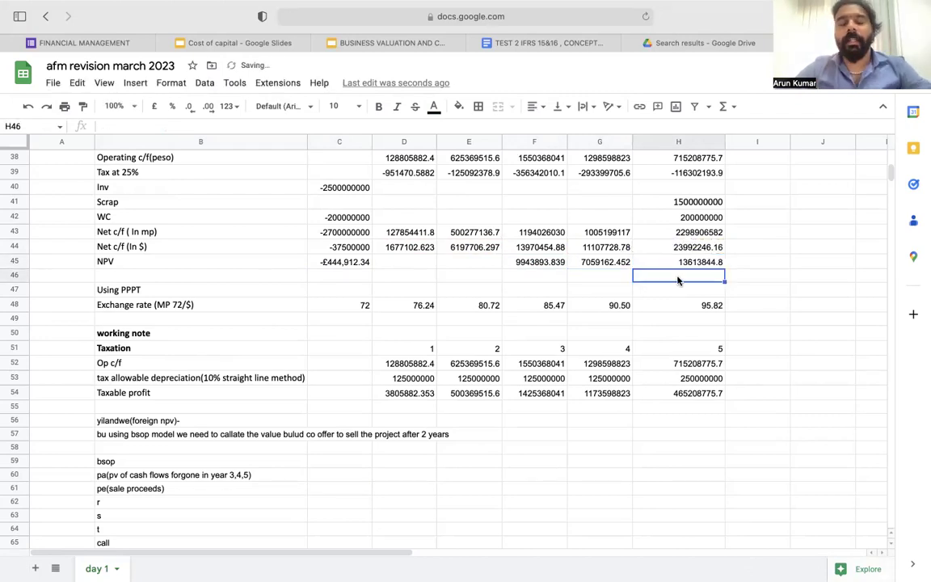
- Enter =sum(F45:H45) as the pa value in C60 and reject the suggested auto-fill for the cells below
{"action": "left_click", "coordinate": [346, 476]}
{"action": "type", "text": "=sum("}
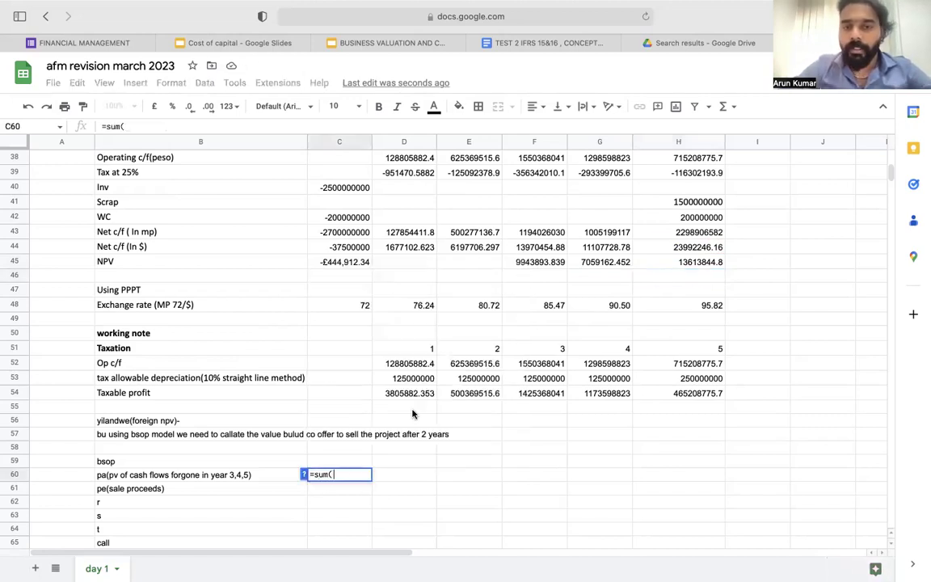
{"action": "left_click_drag", "start_coordinate": [540, 261], "coordinate": [651, 262]}
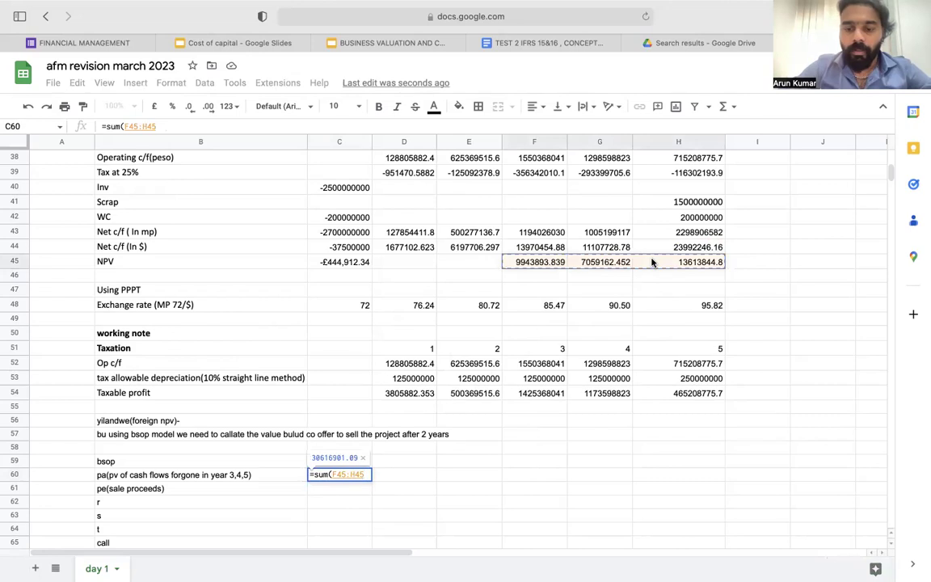
{"action": "type", "text": ")"}
{"action": "key", "text": "Return"}
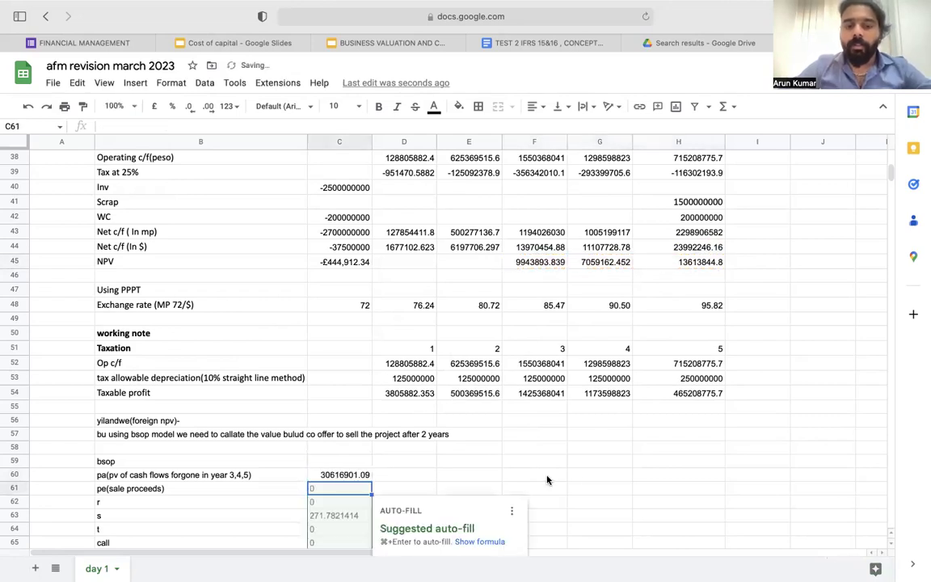
{"action": "scroll", "coordinate": [385, 440], "scroll_direction": "down", "scroll_amount": 3}
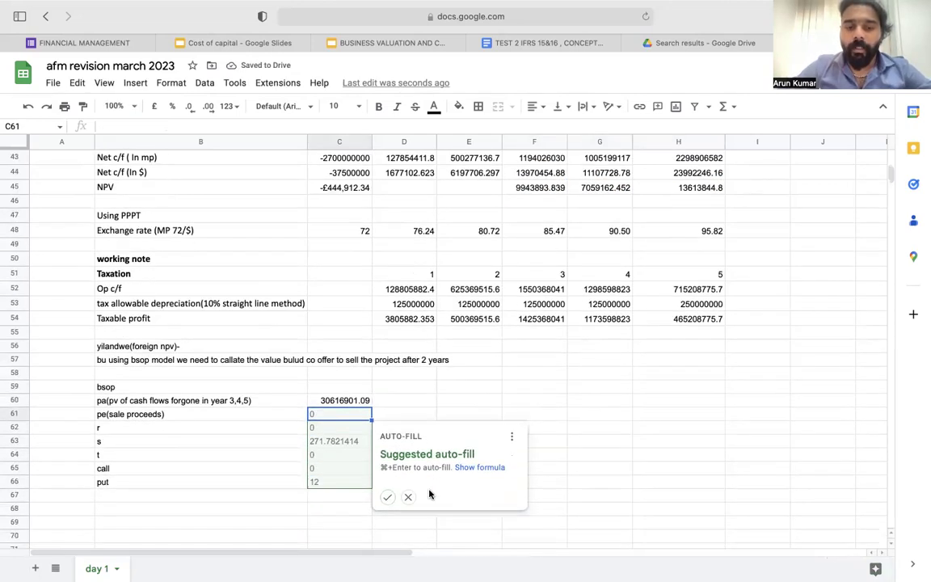
{"action": "left_click", "coordinate": [408, 499]}
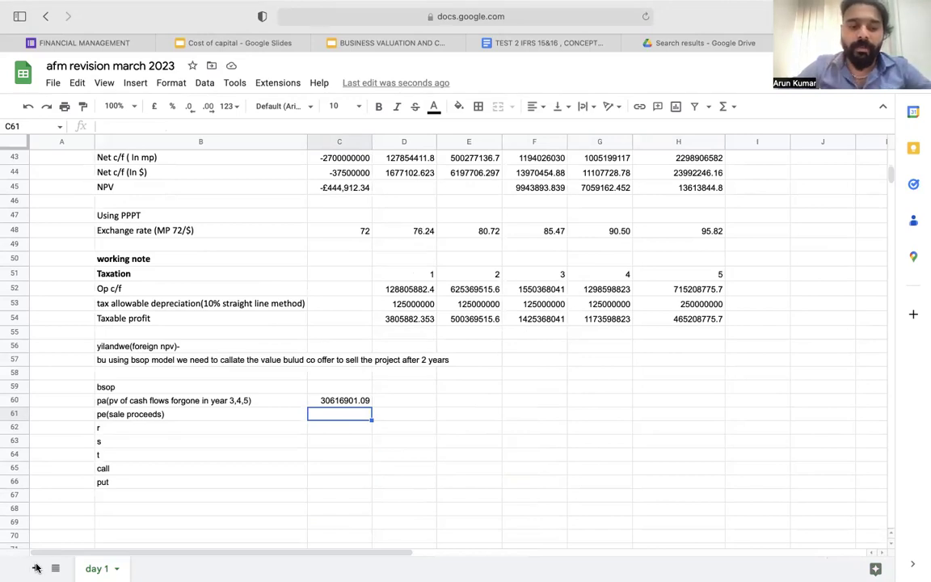
- Format the pa value in C60 to show no decimal places and check its sum formula
{"action": "left_click", "coordinate": [360, 402]}
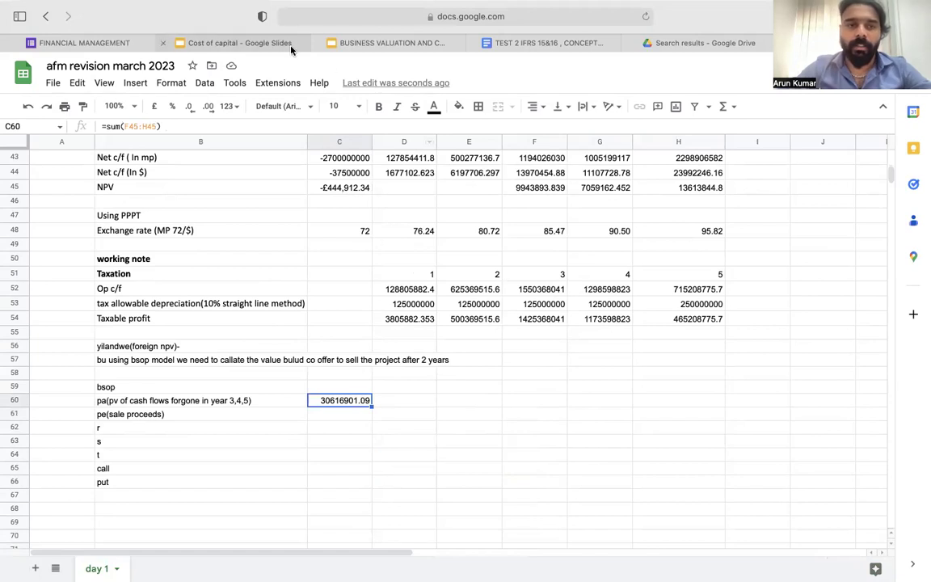
{"action": "left_click", "coordinate": [190, 107]}
{"action": "left_click", "coordinate": [191, 107]}
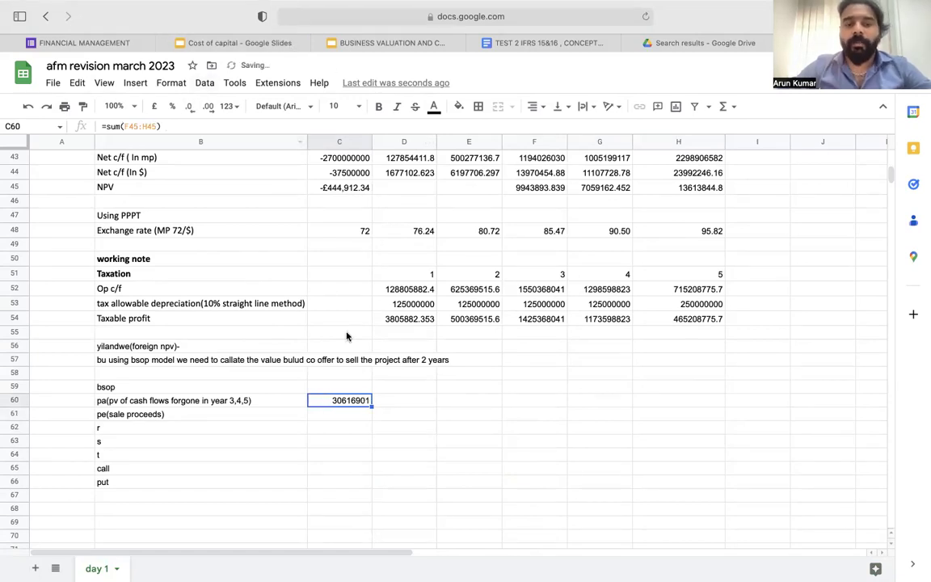
{"action": "double_click", "coordinate": [350, 401]}
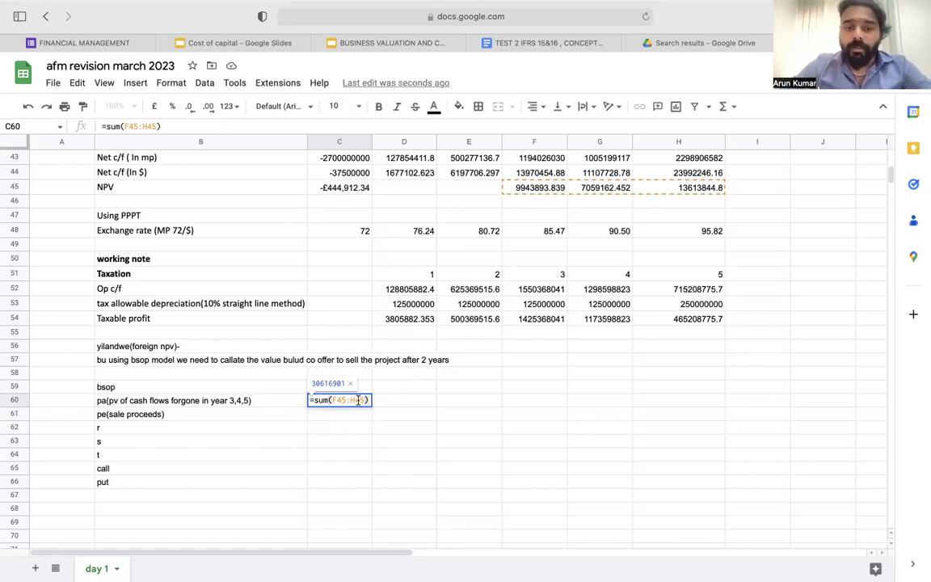
{"action": "key", "text": "Return"}
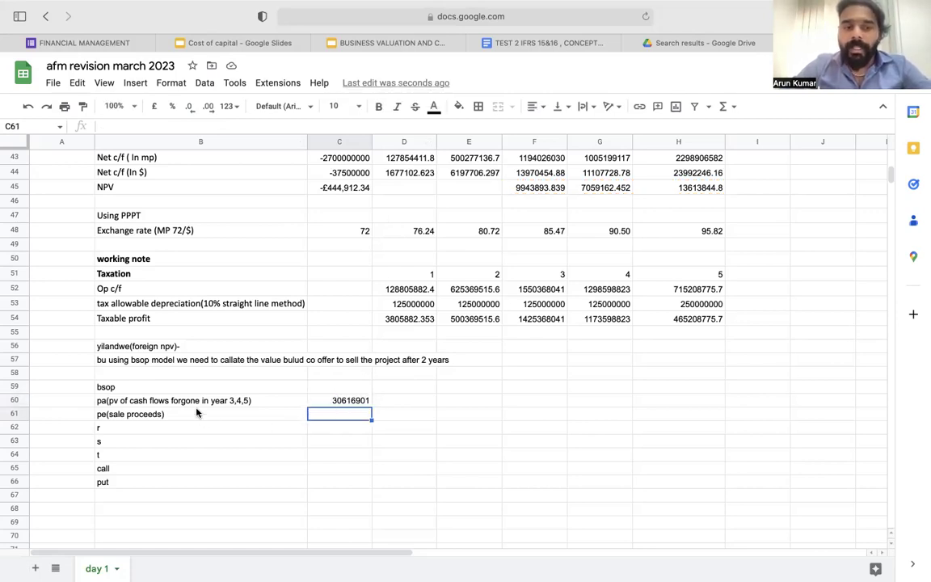
- Add the note "value of underlying asset" in D60 beside the pa value and widen column D to fit it
{"action": "left_click", "coordinate": [112, 403]}
{"action": "left_click", "coordinate": [384, 402]}
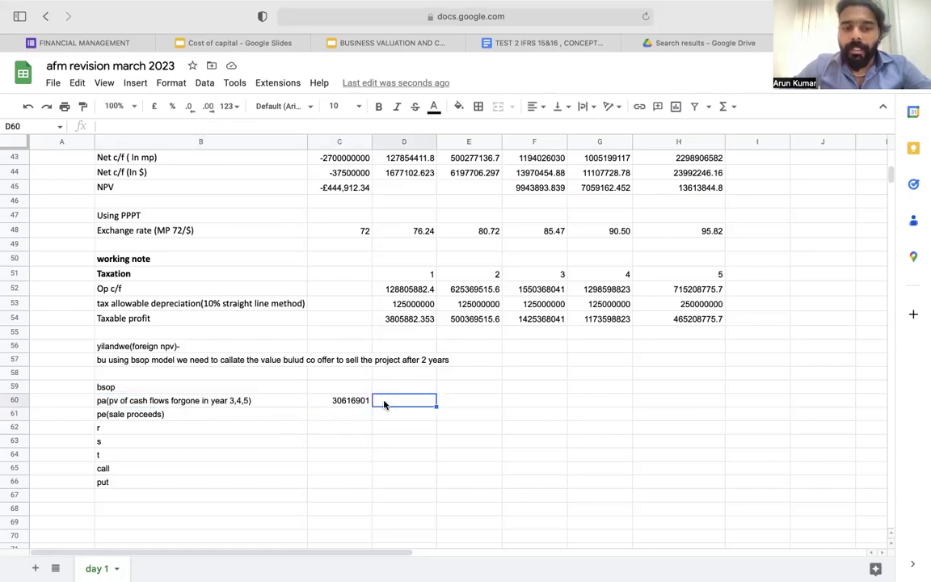
{"action": "type", "text": "value pof"}
{"action": "key", "text": "BackSpace"}
{"action": "key", "text": "BackSpace"}
{"action": "key", "text": "BackSpace"}
{"action": "type", "text": "of unde"}
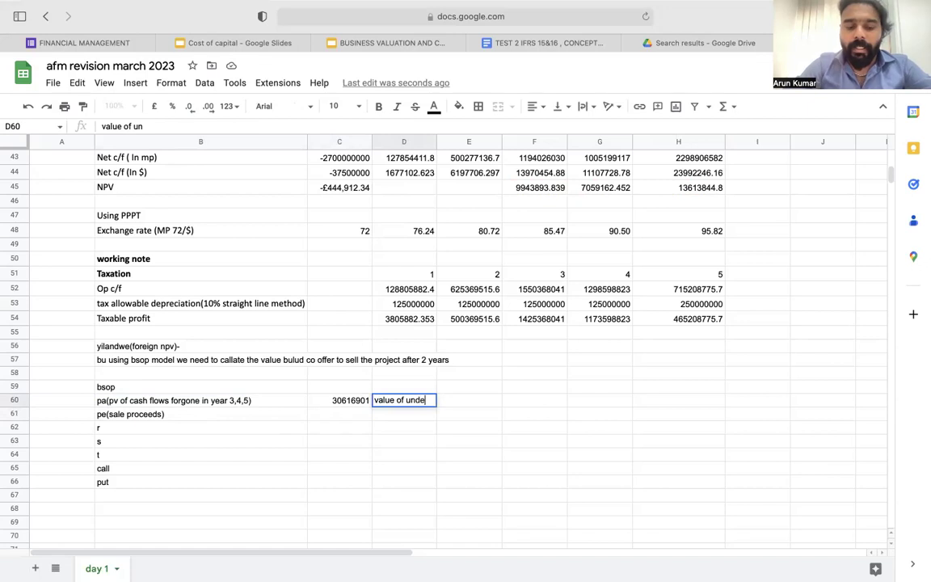
{"action": "type", "text": "rlying asset"}
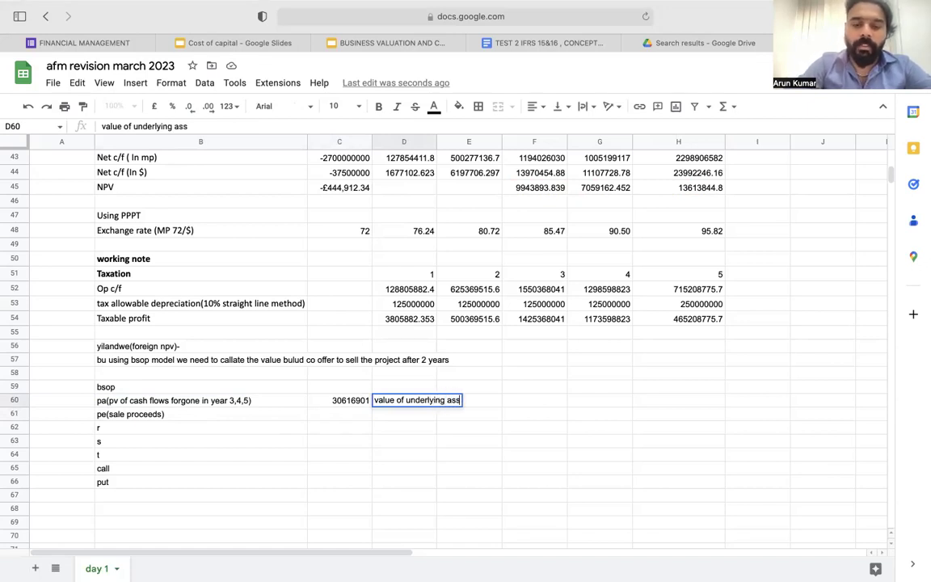
{"action": "left_click", "coordinate": [468, 372]}
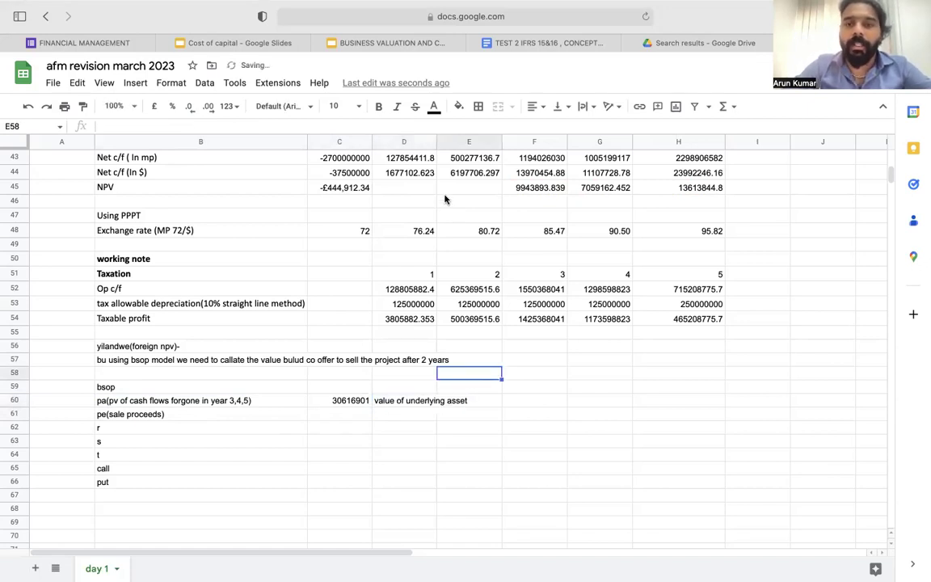
{"action": "left_click_drag", "start_coordinate": [436, 142], "coordinate": [479, 142]}
- Start a formula for pe in C61, switch to the AFM Exam Kit PDF and highlight Bulud Co's offer price in the Chmura Co question
{"action": "left_click", "coordinate": [341, 415]}
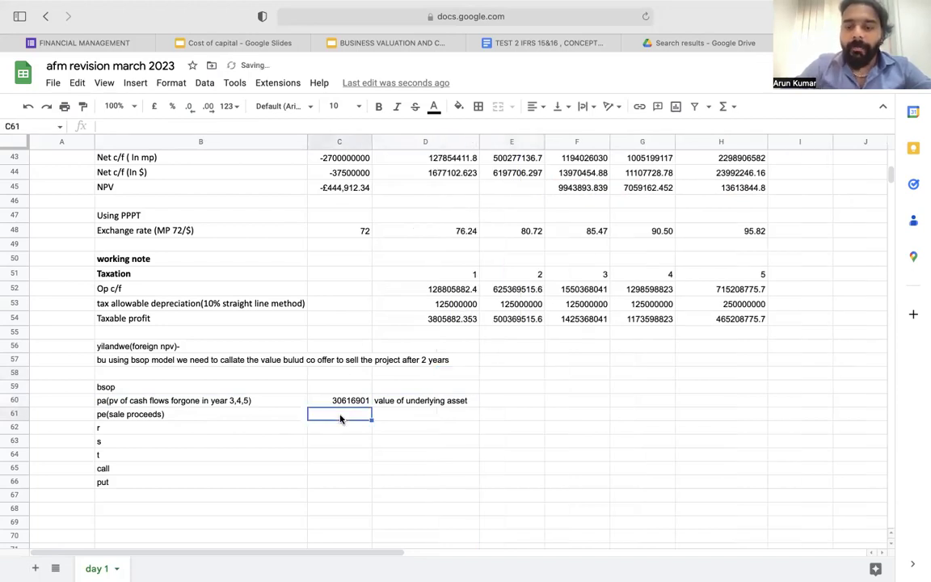
{"action": "type", "text": "="}
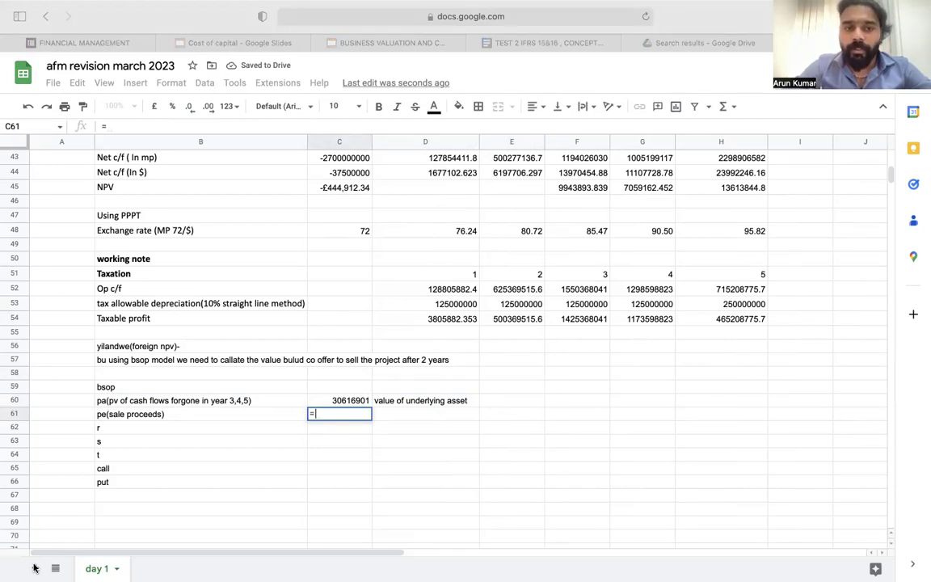
{"action": "key", "text": "super+Tab"}
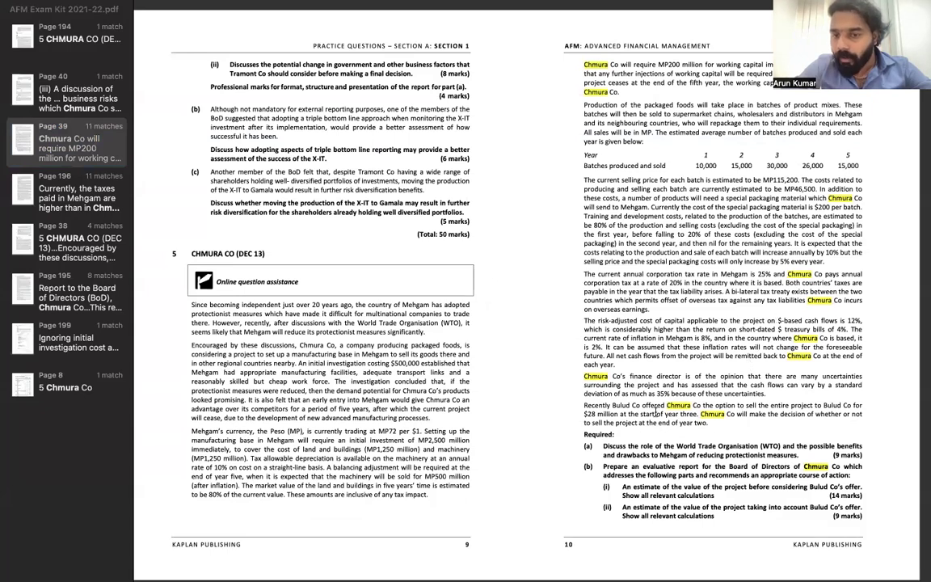
{"action": "left_click_drag", "start_coordinate": [585, 414], "coordinate": [698, 414]}
{"action": "scroll", "coordinate": [696, 415], "scroll_direction": "up", "scroll_amount": 3}
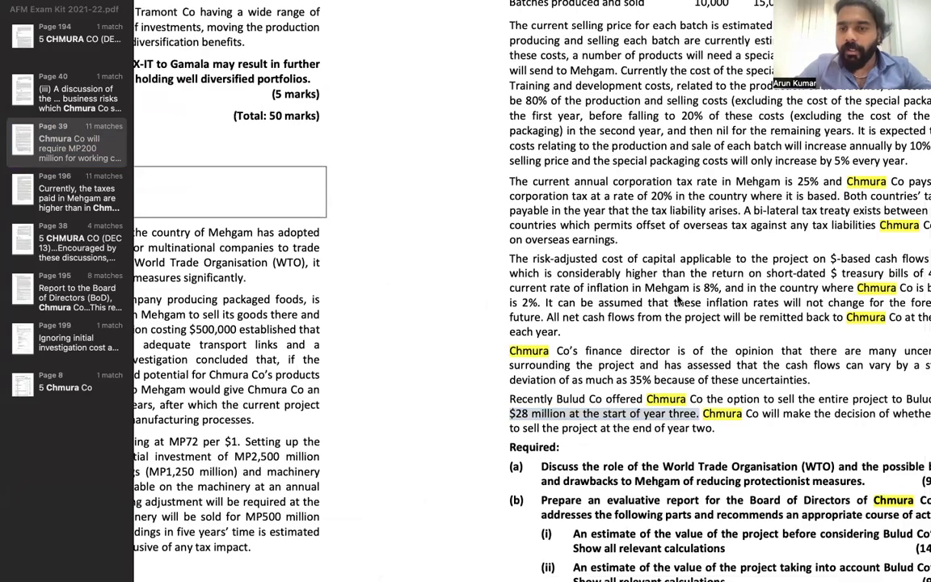
- Return to the spreadsheet and enter =28,000,000 as the sale proceeds in C61
{"action": "key", "text": "super+Tab"}
{"action": "left_click", "coordinate": [335, 413]}
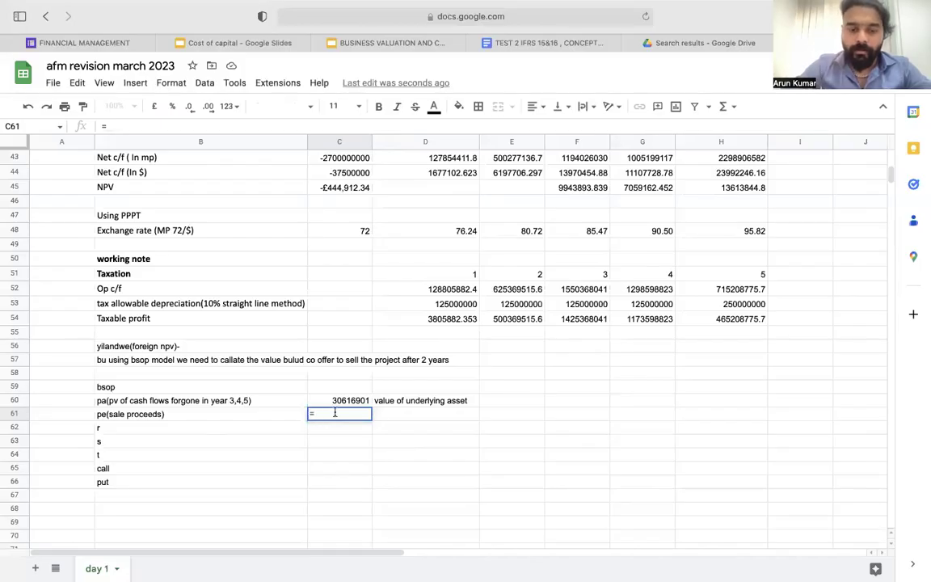
{"action": "type", "text": "28,000"}
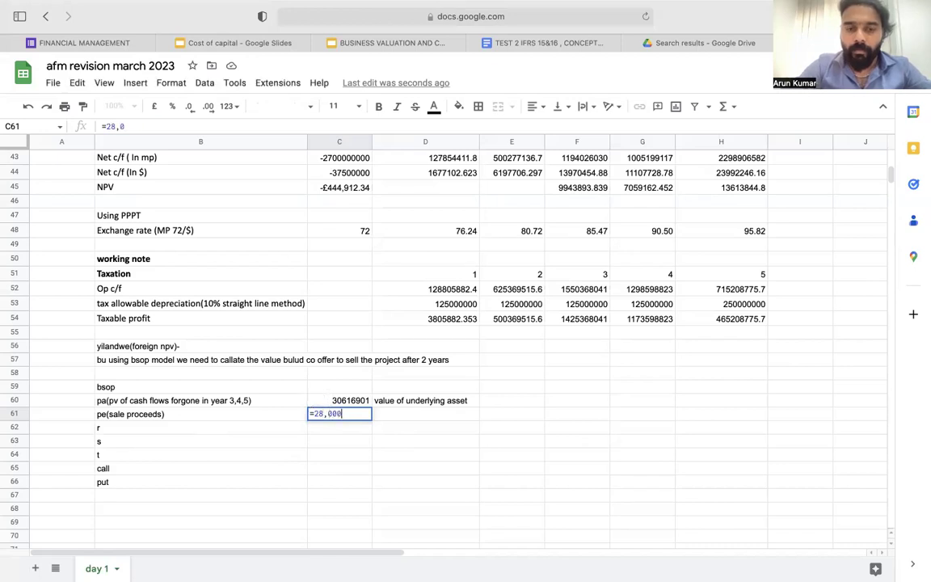
{"action": "type", "text": ",000"}
{"action": "key", "text": "Return"}
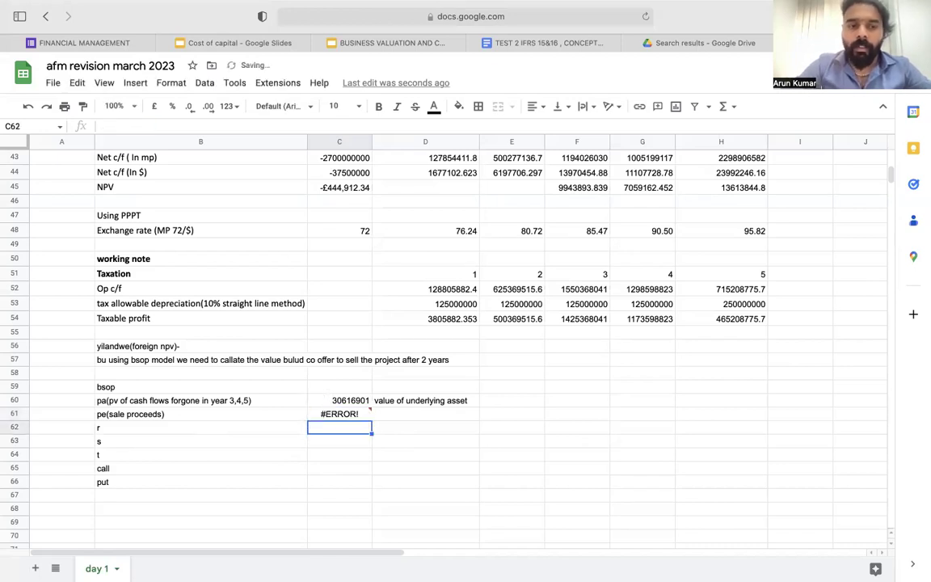
- Correct the sale proceeds formula in C61 to =28000000 by removing the comma
{"action": "double_click", "coordinate": [339, 413]}
{"action": "left_click", "coordinate": [339, 413]}
{"action": "key", "text": "BackSpace"}
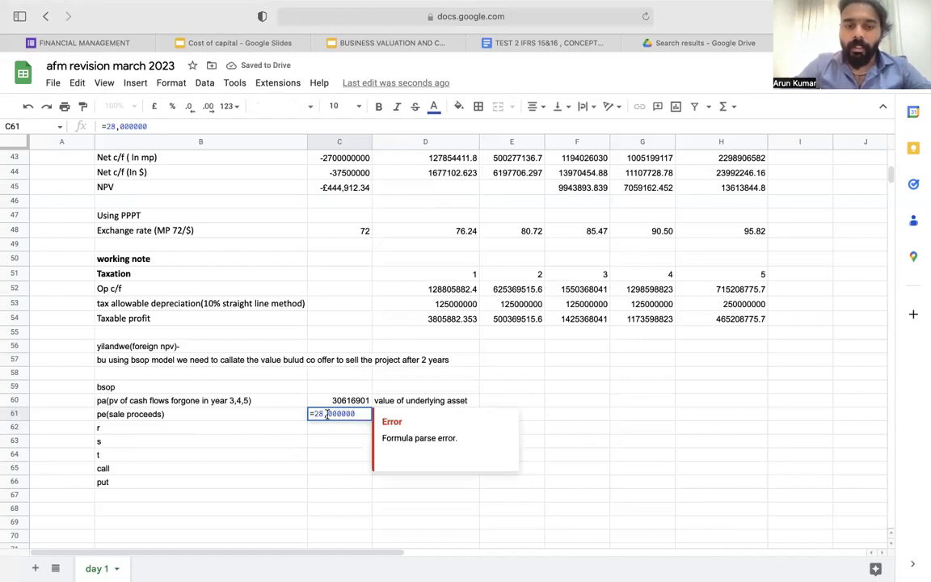
{"action": "left_click", "coordinate": [326, 414]}
{"action": "key", "text": "BackSpace"}
{"action": "left_click", "coordinate": [332, 452]}
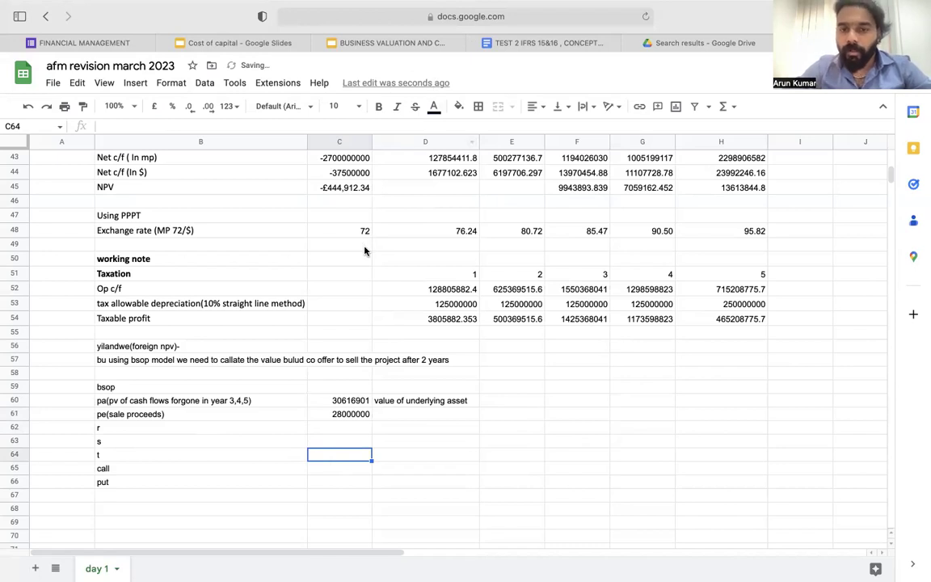
- Switch to the AFM Exam Kit PDF and highlight the short-dated treasury bill return in the Chmura Co question
{"action": "key", "text": "super+Tab"}
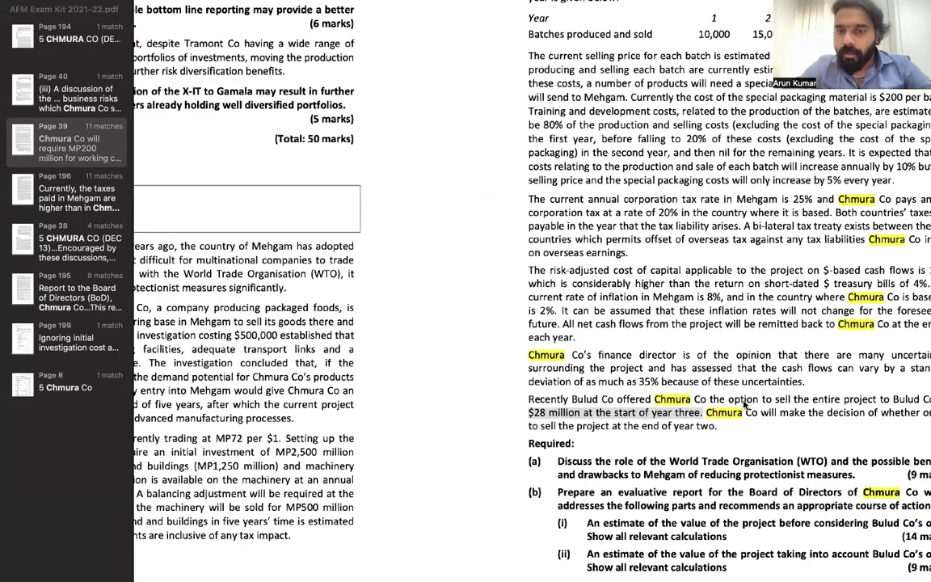
{"action": "scroll", "coordinate": [745, 406], "scroll_direction": "down", "scroll_amount": 3}
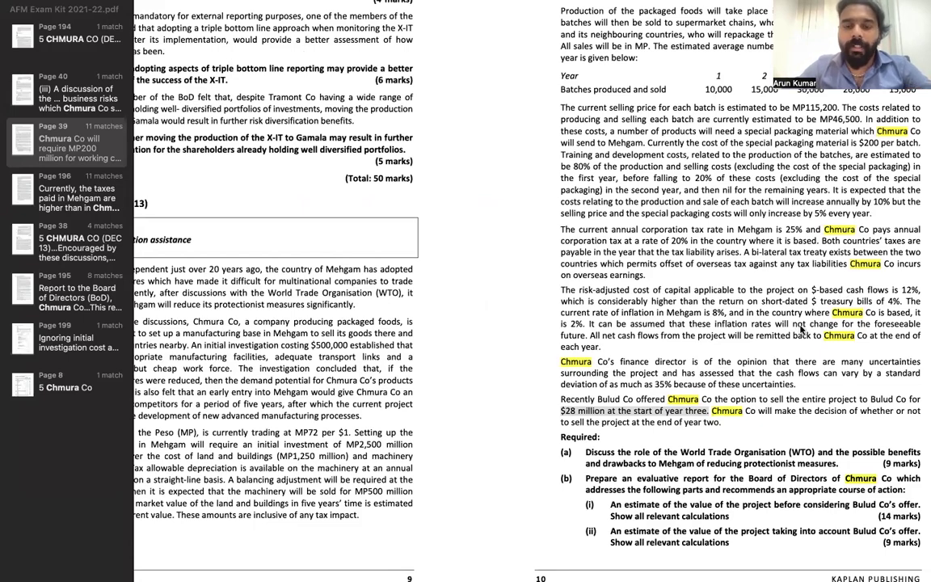
{"action": "scroll", "coordinate": [797, 326], "scroll_direction": "up", "scroll_amount": 3}
{"action": "scroll", "coordinate": [800, 327], "scroll_direction": "right", "scroll_amount": 3}
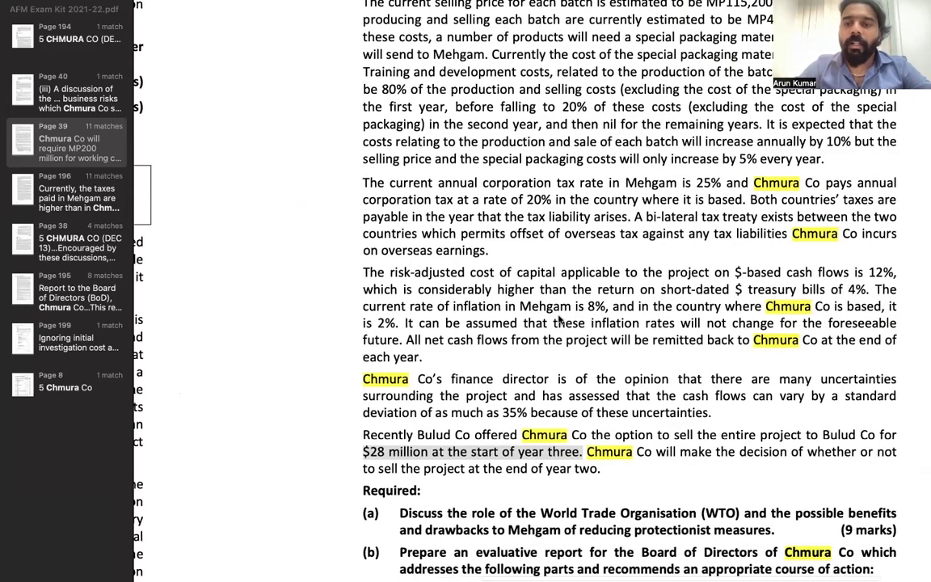
{"action": "left_click_drag", "start_coordinate": [481, 292], "coordinate": [867, 288]}
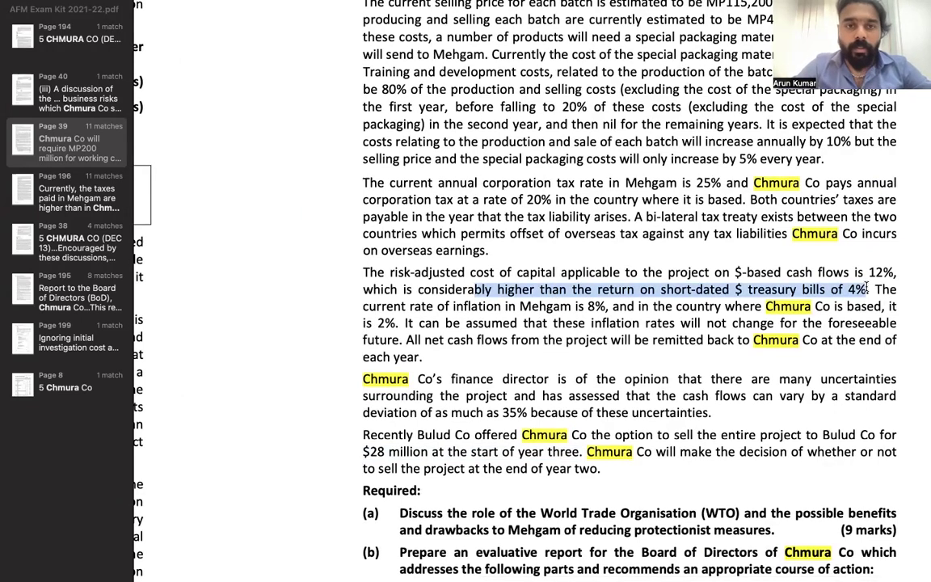
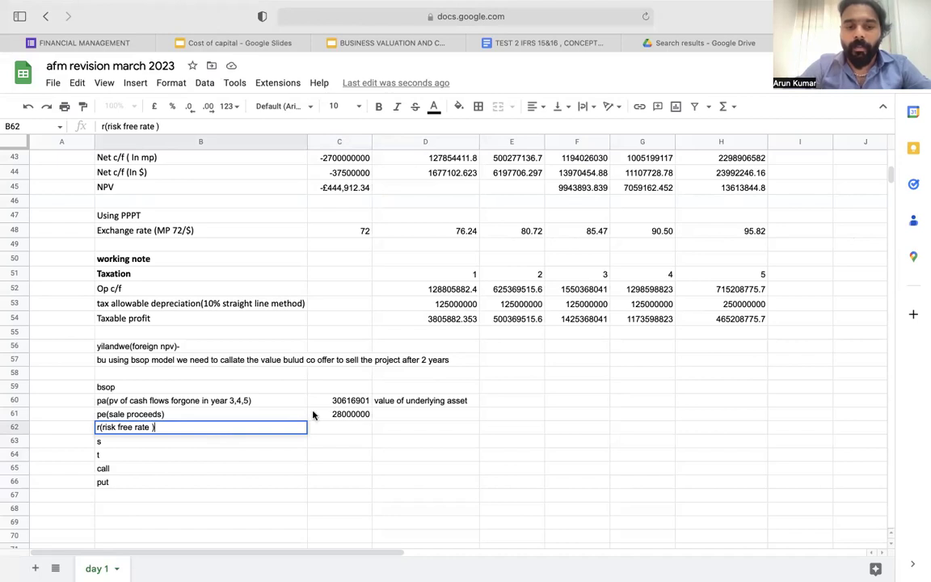
- Enter 4% as the risk free rate r in C62 of the revision spreadsheet
{"action": "type", "text": "45%"}
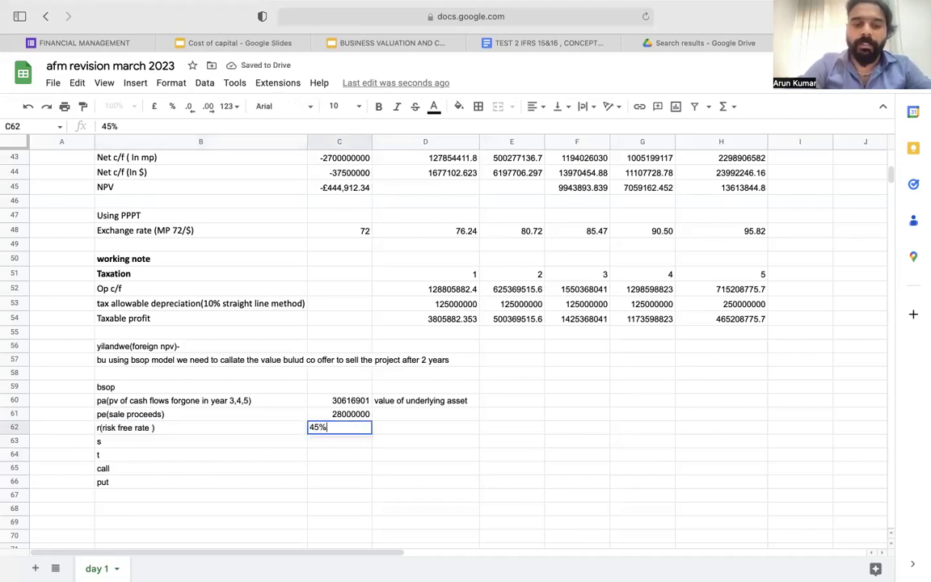
{"action": "key", "text": "BackSpace"}
{"action": "key", "text": "BackSpace"}
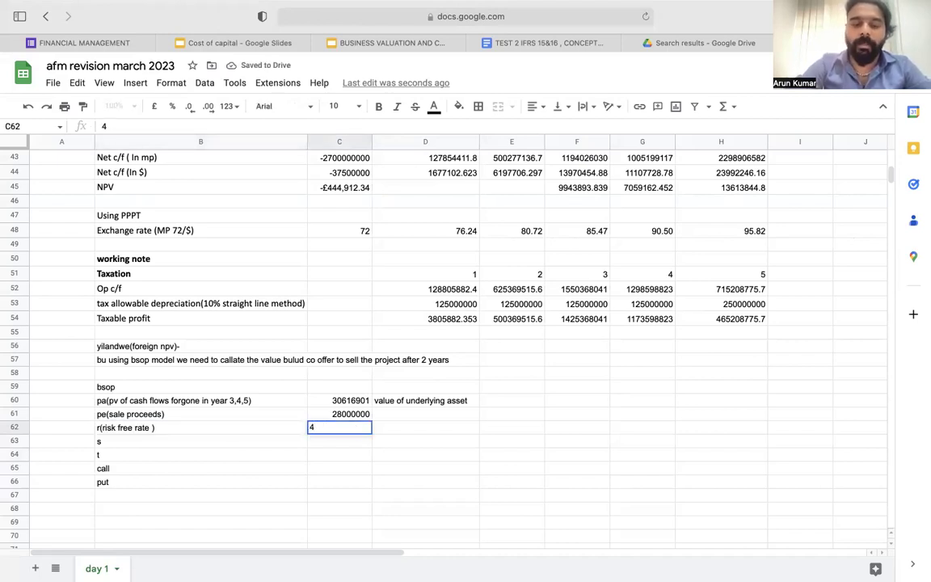
{"action": "type", "text": "%"}
{"action": "key", "text": "Return"}
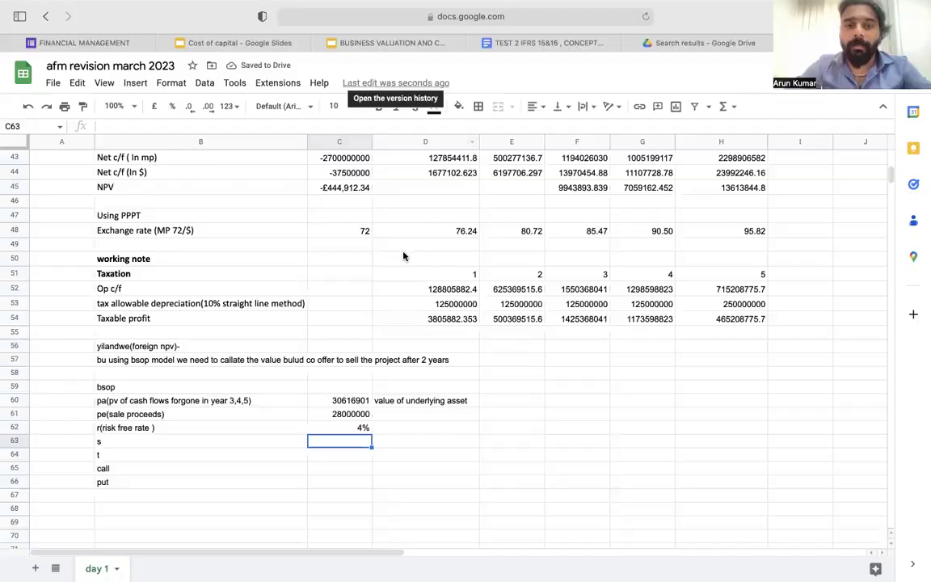
- Switch to the AFM Exam Kit PDF and highlight the cash flow standard deviation in the finance director's paragraph
{"action": "key", "text": "super+Tab"}
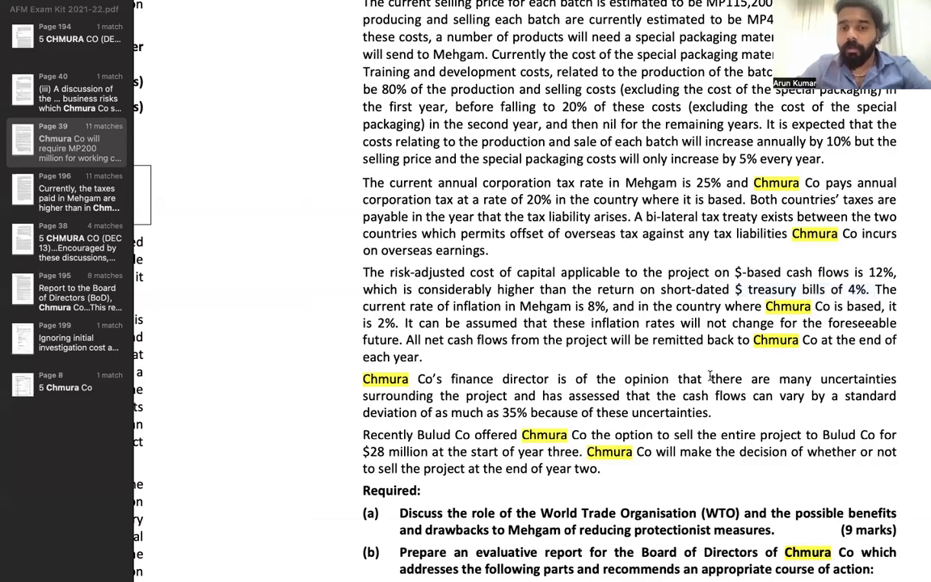
{"action": "scroll", "coordinate": [709, 377], "scroll_direction": "down", "scroll_amount": 1}
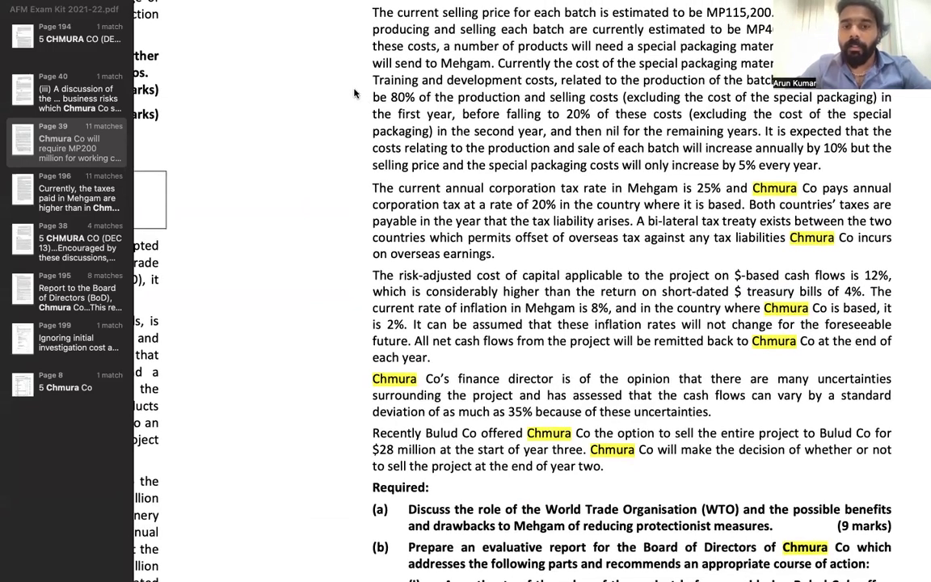
{"action": "left_click_drag", "start_coordinate": [494, 408], "coordinate": [715, 413]}
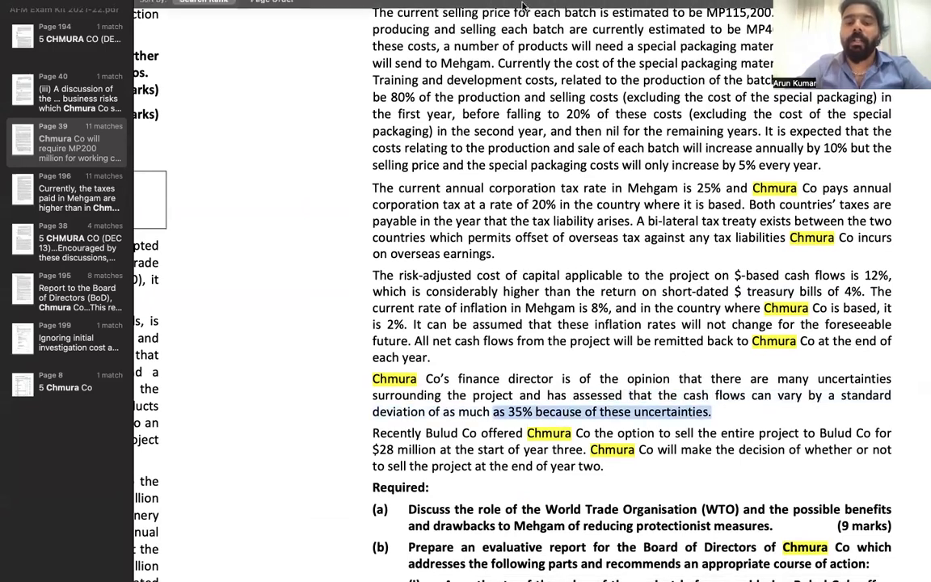
{"action": "mouse_move", "coordinate": [400, 10]}
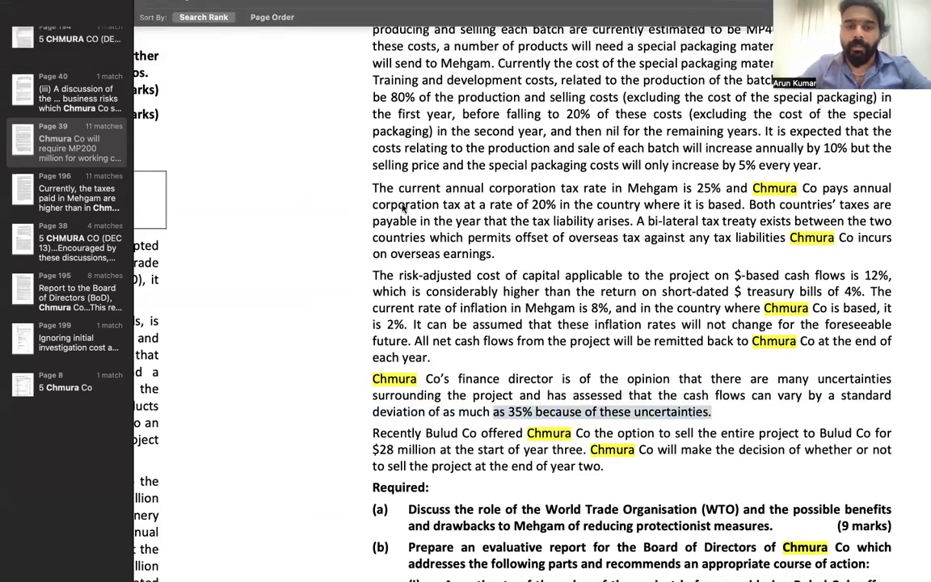
- Return to the spreadsheet and enter 35% for s in C63
{"action": "key", "text": "super+Tab"}
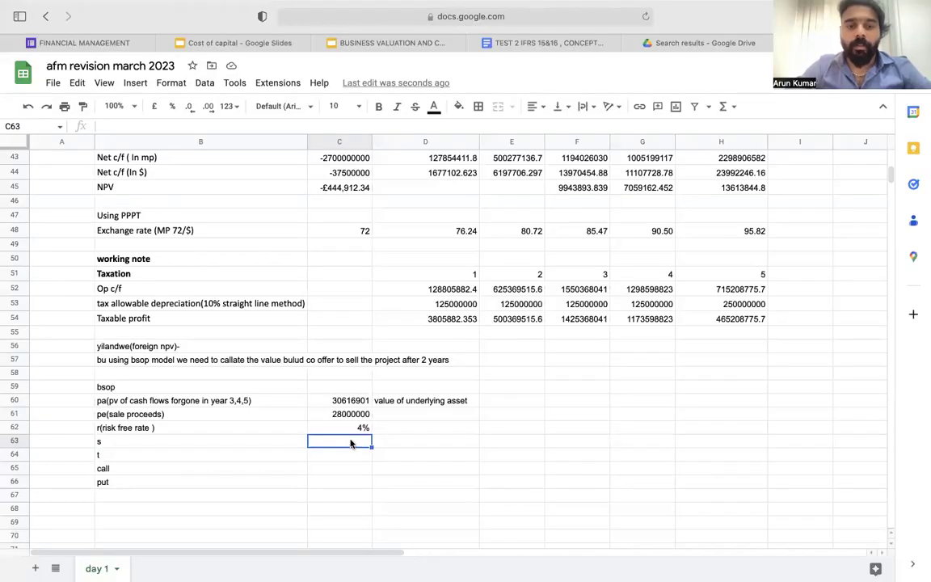
{"action": "type", "text": "25%"}
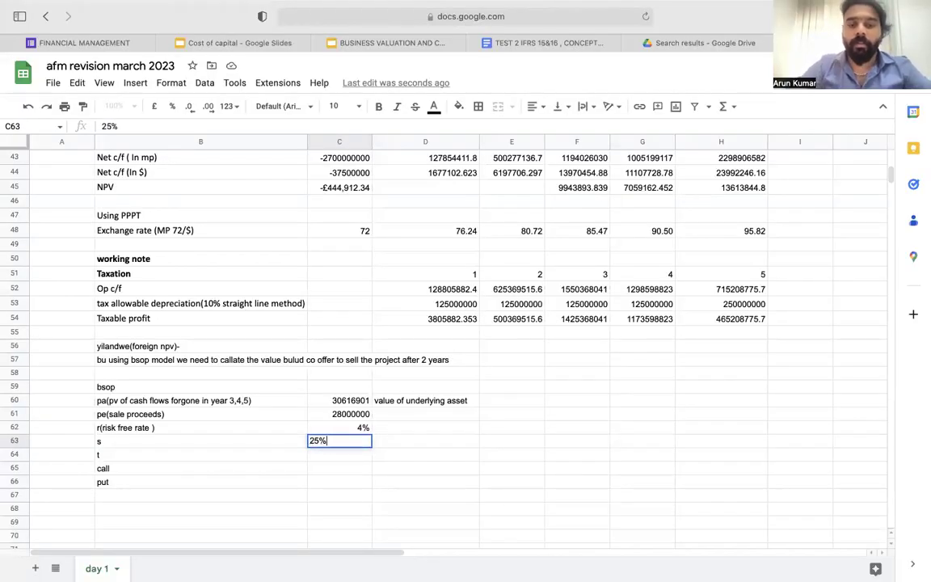
{"action": "key", "text": "Left"}
{"action": "key", "text": "Left"}
{"action": "key", "text": "BackSpace"}
{"action": "type", "text": "3"}
{"action": "key", "text": "Return"}
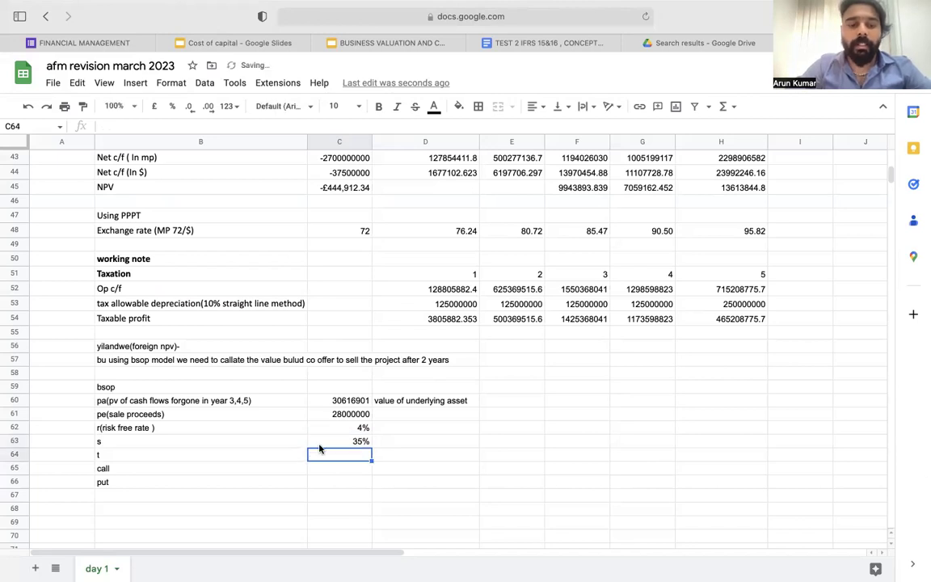
- Check the timing of Bulud Co's offer in the AFM Exam Kit PDF, then enter 2 for t in C64 of the spreadsheet
{"action": "double_click", "coordinate": [217, 455]}
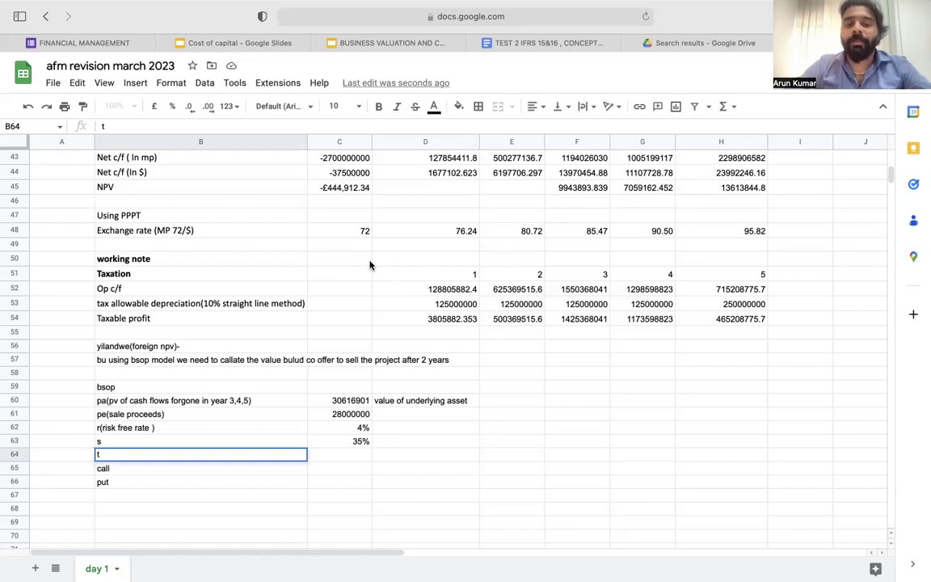
{"action": "key", "text": "super+Tab"}
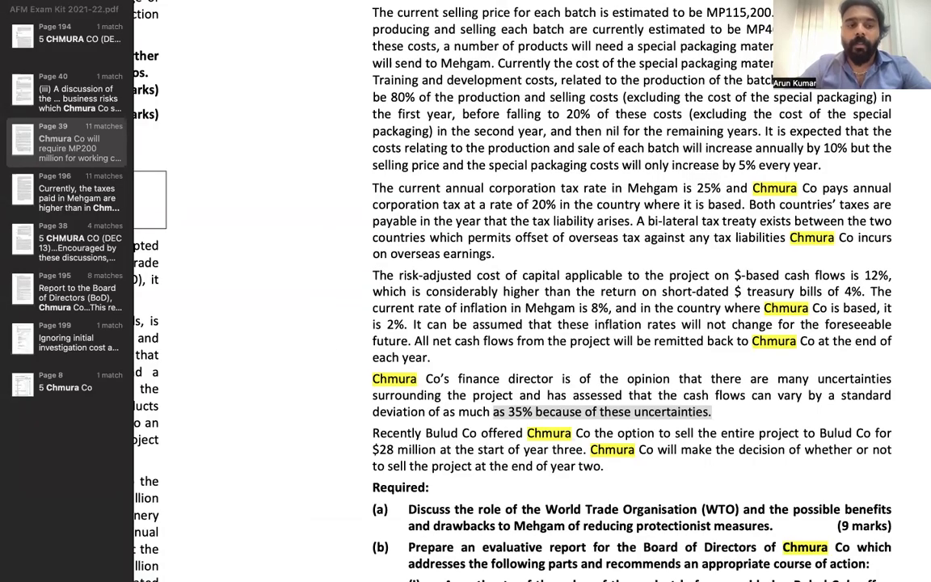
{"action": "mouse_move", "coordinate": [510, 7]}
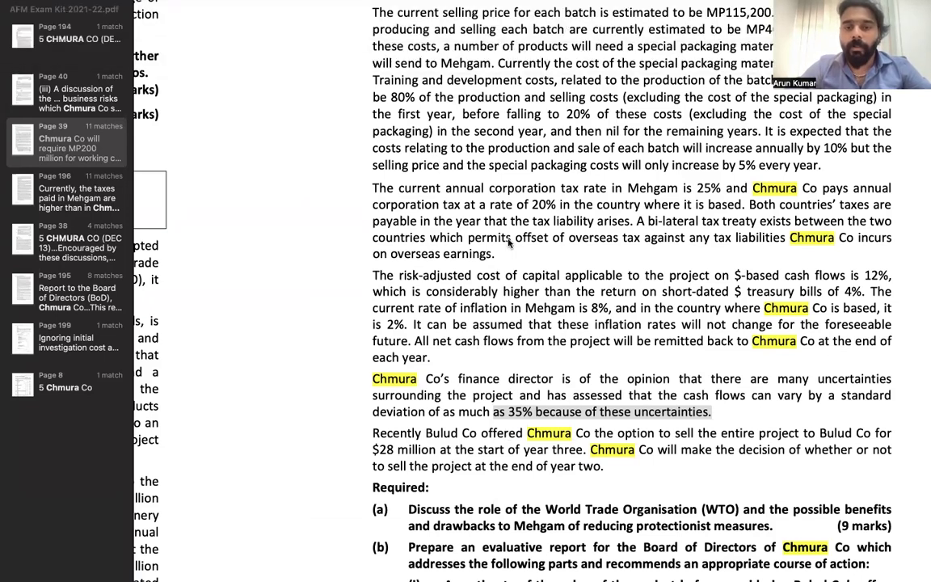
{"action": "key", "text": "super+Tab"}
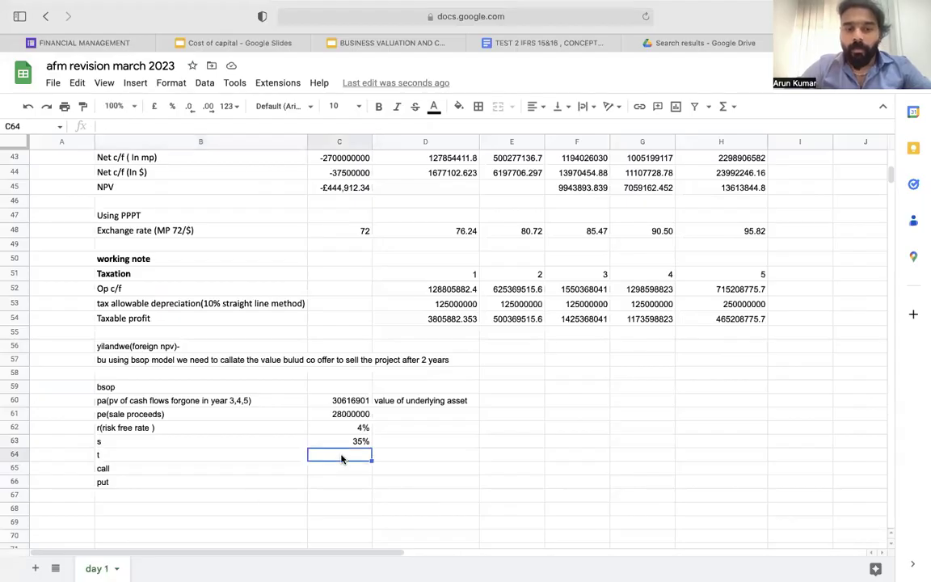
{"action": "type", "text": "2"}
{"action": "left_click", "coordinate": [414, 502]}
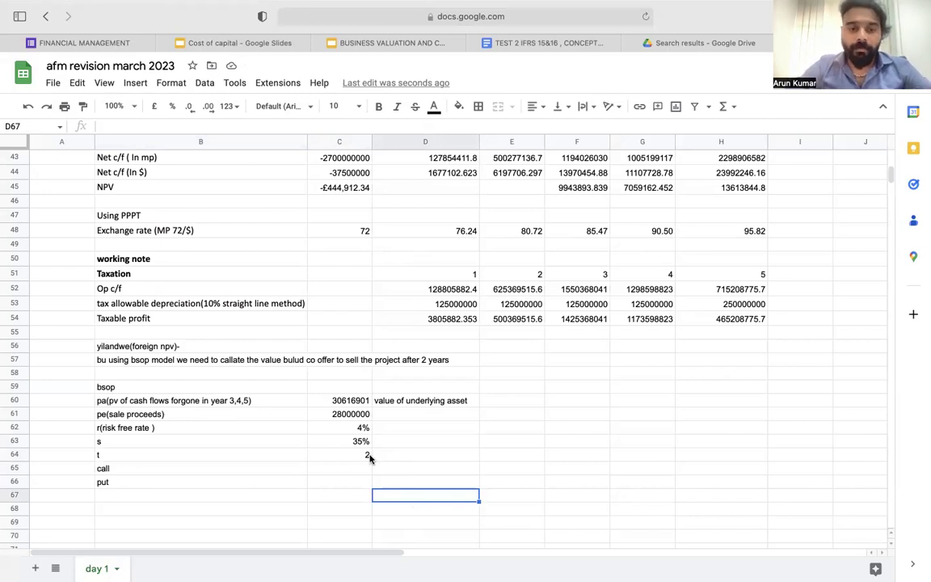
- Switch to the ACCA AFM Practice Exam 1 page and open its BSOP Calculator
{"action": "left_click", "coordinate": [322, 468]}
{"action": "left_click", "coordinate": [330, 493]}
{"action": "left_click", "coordinate": [341, 484]}
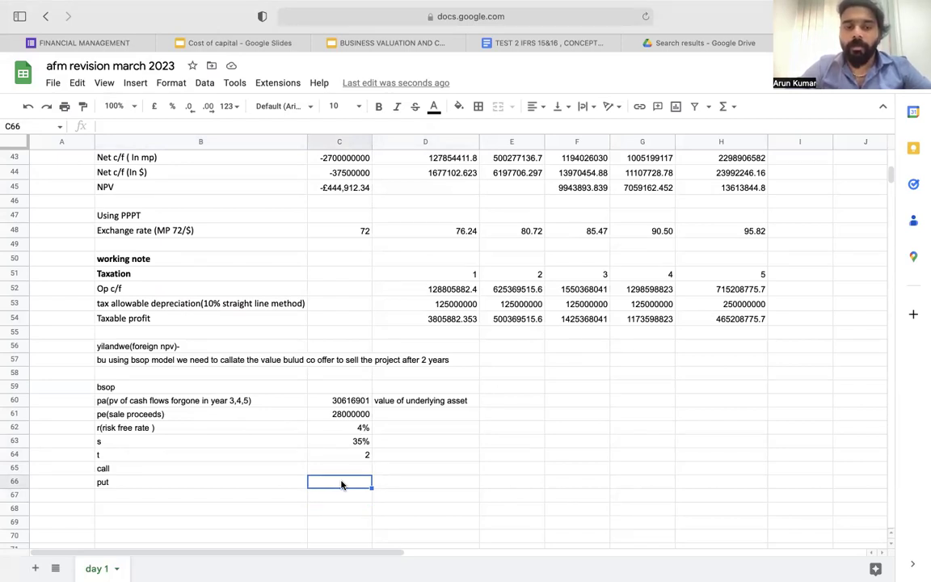
{"action": "mouse_move", "coordinate": [550, 1]}
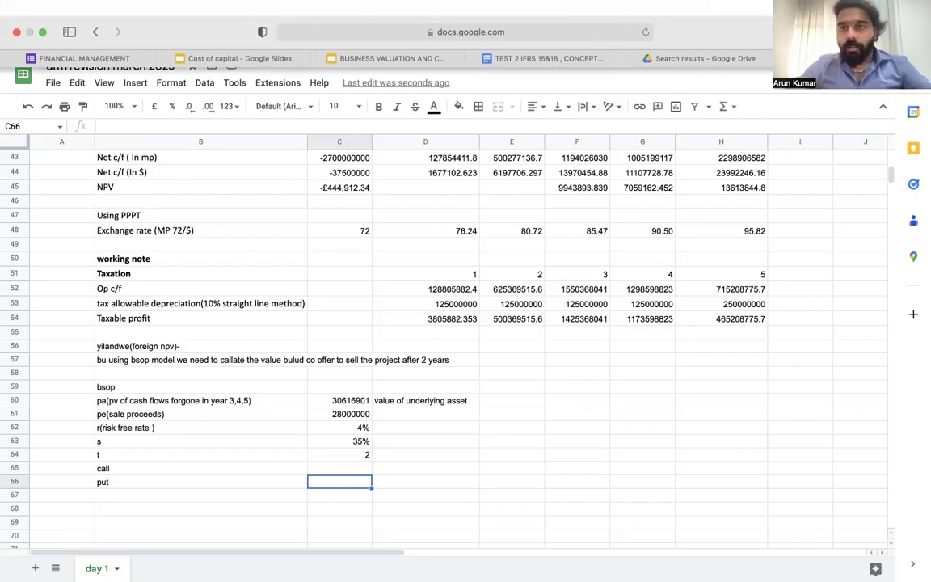
{"action": "key", "text": "super+t"}
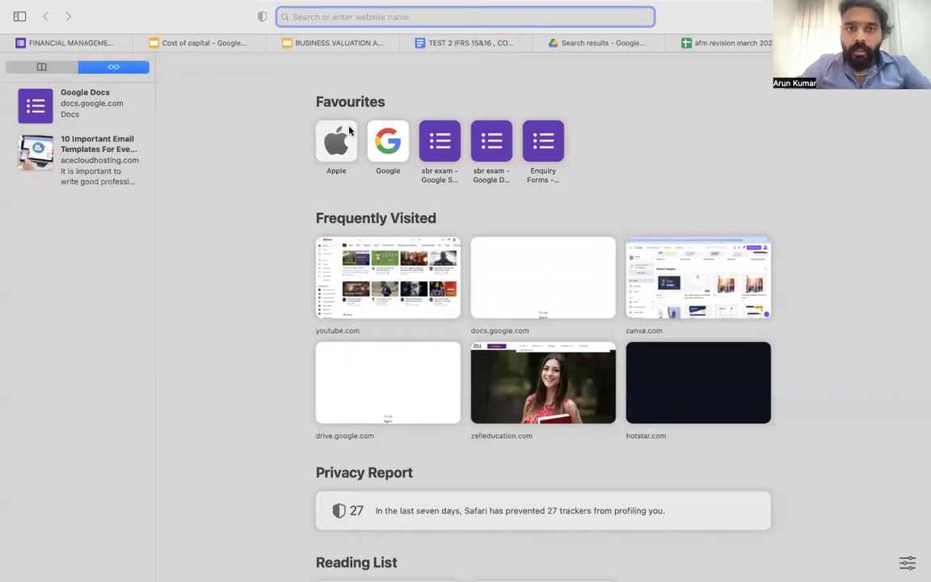
{"action": "left_click", "coordinate": [753, 46]}
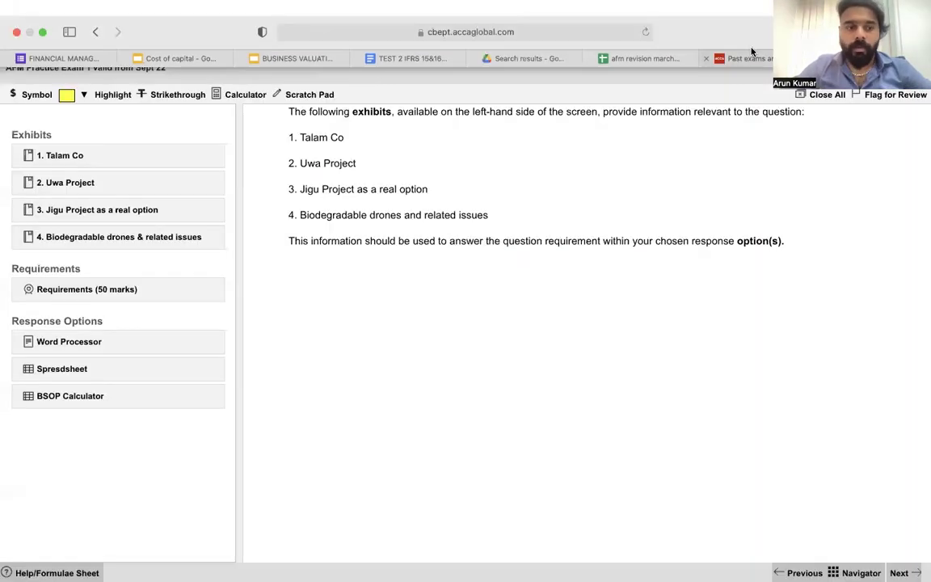
{"action": "left_click", "coordinate": [123, 402]}
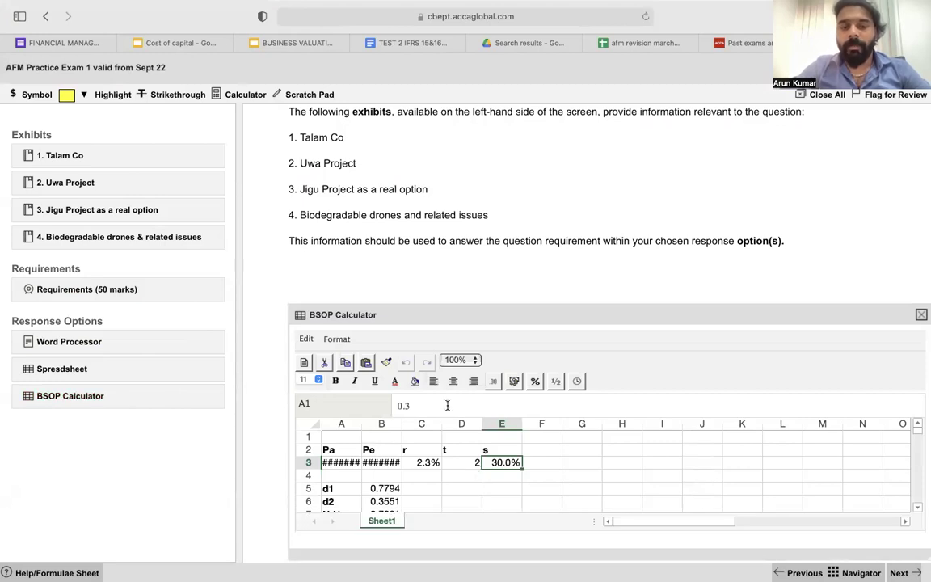
- Examine the BSOP Calculator's input row and its d1, d2, Nd1, Nd2, c and p rows
{"action": "scroll", "coordinate": [426, 483], "scroll_direction": "down", "scroll_amount": 6}
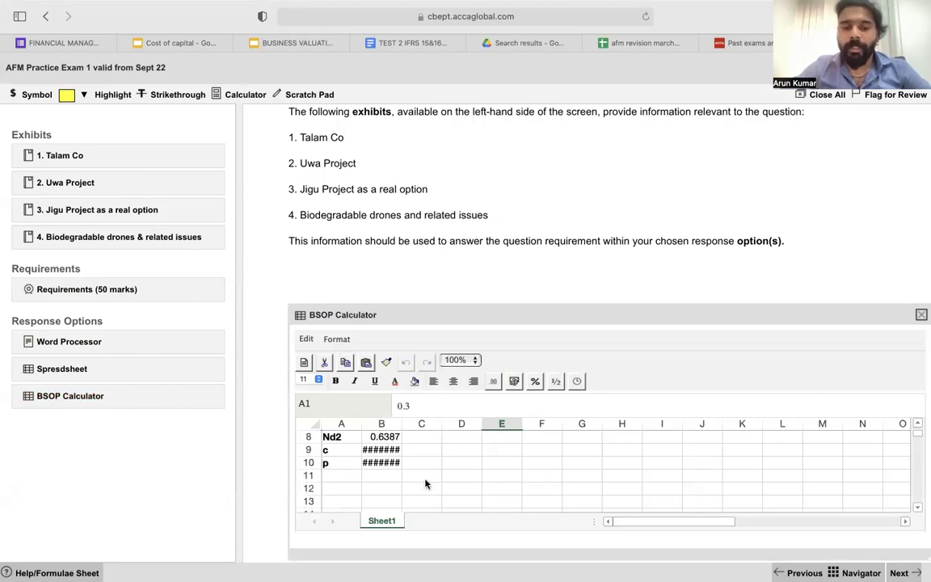
{"action": "scroll", "coordinate": [426, 483], "scroll_direction": "up", "scroll_amount": 6}
{"action": "scroll", "coordinate": [426, 483], "scroll_direction": "down", "scroll_amount": 4}
{"action": "scroll", "coordinate": [426, 484], "scroll_direction": "up", "scroll_amount": 4}
{"action": "scroll", "coordinate": [426, 483], "scroll_direction": "down", "scroll_amount": 4}
{"action": "scroll", "coordinate": [426, 483], "scroll_direction": "up", "scroll_amount": 4}
{"action": "scroll", "coordinate": [426, 483], "scroll_direction": "down", "scroll_amount": 2}
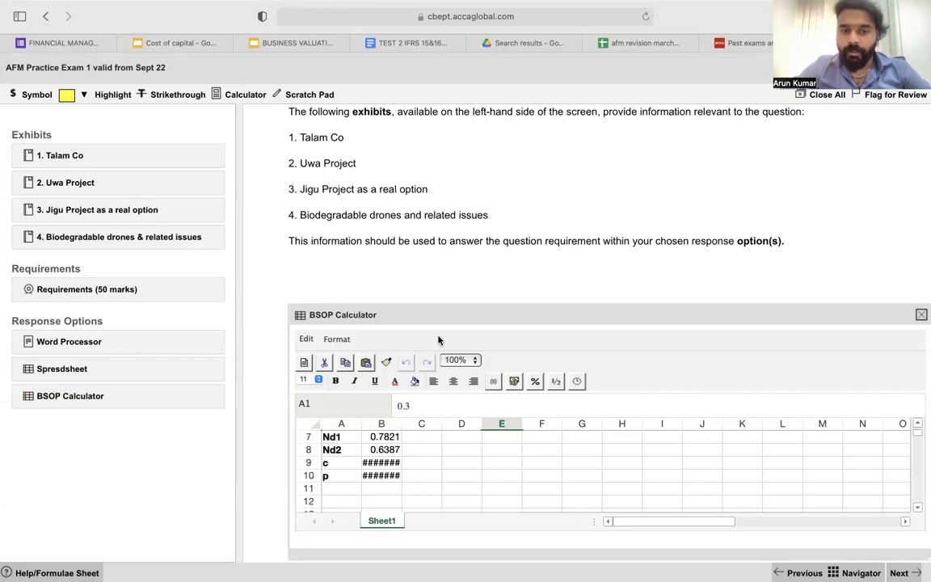
{"action": "scroll", "coordinate": [493, 453], "scroll_direction": "down", "scroll_amount": 15}
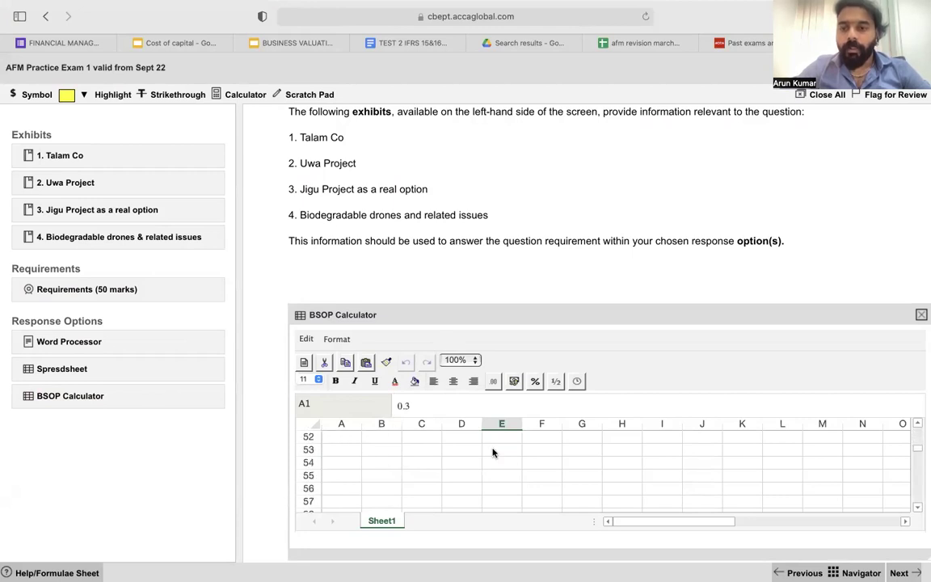
- Reposition the BSOP Calculator window and clear the existing Pa value in A3
{"action": "left_click_drag", "start_coordinate": [459, 309], "coordinate": [431, 249]}
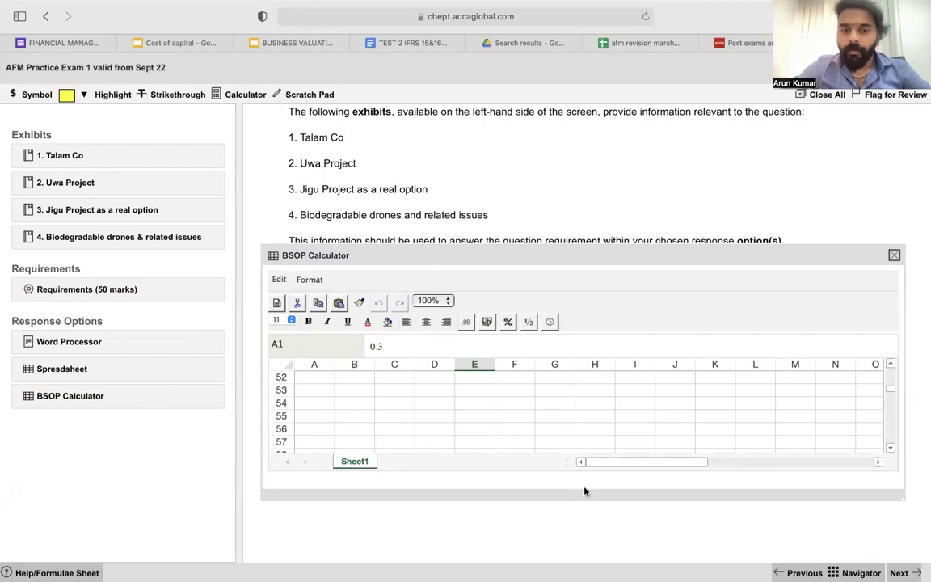
{"action": "scroll", "coordinate": [411, 428], "scroll_direction": "up", "scroll_amount": 10}
{"action": "scroll", "coordinate": [411, 428], "scroll_direction": "up", "scroll_amount": 6}
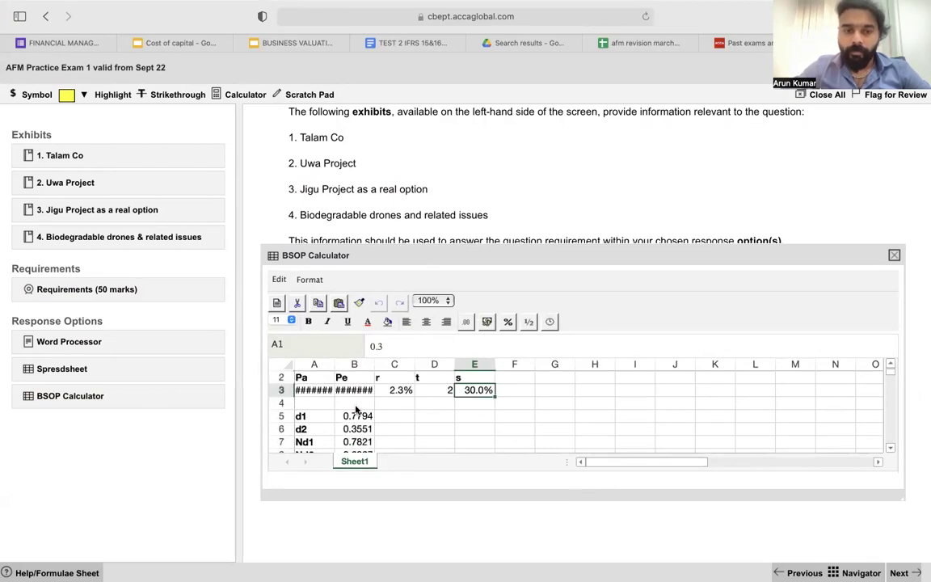
{"action": "left_click", "coordinate": [332, 365]}
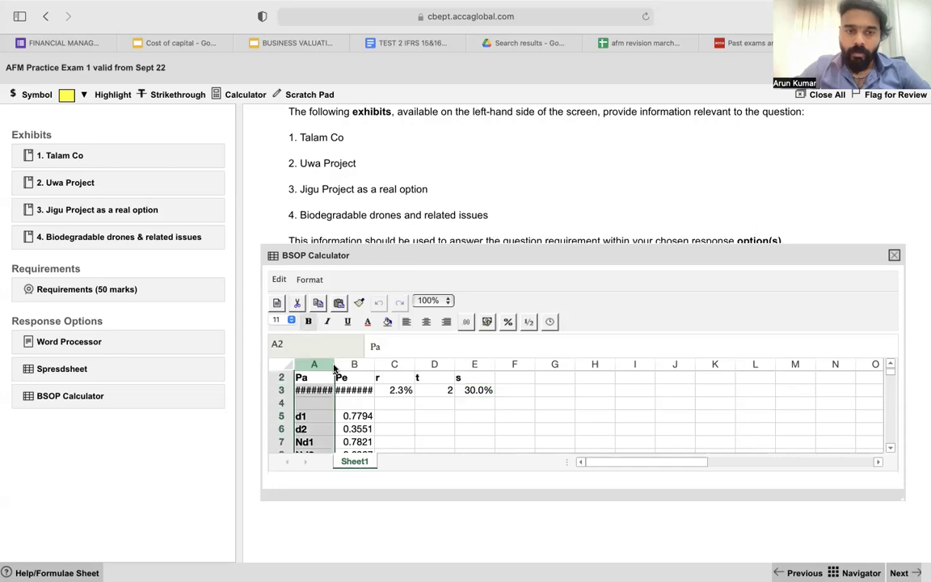
{"action": "left_click", "coordinate": [319, 392]}
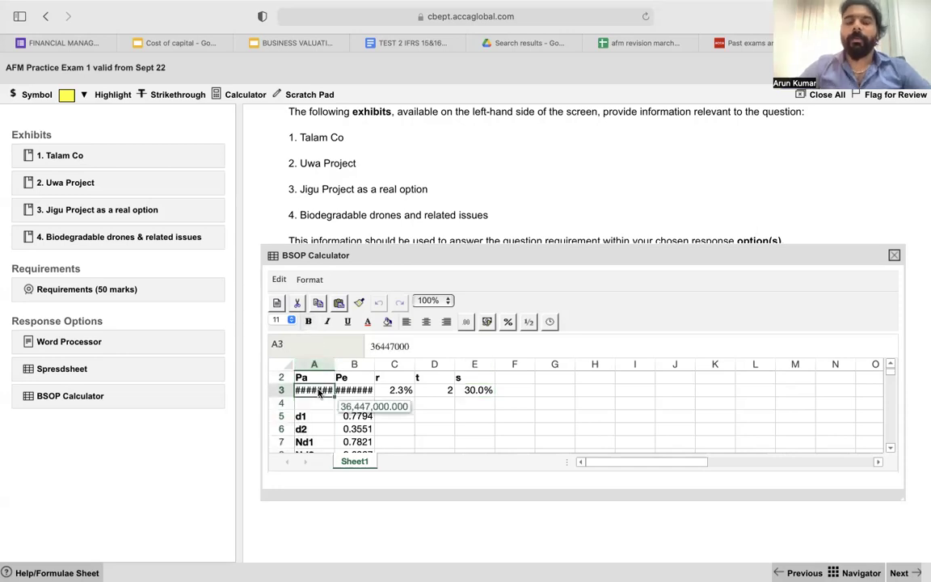
{"action": "key", "text": "Delete"}
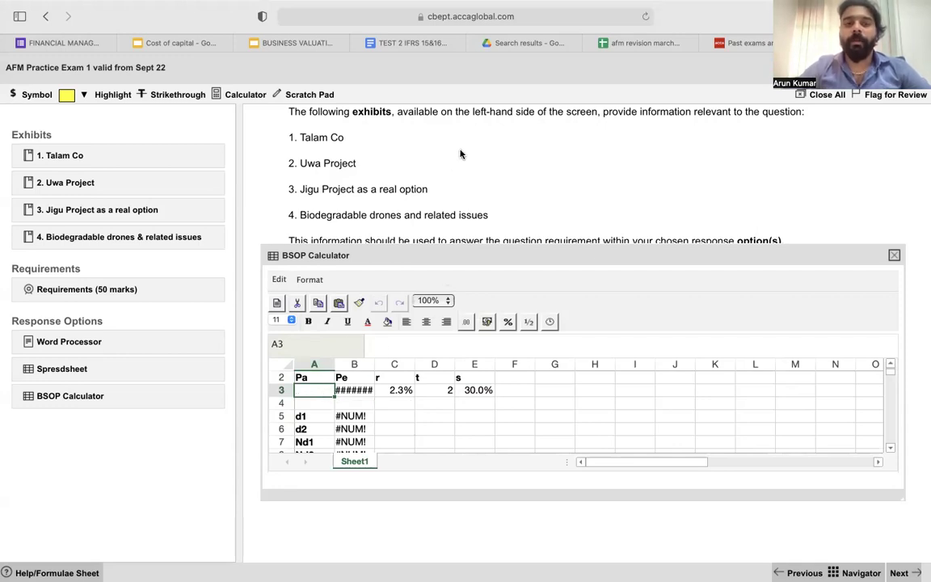
- Check the pa value in the AFM revision spreadsheet and enter 30616901 for Pa in A3 of the BSOP Calculator
{"action": "type", "text": "30"}
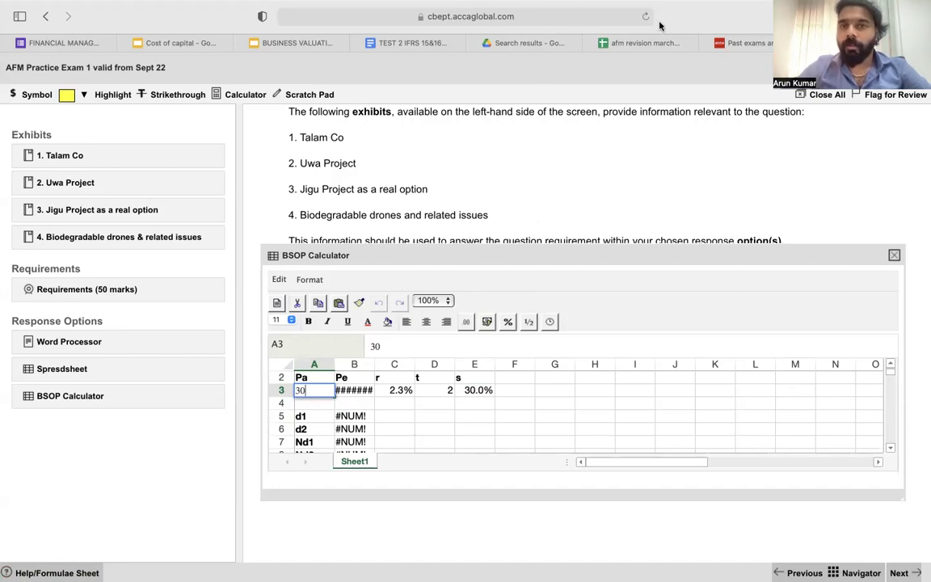
{"action": "left_click", "coordinate": [635, 43]}
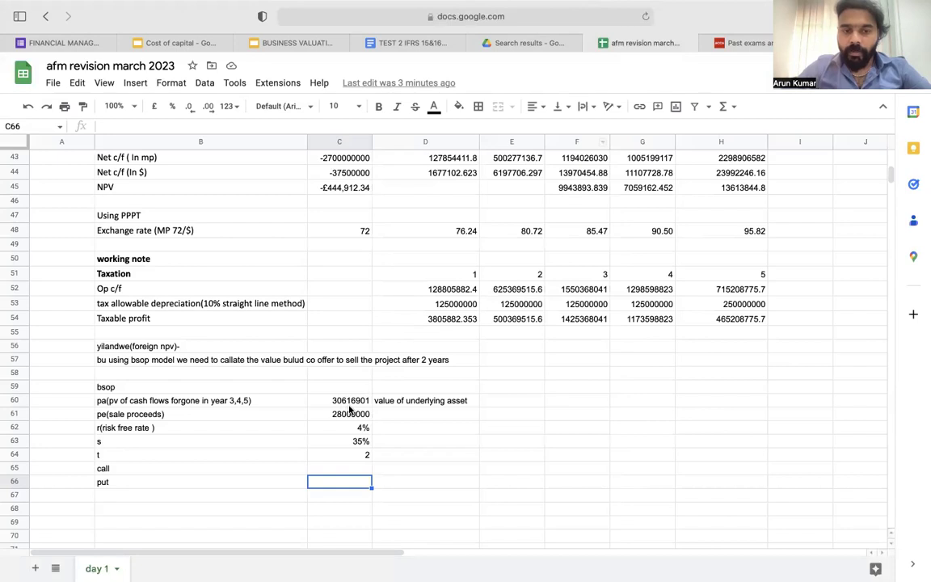
{"action": "left_click", "coordinate": [740, 43]}
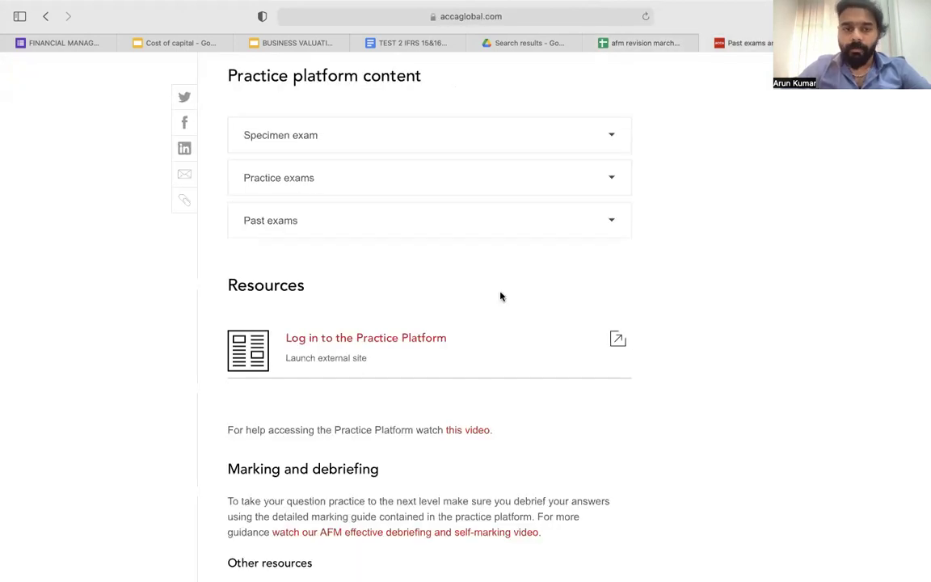
{"action": "left_click", "coordinate": [809, 43]}
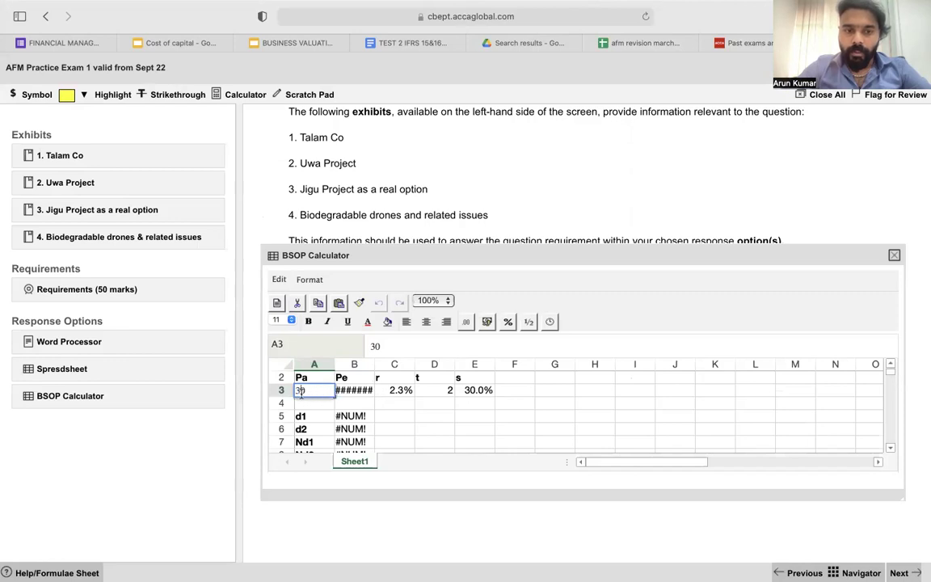
{"action": "type", "text": "61"}
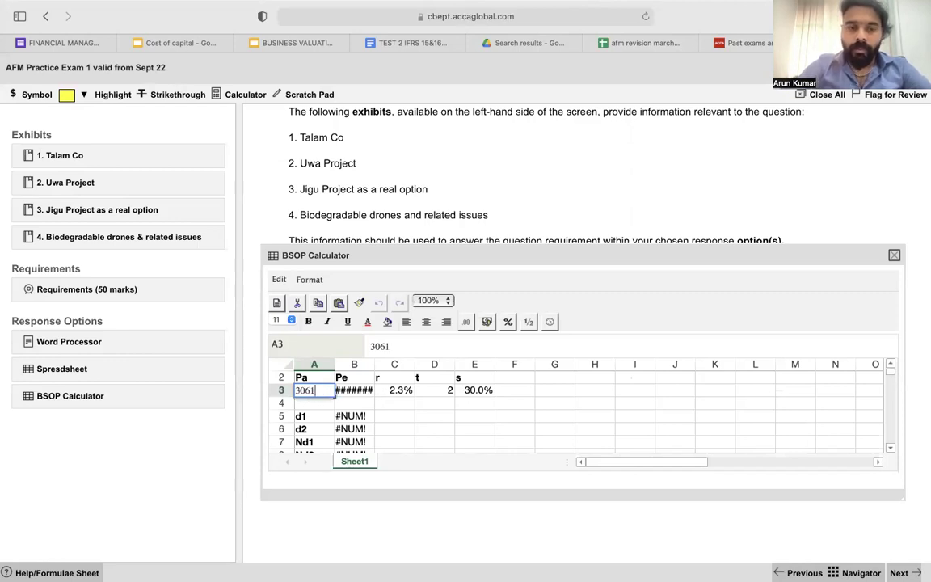
{"action": "type", "text": "6901"}
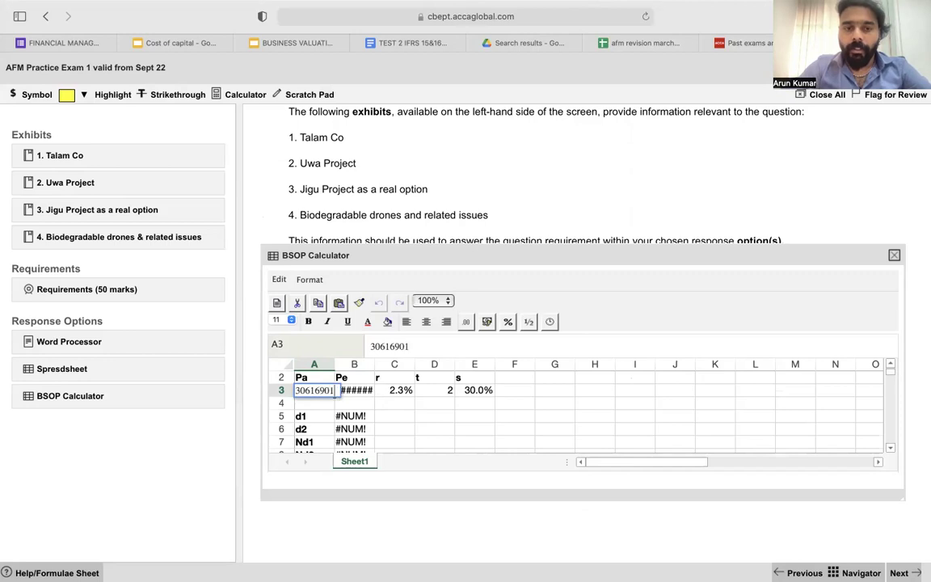
- Check the sale proceeds in the AFM revision spreadsheet and set Pe in B3 of the BSOP Calculator to 28000000
{"action": "left_click", "coordinate": [646, 42]}
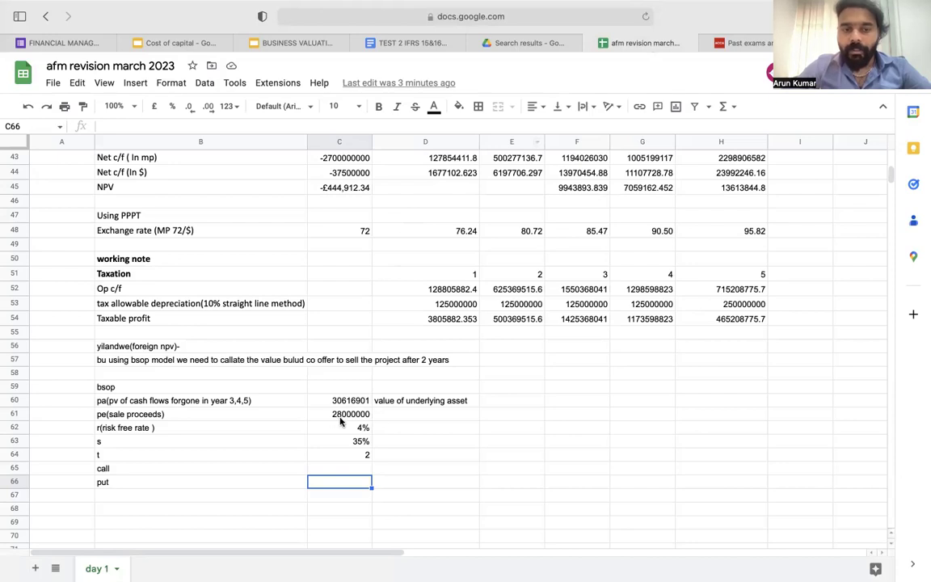
{"action": "key", "text": "ctrl+Tab"}
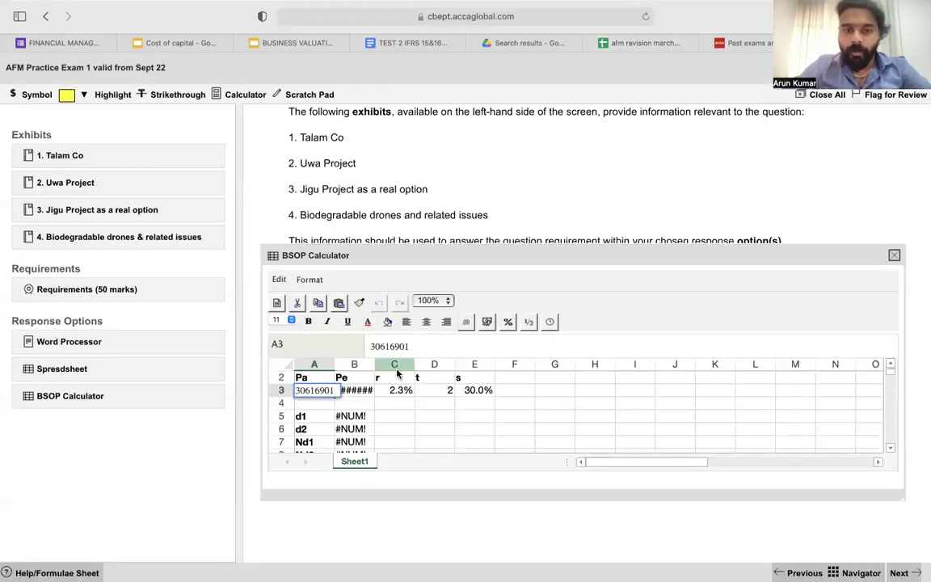
{"action": "left_click", "coordinate": [361, 391]}
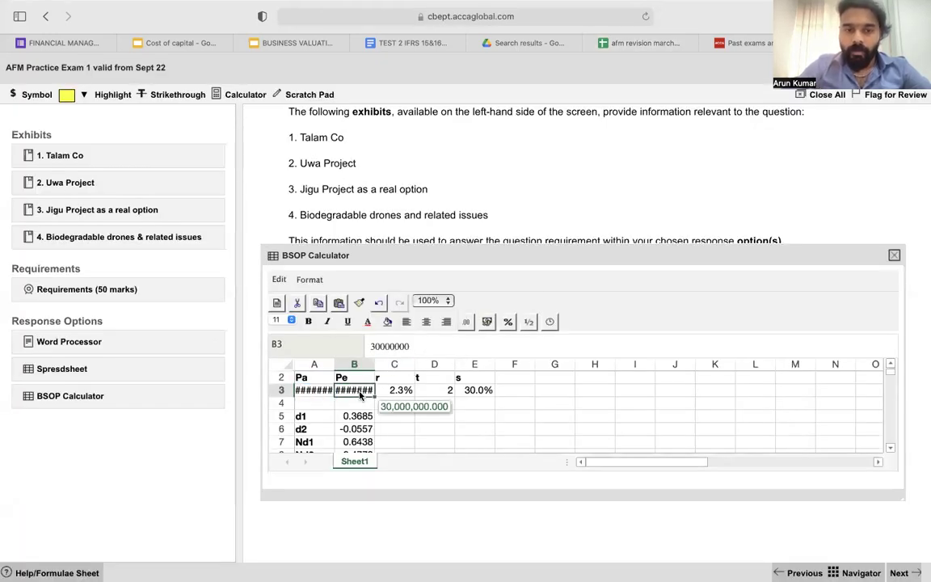
{"action": "key", "text": "Left"}
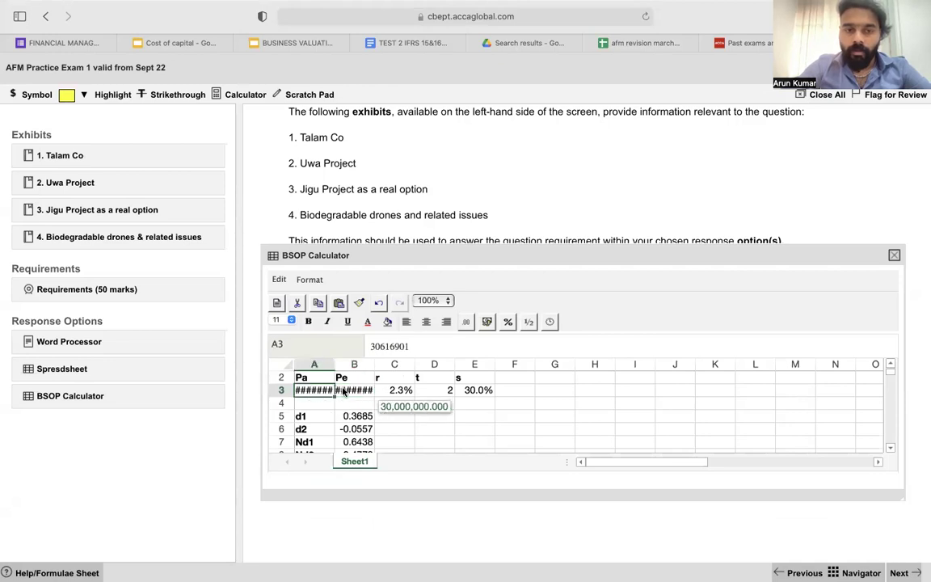
{"action": "key", "text": "Right"}
{"action": "left_click", "coordinate": [435, 350]}
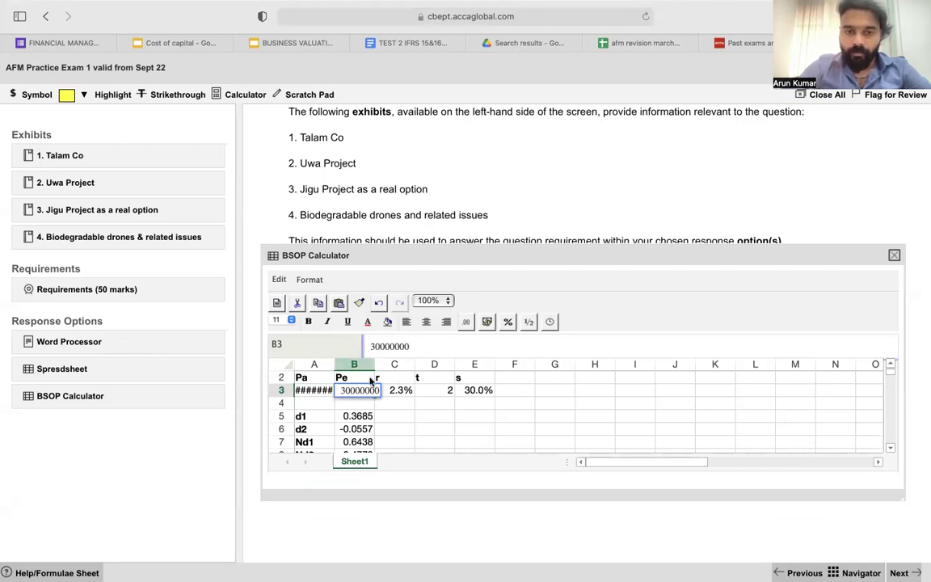
{"action": "left_click", "coordinate": [400, 403]}
{"action": "left_click", "coordinate": [368, 393]}
{"action": "double_click", "coordinate": [368, 393]}
{"action": "key", "text": "BackSpace"}
{"action": "key", "text": "BackSpace"}
{"action": "key", "text": "BackSpace"}
{"action": "key", "text": "BackSpace"}
{"action": "key", "text": "BackSpace"}
{"action": "key", "text": "BackSpace"}
{"action": "key", "text": "BackSpace"}
{"action": "key", "text": "BackSpace"}
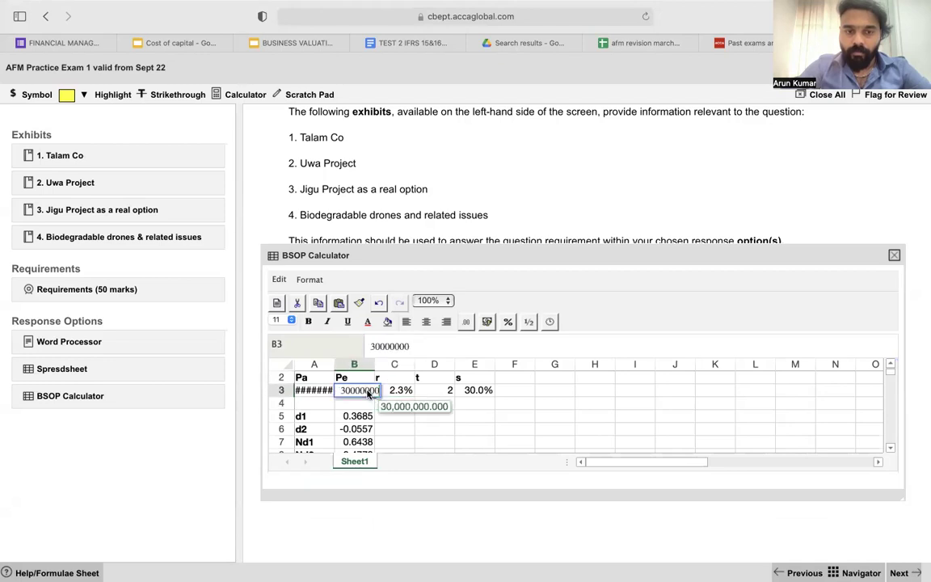
{"action": "type", "text": "28000000"}
{"action": "key", "text": "Return"}
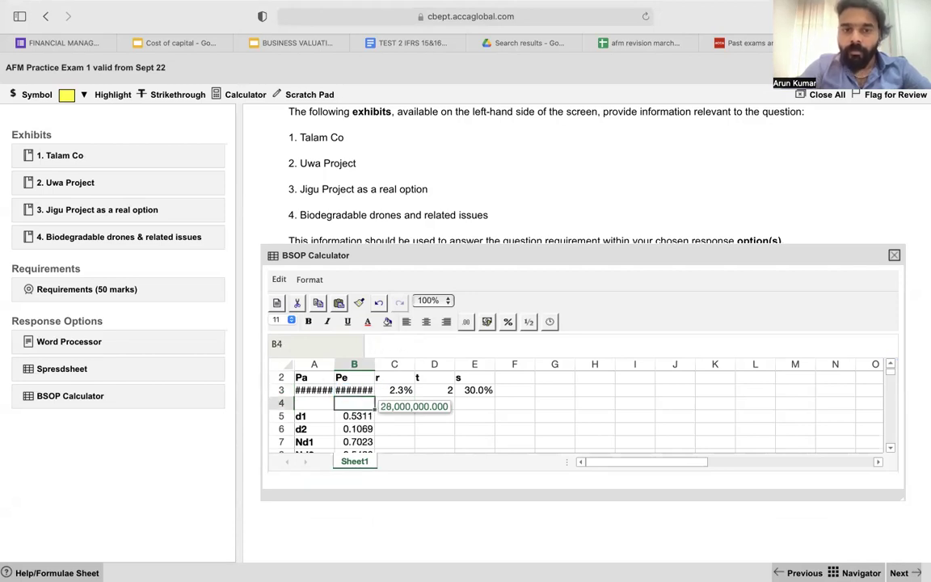
- Set the risk-free rate r in C3 of the BSOP Calculator to 4%
{"action": "left_click", "coordinate": [406, 392]}
{"action": "double_click", "coordinate": [406, 391]}
{"action": "key", "text": "BackSpace"}
{"action": "key", "text": "BackSpace"}
{"action": "key", "text": "BackSpace"}
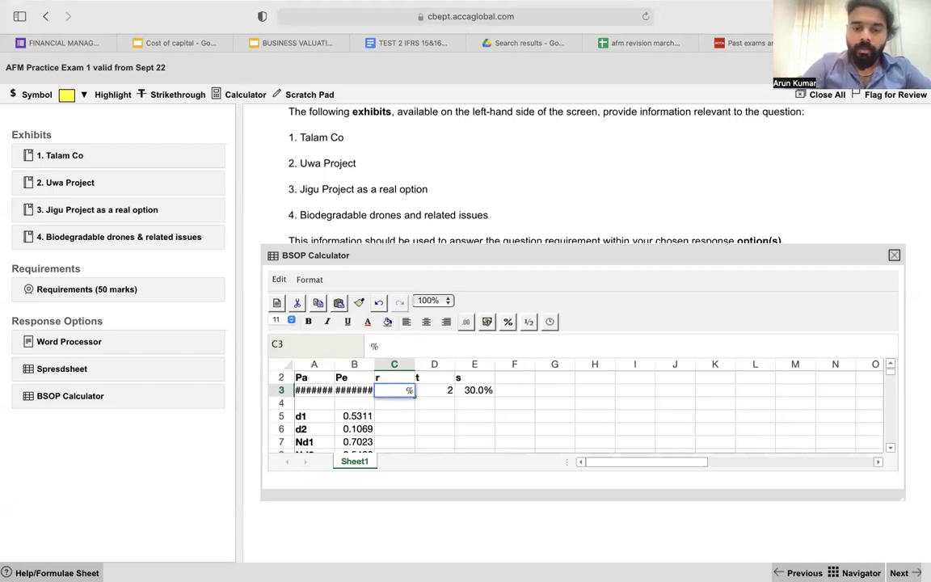
{"action": "type", "text": "4"}
{"action": "key", "text": "Return"}
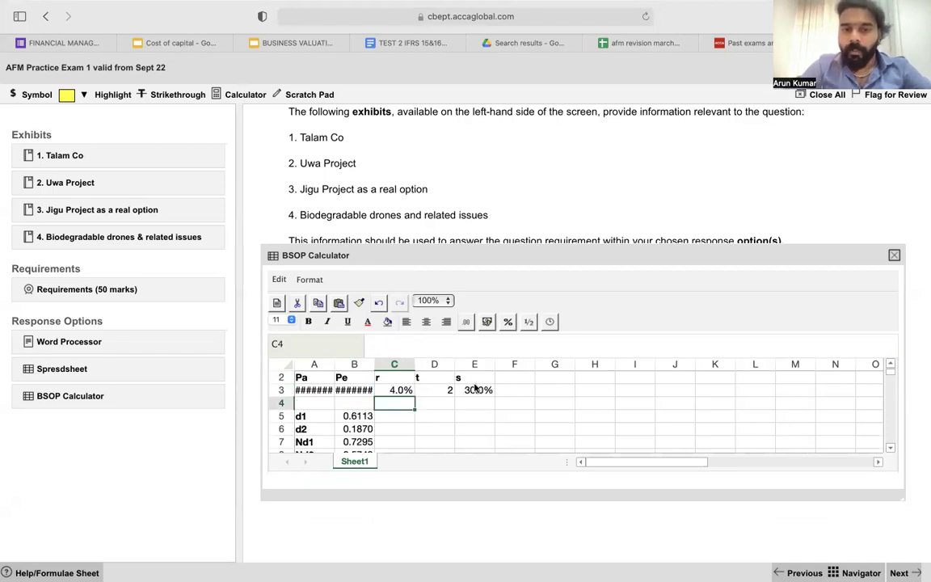
- Set the volatility s in E3 of the BSOP Calculator to 35%
{"action": "left_click", "coordinate": [449, 393]}
{"action": "left_click", "coordinate": [473, 395]}
{"action": "double_click", "coordinate": [475, 395]}
{"action": "key", "text": "BackSpace"}
{"action": "type", "text": "5"}
{"action": "key", "text": "Return"}
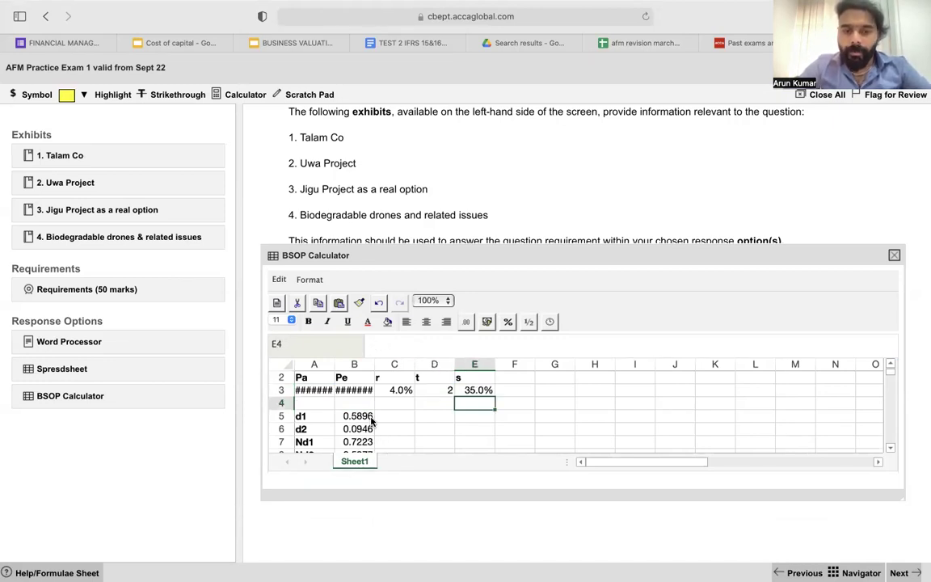
- Examine the BSOP Calculator's results down to the put option value p in B10
{"action": "left_click_drag", "start_coordinate": [586, 499], "coordinate": [616, 498]}
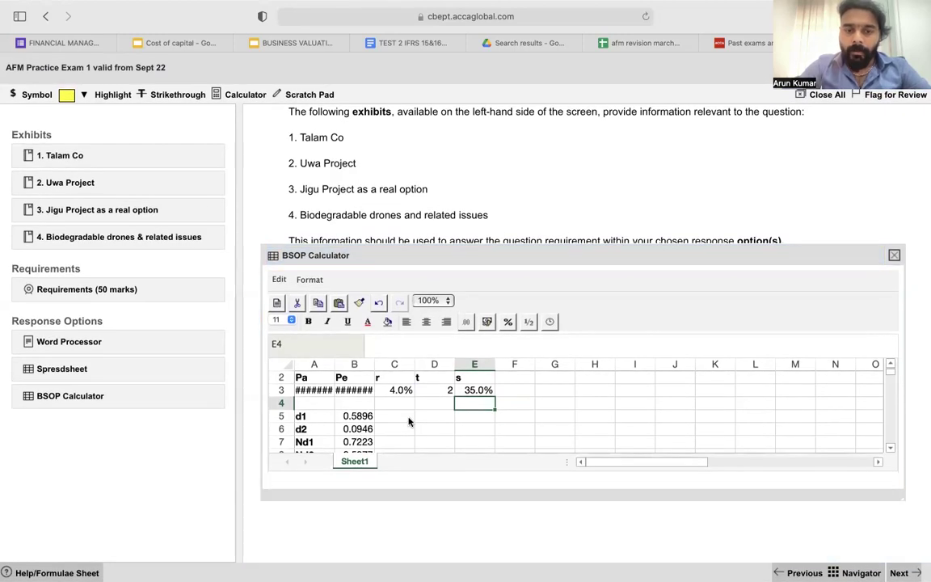
{"action": "key", "text": "Down"}
{"action": "key", "text": "Down"}
{"action": "key", "text": "Down"}
{"action": "key", "text": "Down"}
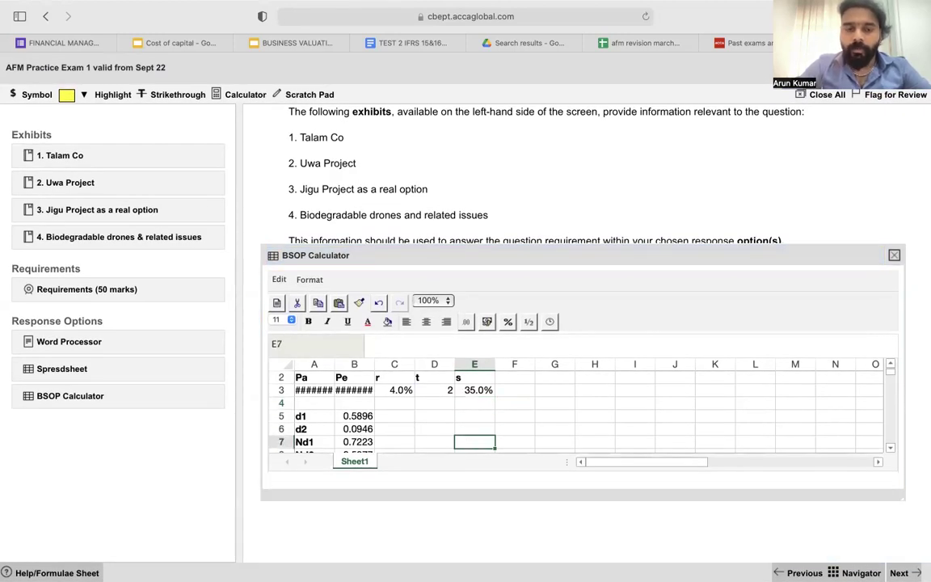
{"action": "key", "text": "Down"}
{"action": "key", "text": "Down"}
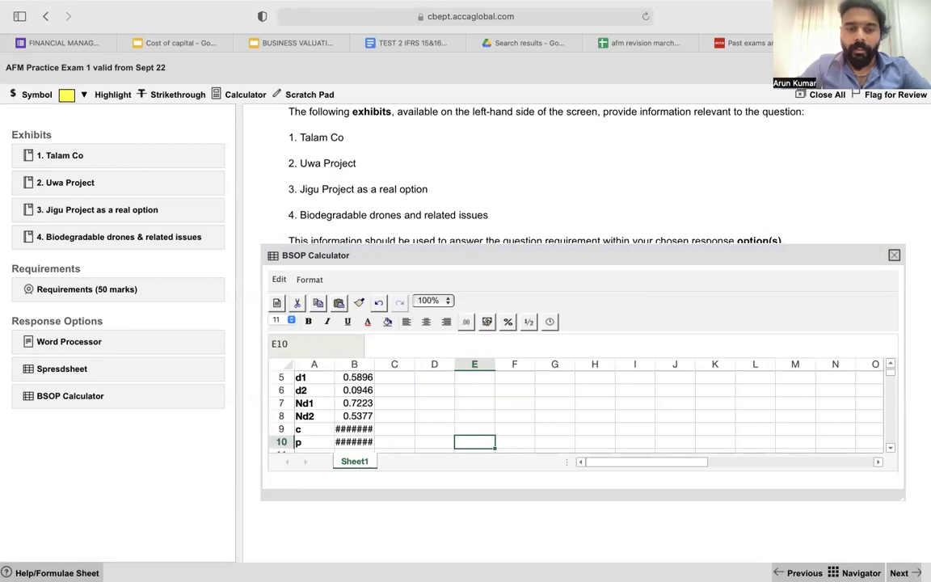
{"action": "left_click", "coordinate": [353, 443]}
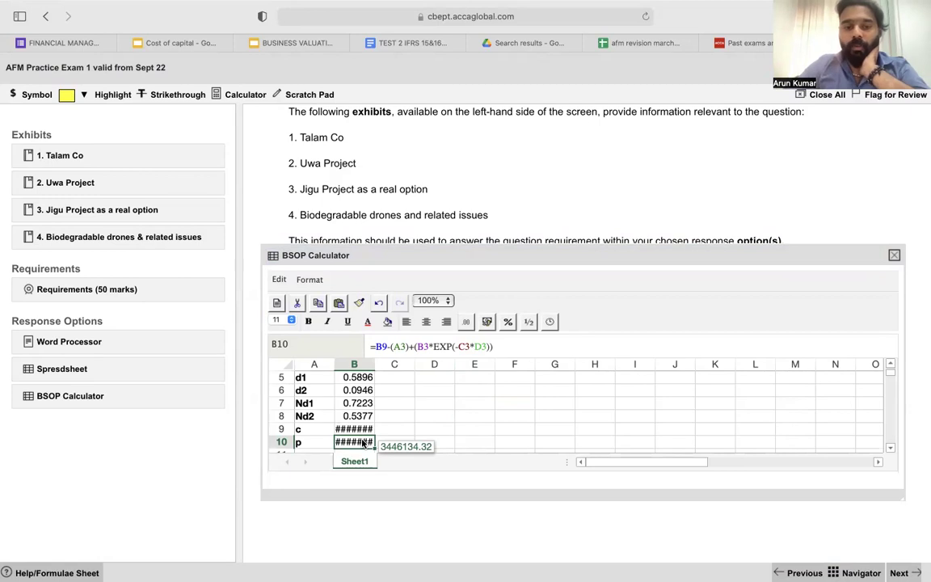
- Switch to the AFM revision spreadsheet and enter the calculator's put value, 3446134.32, in C66, rechecking the calculator as needed
{"action": "left_click", "coordinate": [638, 43]}
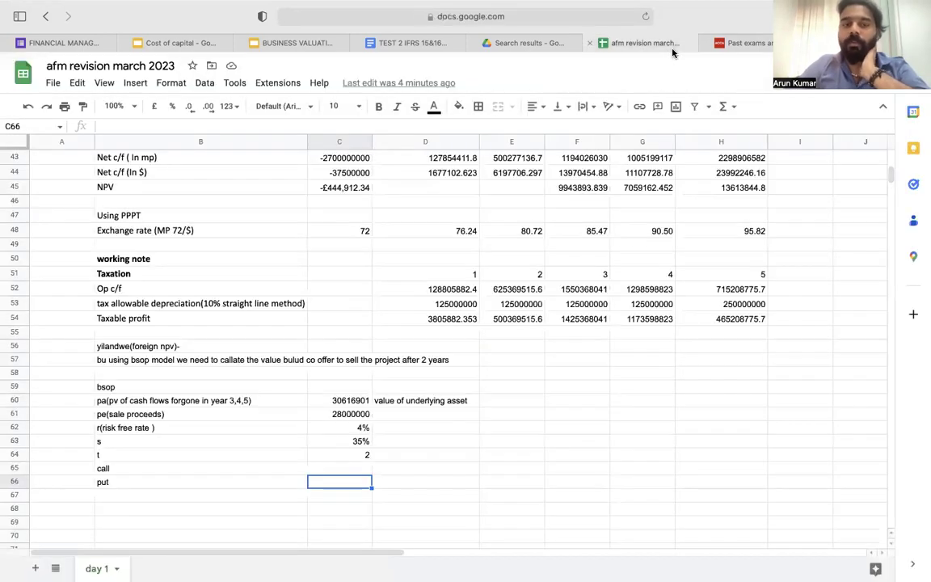
{"action": "type", "text": "344161"}
{"action": "left_click", "coordinate": [732, 47]}
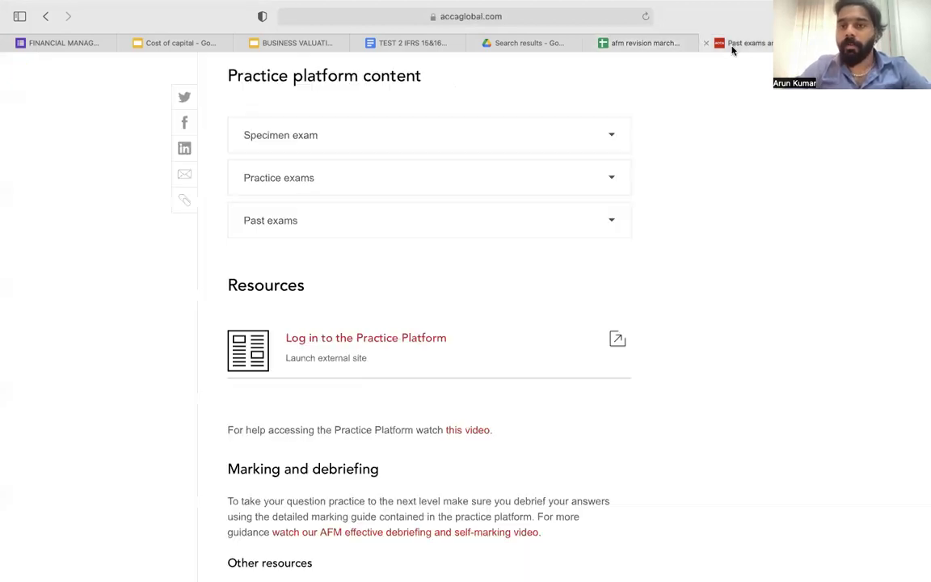
{"action": "key", "text": "ctrl+Tab"}
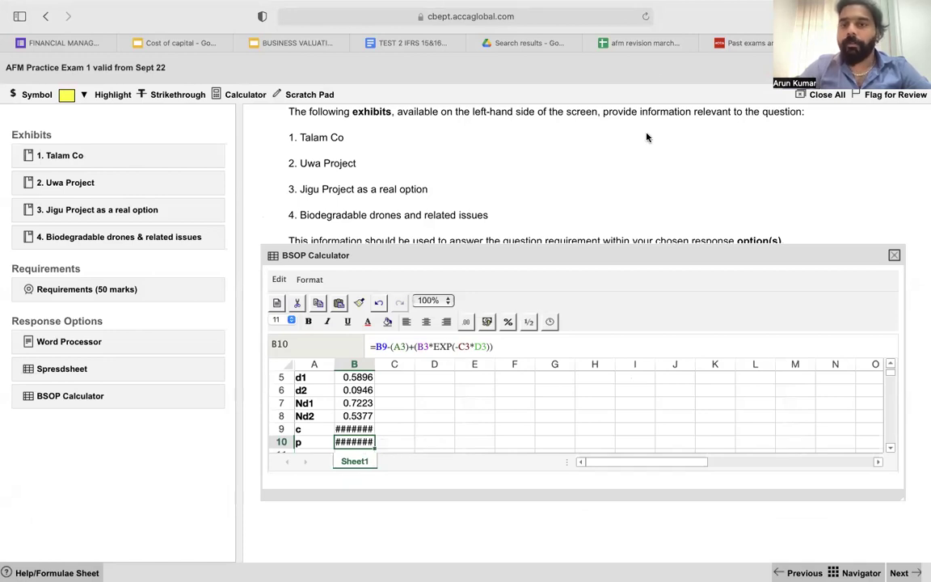
{"action": "left_click", "coordinate": [606, 43]}
{"action": "key", "text": "Left"}
{"action": "key", "text": "Left"}
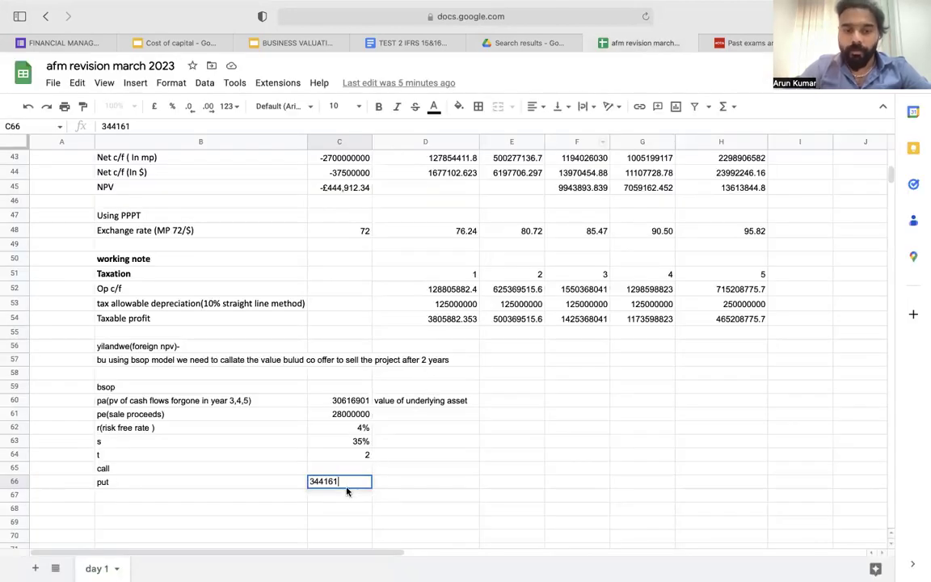
{"action": "key", "text": "BackSpace"}
{"action": "left_click", "coordinate": [337, 483]}
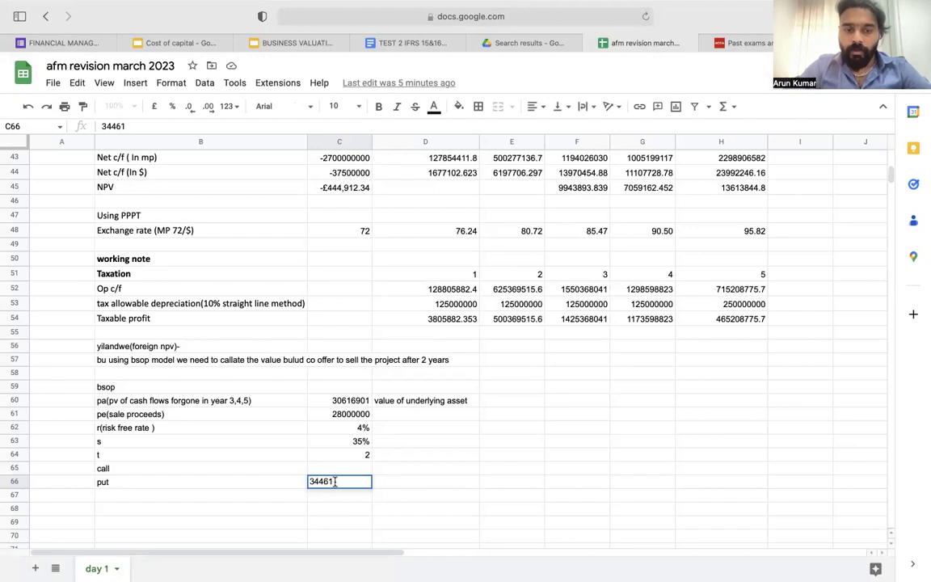
{"action": "type", "text": "3"}
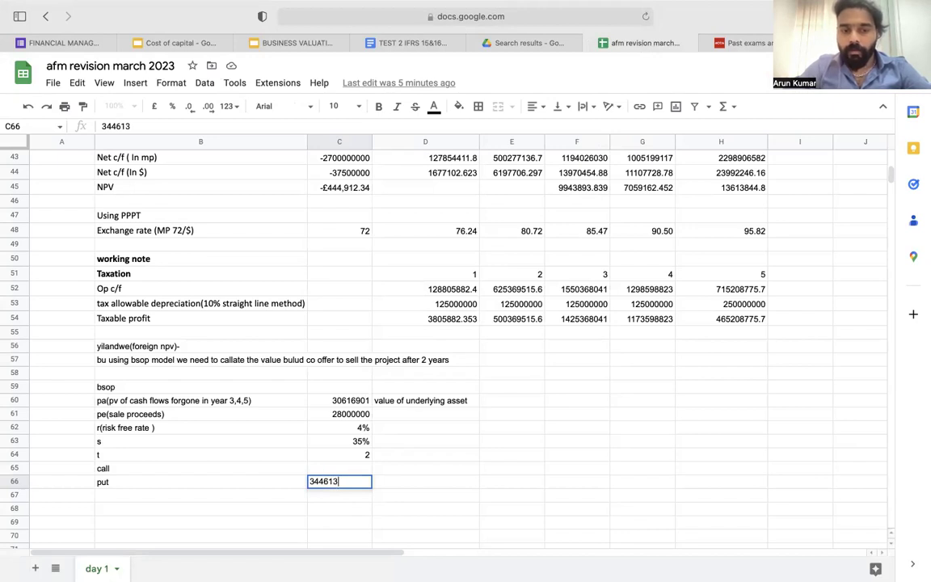
{"action": "type", "text": "4"}
{"action": "type", "text": ".32"}
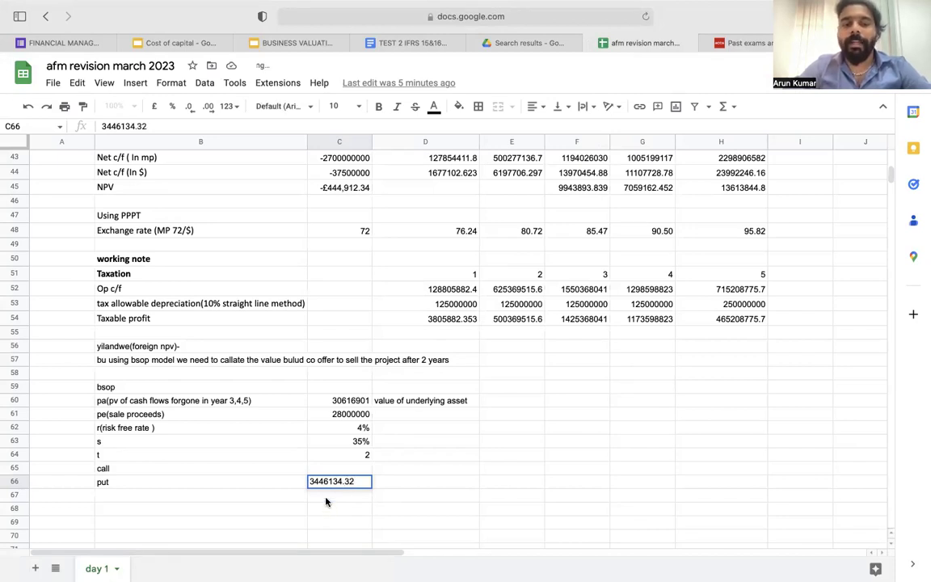
{"action": "key", "text": "Return"}
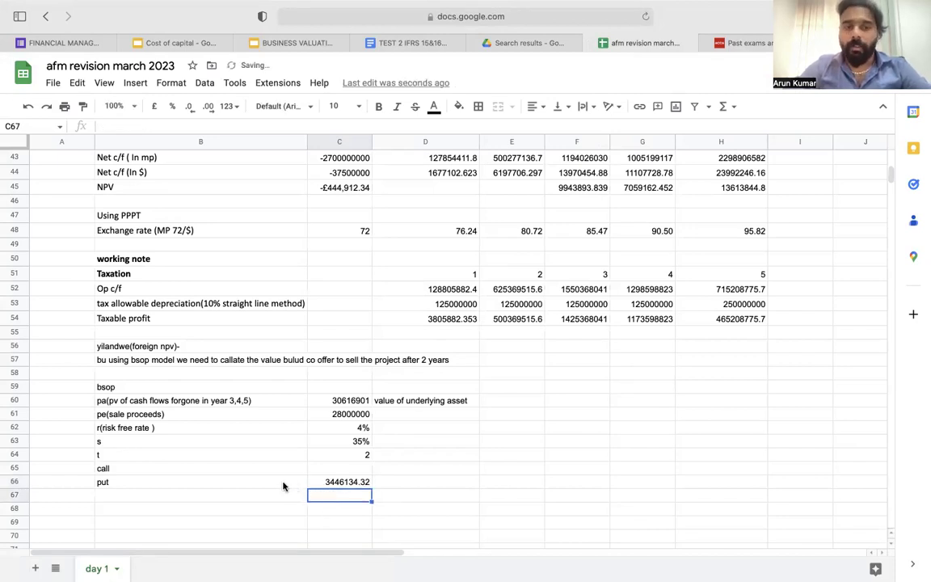
- Label B67, directly below the put row, as "value of the project"
{"action": "left_click", "coordinate": [265, 507]}
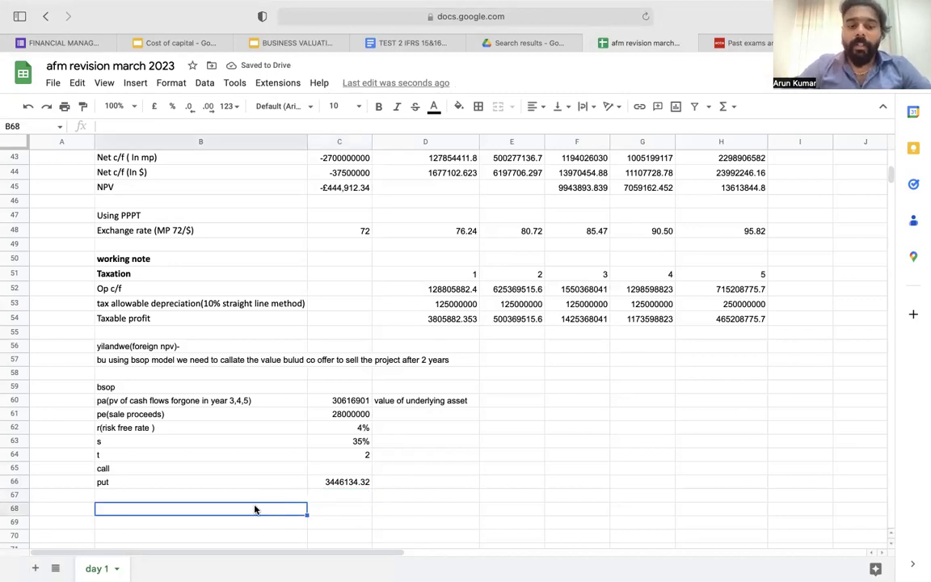
{"action": "left_click", "coordinate": [265, 499]}
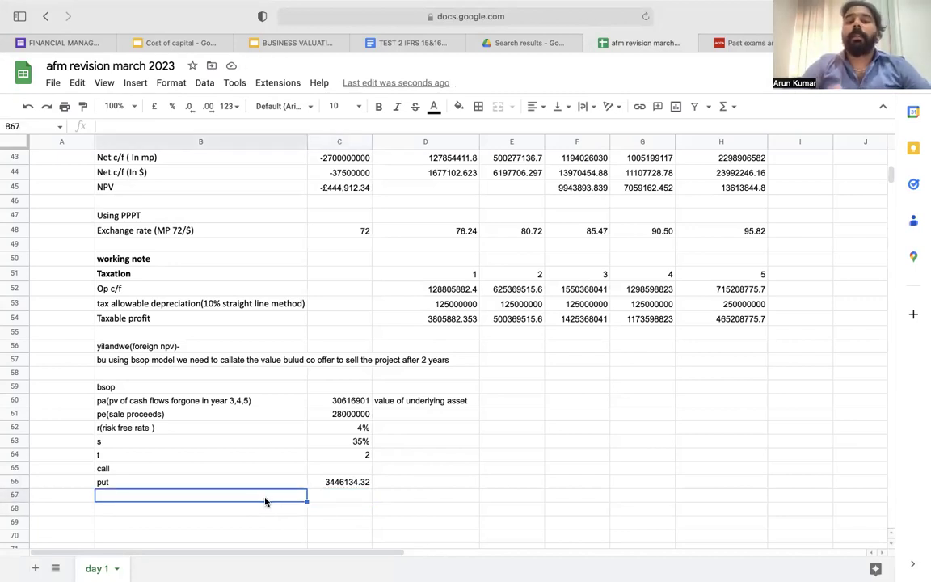
{"action": "type", "text": "value of th ep"}
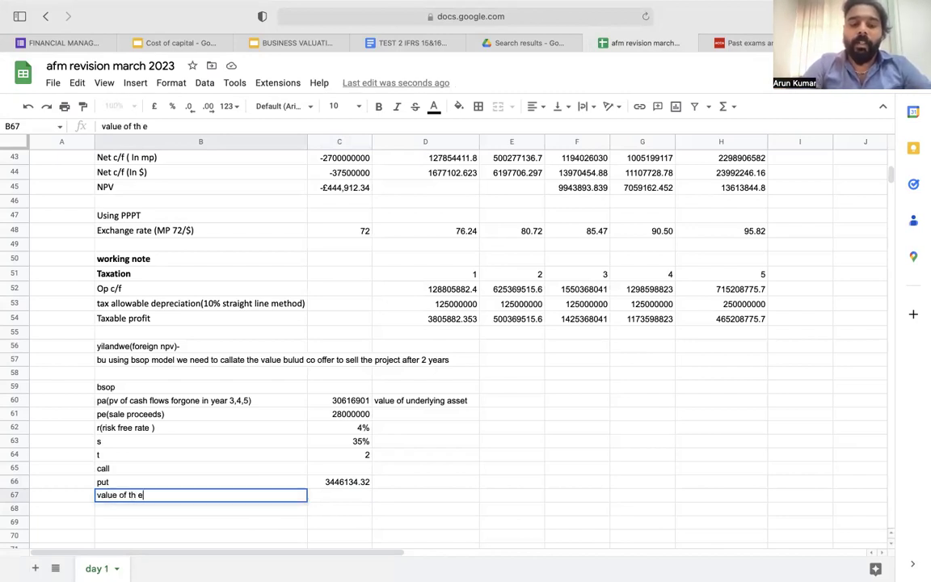
{"action": "key", "text": "BackSpace"}
{"action": "key", "text": "BackSpace"}
{"action": "key", "text": "BackSpace"}
{"action": "type", "text": "e projec"}
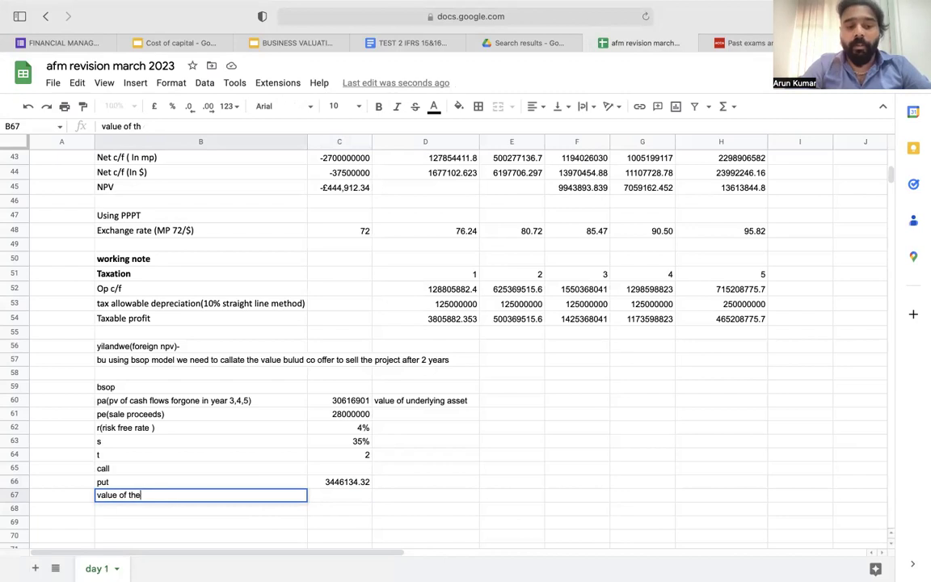
{"action": "type", "text": "t"}
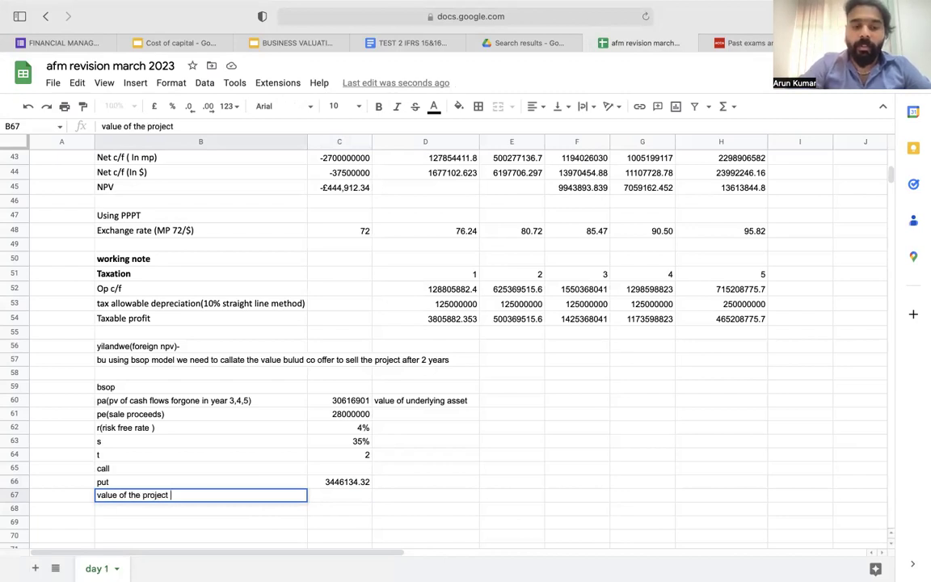
- Calculate the value of the project in C67 as the put value in C66 minus the NPV in C45
{"action": "left_click", "coordinate": [317, 496]}
{"action": "type", "text": "="}
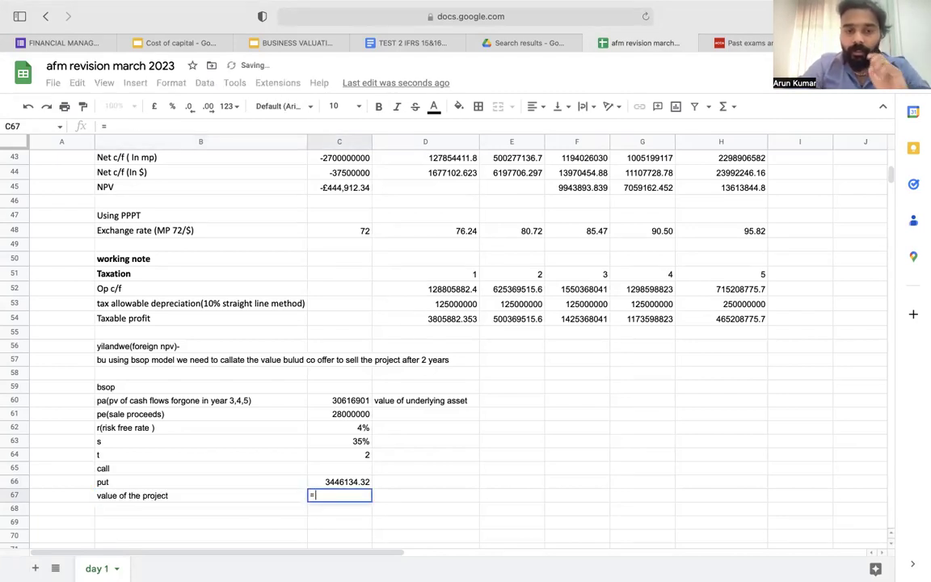
{"action": "left_click", "coordinate": [352, 482]}
{"action": "type", "text": "-"}
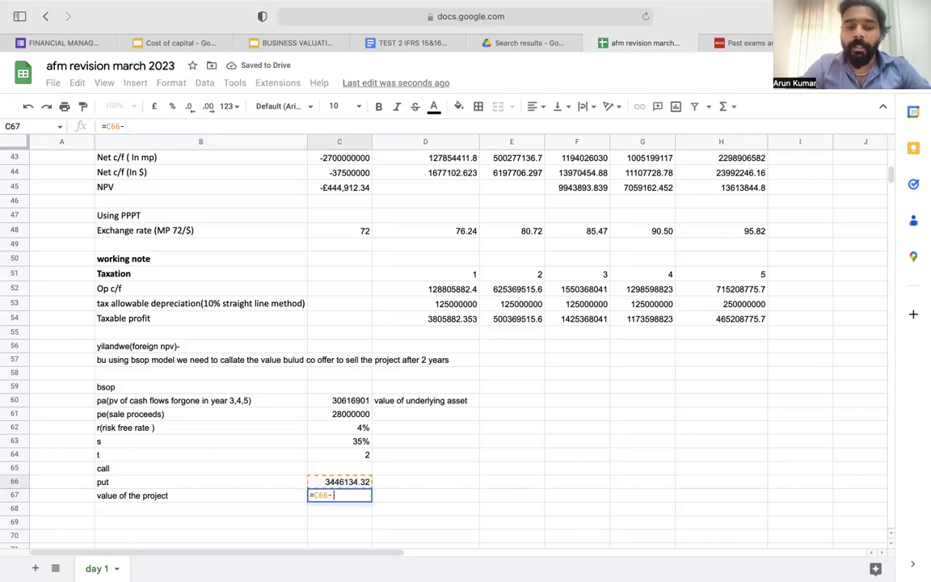
{"action": "left_click", "coordinate": [354, 188]}
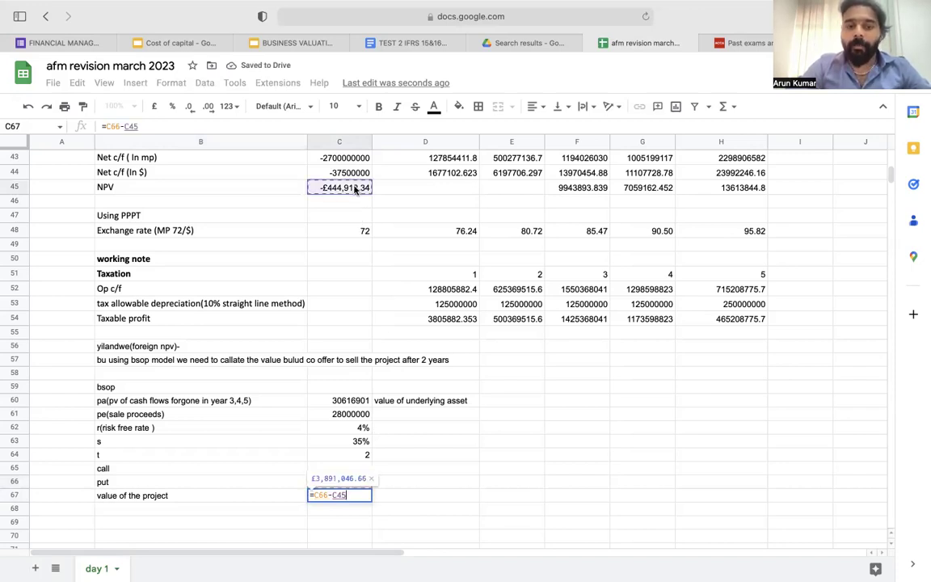
{"action": "key", "text": "Return"}
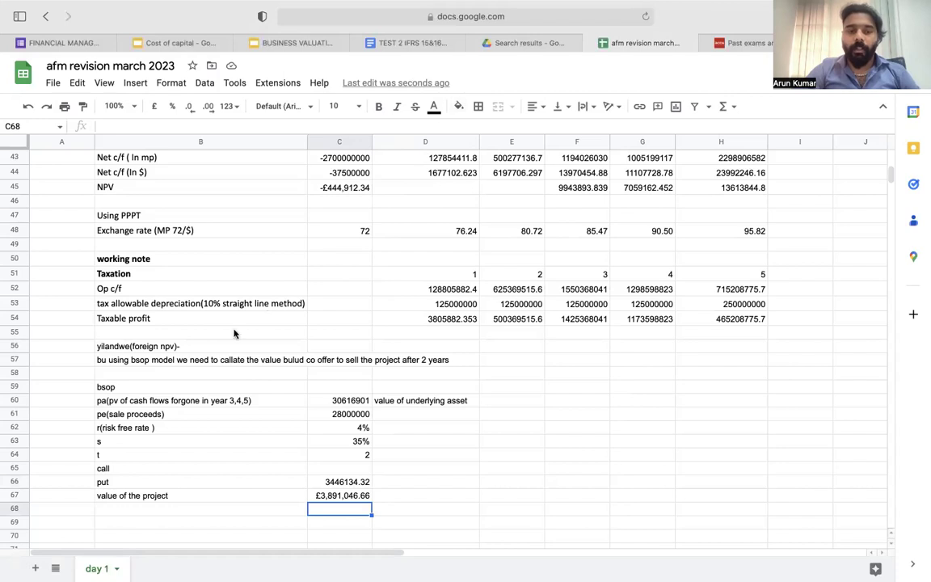
- Extend the label in B67 to read "value of the project - npv of the project with put option"
{"action": "double_click", "coordinate": [202, 501]}
{"action": "type", "text": "- npv of the pro"}
{"action": "key", "text": "BackSpace"}
{"action": "type", "text": "o"}
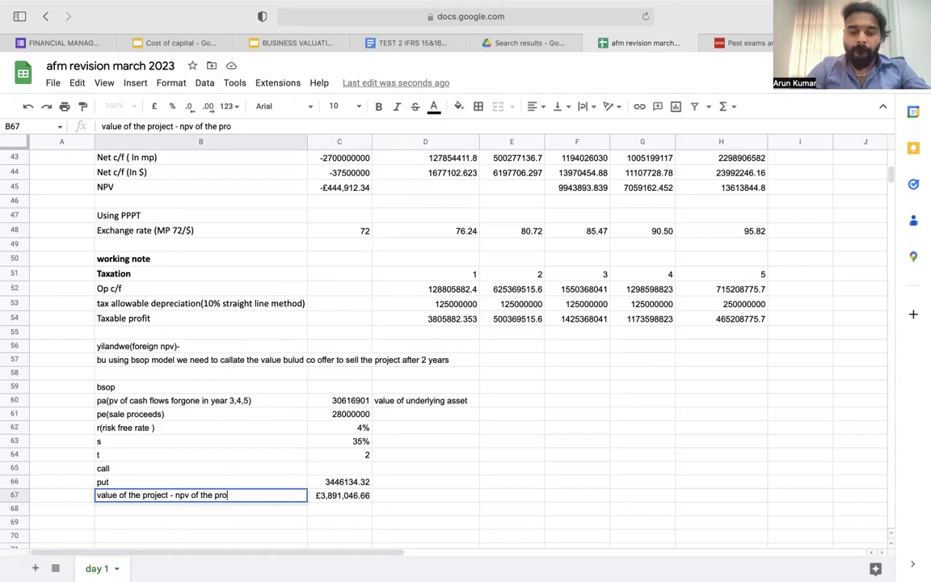
{"action": "type", "text": "ject with put option"}
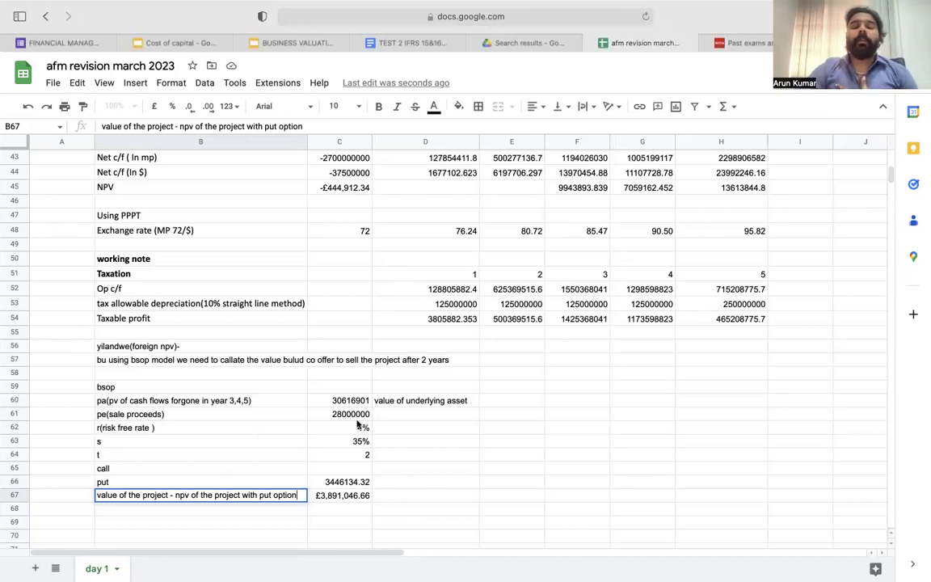
{"action": "left_click", "coordinate": [465, 470]}
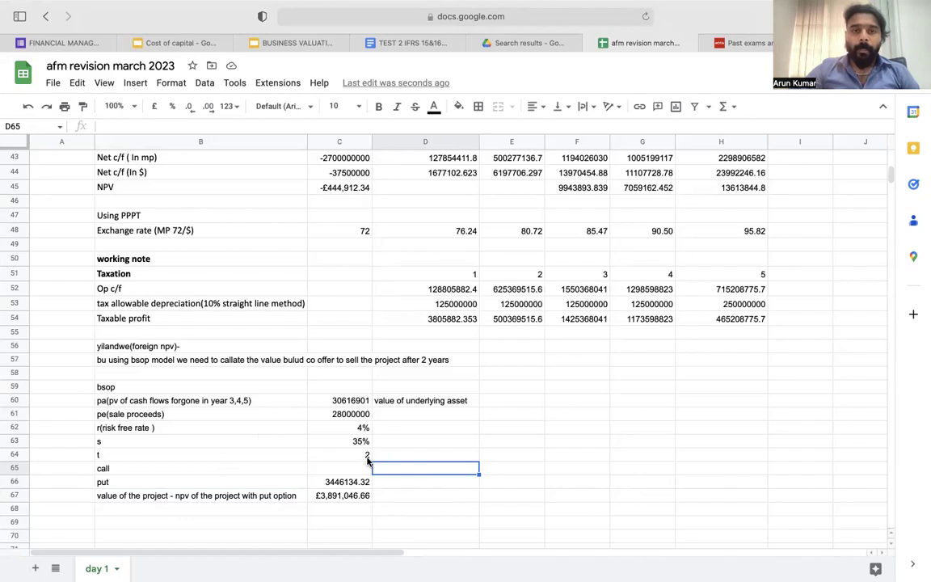
- Enter "talam co" in B68, directly below the project value label, and make it bold
{"action": "left_click", "coordinate": [281, 511]}
{"action": "type", "text": "talam co"}
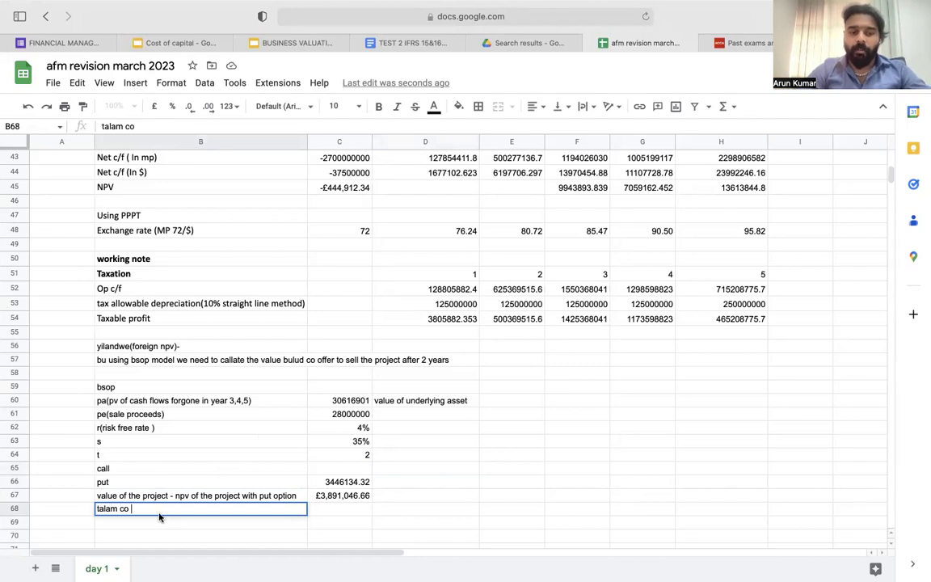
{"action": "key", "text": "ctrl+a"}
{"action": "left_click", "coordinate": [92, 510]}
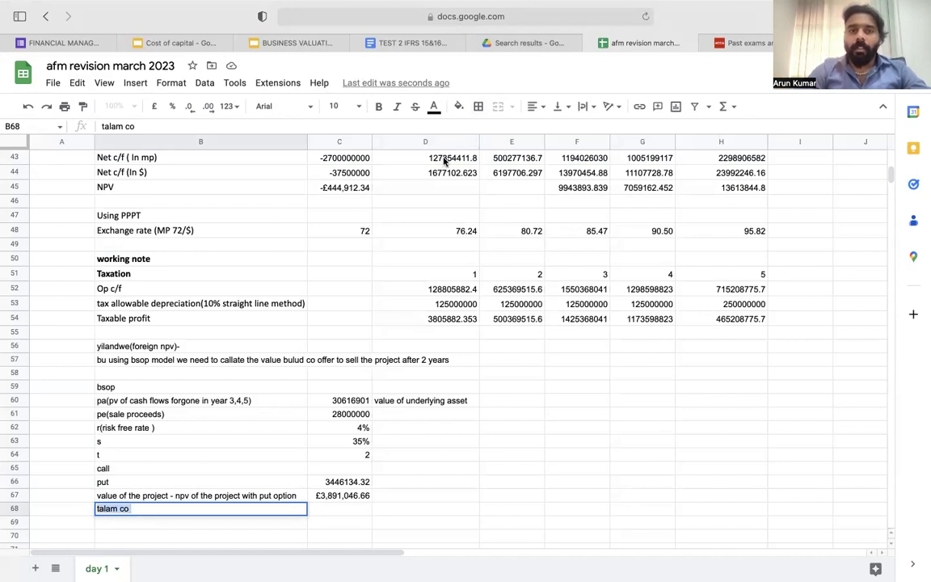
{"action": "left_click", "coordinate": [379, 106]}
{"action": "left_click", "coordinate": [468, 483]}
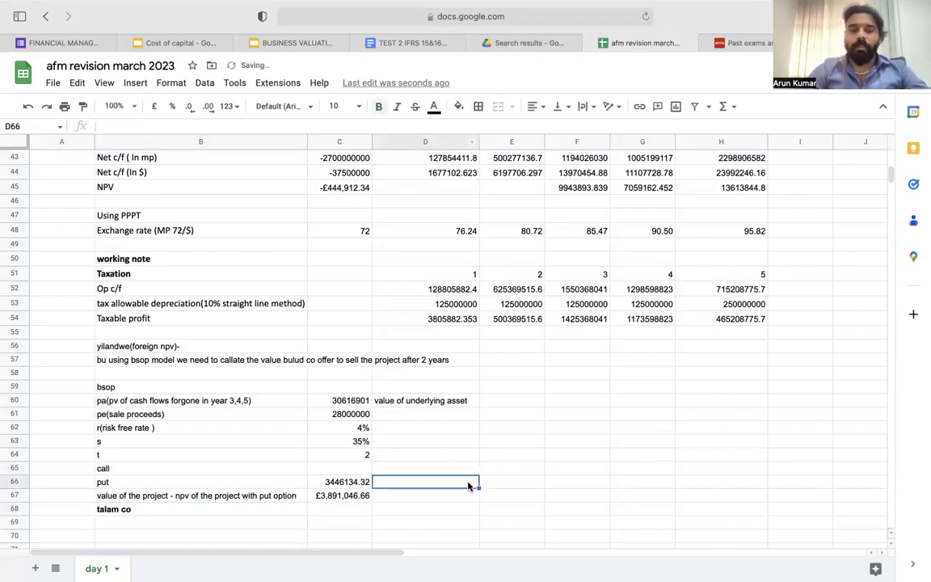
- Append "(h.w)" to the bold talam co heading in B68
{"action": "double_click", "coordinate": [170, 511]}
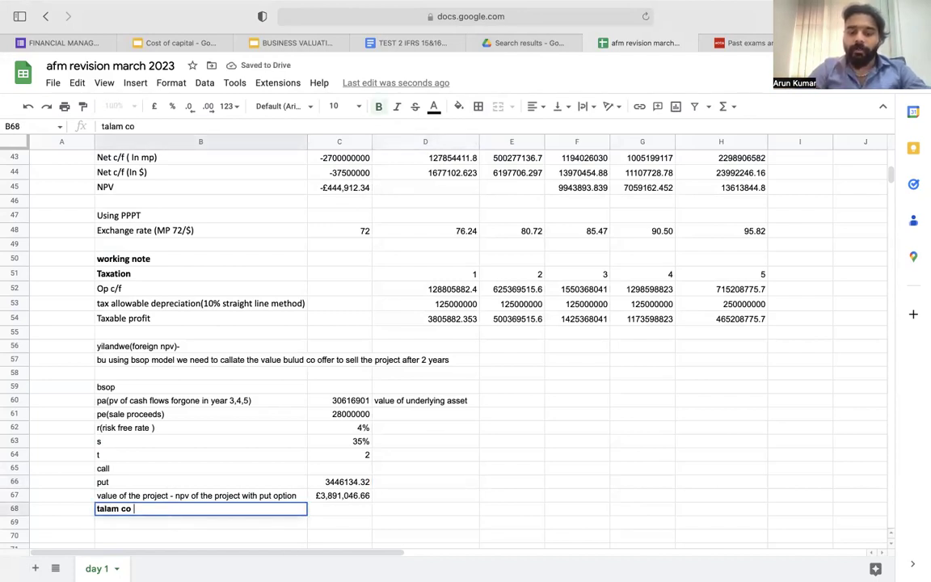
{"action": "type", "text": "(h"}
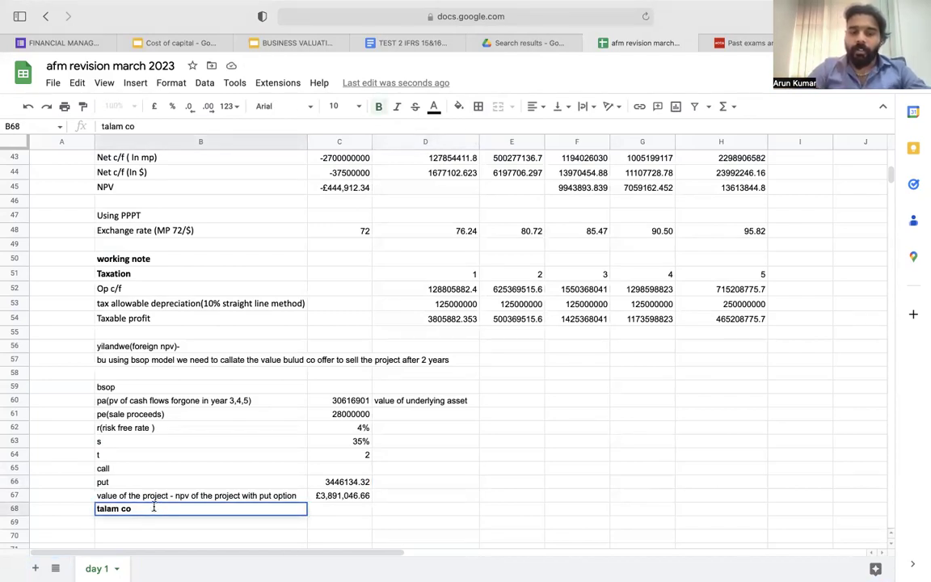
{"action": "type", "text": ".w)"}
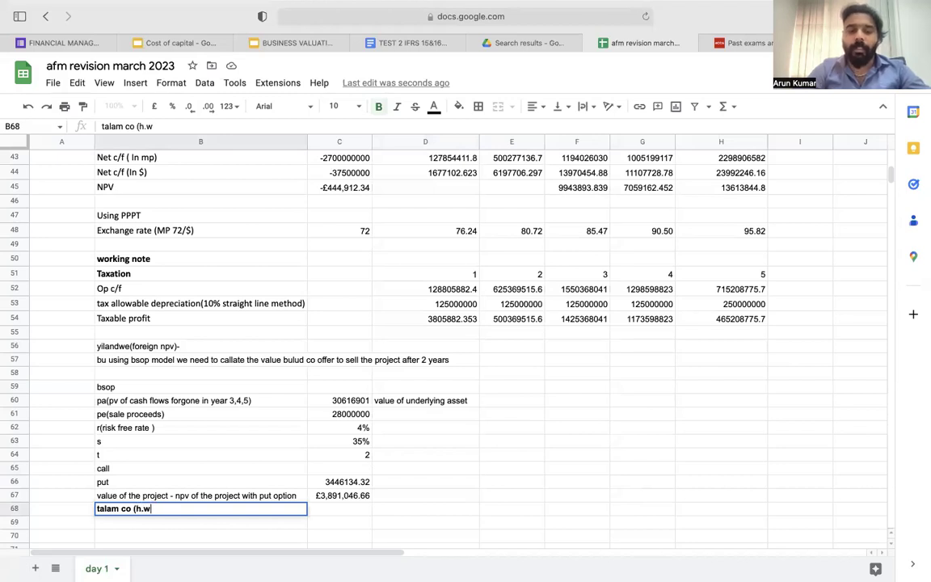
{"action": "left_click", "coordinate": [509, 440]}
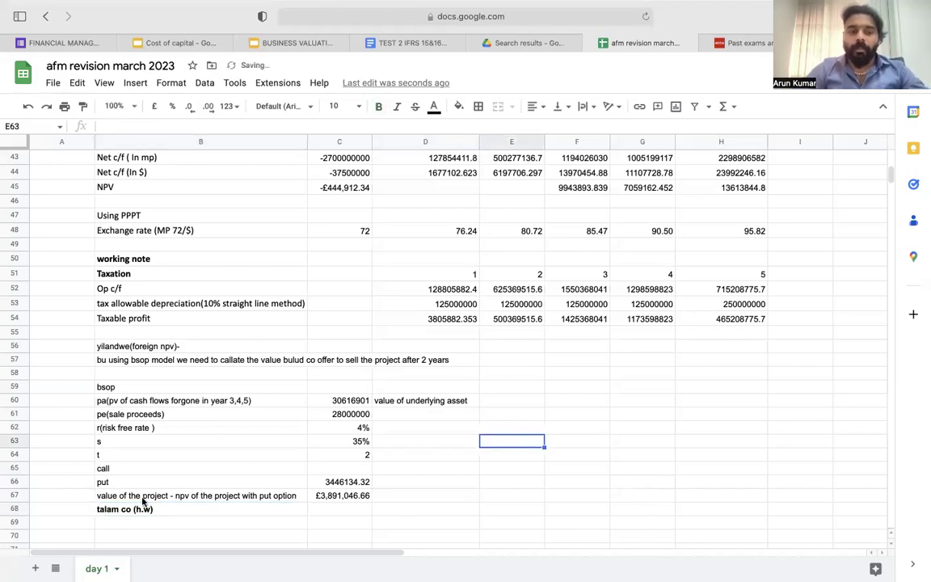
- Rename the "day 1" sheet as "day 1&2"
{"action": "double_click", "coordinate": [97, 568]}
{"action": "left_click", "coordinate": [113, 568]}
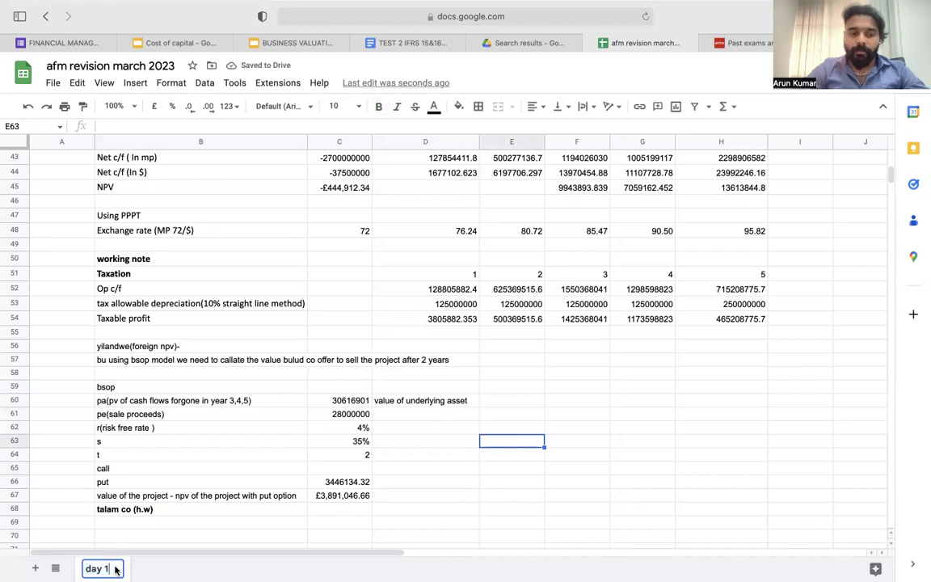
{"action": "type", "text": "&2"}
{"action": "key", "text": "Return"}
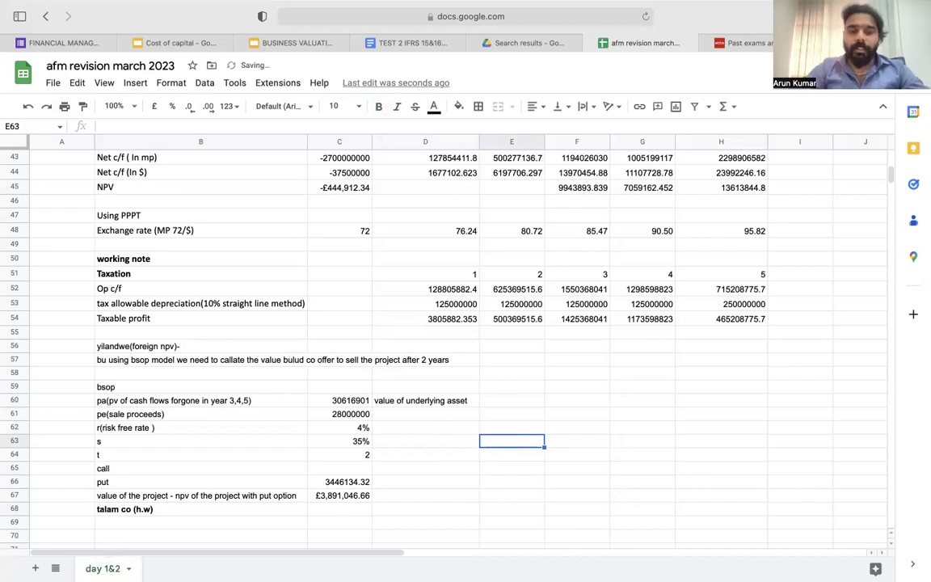
- Enter the heading "apv" in B70, two rows below the talam co heading
{"action": "scroll", "coordinate": [138, 541], "scroll_direction": "down", "scroll_amount": 1}
{"action": "scroll", "coordinate": [145, 509], "scroll_direction": "down", "scroll_amount": 2}
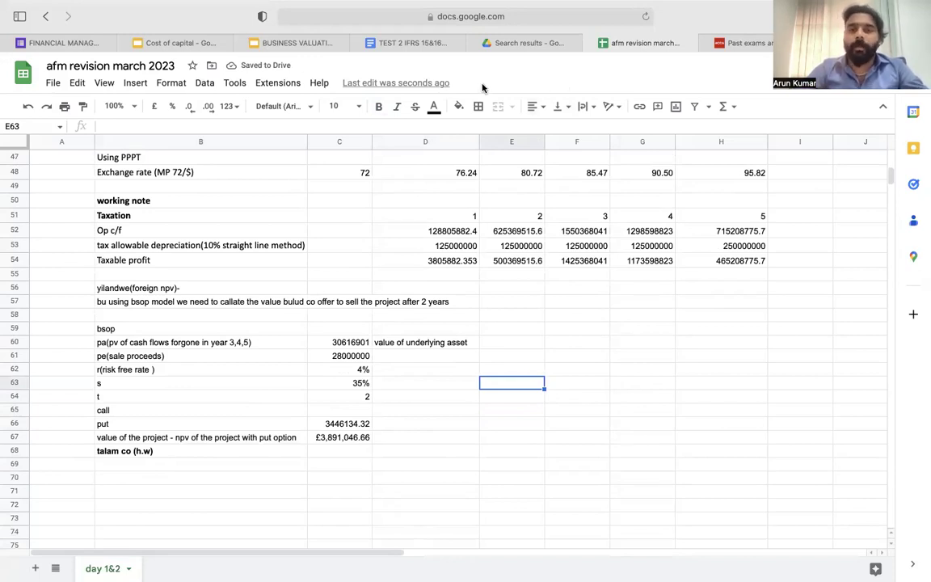
{"action": "left_click", "coordinate": [161, 484]}
{"action": "type", "text": "apv"}
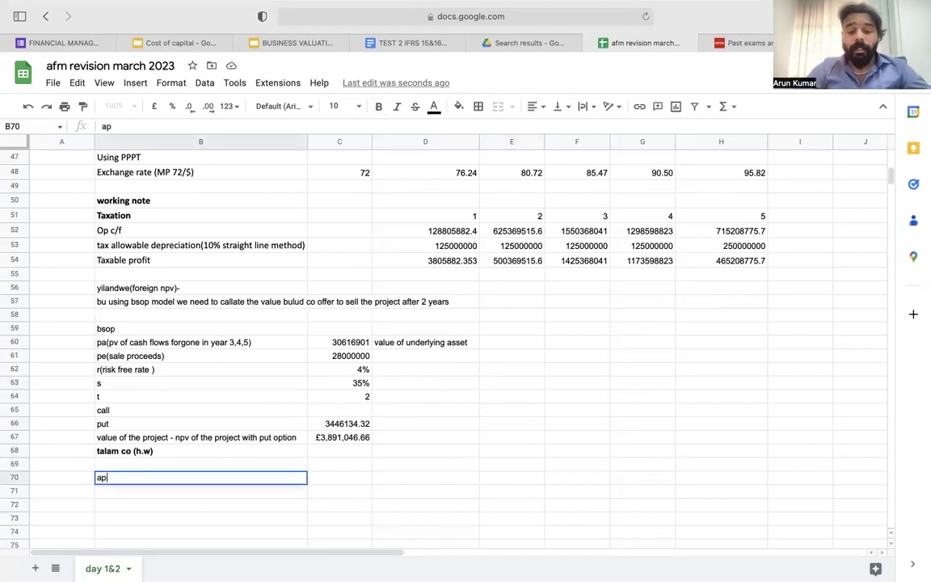
{"action": "left_click", "coordinate": [241, 495]}
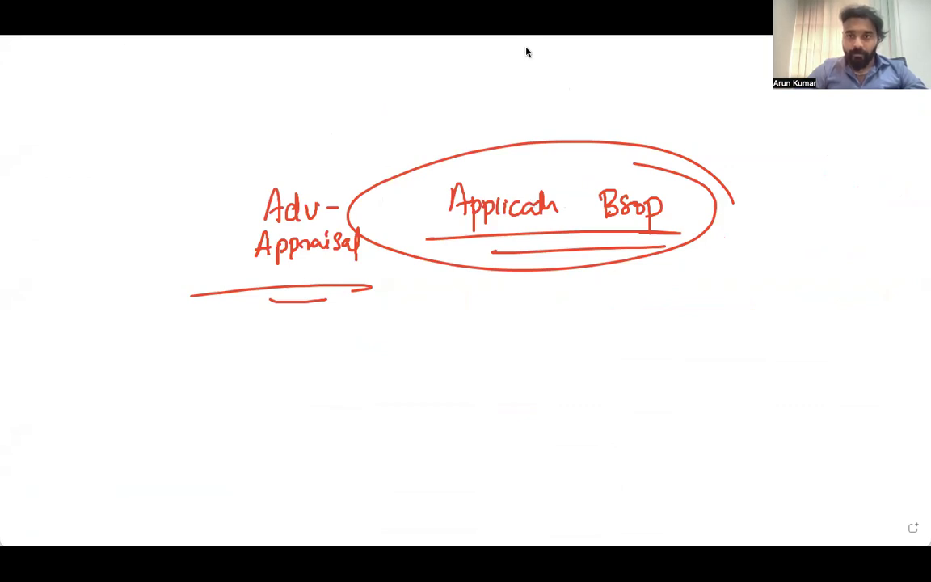
- Add a blank whiteboard page and handwrite "NPV → Current WACC" in red, circling both terms and double-underlining Current WACC
{"action": "left_click", "coordinate": [913, 530]}
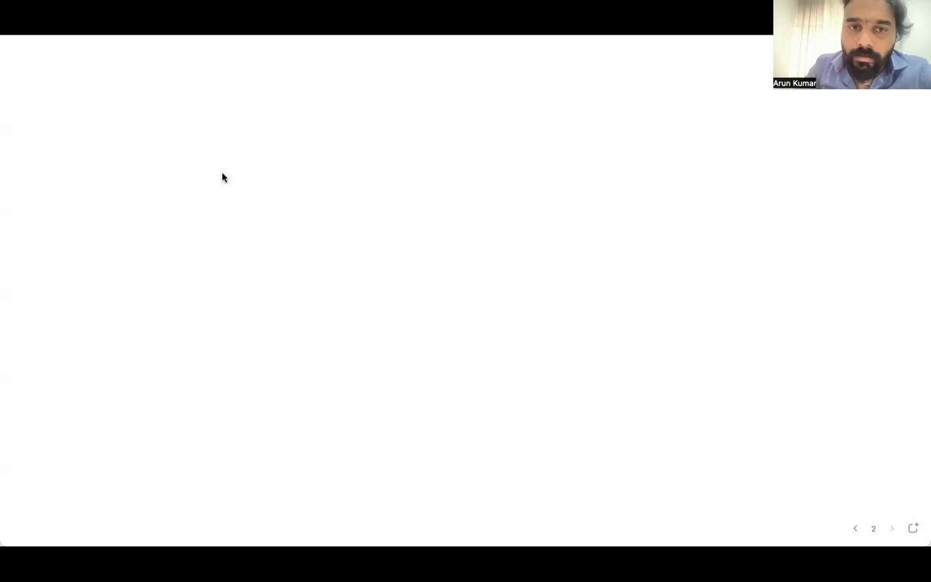
{"action": "mouse_move", "coordinate": [250, 153]}
{"action": "left_mouse_down"}
{"action": "mouse_move", "coordinate": [268, 144]}
{"action": "mouse_move", "coordinate": [287, 161]}
{"action": "mouse_move", "coordinate": [305, 155]}
{"action": "mouse_move", "coordinate": [259, 209]}
{"action": "mouse_move", "coordinate": [303, 132]}
{"action": "left_mouse_up"}
{"action": "left_click_drag", "start_coordinate": [348, 168], "coordinate": [373, 165]}
{"action": "left_click_drag", "start_coordinate": [363, 159], "coordinate": [363, 173]}
{"action": "mouse_move", "coordinate": [437, 161]}
{"action": "left_mouse_down"}
{"action": "mouse_move", "coordinate": [517, 166]}
{"action": "mouse_move", "coordinate": [588, 154]}
{"action": "mouse_move", "coordinate": [647, 168]}
{"action": "left_mouse_up"}
{"action": "left_click_drag", "start_coordinate": [379, 212], "coordinate": [691, 203]}
{"action": "left_click_drag", "start_coordinate": [453, 233], "coordinate": [669, 222]}
{"action": "mouse_move", "coordinate": [707, 171]}
{"action": "left_mouse_down"}
{"action": "mouse_move", "coordinate": [663, 251]}
{"action": "mouse_move", "coordinate": [712, 177]}
{"action": "left_mouse_up"}
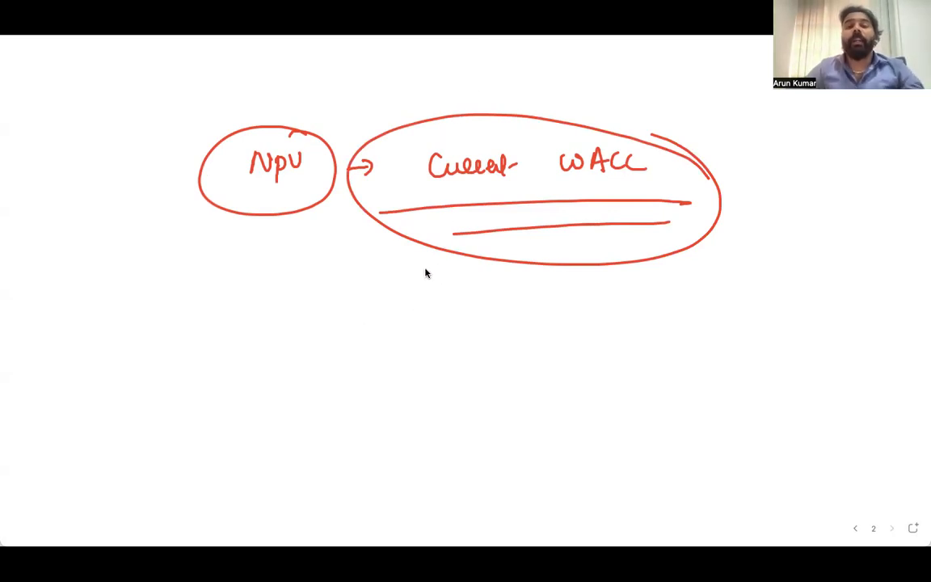
- Handwrite "Change in Business Risk" below the NPV and WACC line and underline it
{"action": "mouse_move", "coordinate": [298, 320]}
{"action": "left_mouse_down"}
{"action": "mouse_move", "coordinate": [293, 340]}
{"action": "mouse_move", "coordinate": [340, 327]}
{"action": "mouse_move", "coordinate": [409, 332]}
{"action": "mouse_move", "coordinate": [431, 321]}
{"action": "mouse_move", "coordinate": [431, 331]}
{"action": "left_mouse_up"}
{"action": "mouse_move", "coordinate": [466, 308]}
{"action": "left_mouse_down"}
{"action": "mouse_move", "coordinate": [467, 325]}
{"action": "mouse_move", "coordinate": [481, 321]}
{"action": "mouse_move", "coordinate": [485, 330]}
{"action": "left_mouse_up"}
{"action": "left_click_drag", "start_coordinate": [489, 317], "coordinate": [500, 330]}
{"action": "mouse_move", "coordinate": [510, 315]}
{"action": "left_mouse_down"}
{"action": "mouse_move", "coordinate": [506, 330]}
{"action": "mouse_move", "coordinate": [595, 328]}
{"action": "left_mouse_up"}
{"action": "left_click_drag", "start_coordinate": [595, 305], "coordinate": [611, 328]}
{"action": "mouse_move", "coordinate": [614, 315]}
{"action": "left_mouse_down"}
{"action": "mouse_move", "coordinate": [615, 326]}
{"action": "mouse_move", "coordinate": [651, 325]}
{"action": "left_mouse_up"}
{"action": "left_click_drag", "start_coordinate": [306, 374], "coordinate": [690, 348]}
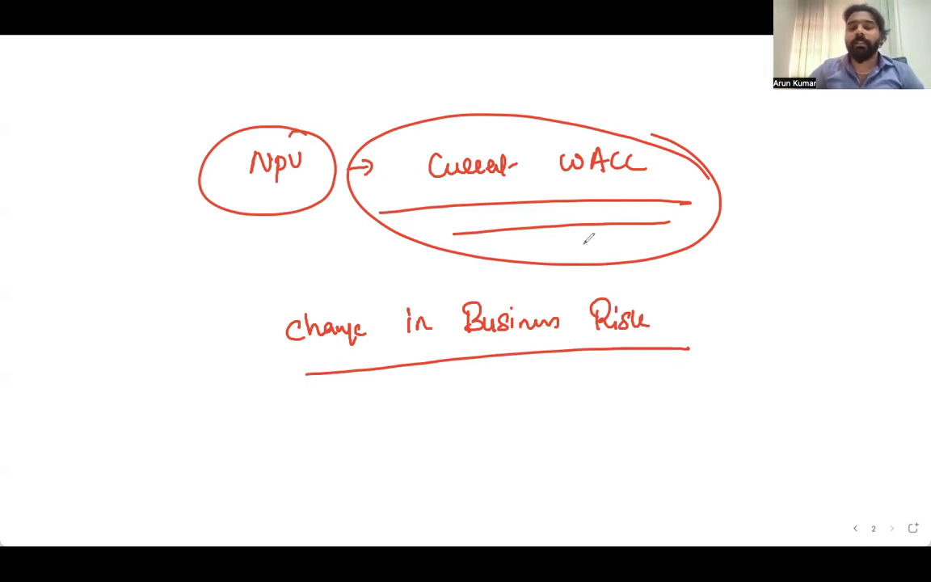
- Handwrite "Change in F.R (Capital Structure)" below the business risk line and double-underline its bracketed part
{"action": "mouse_move", "coordinate": [325, 423]}
{"action": "left_mouse_down"}
{"action": "mouse_move", "coordinate": [328, 446]}
{"action": "mouse_move", "coordinate": [374, 445]}
{"action": "mouse_move", "coordinate": [387, 432]}
{"action": "mouse_move", "coordinate": [449, 435]}
{"action": "left_mouse_up"}
{"action": "mouse_move", "coordinate": [519, 388]}
{"action": "left_mouse_down"}
{"action": "mouse_move", "coordinate": [507, 425]}
{"action": "mouse_move", "coordinate": [554, 401]}
{"action": "mouse_move", "coordinate": [558, 419]}
{"action": "left_mouse_up"}
{"action": "left_click_drag", "start_coordinate": [582, 379], "coordinate": [574, 422]}
{"action": "mouse_move", "coordinate": [621, 393]}
{"action": "left_mouse_down"}
{"action": "mouse_move", "coordinate": [616, 414]}
{"action": "mouse_move", "coordinate": [671, 396]}
{"action": "mouse_move", "coordinate": [686, 376]}
{"action": "mouse_move", "coordinate": [747, 386]}
{"action": "mouse_move", "coordinate": [790, 368]}
{"action": "mouse_move", "coordinate": [831, 393]}
{"action": "left_mouse_up"}
{"action": "left_click_drag", "start_coordinate": [524, 476], "coordinate": [888, 407]}
{"action": "left_click_drag", "start_coordinate": [596, 480], "coordinate": [837, 430]}
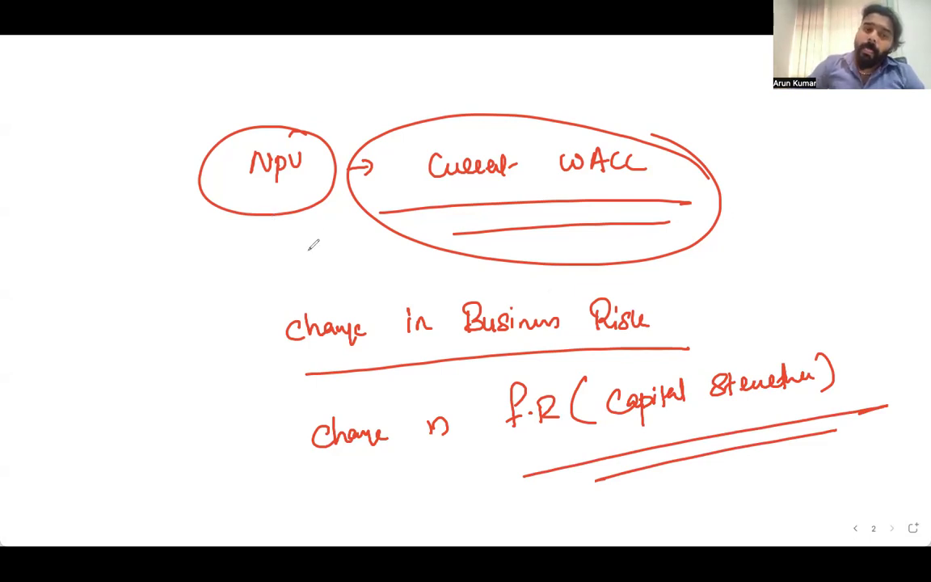
- Circle "Change in Business Risk" and emphasise NPV and Current WACC with underlines and a tick
{"action": "mouse_move", "coordinate": [478, 264]}
{"action": "left_mouse_down"}
{"action": "mouse_move", "coordinate": [363, 370]}
{"action": "mouse_move", "coordinate": [732, 297]}
{"action": "mouse_move", "coordinate": [447, 286]}
{"action": "left_mouse_up"}
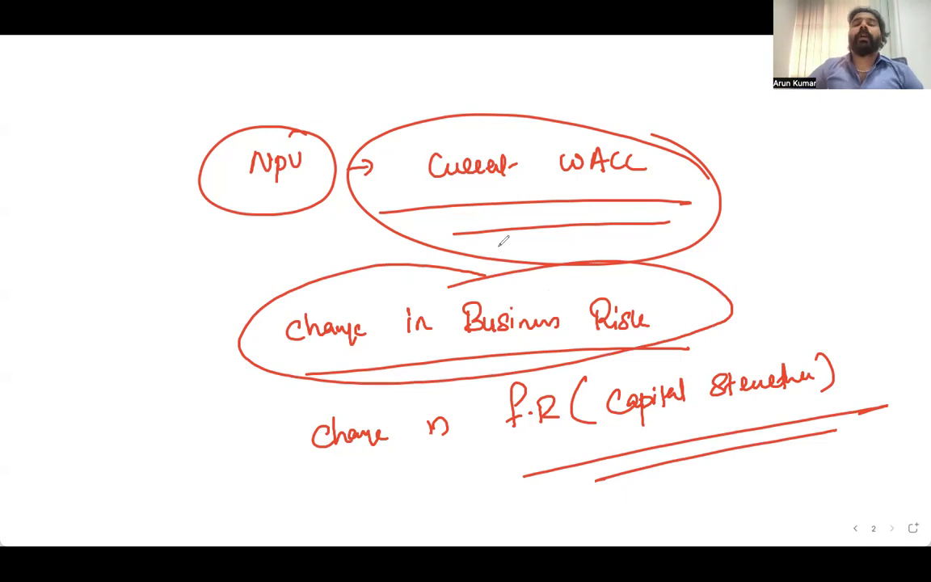
{"action": "left_click_drag", "start_coordinate": [671, 153], "coordinate": [732, 139]}
{"action": "left_click_drag", "start_coordinate": [225, 199], "coordinate": [312, 192]}
{"action": "left_click_drag", "start_coordinate": [633, 177], "coordinate": [461, 192]}
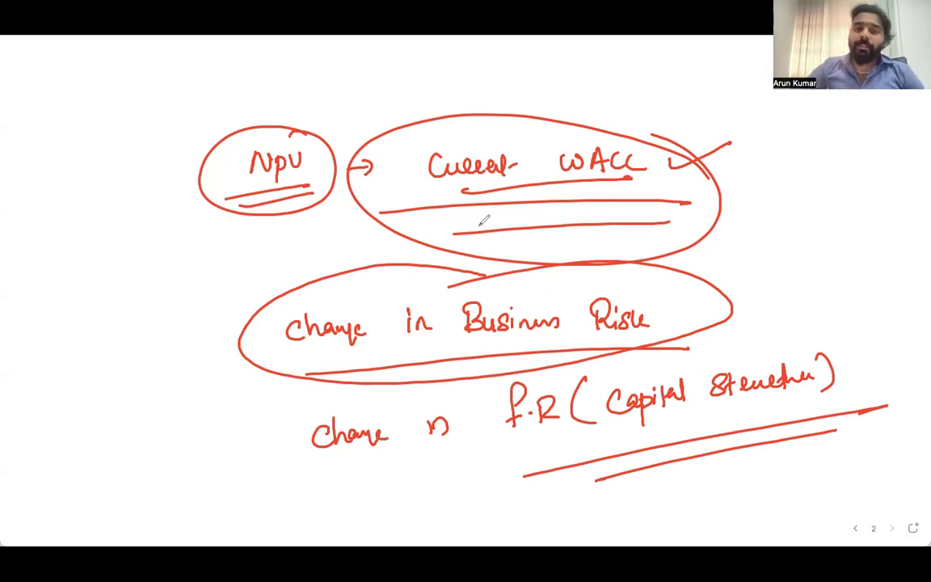
- Double-underline the start of the financial risk line and circle and underline "F.R"
{"action": "left_click_drag", "start_coordinate": [368, 478], "coordinate": [540, 452]}
{"action": "left_click_drag", "start_coordinate": [397, 491], "coordinate": [566, 465]}
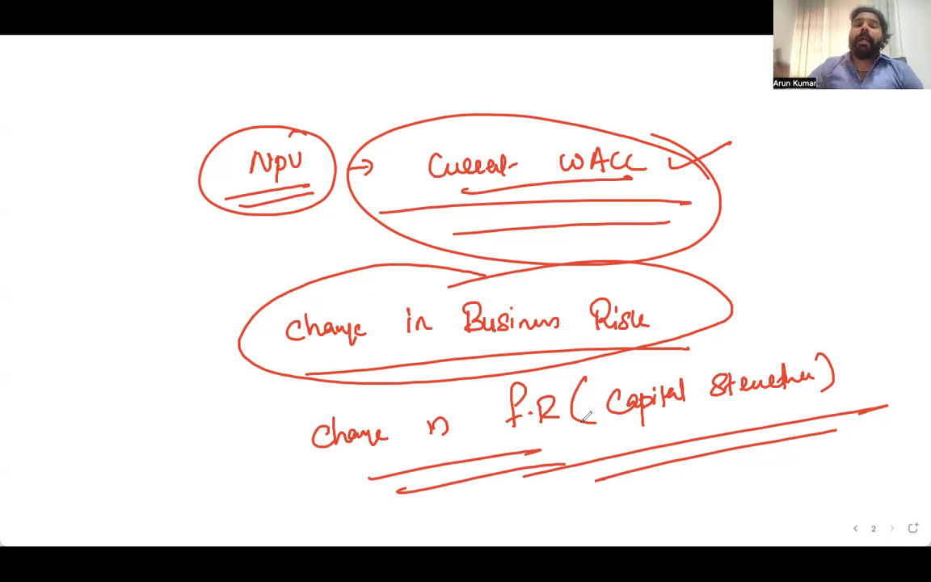
{"action": "left_click_drag", "start_coordinate": [556, 118], "coordinate": [558, 108]}
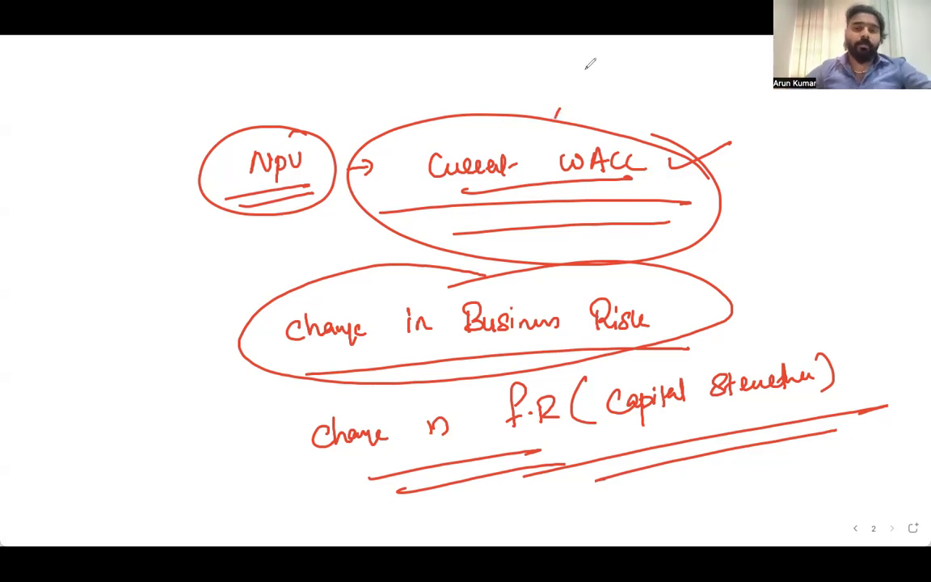
{"action": "mouse_move", "coordinate": [483, 380]}
{"action": "left_mouse_down"}
{"action": "mouse_move", "coordinate": [517, 400]}
{"action": "mouse_move", "coordinate": [485, 371]}
{"action": "mouse_move", "coordinate": [586, 400]}
{"action": "left_mouse_up"}
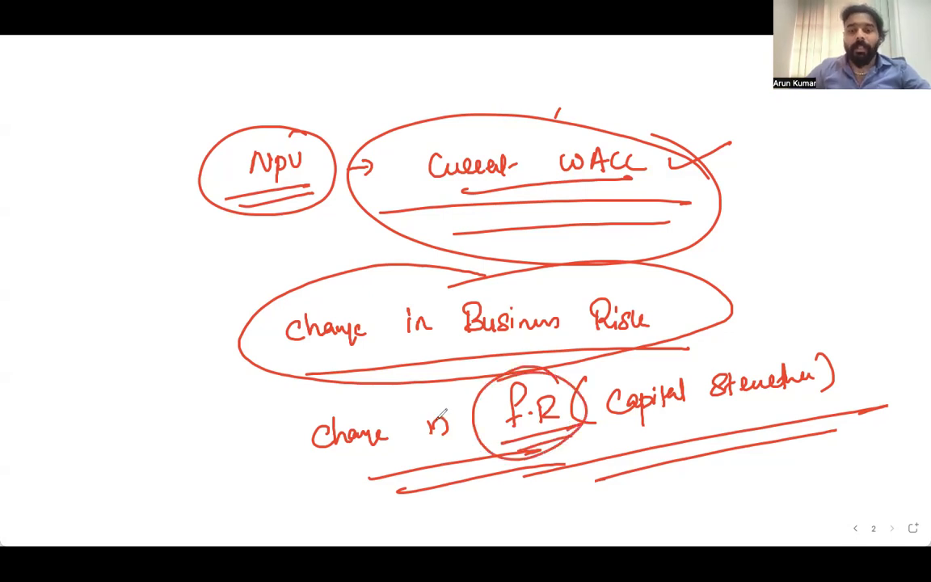
- Emphasise NPV and Current WACC again with a tick and an underline, and add arrows beside the two risk-change lines
{"action": "left_click_drag", "start_coordinate": [304, 178], "coordinate": [349, 158]}
{"action": "left_click_drag", "start_coordinate": [441, 189], "coordinate": [575, 179]}
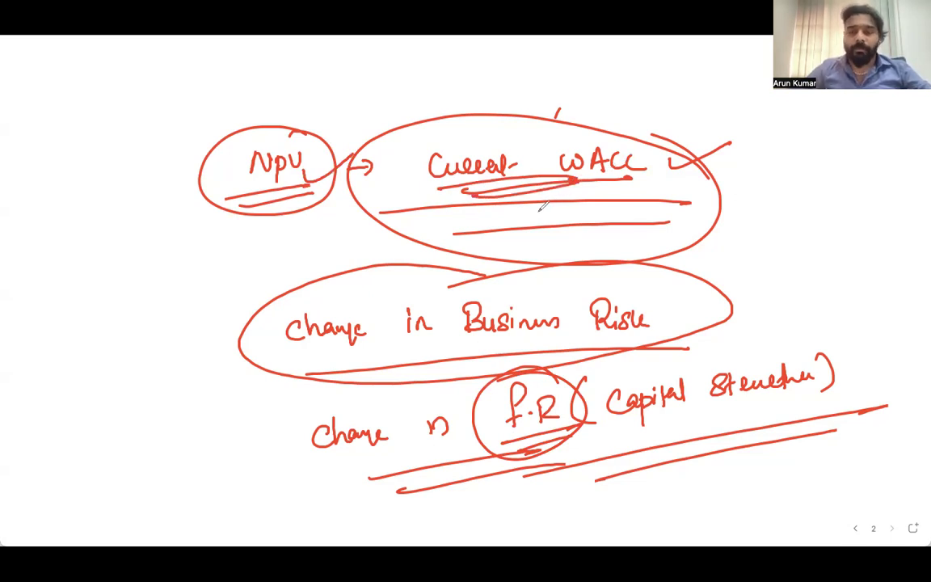
{"action": "mouse_move", "coordinate": [198, 345]}
{"action": "left_mouse_down"}
{"action": "mouse_move", "coordinate": [239, 343]}
{"action": "mouse_move", "coordinate": [231, 354]}
{"action": "left_mouse_up"}
{"action": "mouse_move", "coordinate": [231, 467]}
{"action": "left_mouse_down"}
{"action": "mouse_move", "coordinate": [264, 462]}
{"action": "mouse_move", "coordinate": [257, 473]}
{"action": "left_mouse_up"}
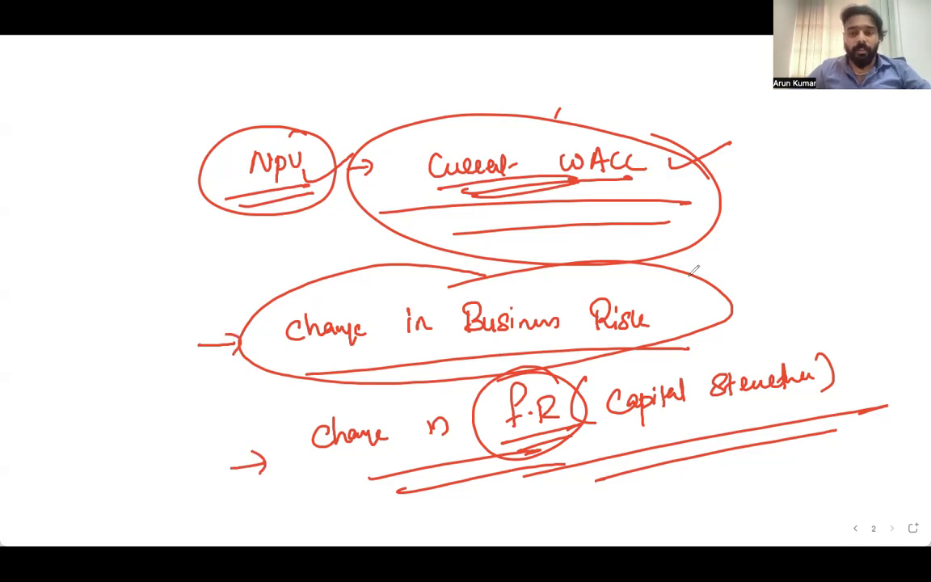
{"action": "left_click_drag", "start_coordinate": [673, 300], "coordinate": [737, 284]}
{"action": "left_click_drag", "start_coordinate": [725, 278], "coordinate": [728, 292]}
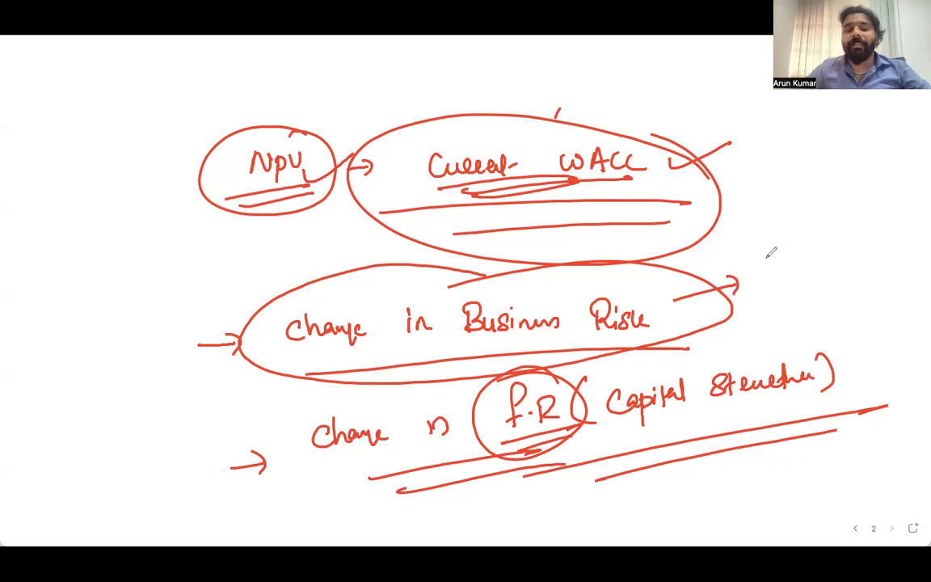
- Draw an arrow from the capital structure note to a handwritten, circled and underlined "APV"
{"action": "left_click_drag", "start_coordinate": [761, 356], "coordinate": [803, 334]}
{"action": "mouse_move", "coordinate": [818, 333]}
{"action": "left_mouse_down"}
{"action": "mouse_move", "coordinate": [826, 307]}
{"action": "mouse_move", "coordinate": [836, 333]}
{"action": "mouse_move", "coordinate": [853, 311]}
{"action": "left_mouse_up"}
{"action": "mouse_move", "coordinate": [862, 307]}
{"action": "left_mouse_down"}
{"action": "mouse_move", "coordinate": [865, 322]}
{"action": "mouse_move", "coordinate": [871, 307]}
{"action": "mouse_move", "coordinate": [822, 283]}
{"action": "left_mouse_up"}
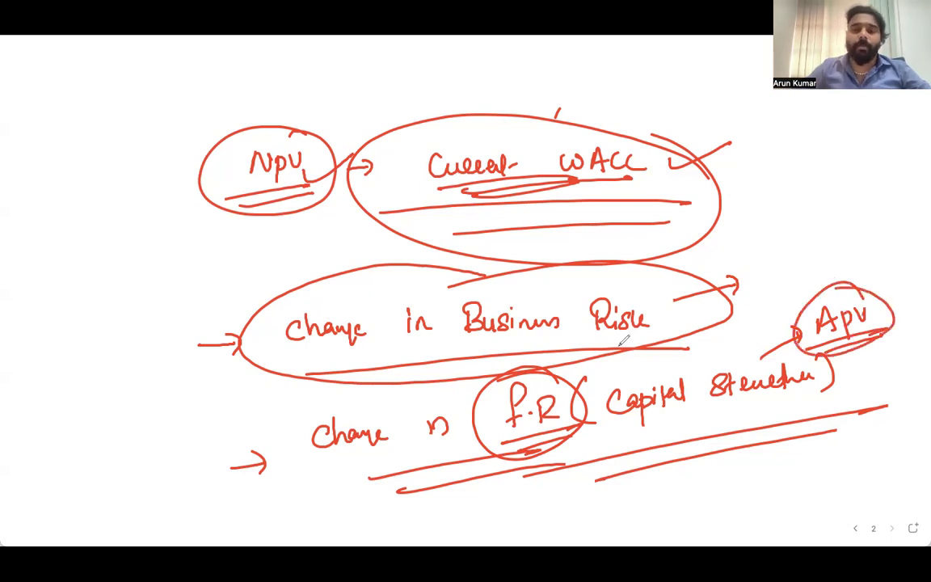
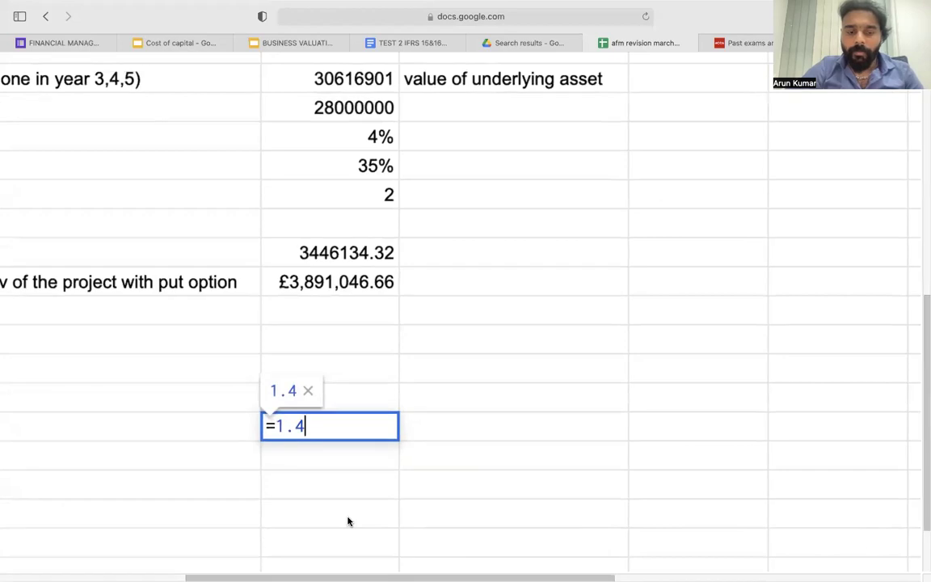
- Extend Elfu Co's overall Ba formula with the equity value 400*1.2 as bracketed numerator, giving =1.4*((400*1.2)/(
{"action": "scroll", "coordinate": [348, 521], "scroll_direction": "left", "scroll_amount": 3}
{"action": "scroll", "coordinate": [590, 434], "scroll_direction": "left", "scroll_amount": 1}
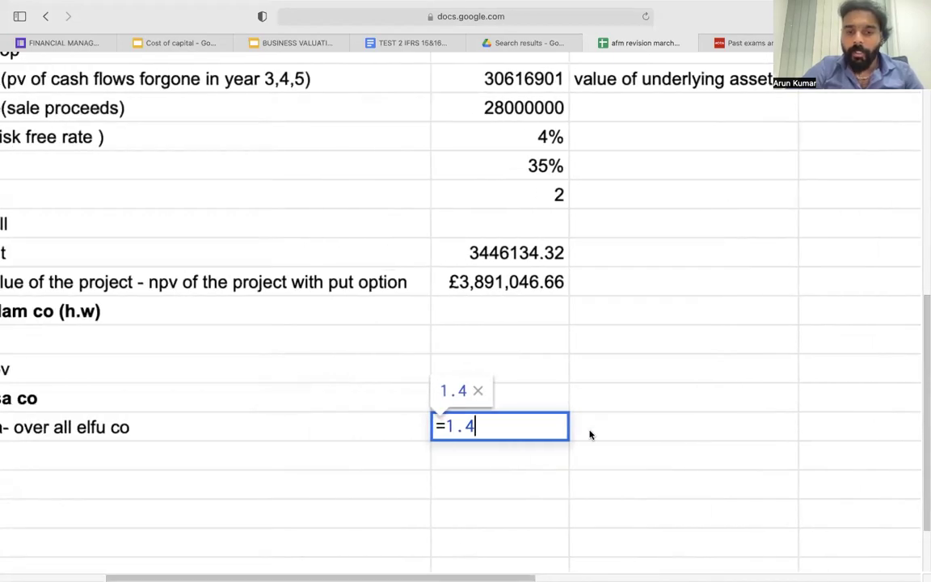
{"action": "type", "text": "*("}
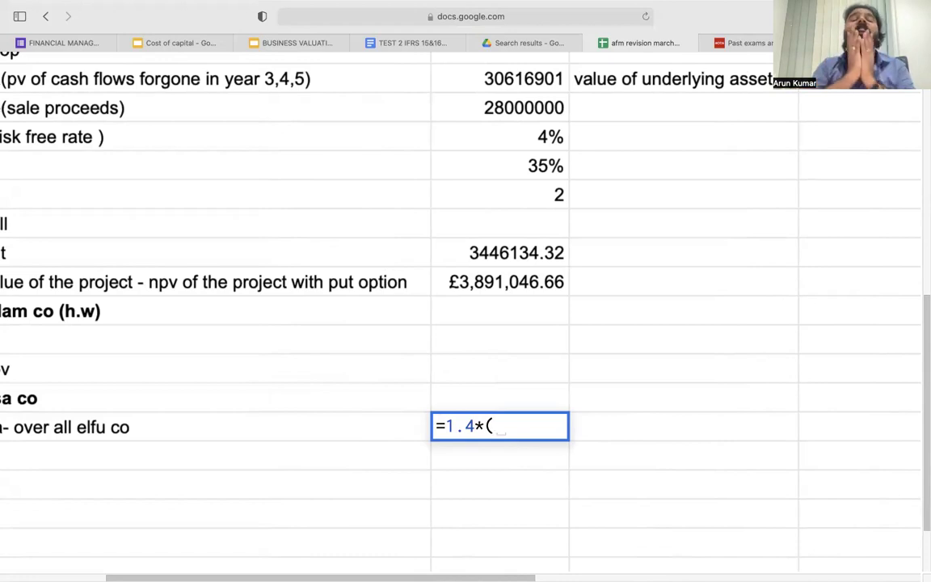
{"action": "type", "text": "400"}
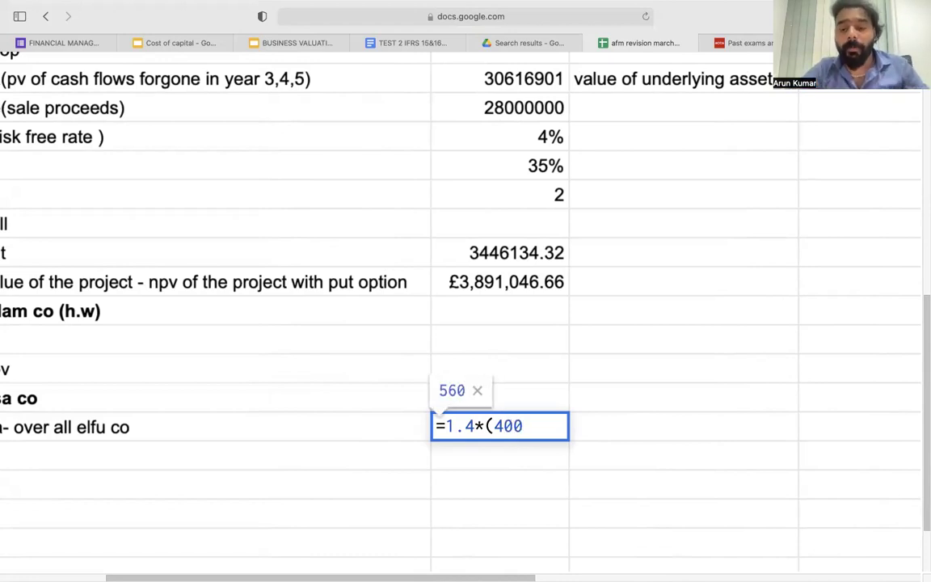
{"action": "type", "text": "*1."}
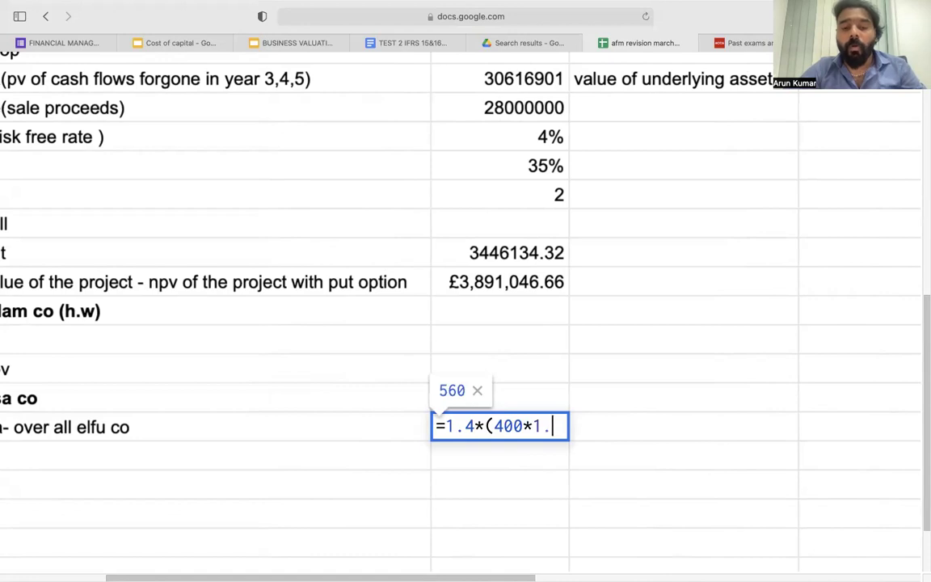
{"action": "type", "text": "2"}
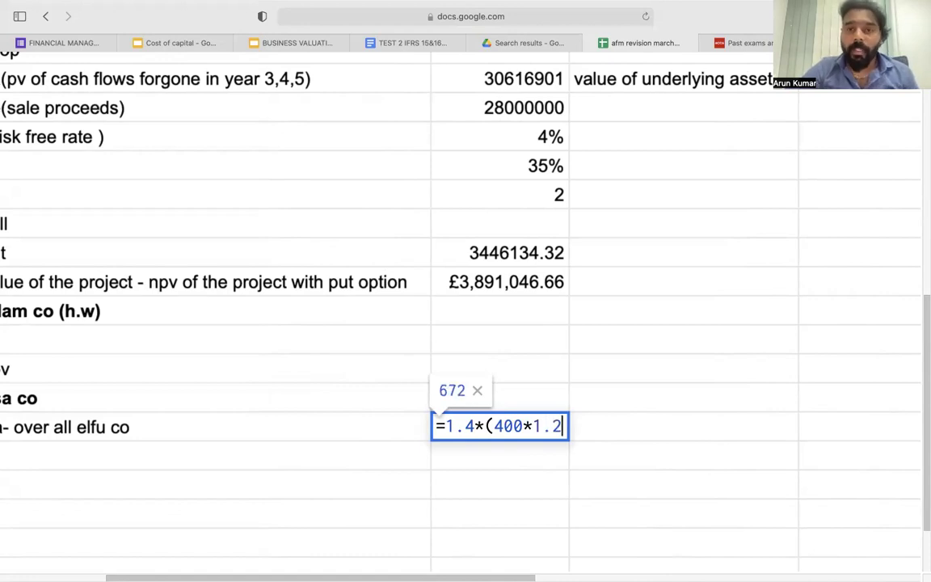
{"action": "type", "text": ")"}
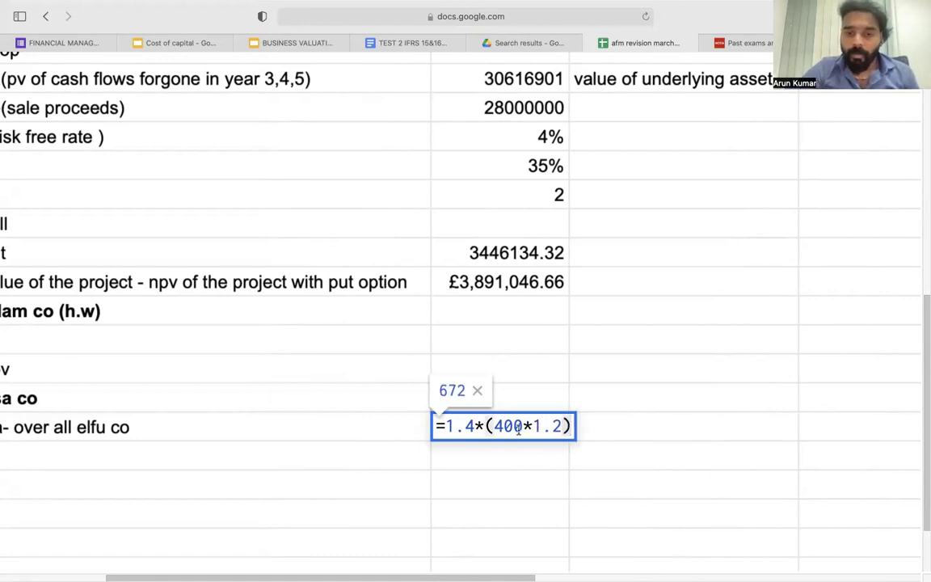
{"action": "left_click", "coordinate": [489, 426]}
{"action": "type", "text": "("}
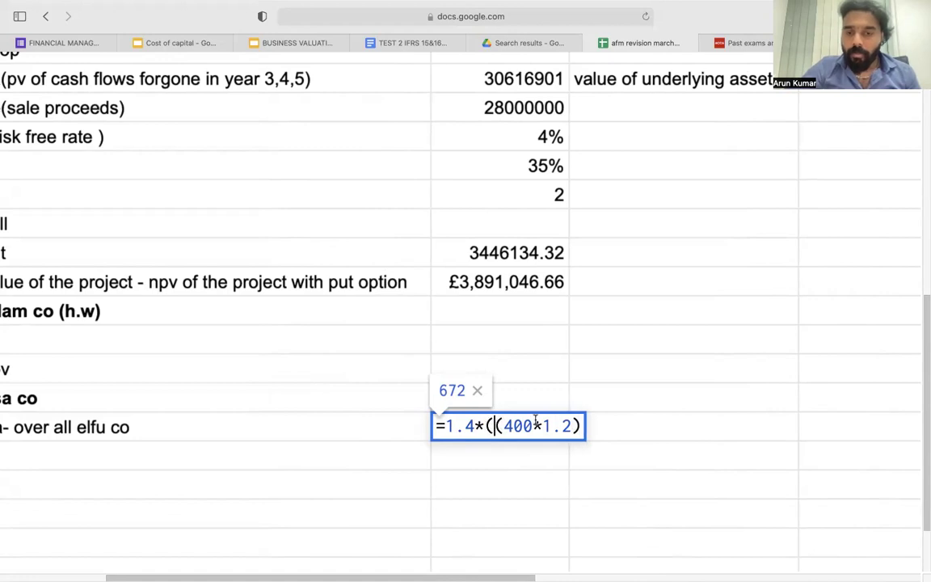
{"action": "left_click", "coordinate": [577, 426]}
{"action": "type", "text": "/("}
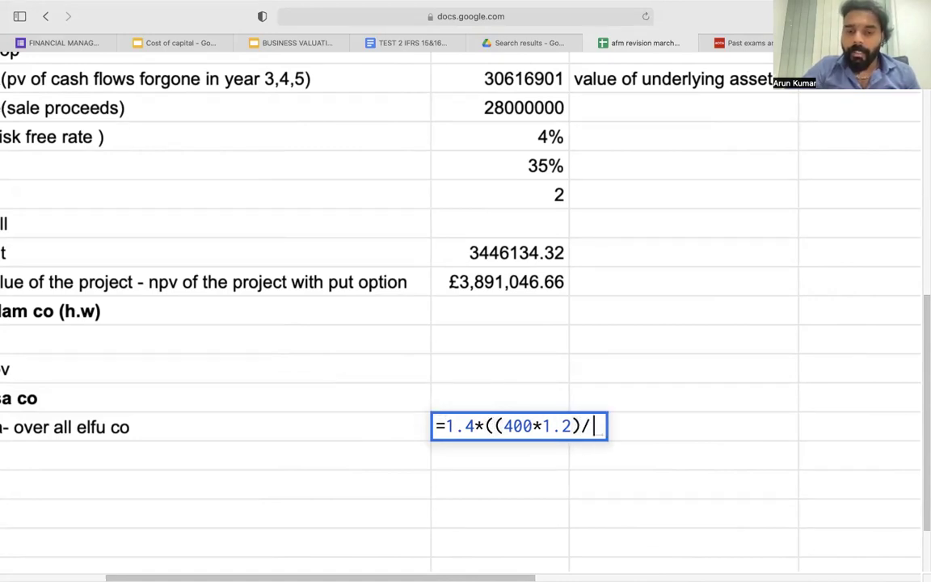
- Complete the overall Ba formula's denominator with equity plus after-tax debt, making it =1.4*((400*1.2)/((400*1.2)+96*75%))
{"action": "left_click_drag", "start_coordinate": [496, 426], "coordinate": [575, 426]}
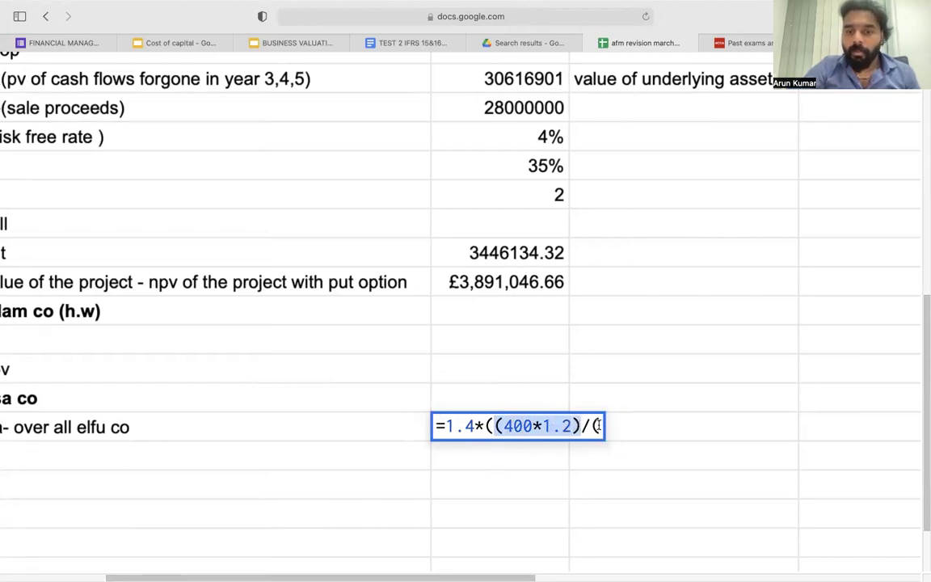
{"action": "left_click", "coordinate": [598, 426]}
{"action": "type", "text": "(400*1.2)"}
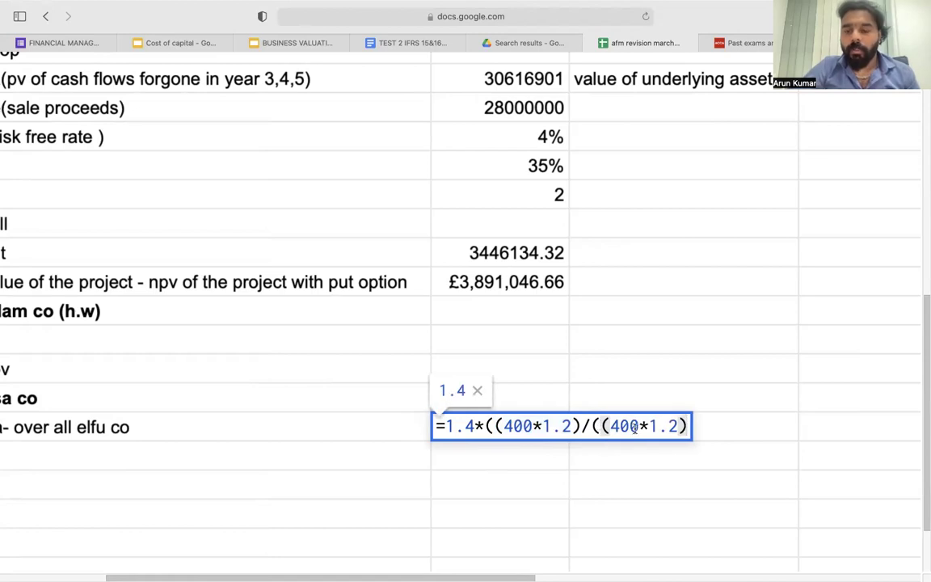
{"action": "type", "text": "+"}
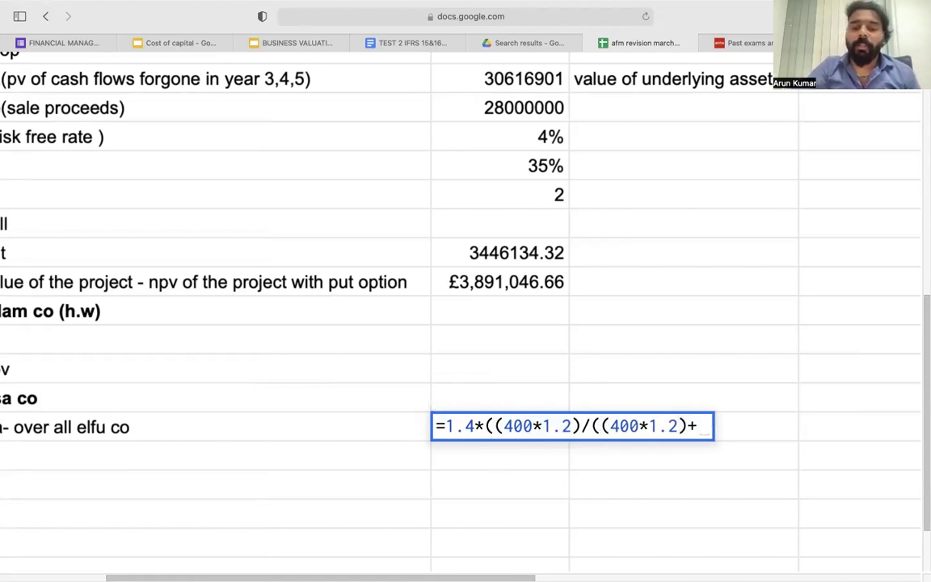
{"action": "type", "text": "96"}
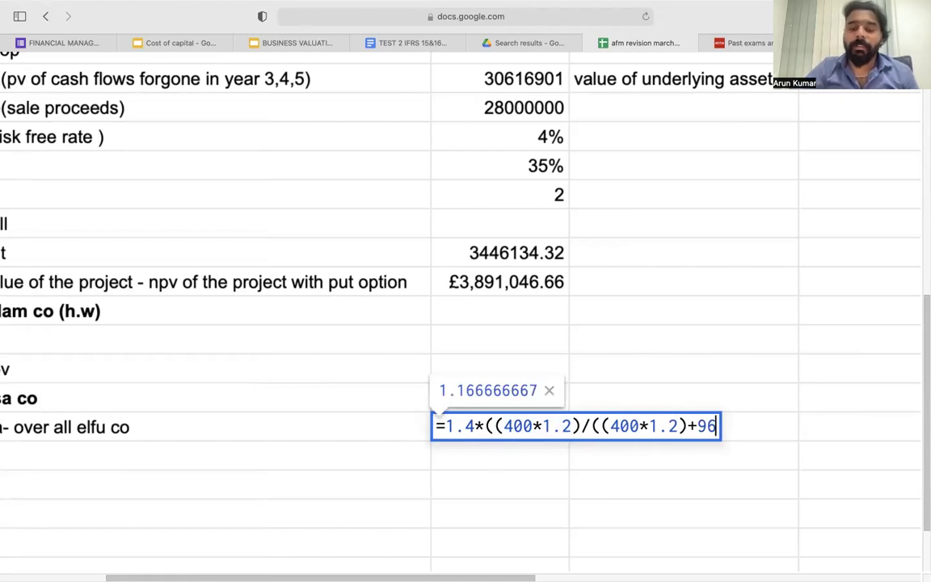
{"action": "type", "text": "*"}
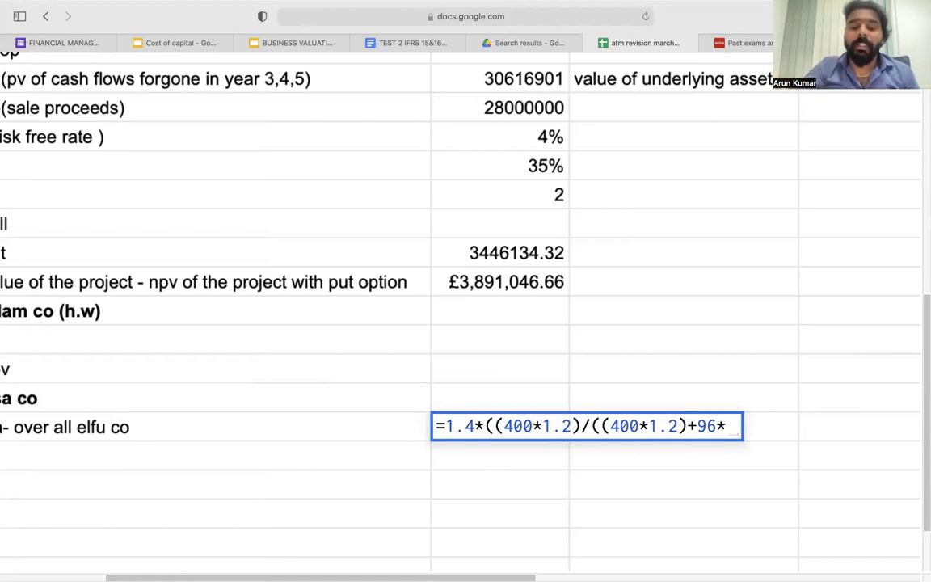
{"action": "type", "text": "75%"}
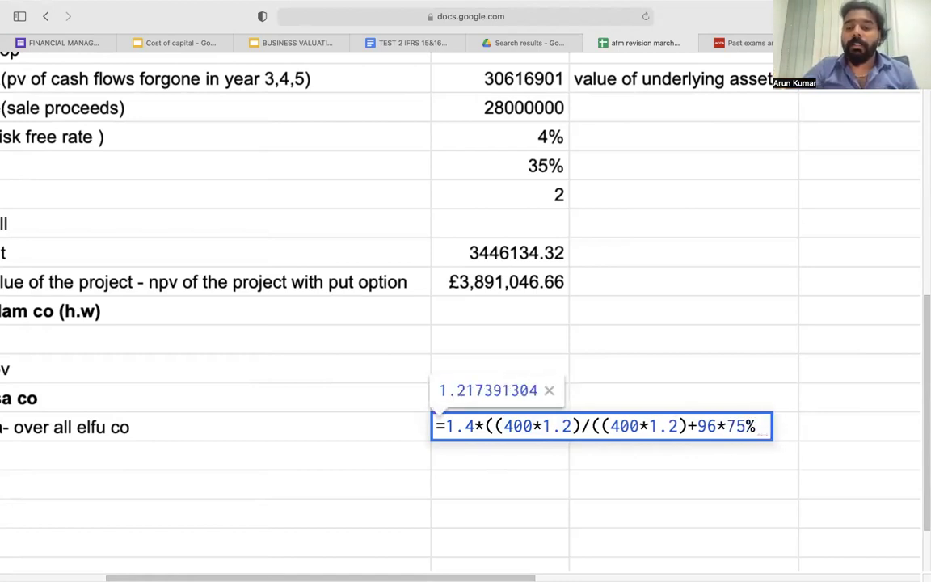
{"action": "type", "text": ")"}
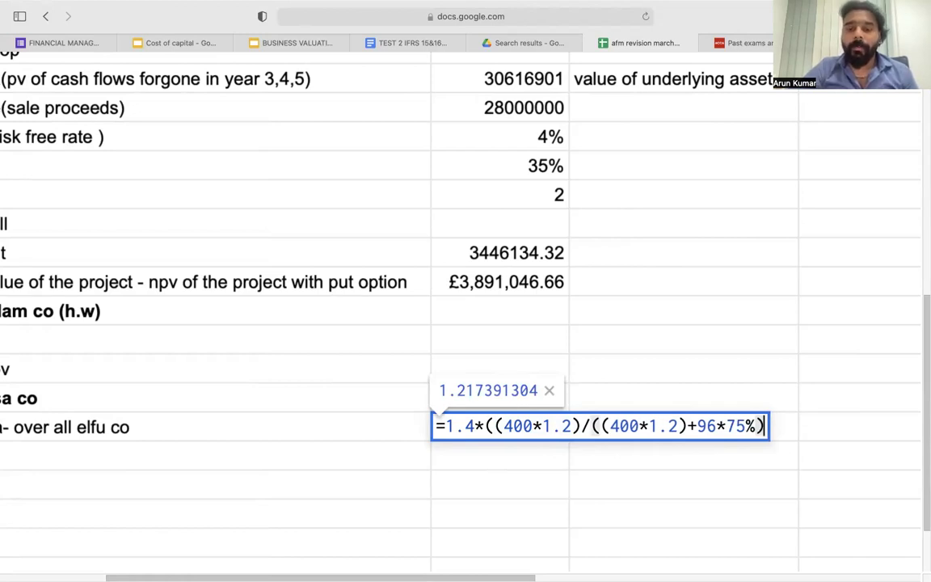
{"action": "key", "text": "Return"}
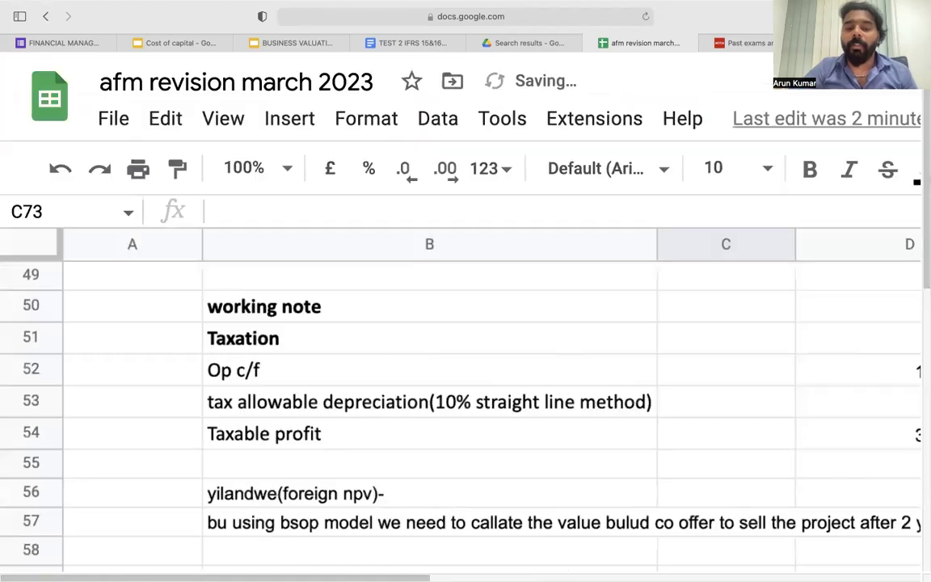
- Format the overall Elfu Co Ba result in C72 to show three decimal places
{"action": "scroll", "coordinate": [468, 412], "scroll_direction": "down", "scroll_amount": 3}
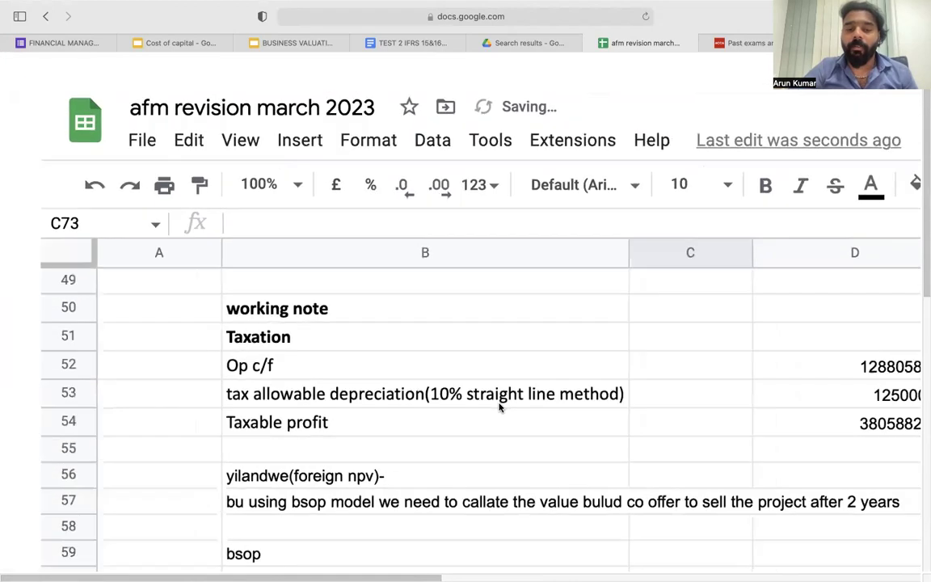
{"action": "left_click", "coordinate": [358, 493]}
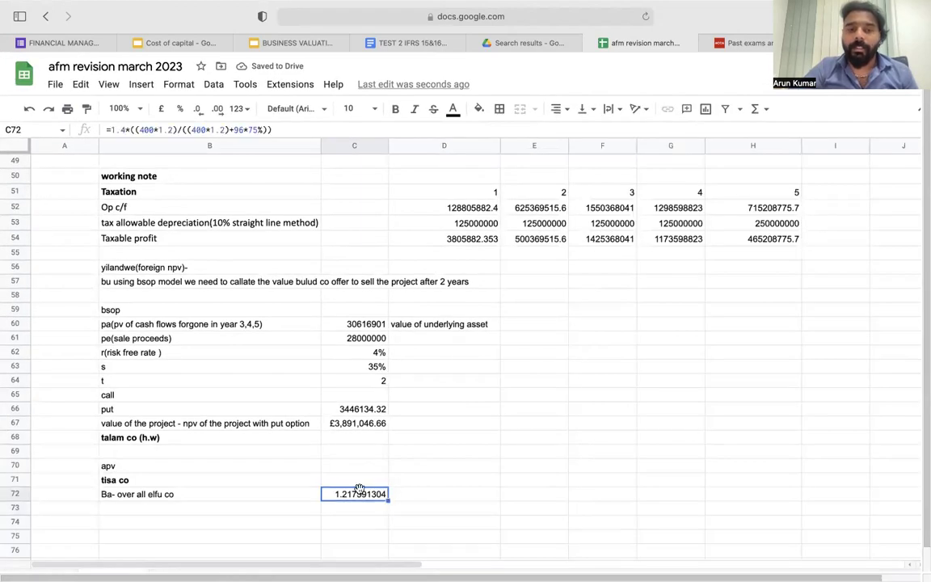
{"action": "left_click", "coordinate": [198, 109]}
{"action": "left_click", "coordinate": [198, 109]}
{"action": "left_click", "coordinate": [198, 109]}
{"action": "left_click", "coordinate": [198, 110]}
{"action": "left_click", "coordinate": [198, 109]}
{"action": "left_click", "coordinate": [198, 109]}
{"action": "left_click", "coordinate": [199, 110]}
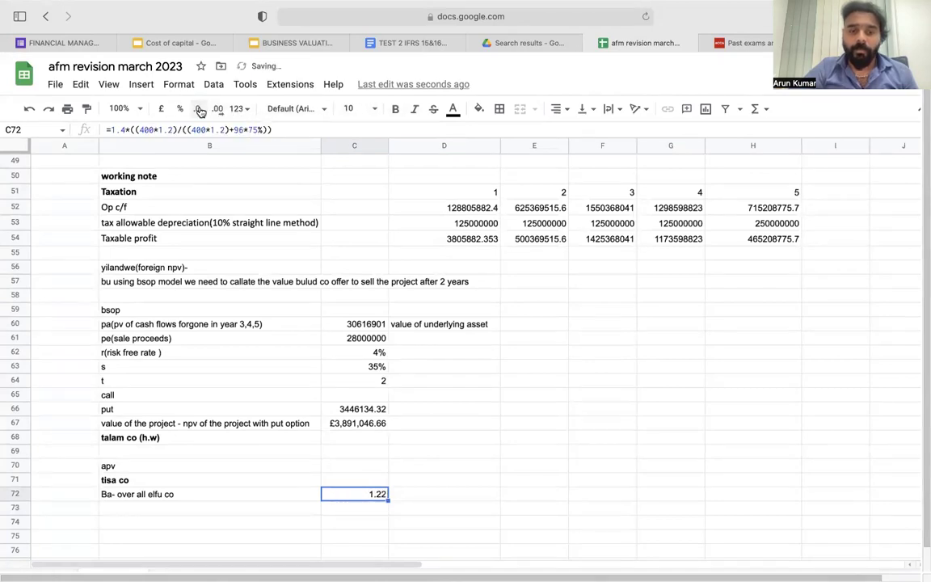
{"action": "left_click", "coordinate": [219, 110]}
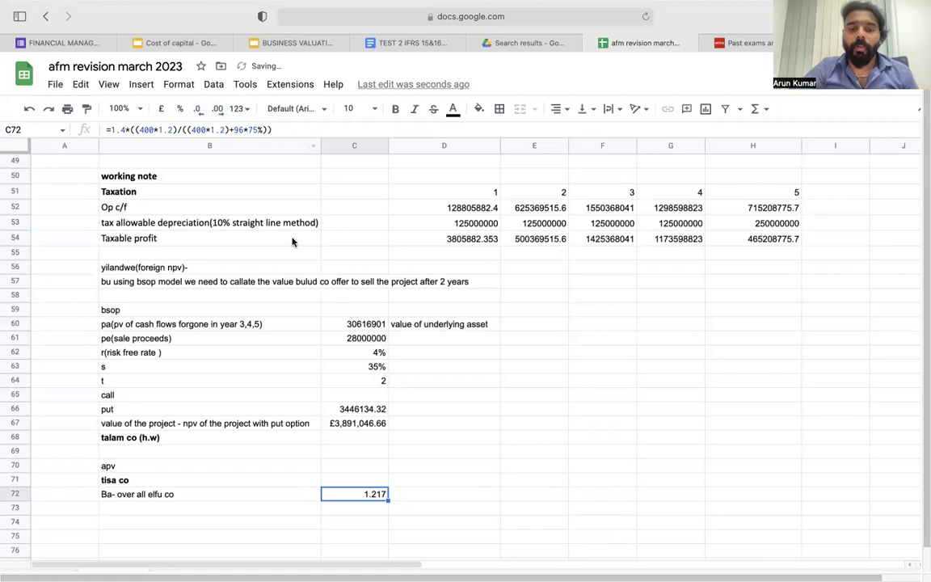
- Append "(asset beta elfu co )" to the overall Elfu Co label in B72
{"action": "scroll", "coordinate": [229, 499], "scroll_direction": "up", "scroll_amount": 5}
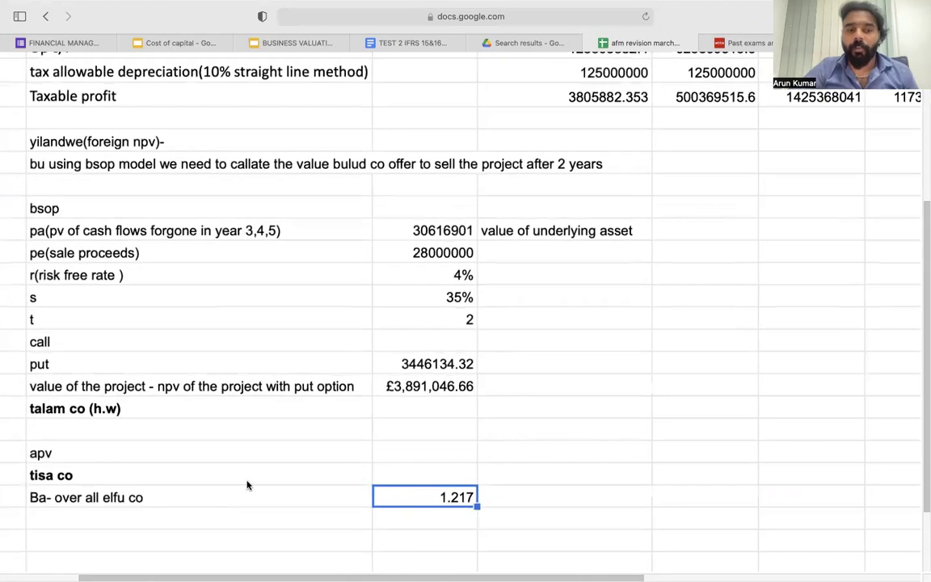
{"action": "left_click", "coordinate": [203, 504]}
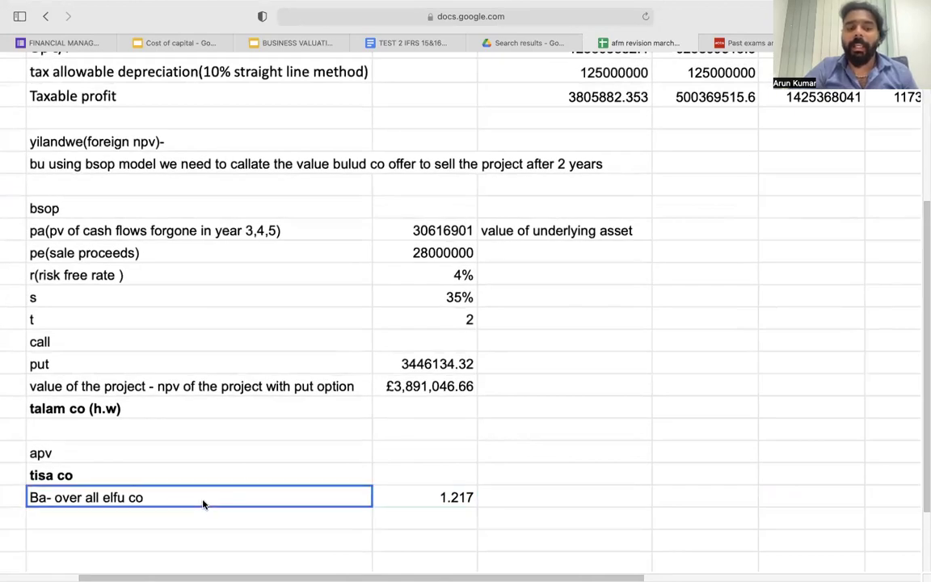
{"action": "double_click", "coordinate": [203, 504]}
{"action": "type", "text": "("}
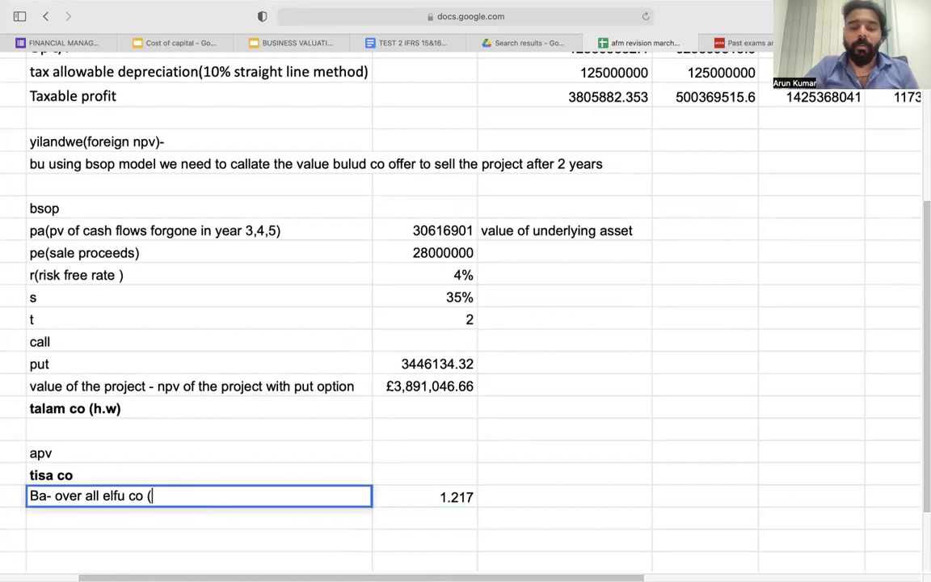
{"action": "type", "text": "asset beta "}
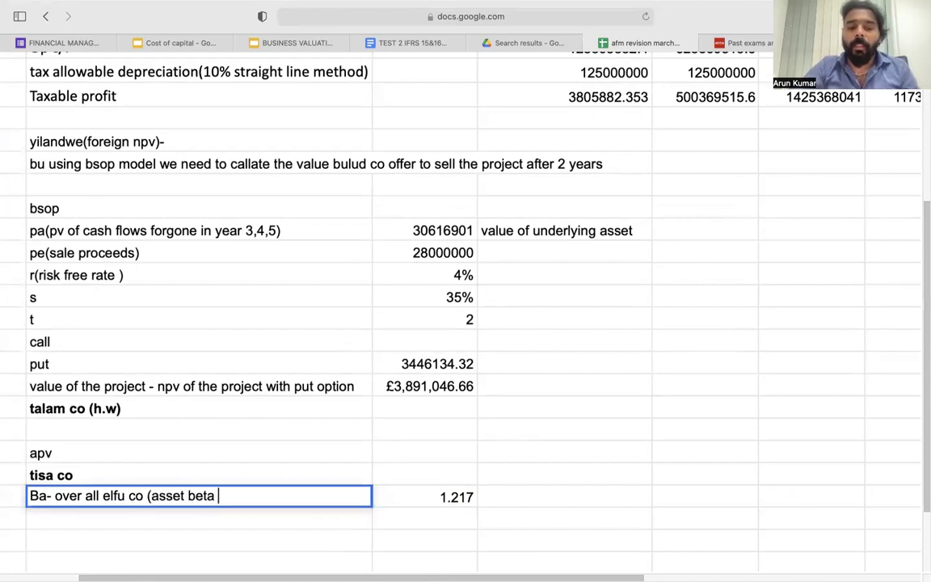
{"action": "type", "text": "elfu co )"}
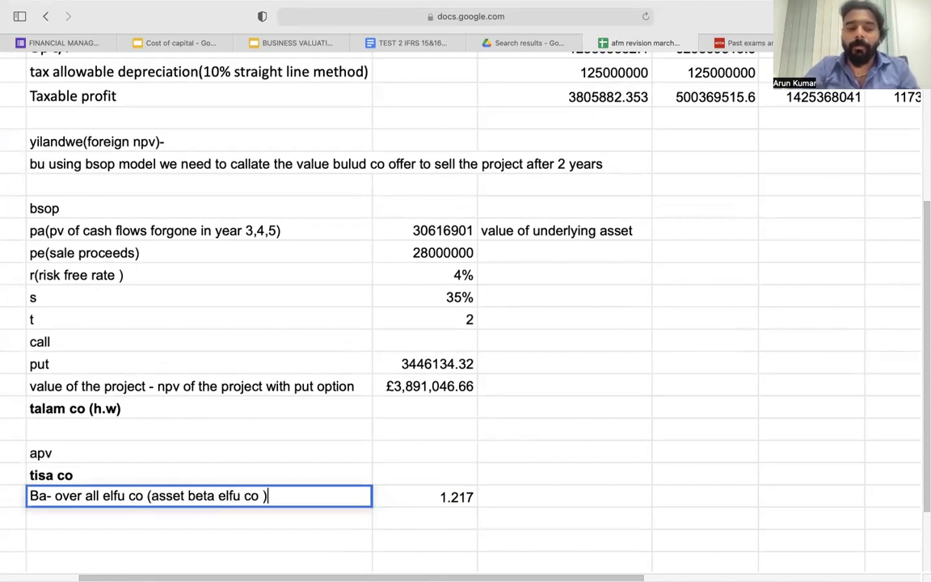
{"action": "key", "text": "Escape"}
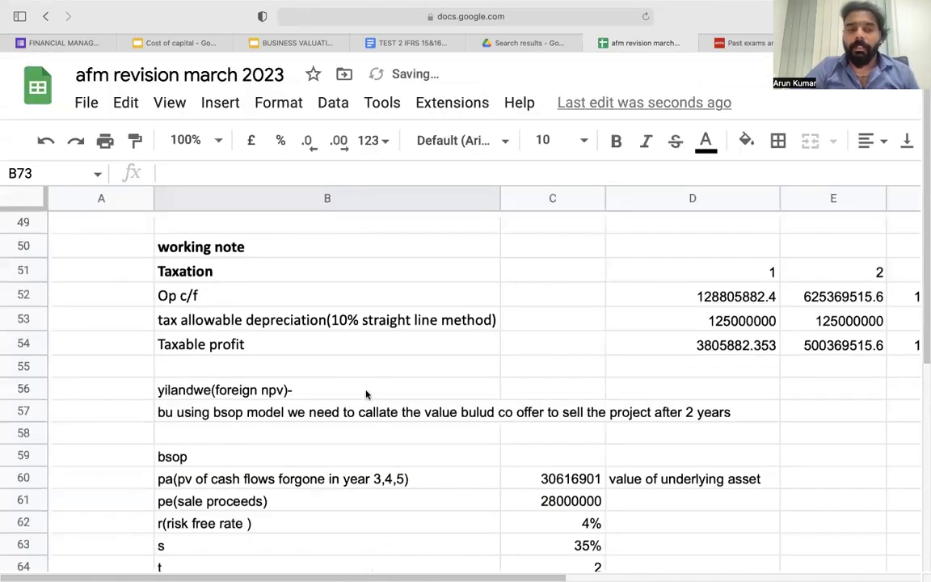
- Label B73 "Ba - other business activities of elfu co" and begin a formula in C73
{"action": "scroll", "coordinate": [365, 394], "scroll_direction": "down", "scroll_amount": 2}
{"action": "scroll", "coordinate": [365, 393], "scroll_direction": "down", "scroll_amount": 5}
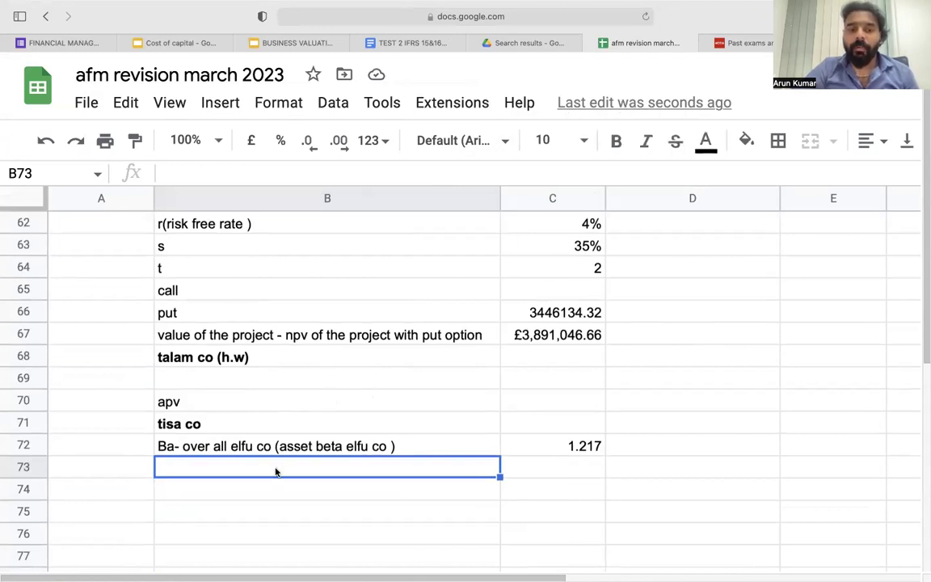
{"action": "type", "text": "Ba "}
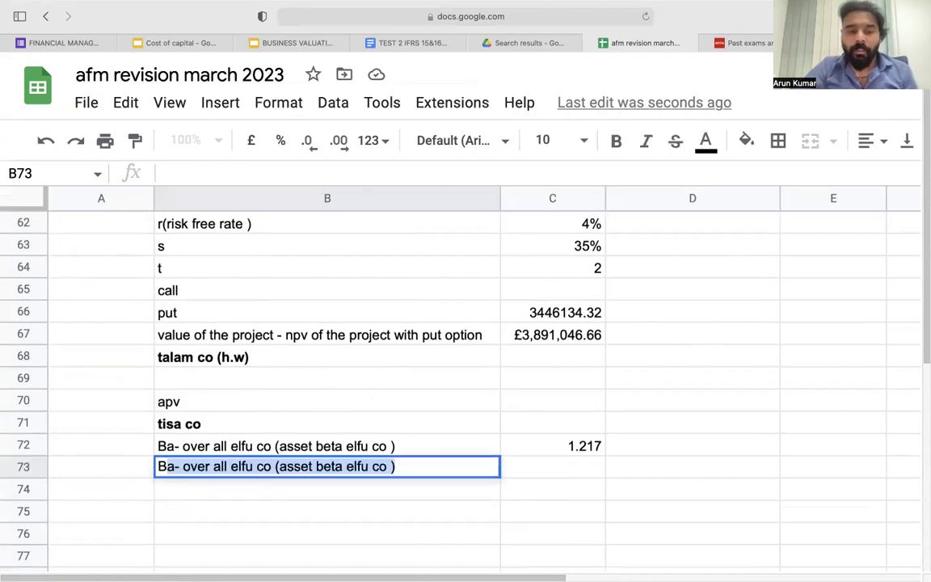
{"action": "type", "text": "- other business activities of elfu co"}
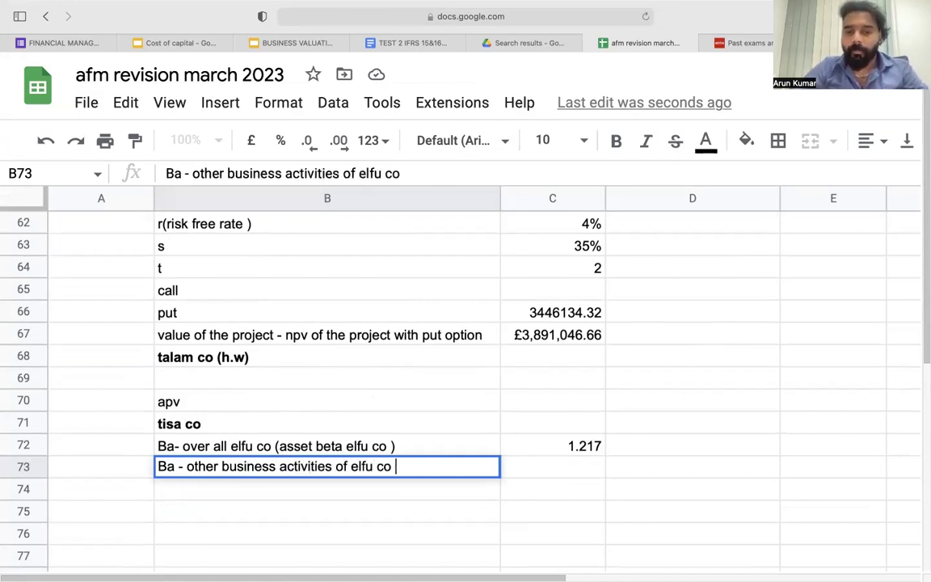
{"action": "left_click", "coordinate": [531, 472]}
{"action": "type", "text": "="}
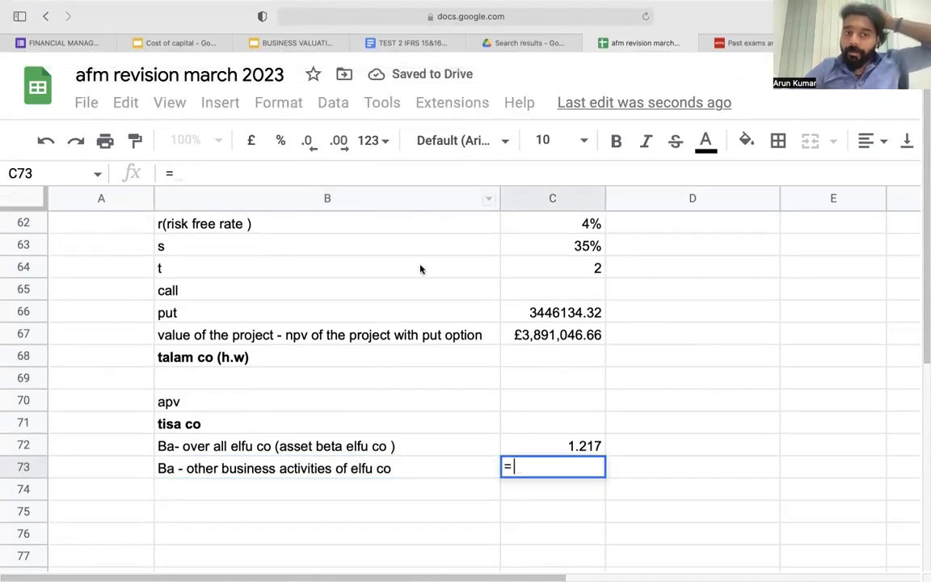
- Switch to the AFM Exam Kit PDF and examine Elfu Co's equity beta for other activities and the equity and debt shares attributed to them
{"action": "key", "text": "super+Tab"}
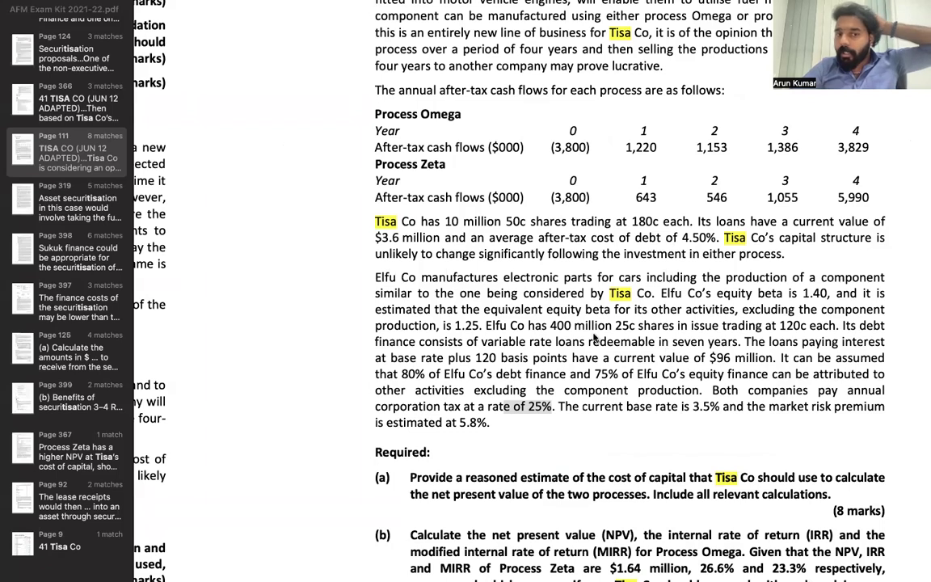
{"action": "left_click_drag", "start_coordinate": [434, 325], "coordinate": [489, 326]}
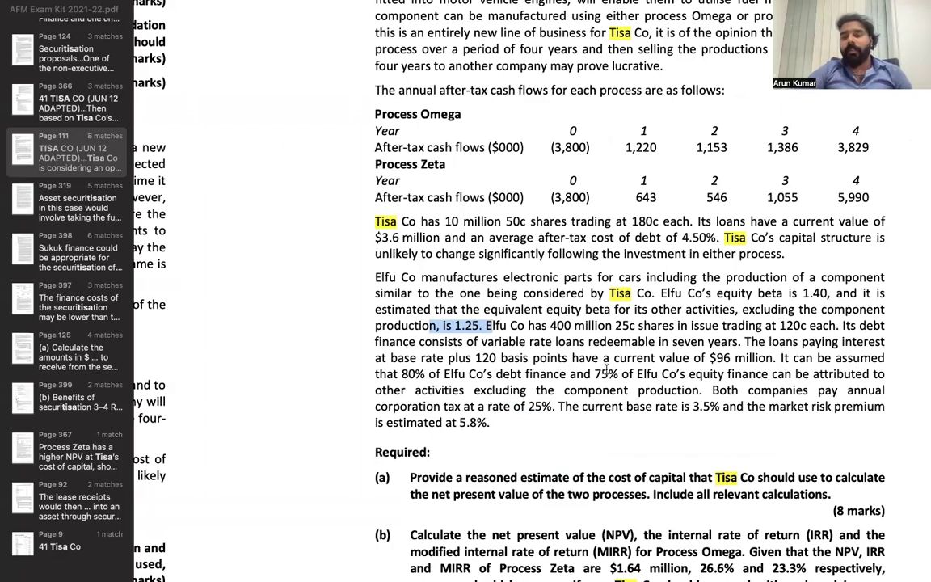
{"action": "left_click_drag", "start_coordinate": [600, 374], "coordinate": [751, 372]}
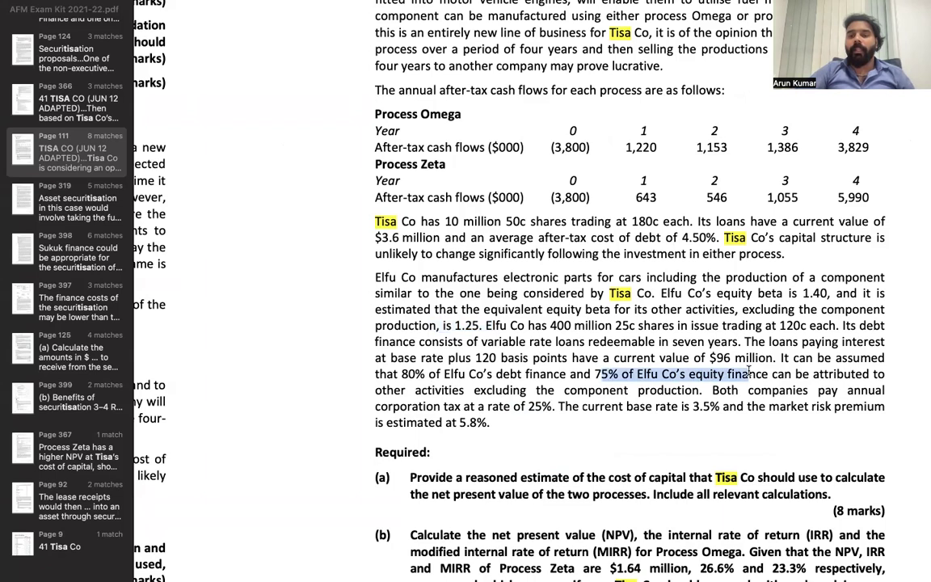
{"action": "left_click", "coordinate": [723, 374]}
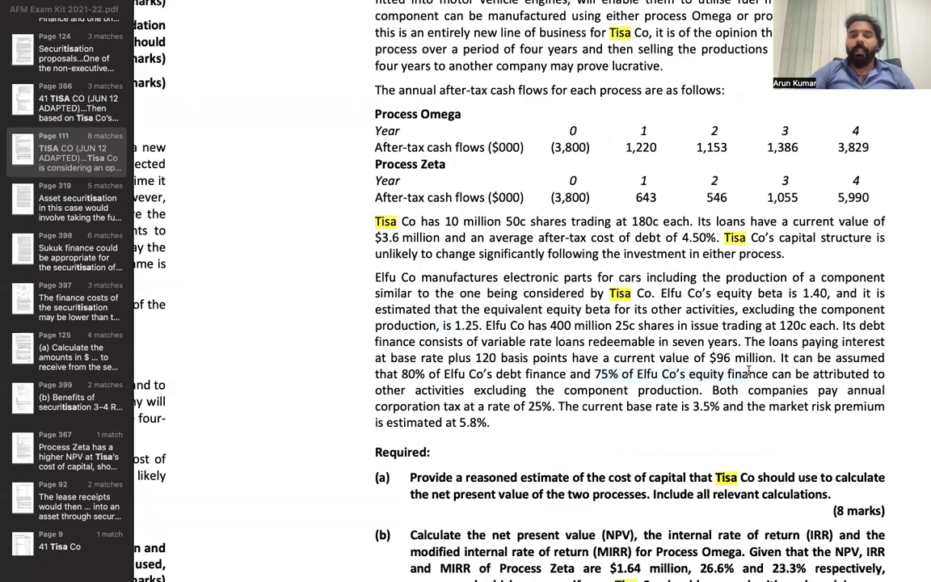
{"action": "left_click_drag", "start_coordinate": [402, 375], "coordinate": [571, 374]}
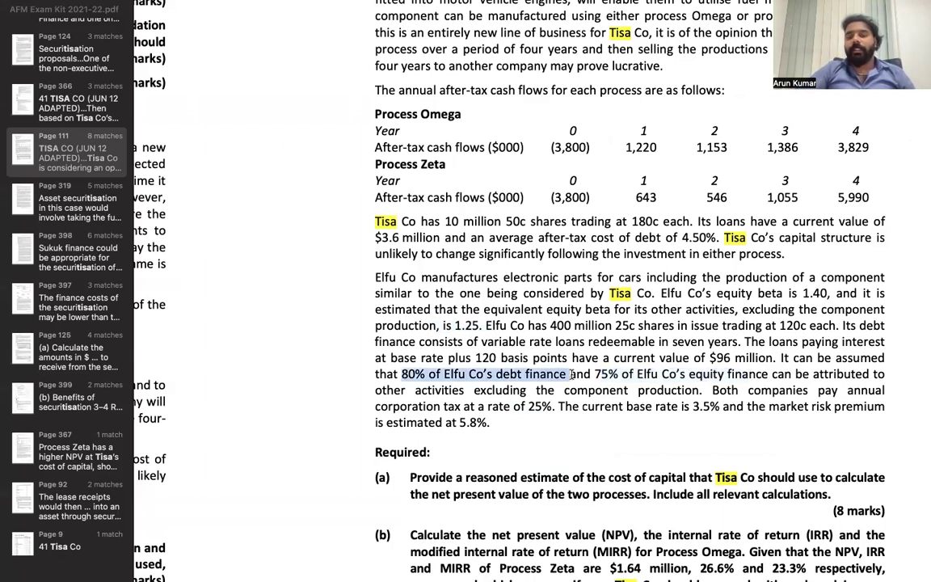
- Switch back to the revision spreadsheet and continue the C73 formula with 1.25*(400*1.2*75%) for the equity attributed to other activities
{"action": "mouse_move", "coordinate": [483, 6]}
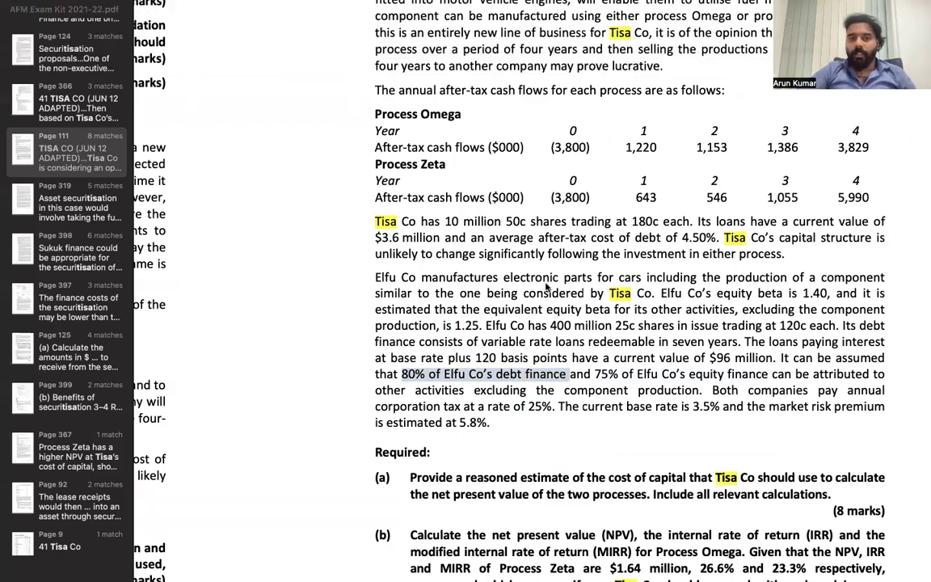
{"action": "key", "text": "super+Tab"}
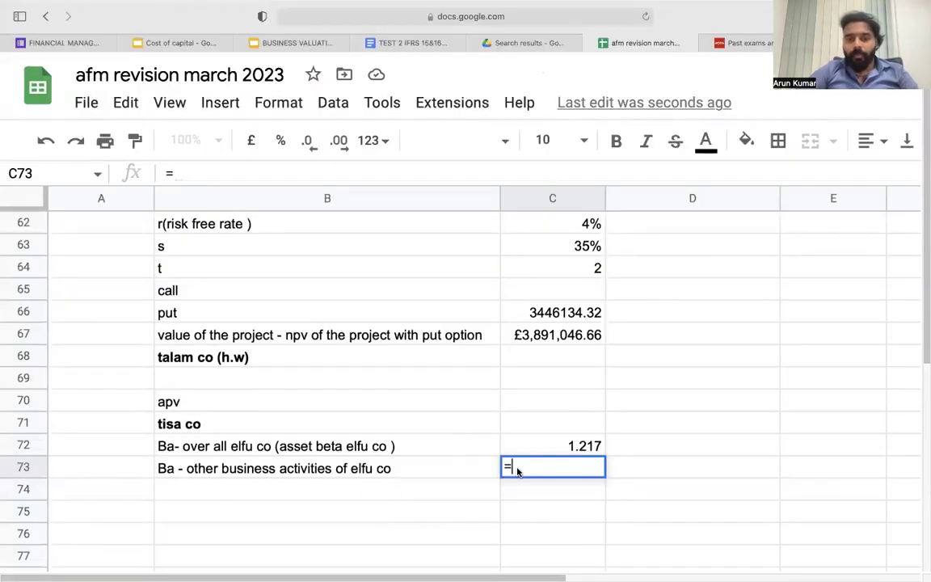
{"action": "type", "text": "1.25"}
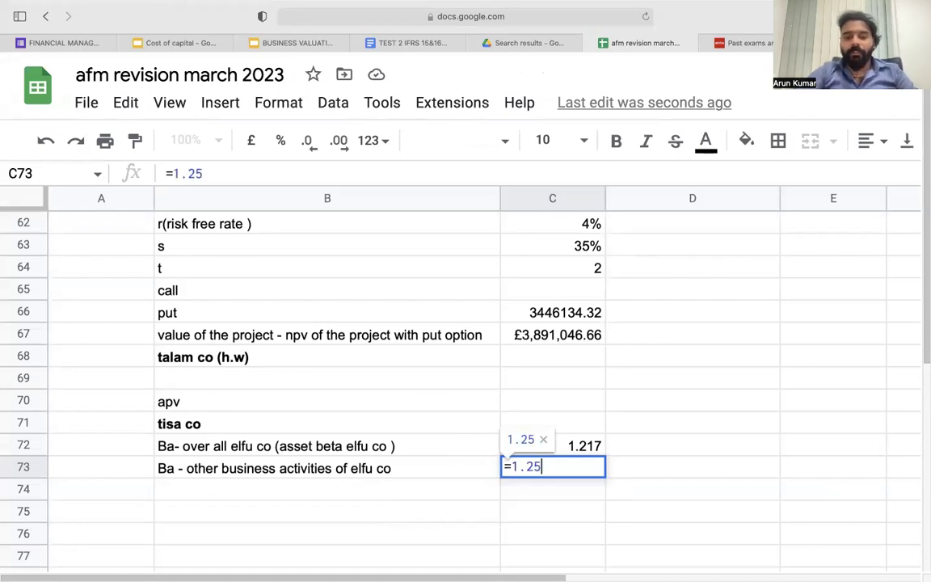
{"action": "type", "text": "*("}
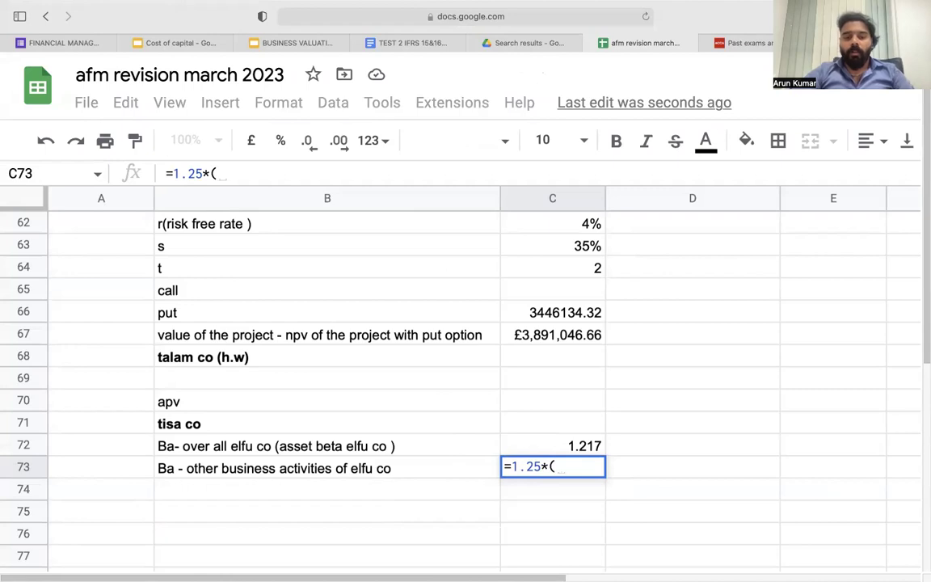
{"action": "type", "text": "400*"}
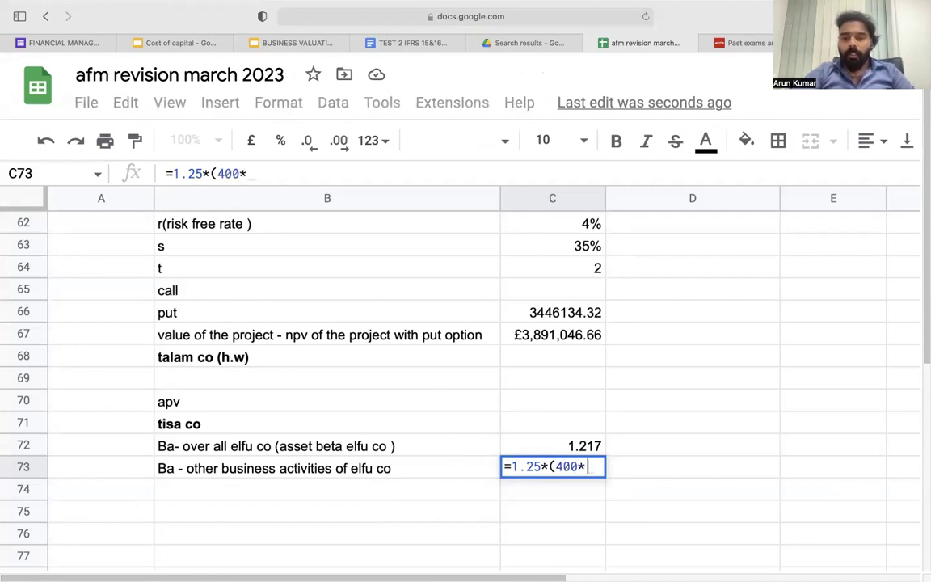
{"action": "type", "text": "1.2*75%"}
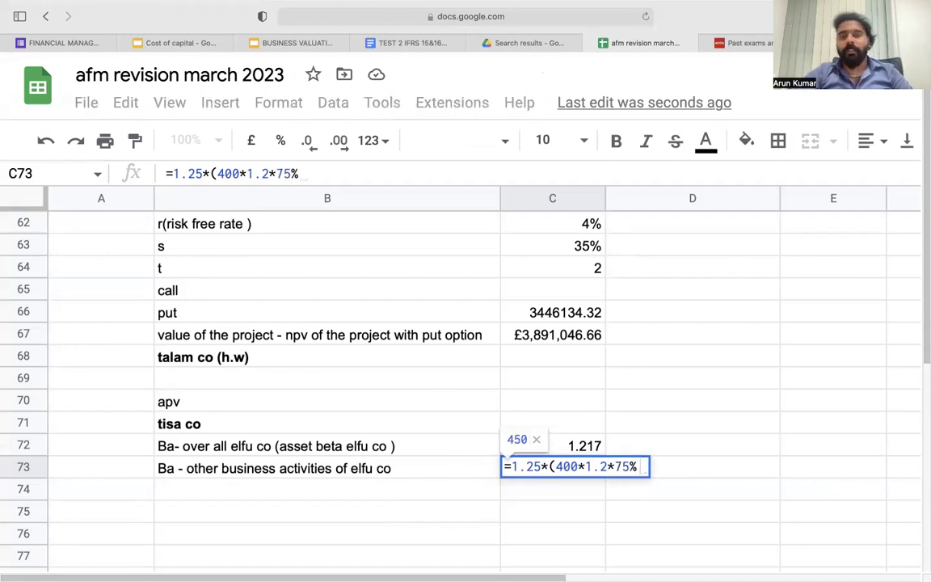
{"action": "type", "text": ")"}
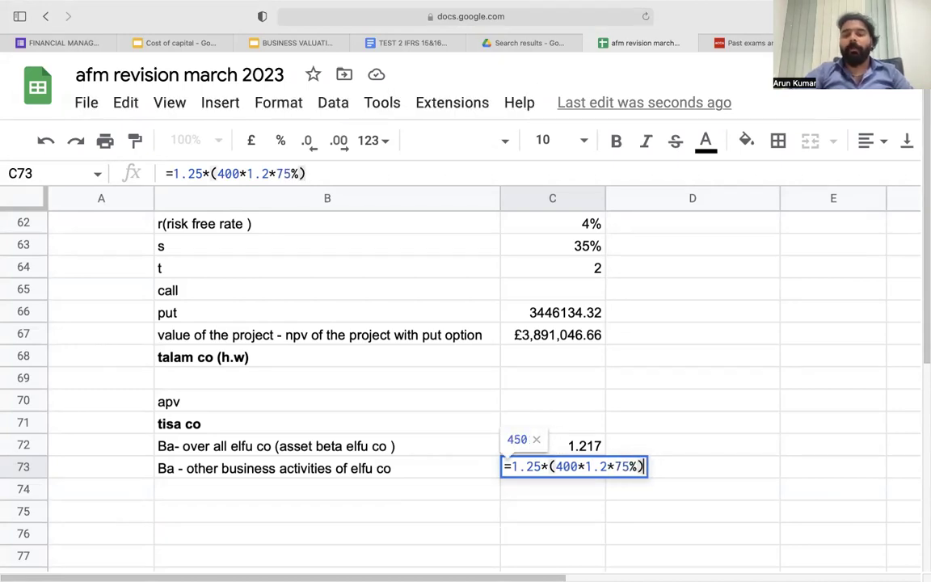
- Add an extra opening bracket before the equity term in C73 and divide by a copy of (400*1.2*75%)
{"action": "left_click", "coordinate": [555, 466]}
{"action": "type", "text": "("}
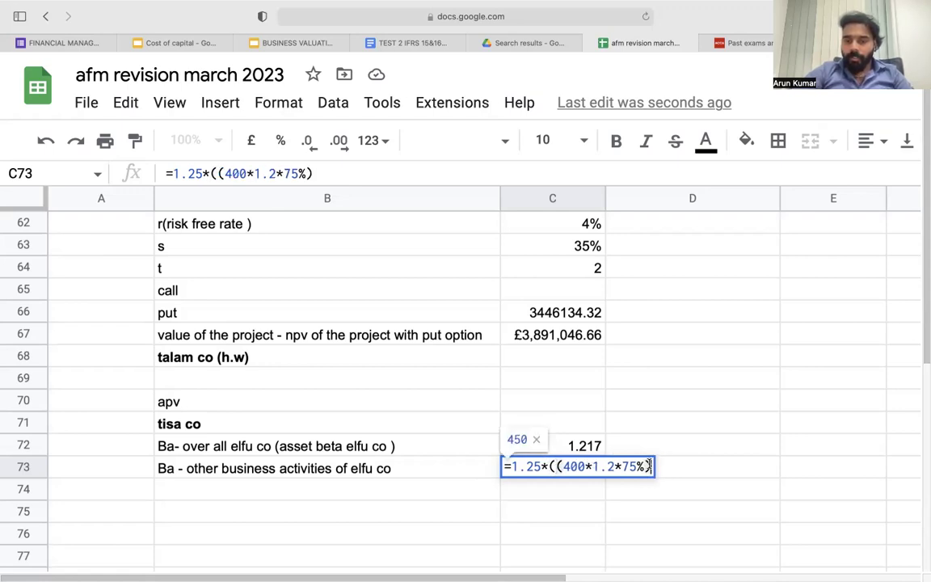
{"action": "left_click", "coordinate": [644, 467]}
{"action": "type", "text": "/"}
{"action": "left_click_drag", "start_coordinate": [556, 466], "coordinate": [653, 466]}
{"action": "key", "text": "ctrl+c"}
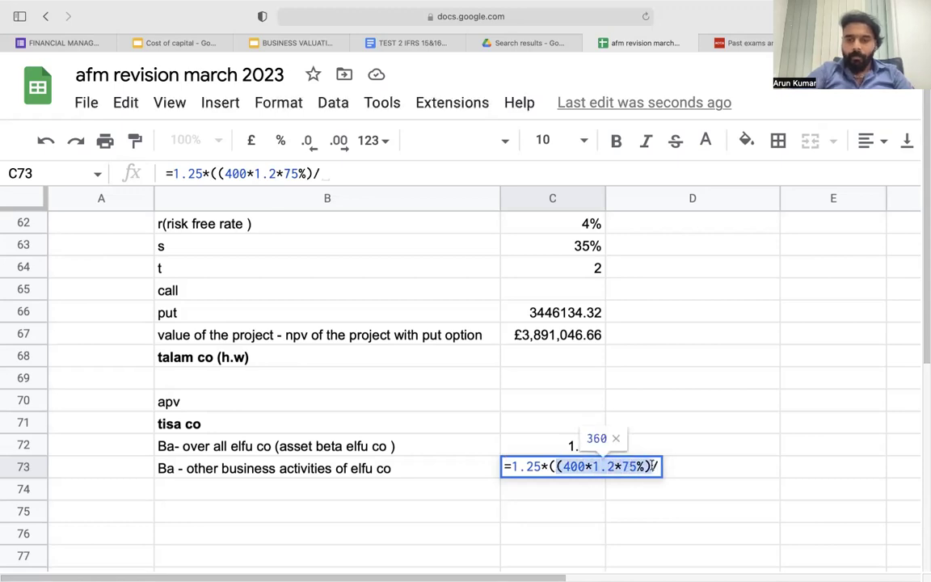
{"action": "left_click", "coordinate": [345, 176]}
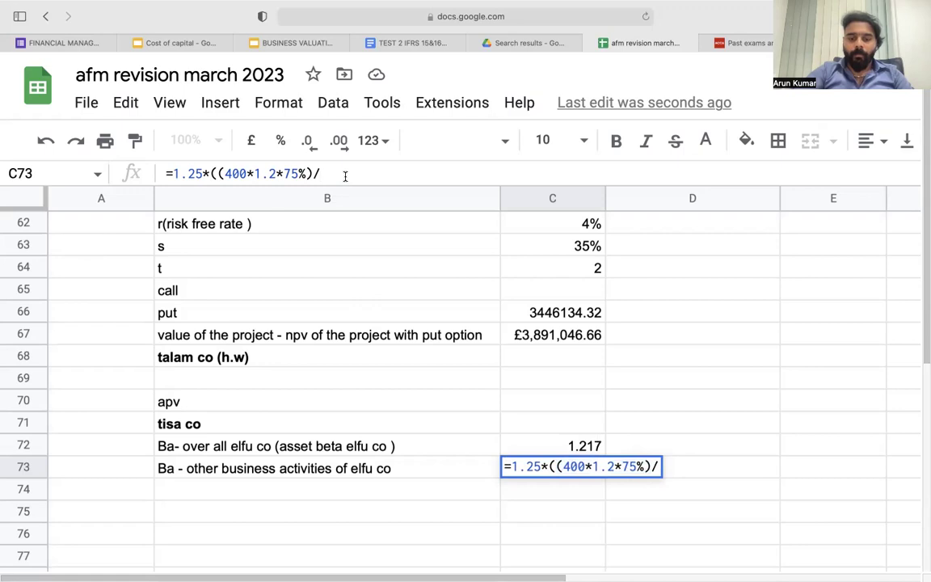
{"action": "key", "text": "ctrl+v"}
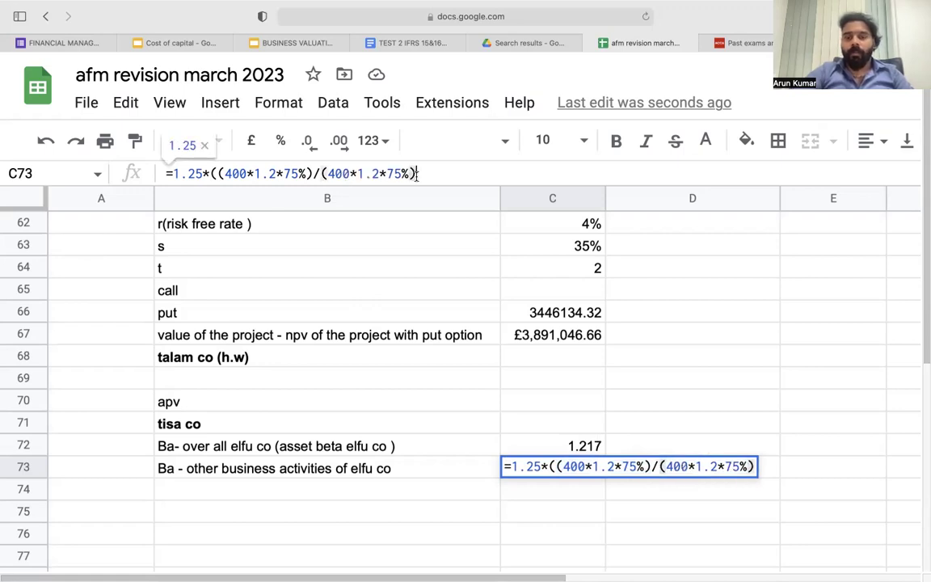
- Add the after-tax debt term +96*80%*75%) to the C73 denominator, checking the debt share in the exam kit PDF, and enter the formula
{"action": "type", "text": "+9"}
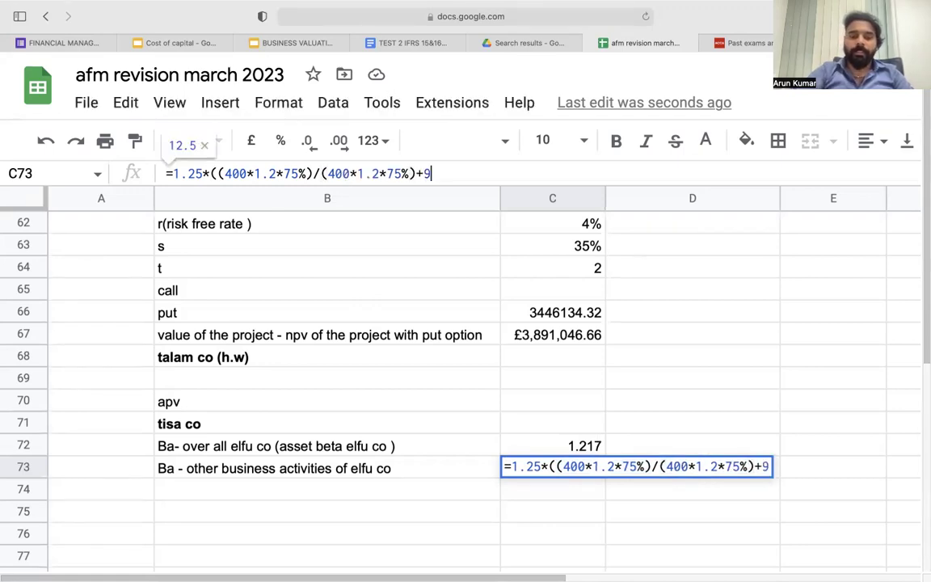
{"action": "type", "text": "6*"}
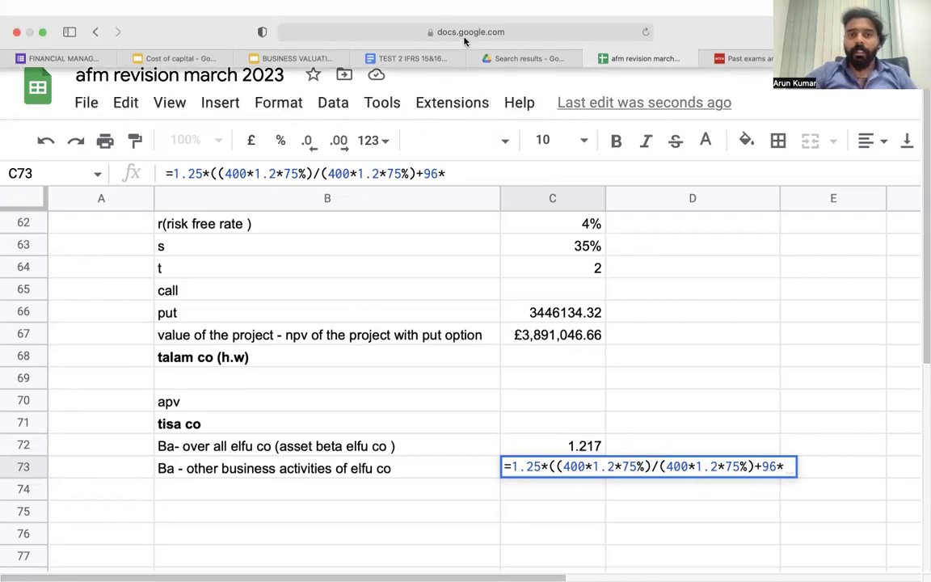
{"action": "key", "text": "super+Tab"}
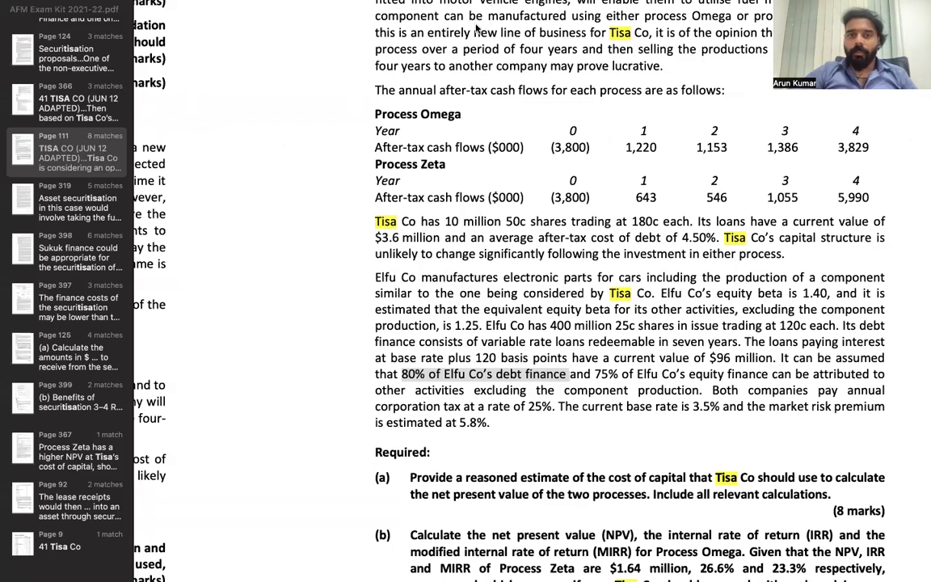
{"action": "key", "text": "super+Tab"}
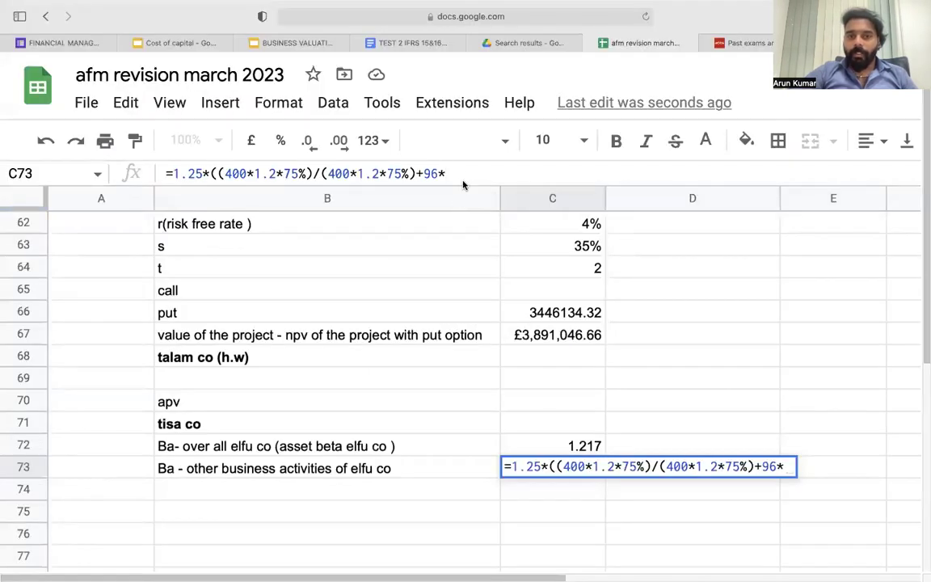
{"action": "type", "text": "80%"}
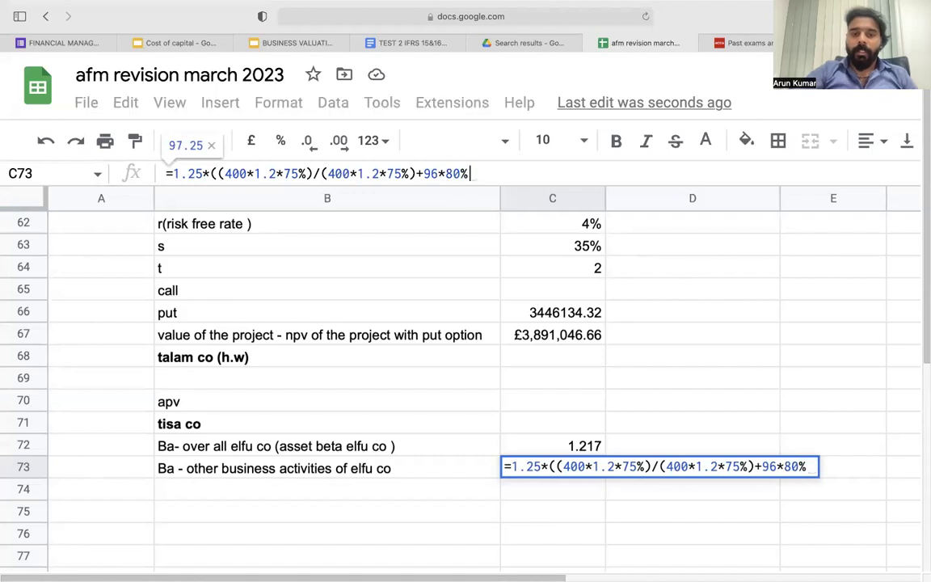
{"action": "type", "text": "*75%"}
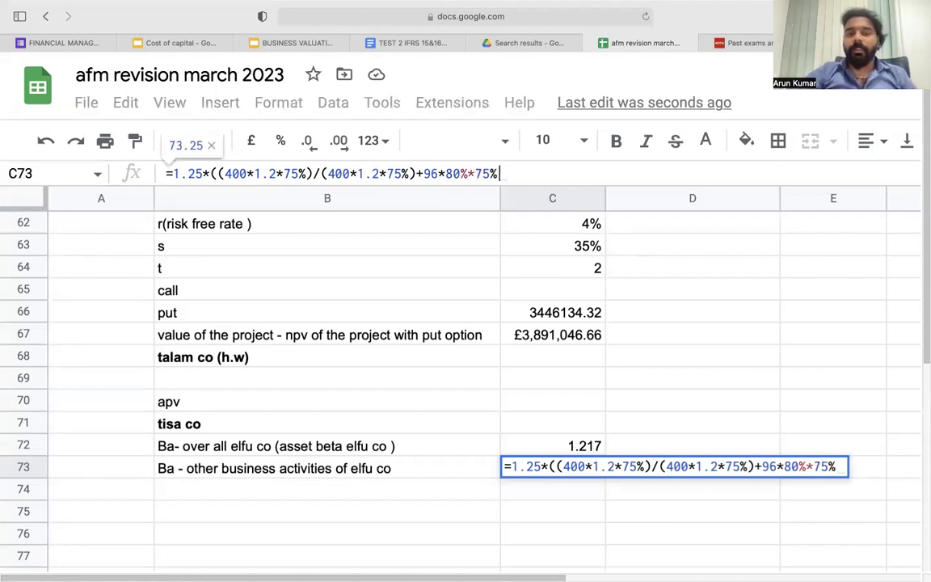
{"action": "type", "text": ")"}
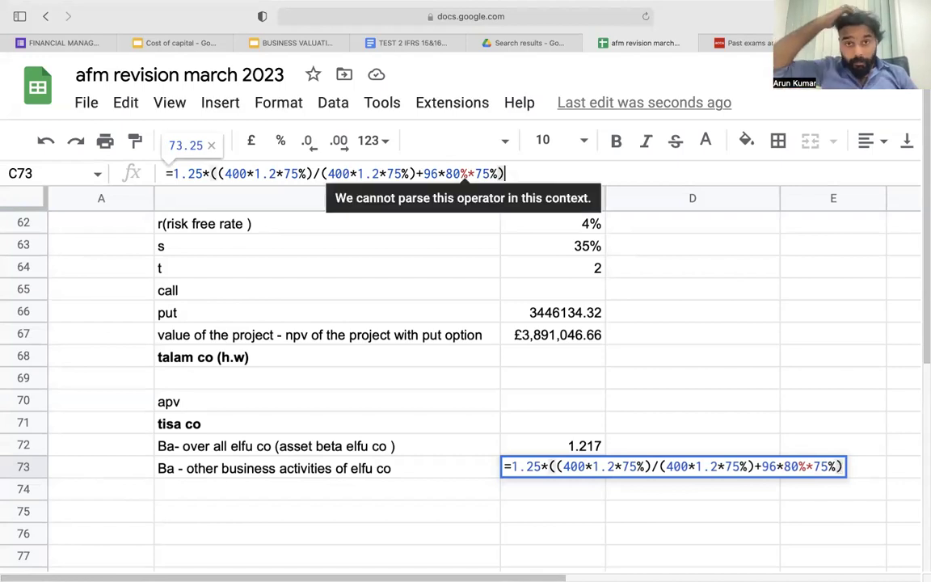
{"action": "key", "text": "Return"}
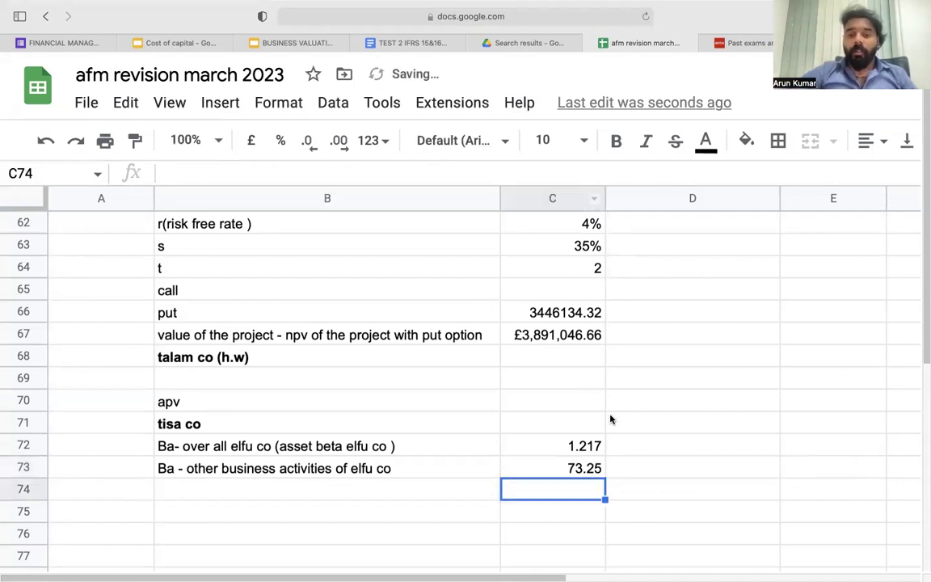
- Reopen the C73 formula and try to correct it with a second closing bracket at the end
{"action": "double_click", "coordinate": [583, 472]}
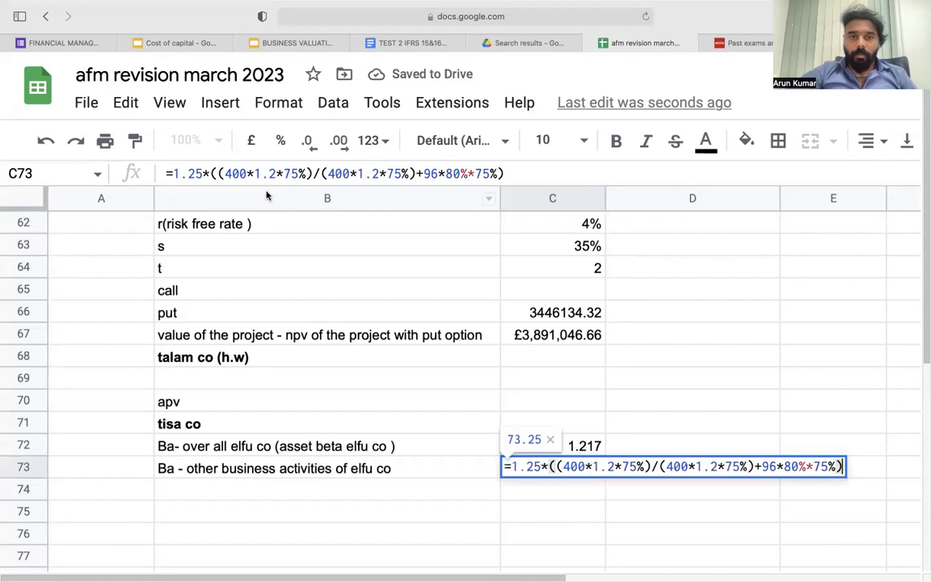
{"action": "left_click", "coordinate": [204, 173]}
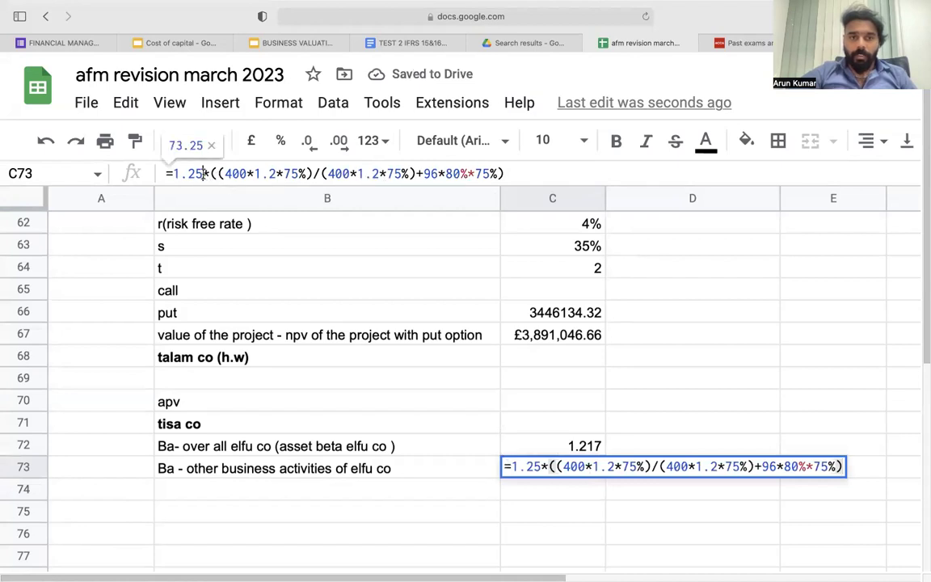
{"action": "left_click", "coordinate": [505, 173]}
{"action": "type", "text": ")"}
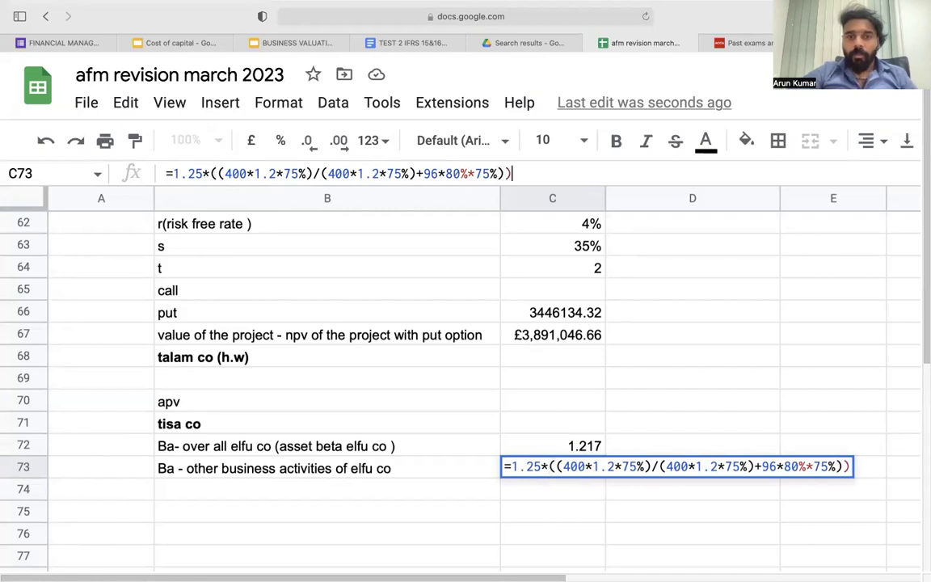
{"action": "key", "text": "Return"}
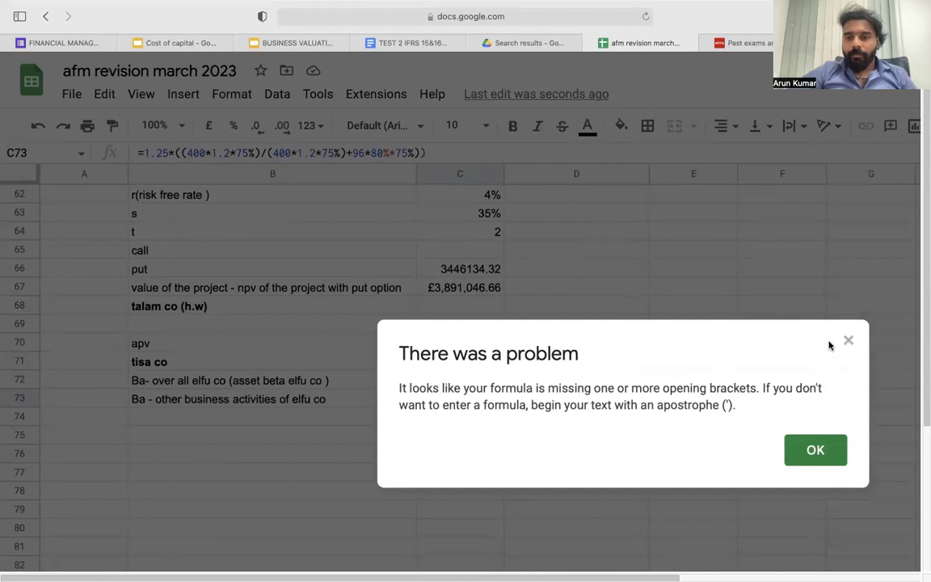
- Remove the leading 1.25* multiplier from the formula in C73 and try to enter the formula
{"action": "left_click", "coordinate": [820, 448]}
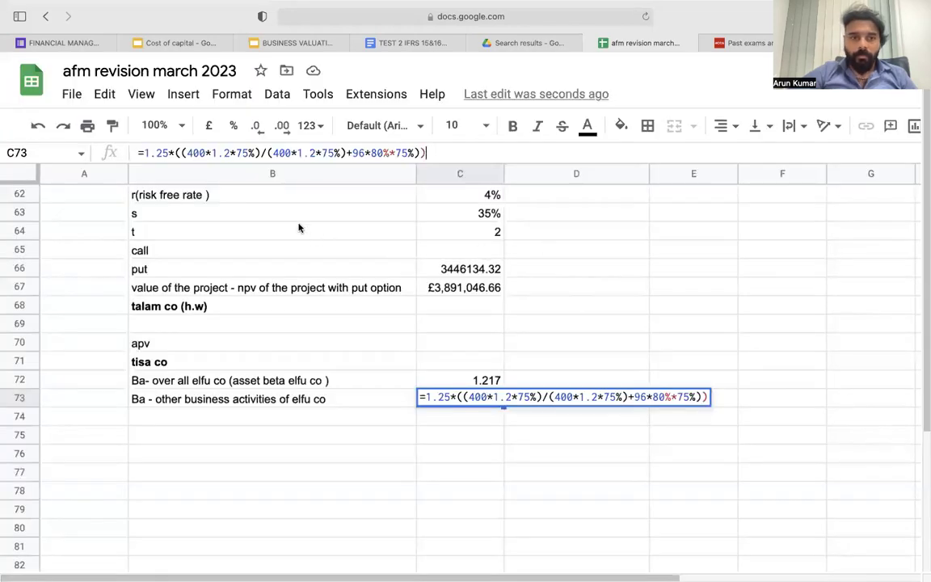
{"action": "left_click", "coordinate": [452, 397]}
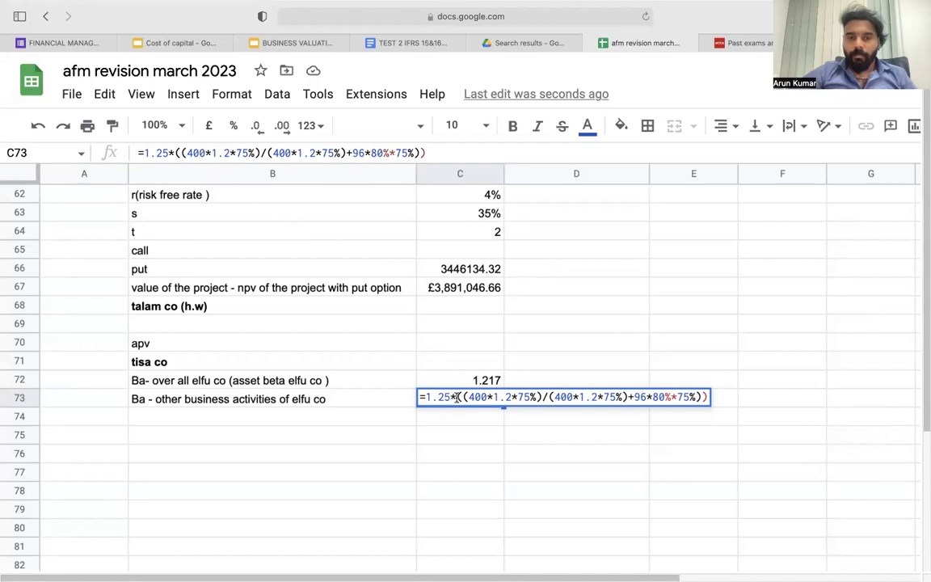
{"action": "key", "text": "BackSpace"}
{"action": "key", "text": "BackSpace"}
{"action": "key", "text": "BackSpace"}
{"action": "key", "text": "BackSpace"}
{"action": "key", "text": "BackSpace"}
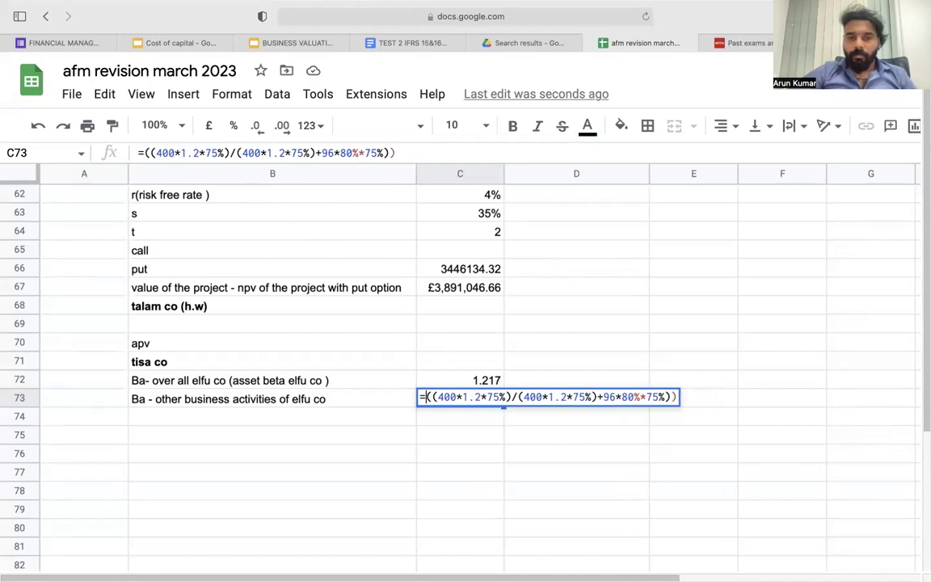
{"action": "key", "text": "Return"}
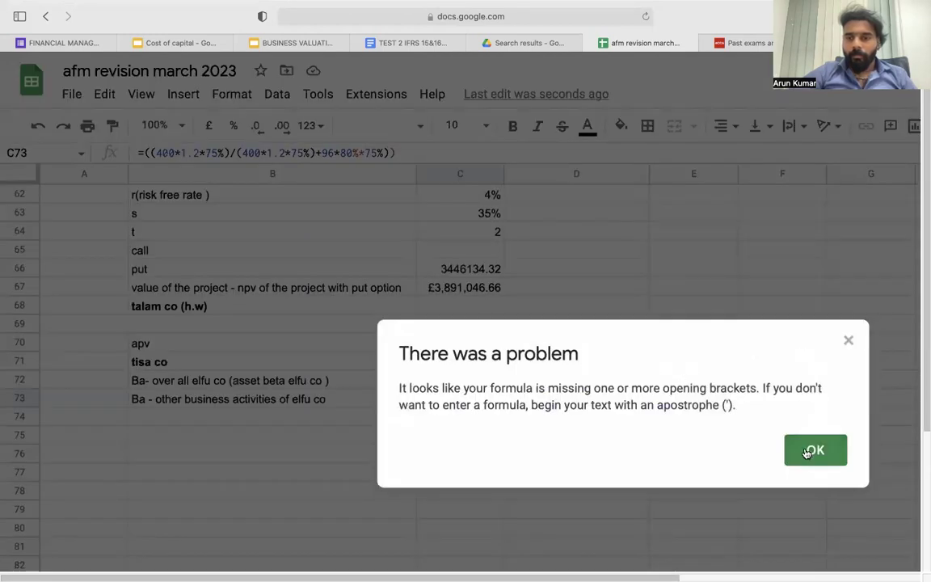
{"action": "left_click", "coordinate": [812, 450]}
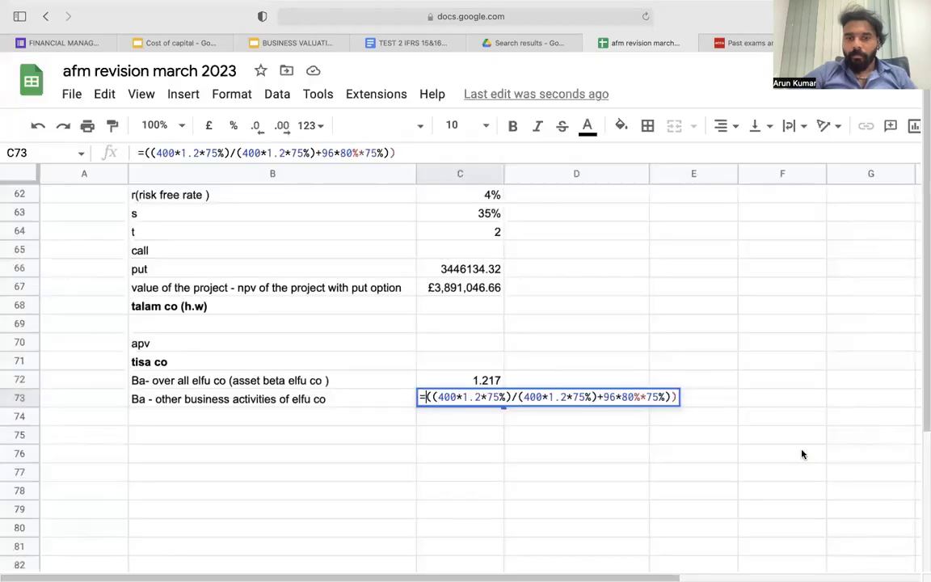
- Insert an opening bracket before 96 in the C73 formula and enter it
{"action": "left_click", "coordinate": [676, 397]}
{"action": "key", "text": "Return"}
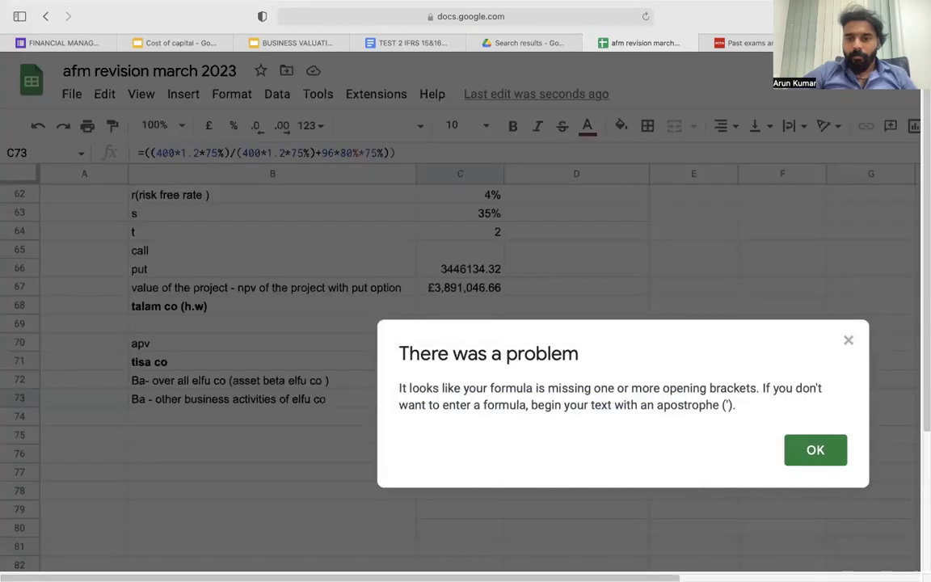
{"action": "left_click", "coordinate": [820, 451]}
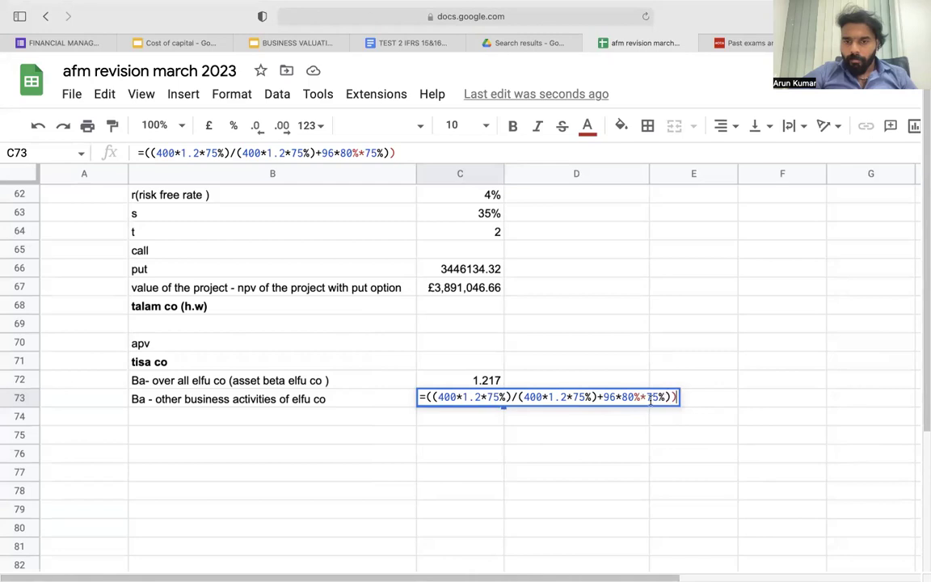
{"action": "left_click", "coordinate": [603, 397]}
{"action": "type", "text": "("}
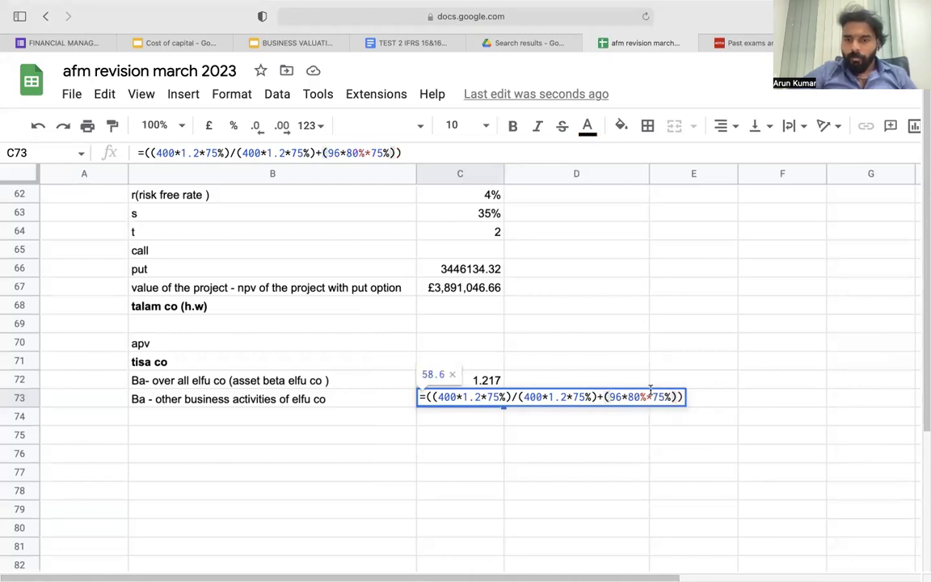
{"action": "key", "text": "Return"}
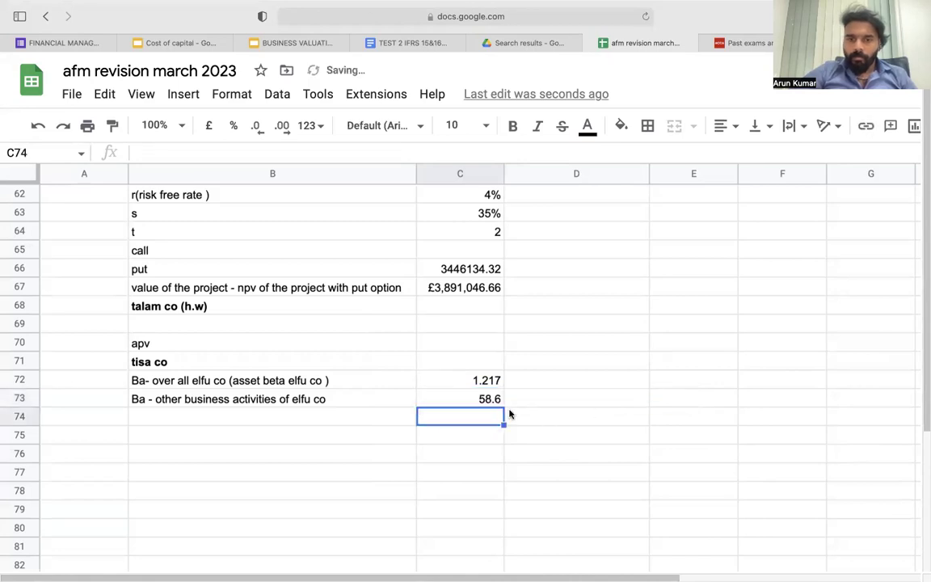
- Delete the +(96*80%*75%) term and the final closing bracket from the formula in C73
{"action": "double_click", "coordinate": [491, 398]}
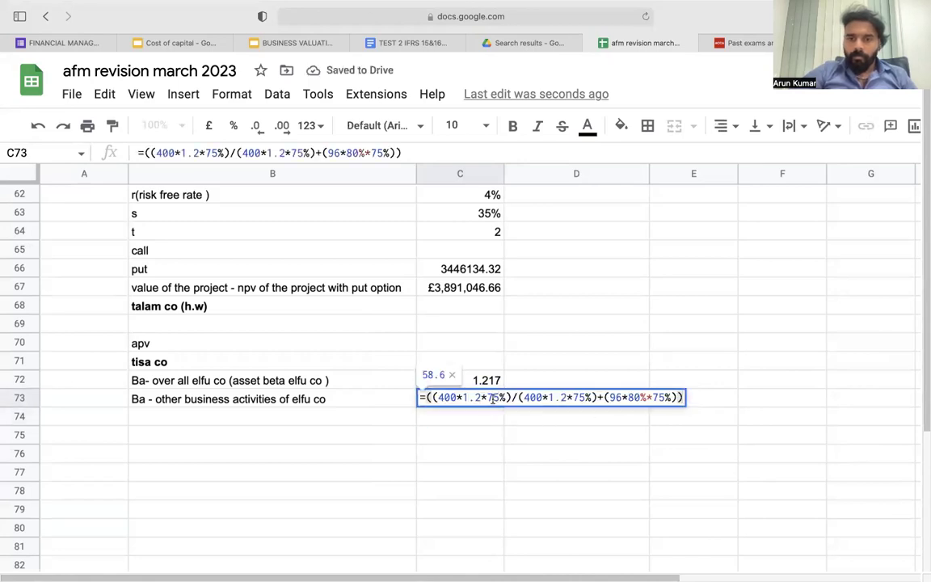
{"action": "key", "text": "Left"}
{"action": "key", "text": "Left"}
{"action": "key", "text": "Left"}
{"action": "key", "text": "Left"}
{"action": "key", "text": "Left"}
{"action": "key", "text": "Left"}
{"action": "key", "text": "Left"}
{"action": "key", "text": "Left"}
{"action": "key", "text": "Left"}
{"action": "key", "text": "Left"}
{"action": "key", "text": "Left"}
{"action": "key", "text": "Left"}
{"action": "key", "text": "Left"}
{"action": "key", "text": "Left"}
{"action": "key", "text": "Left"}
{"action": "key", "text": "Left"}
{"action": "key", "text": "Left"}
{"action": "key", "text": "Left"}
{"action": "key", "text": "Left"}
{"action": "key", "text": "Left"}
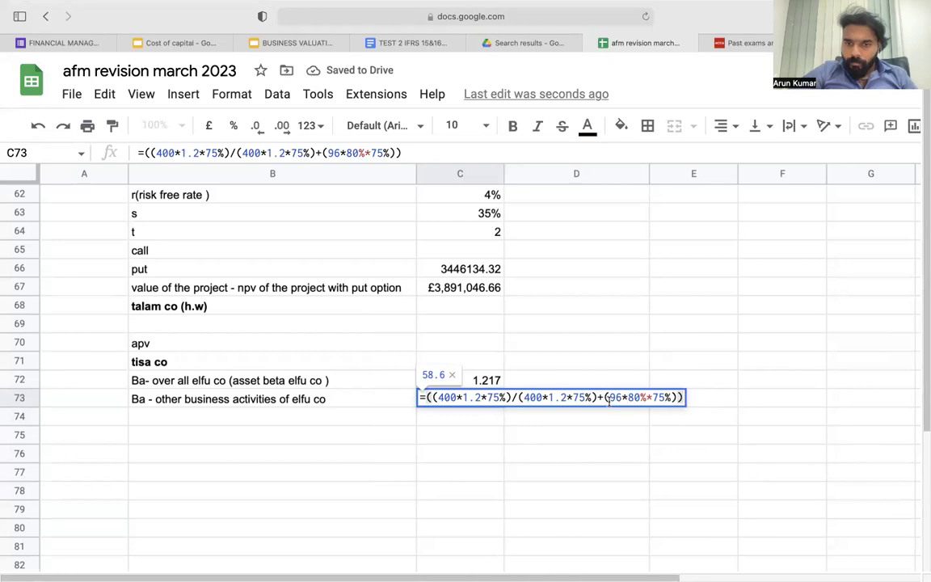
{"action": "key", "text": "Right"}
{"action": "key", "text": "Right"}
{"action": "key", "text": "Right"}
{"action": "key", "text": "Right"}
{"action": "key", "text": "Left"}
{"action": "key", "text": "Left"}
{"action": "key", "text": "Left"}
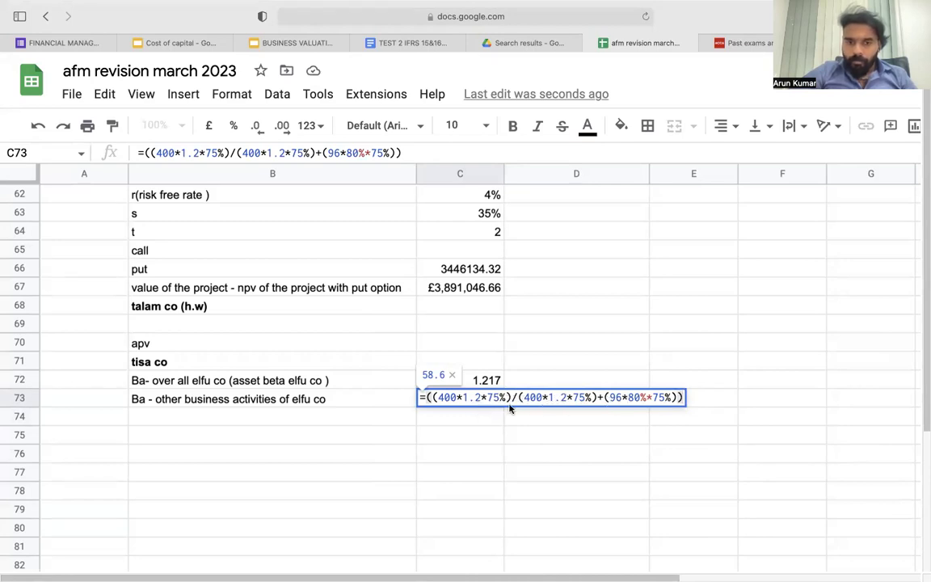
{"action": "left_click", "coordinate": [596, 406]}
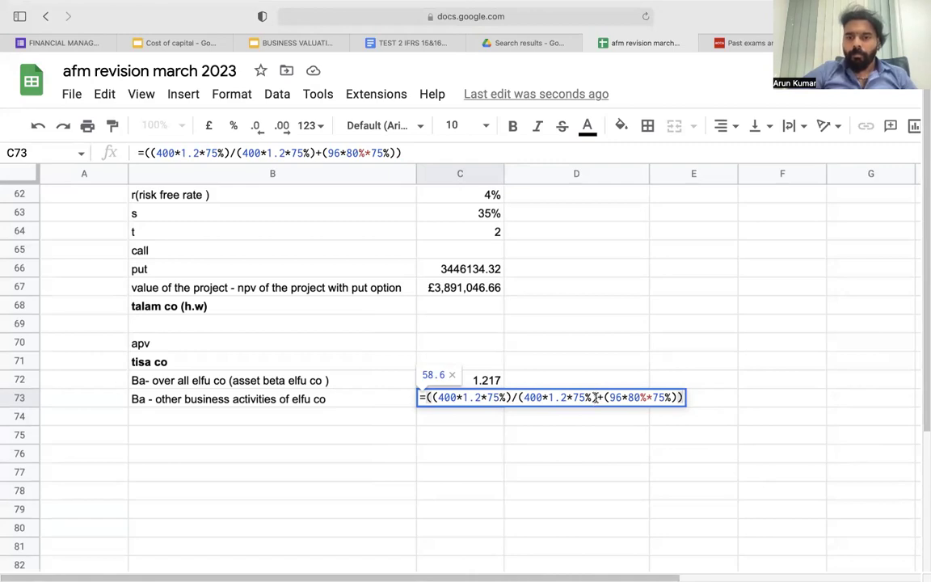
{"action": "key", "text": "Delete"}
{"action": "key", "text": "Delete"}
{"action": "key", "text": "Delete"}
{"action": "key", "text": "Delete"}
{"action": "key", "text": "Delete"}
{"action": "key", "text": "Delete"}
{"action": "key", "text": "Delete"}
{"action": "key", "text": "Delete"}
{"action": "key", "text": "Delete"}
{"action": "key", "text": "Delete"}
{"action": "key", "text": "Delete"}
{"action": "key", "text": "Delete"}
{"action": "key", "text": "Delete"}
{"action": "key", "text": "Delete"}
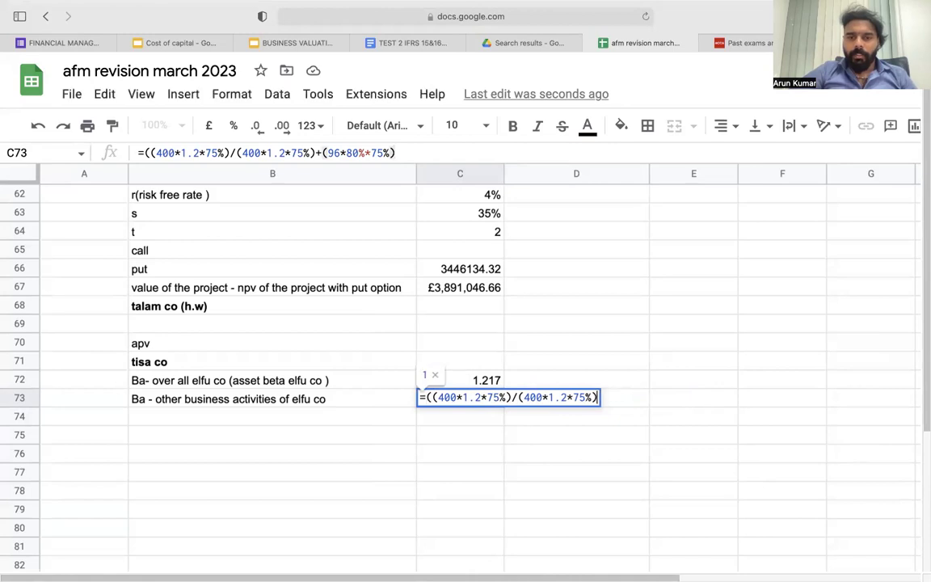
- Delete the /(400*1.2*75%) divisor and the extra opening bracket so C73 contains =(400*1.2*75%)
{"action": "key", "text": "BackSpace"}
{"action": "key", "text": "BackSpace"}
{"action": "key", "text": "BackSpace"}
{"action": "key", "text": "BackSpace"}
{"action": "key", "text": "BackSpace"}
{"action": "key", "text": "BackSpace"}
{"action": "key", "text": "BackSpace"}
{"action": "key", "text": "BackSpace"}
{"action": "key", "text": "BackSpace"}
{"action": "key", "text": "BackSpace"}
{"action": "key", "text": "BackSpace"}
{"action": "key", "text": "BackSpace"}
{"action": "key", "text": "BackSpace"}
{"action": "key", "text": "BackSpace"}
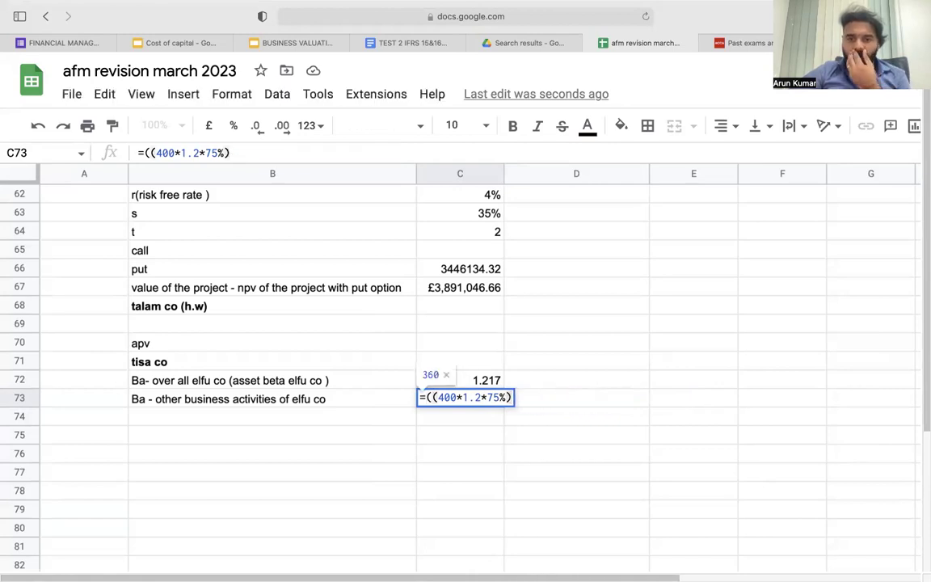
{"action": "left_click", "coordinate": [433, 397]}
{"action": "key", "text": "BackSpace"}
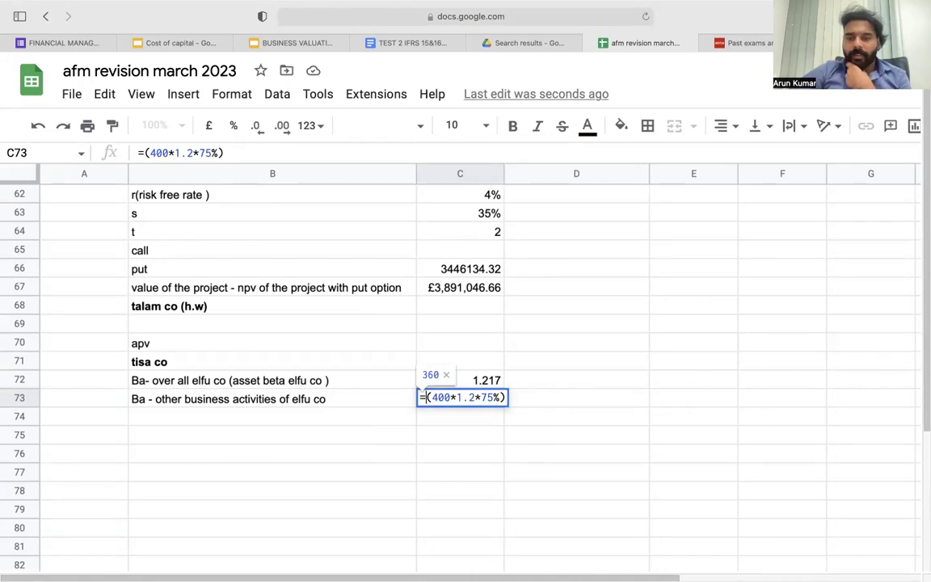
{"action": "key", "text": "Return"}
- Enter the formula =C73+96*80%*75% in D73
{"action": "left_click", "coordinate": [519, 403]}
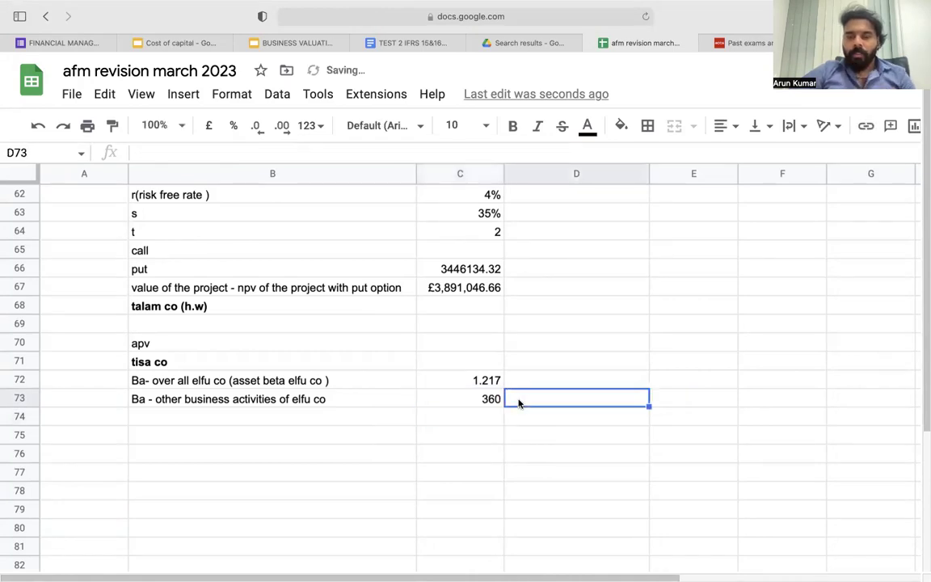
{"action": "type", "text": "="}
{"action": "left_click", "coordinate": [479, 402]}
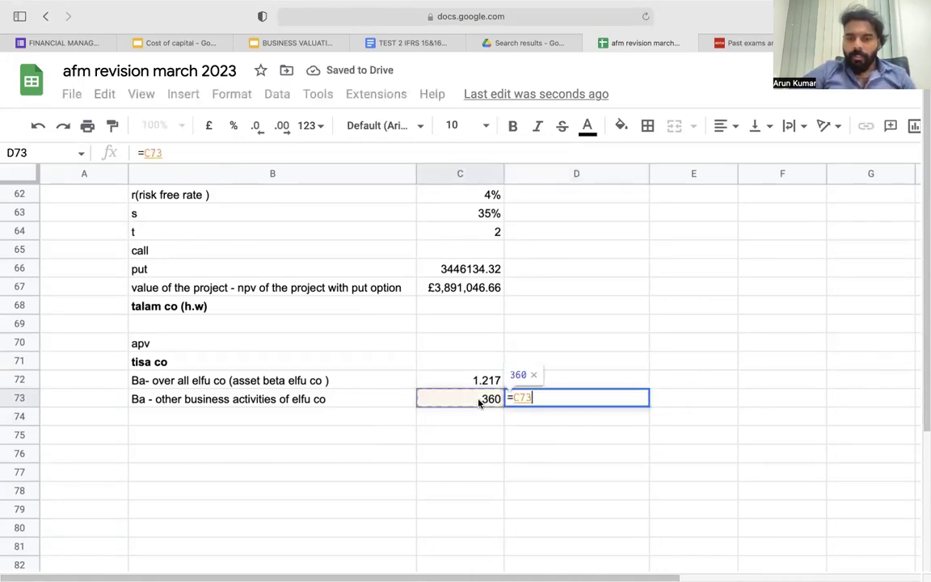
{"action": "type", "text": "+96*8"}
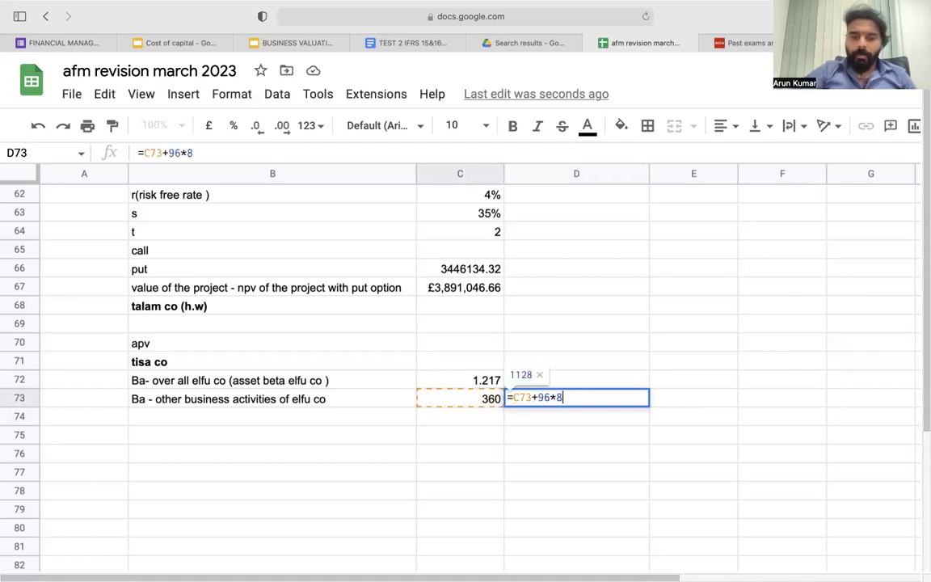
{"action": "type", "text": "0%*"}
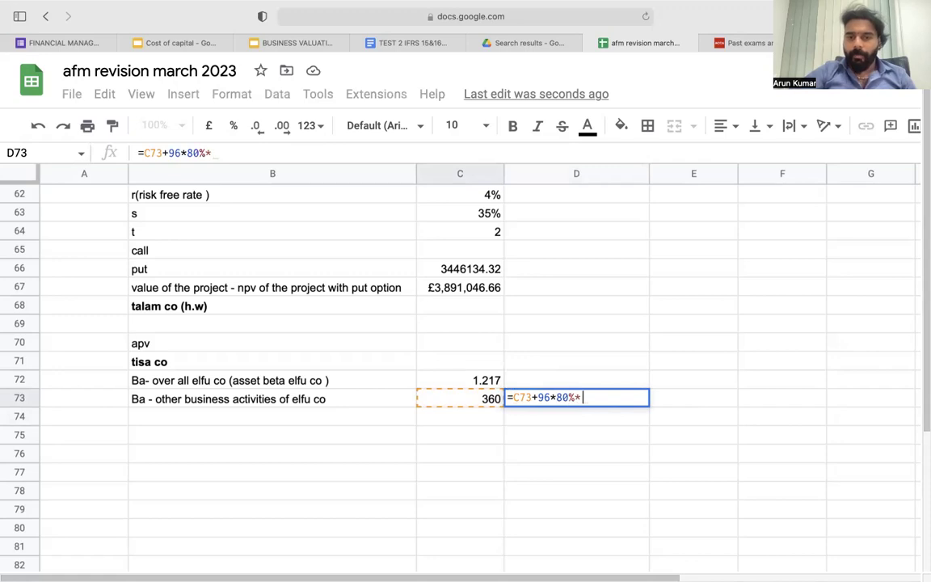
{"action": "type", "text": "75%"}
{"action": "key", "text": "Return"}
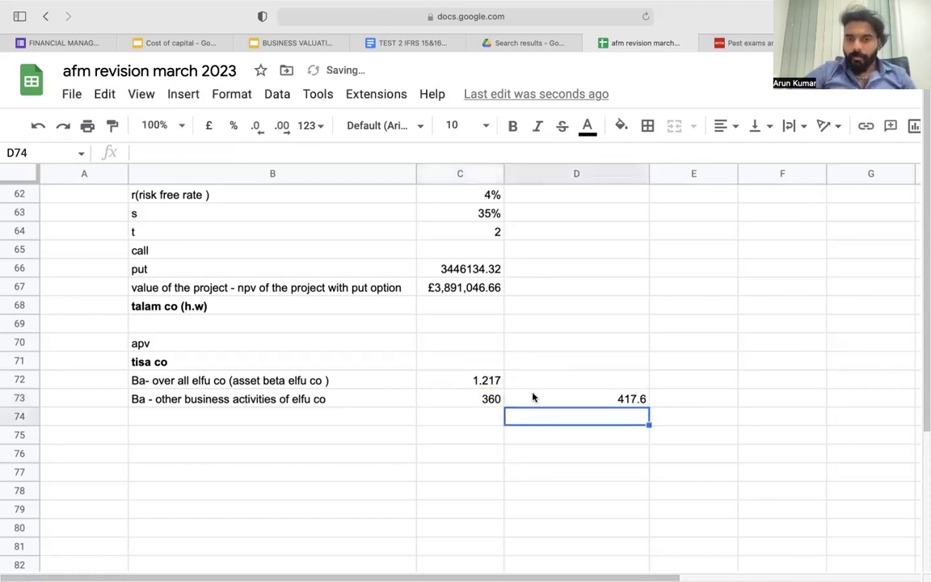
- Enter the formula =(C73/D73)*1.25 in C74
{"action": "left_click", "coordinate": [482, 415]}
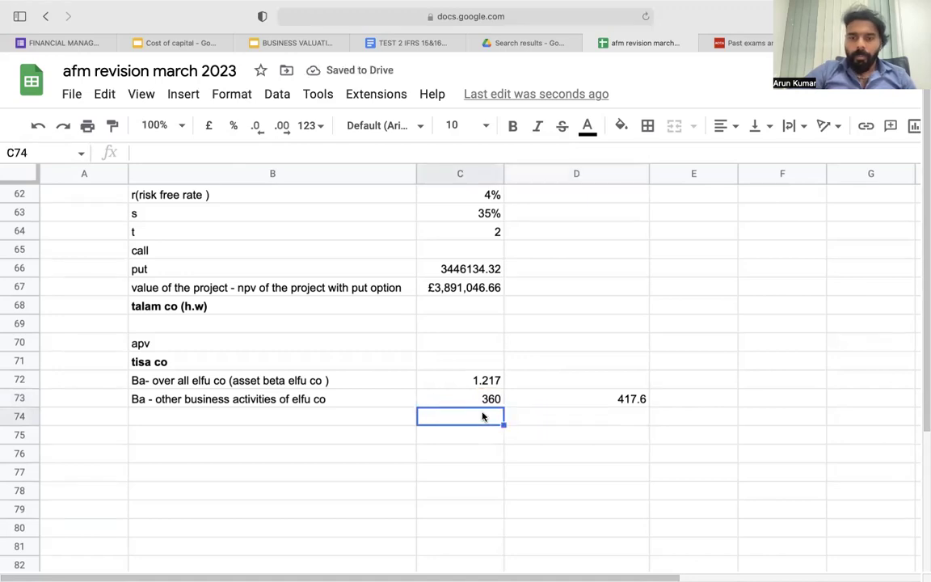
{"action": "type", "text": "="}
{"action": "left_click", "coordinate": [491, 399]}
{"action": "type", "text": "/"}
{"action": "left_click", "coordinate": [611, 399]}
{"action": "type", "text": ")"}
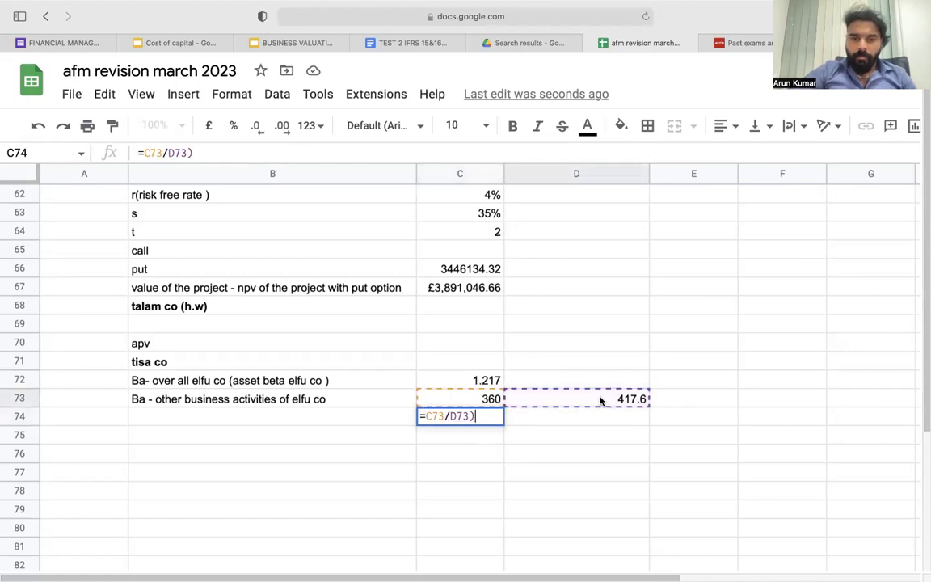
{"action": "left_click", "coordinate": [426, 415]}
{"action": "type", "text": "("}
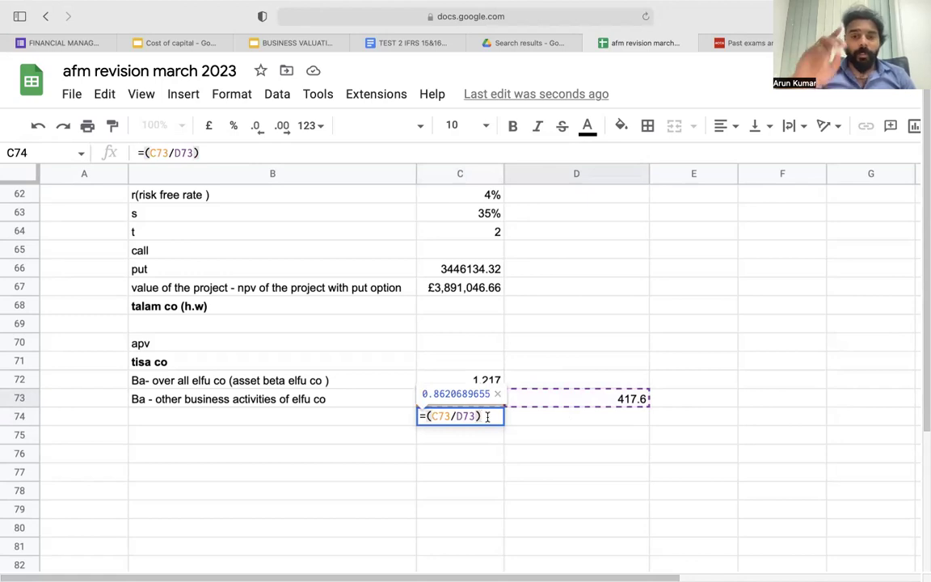
{"action": "type", "text": "*1.25"}
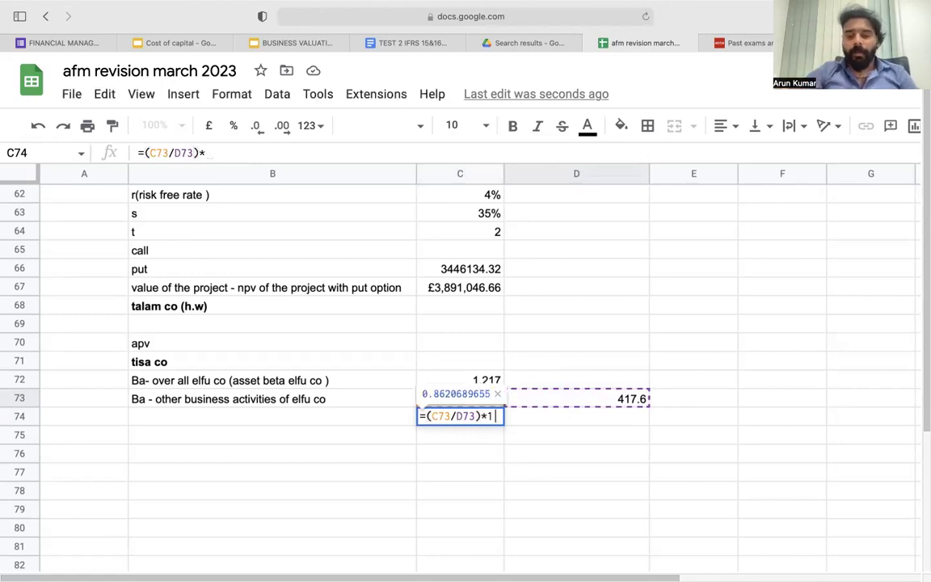
{"action": "key", "text": "Return"}
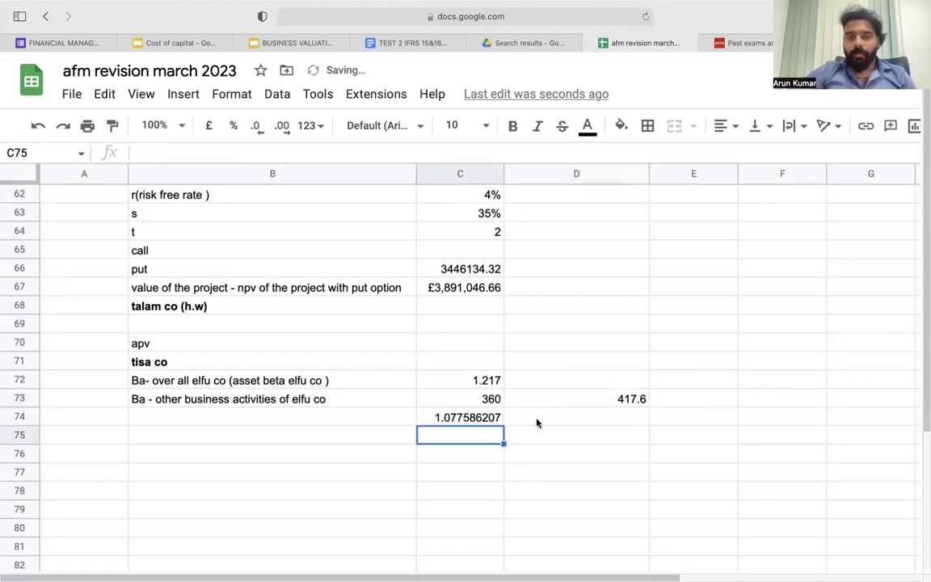
- Reduce the displayed precision of C74 to two decimal places
{"action": "left_click", "coordinate": [479, 419]}
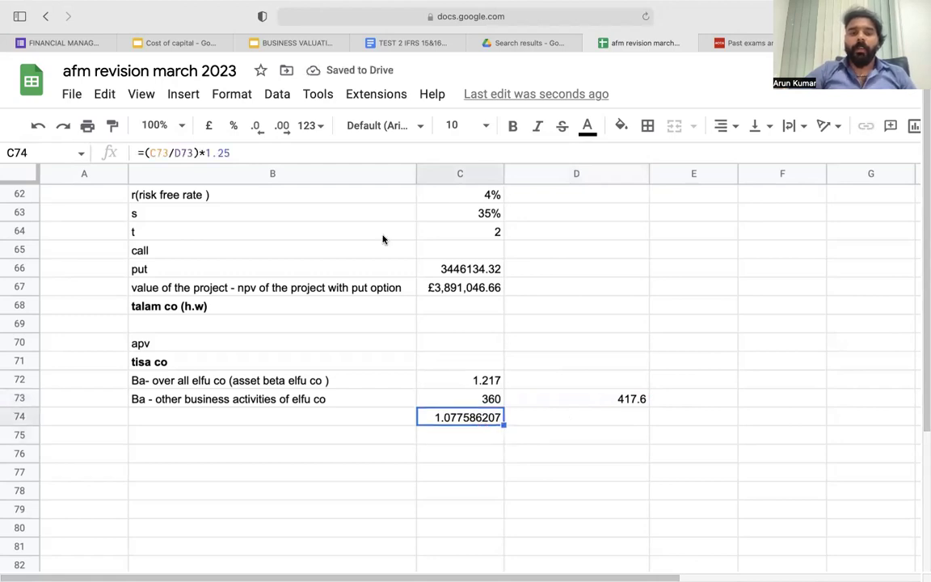
{"action": "left_click", "coordinate": [260, 132]}
{"action": "left_click", "coordinate": [260, 132]}
{"action": "left_click", "coordinate": [260, 133]}
{"action": "left_click", "coordinate": [261, 132]}
{"action": "left_click", "coordinate": [260, 133]}
{"action": "left_click", "coordinate": [260, 132]}
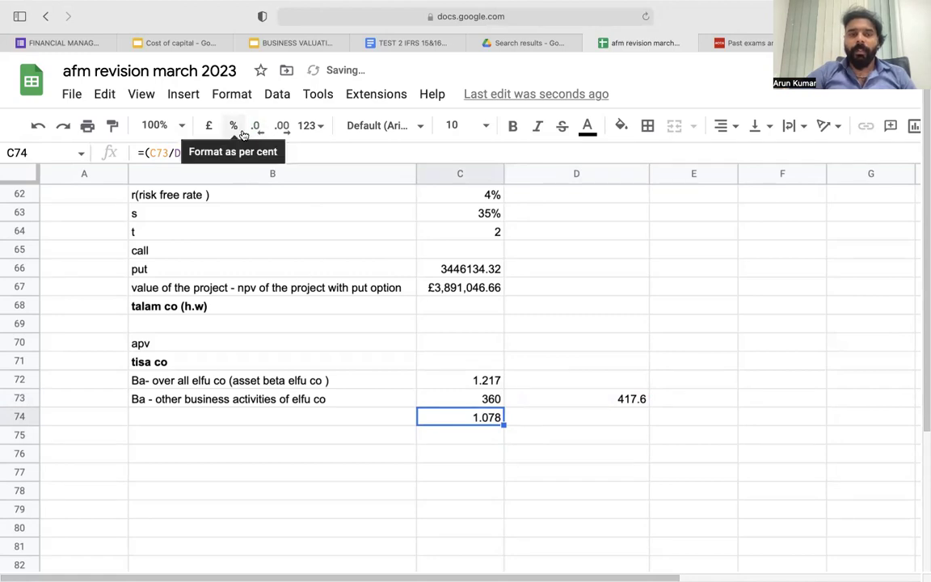
{"action": "left_click", "coordinate": [259, 132]}
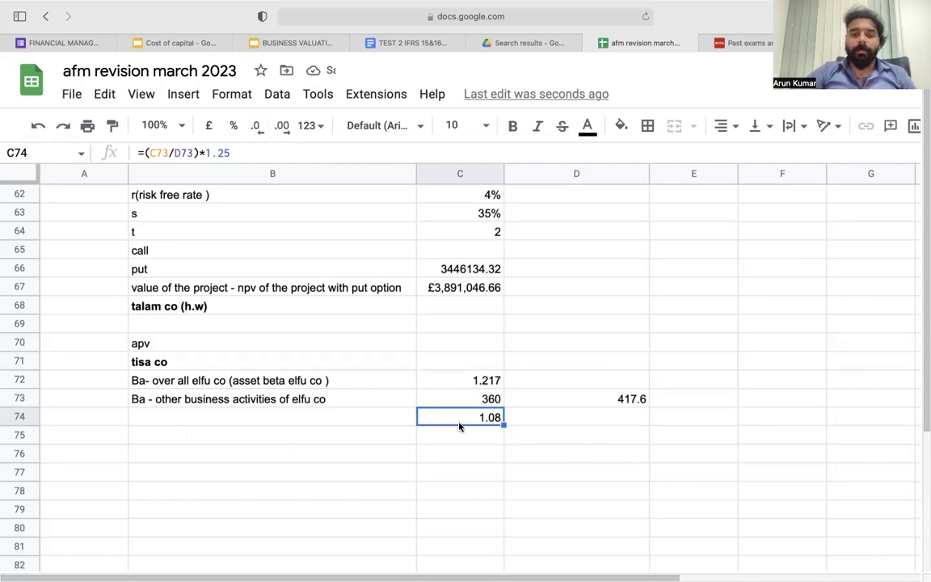
- Label B75 as "over all business risk elfu"
{"action": "left_click", "coordinate": [374, 444]}
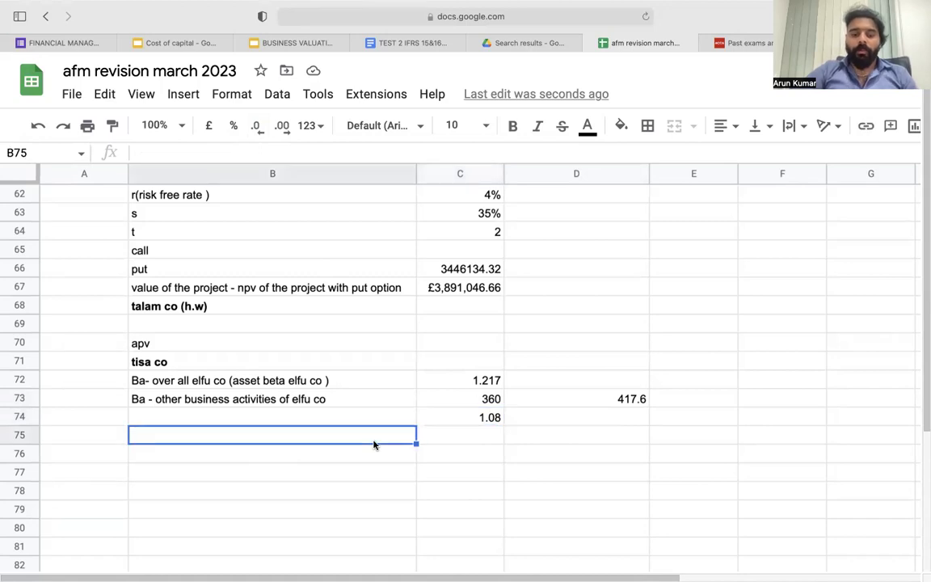
{"action": "type", "text": "ove"}
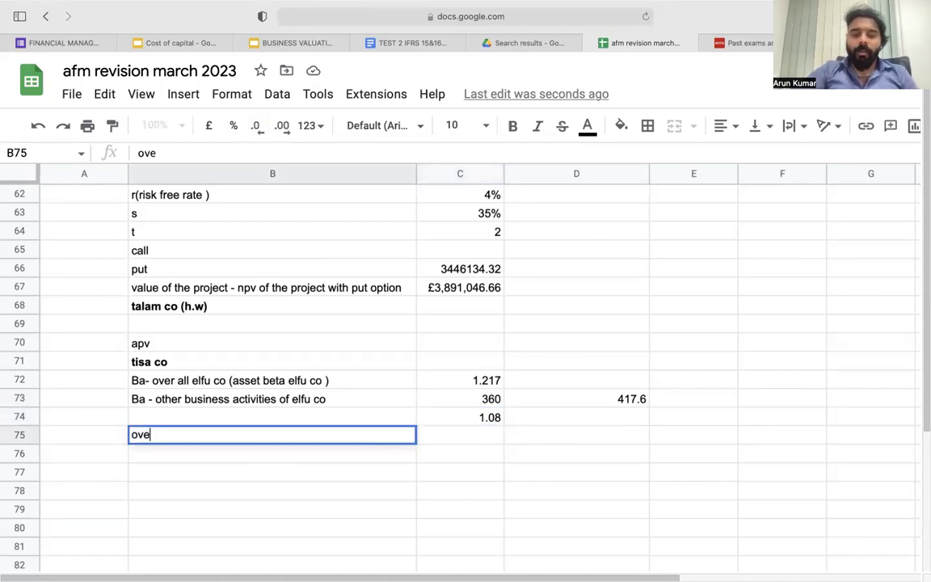
{"action": "type", "text": "r all business risk"}
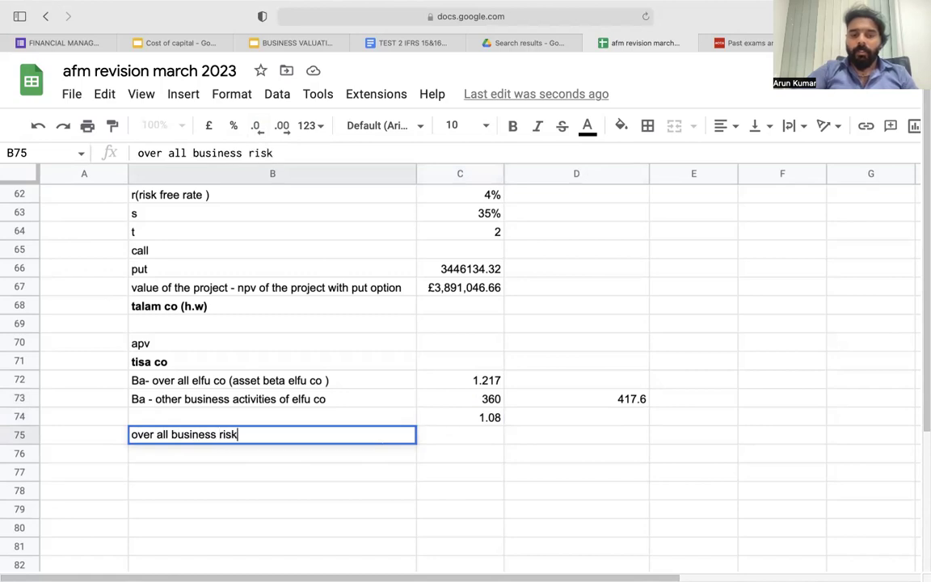
{"action": "type", "text": " elfu"}
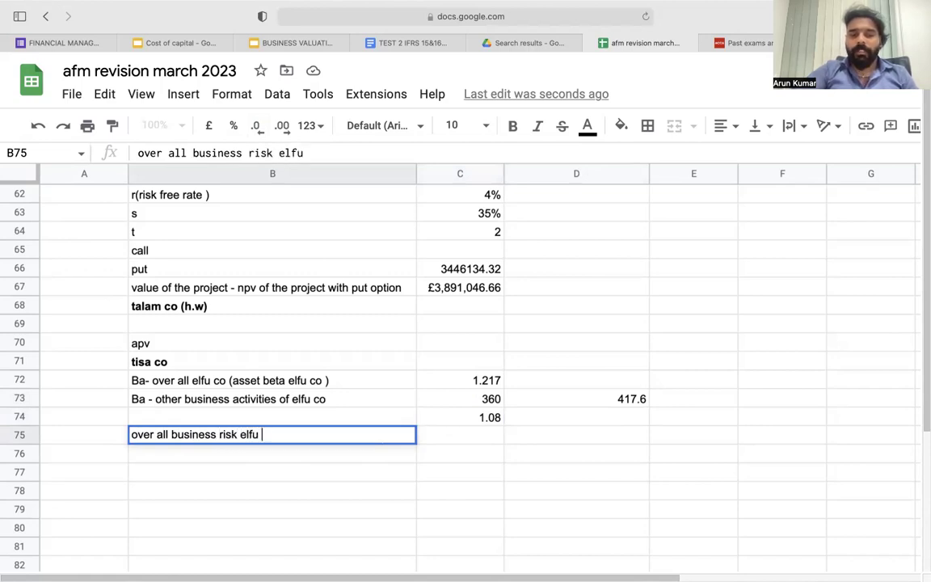
{"action": "left_click", "coordinate": [465, 443]}
{"action": "type", "text": "="}
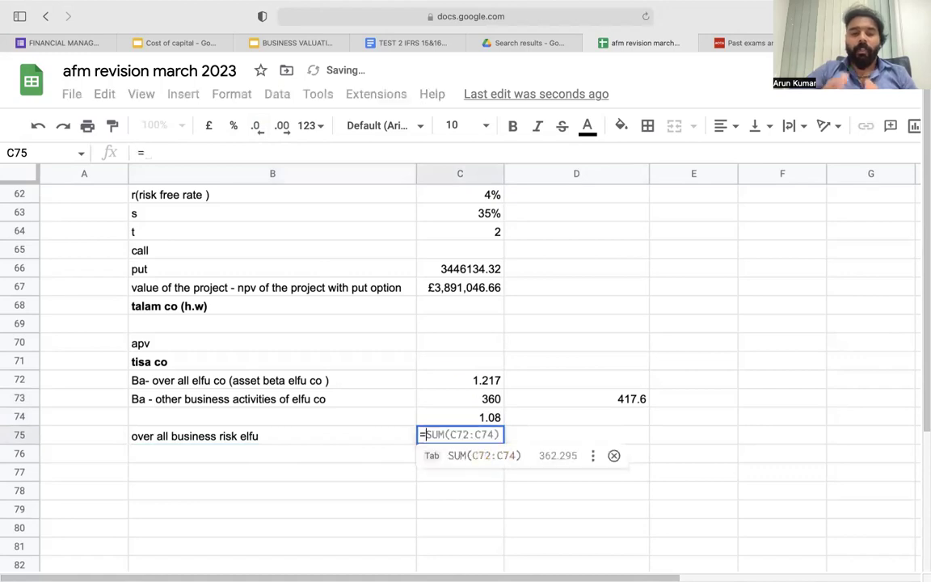
{"action": "key", "text": "Tab"}
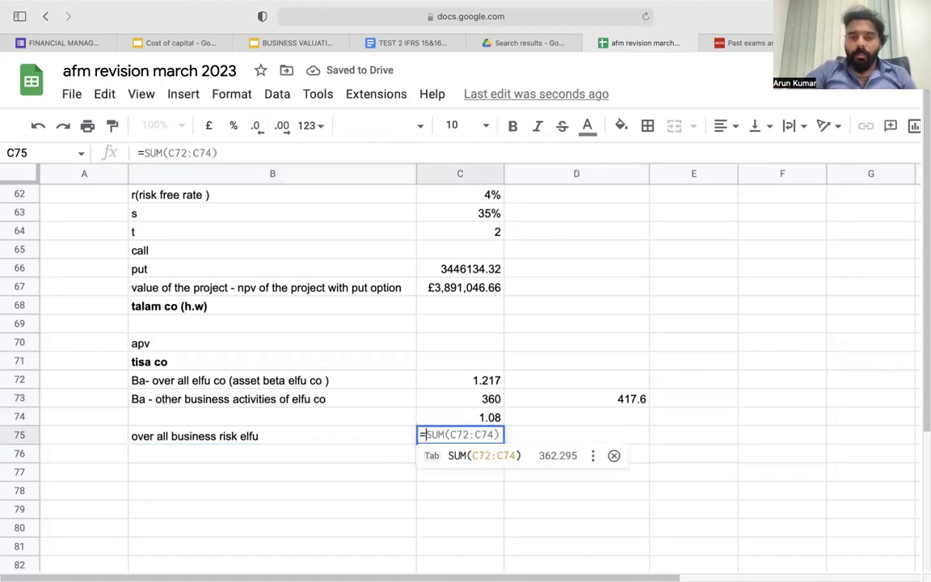
{"action": "key", "text": "BackSpace"}
{"action": "left_click", "coordinate": [366, 437]}
{"action": "double_click", "coordinate": [366, 437]}
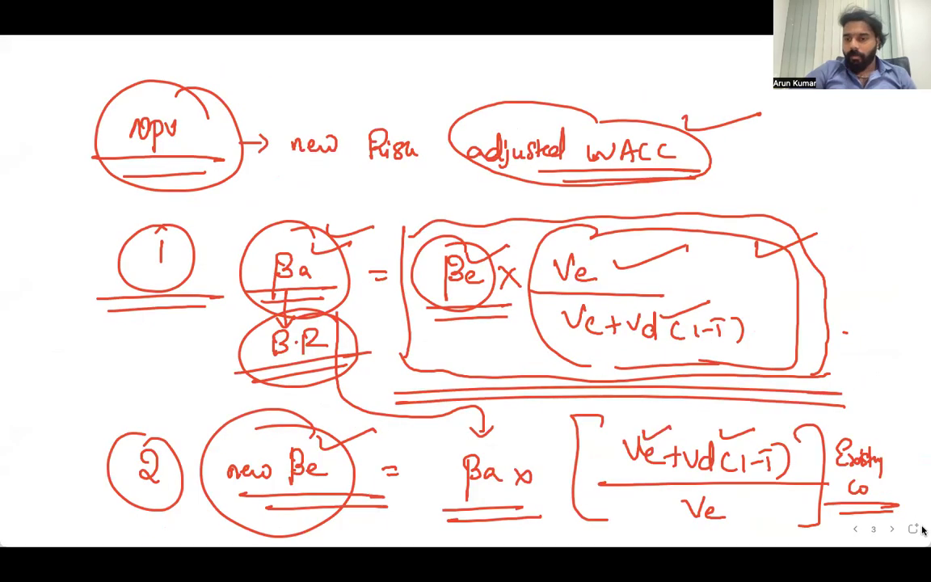
- On a new whiteboard page, handwrite the equation 1.27 = 1.08 × 75% + βa × 25%
{"action": "left_click", "coordinate": [907, 547]}
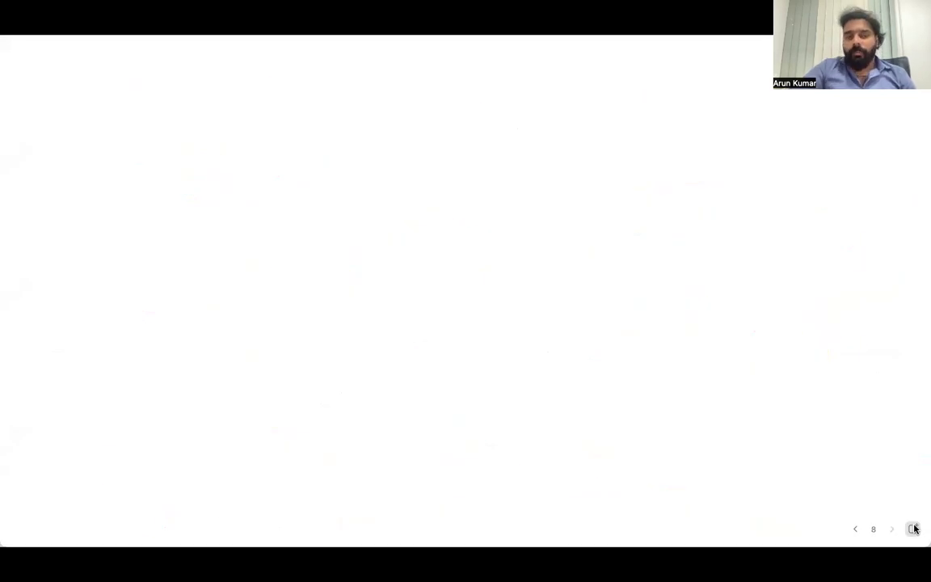
{"action": "mouse_move", "coordinate": [274, 245]}
{"action": "left_mouse_down"}
{"action": "mouse_move", "coordinate": [277, 264]}
{"action": "mouse_move", "coordinate": [313, 264]}
{"action": "mouse_move", "coordinate": [333, 247]}
{"action": "mouse_move", "coordinate": [325, 265]}
{"action": "mouse_move", "coordinate": [368, 252]}
{"action": "left_mouse_up"}
{"action": "left_click", "coordinate": [287, 260]}
{"action": "left_click_drag", "start_coordinate": [351, 261], "coordinate": [369, 260]}
{"action": "mouse_move", "coordinate": [428, 242]}
{"action": "left_mouse_down"}
{"action": "mouse_move", "coordinate": [427, 258]}
{"action": "mouse_move", "coordinate": [474, 244]}
{"action": "mouse_move", "coordinate": [505, 263]}
{"action": "left_mouse_up"}
{"action": "left_click", "coordinate": [437, 253]}
{"action": "mouse_move", "coordinate": [504, 246]}
{"action": "left_mouse_down"}
{"action": "mouse_move", "coordinate": [493, 262]}
{"action": "mouse_move", "coordinate": [544, 267]}
{"action": "mouse_move", "coordinate": [560, 246]}
{"action": "mouse_move", "coordinate": [570, 267]}
{"action": "mouse_move", "coordinate": [614, 258]}
{"action": "mouse_move", "coordinate": [602, 268]}
{"action": "left_mouse_up"}
{"action": "mouse_move", "coordinate": [650, 247]}
{"action": "left_mouse_down"}
{"action": "mouse_move", "coordinate": [649, 274]}
{"action": "mouse_move", "coordinate": [703, 261]}
{"action": "mouse_move", "coordinate": [690, 260]}
{"action": "left_mouse_up"}
{"action": "left_click_drag", "start_coordinate": [723, 247], "coordinate": [737, 261]}
{"action": "mouse_move", "coordinate": [753, 251]}
{"action": "left_mouse_down"}
{"action": "mouse_move", "coordinate": [754, 260]}
{"action": "mouse_move", "coordinate": [756, 244]}
{"action": "left_mouse_up"}
{"action": "left_click_drag", "start_coordinate": [774, 244], "coordinate": [763, 264]}
{"action": "left_click", "coordinate": [765, 248]}
{"action": "left_click", "coordinate": [775, 262]}
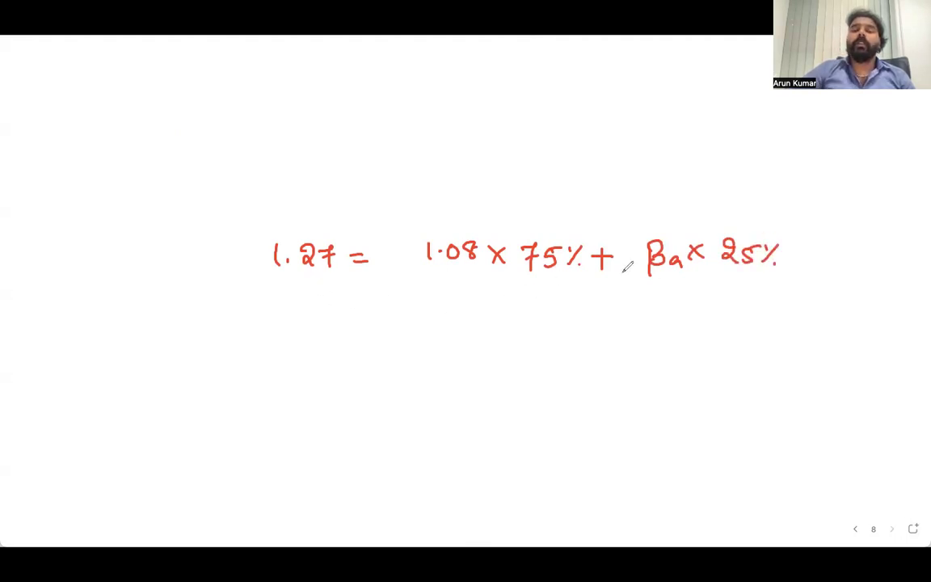
- Double-underline 1.27 and 1.08 × 75% in the equation, and handwrite the rearranged fraction (1.27 − 1.08 × 75%) over 25% below
{"action": "left_click_drag", "start_coordinate": [267, 283], "coordinate": [350, 287]}
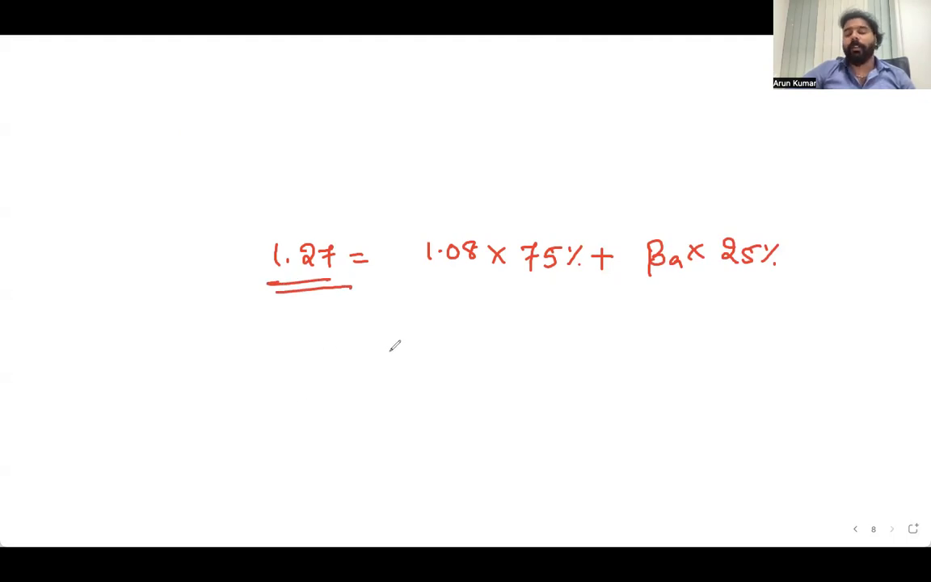
{"action": "left_click", "coordinate": [349, 351]}
{"action": "mouse_move", "coordinate": [341, 338]}
{"action": "left_mouse_down"}
{"action": "mouse_move", "coordinate": [339, 362]}
{"action": "mouse_move", "coordinate": [422, 354]}
{"action": "left_mouse_up"}
{"action": "mouse_move", "coordinate": [441, 286]}
{"action": "left_mouse_down"}
{"action": "mouse_move", "coordinate": [575, 281]}
{"action": "mouse_move", "coordinate": [564, 288]}
{"action": "left_mouse_up"}
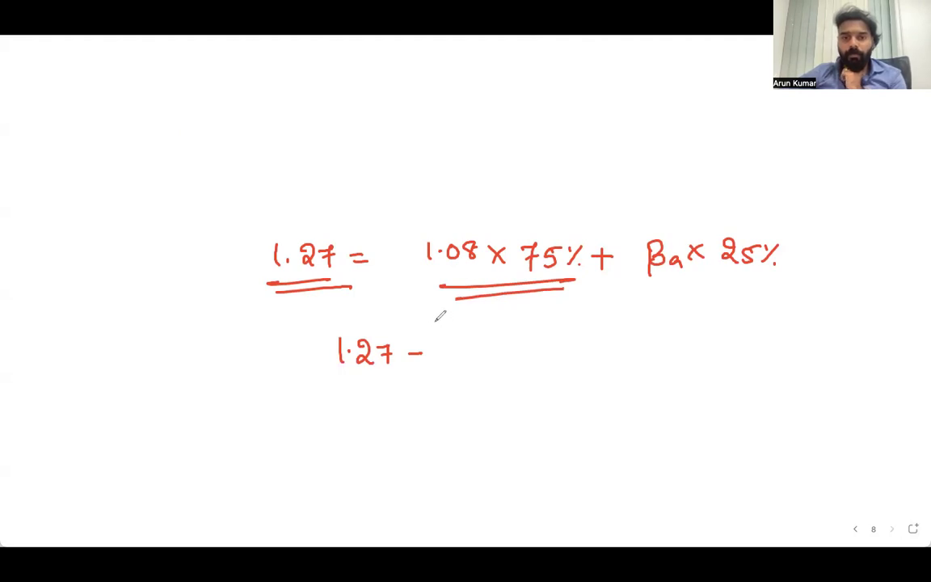
{"action": "mouse_move", "coordinate": [449, 340]}
{"action": "left_mouse_down"}
{"action": "mouse_move", "coordinate": [448, 365]}
{"action": "mouse_move", "coordinate": [470, 346]}
{"action": "mouse_move", "coordinate": [492, 345]}
{"action": "mouse_move", "coordinate": [536, 362]}
{"action": "mouse_move", "coordinate": [523, 365]}
{"action": "mouse_move", "coordinate": [604, 362]}
{"action": "left_mouse_up"}
{"action": "left_click", "coordinate": [457, 358]}
{"action": "left_click", "coordinate": [613, 361]}
{"action": "left_click_drag", "start_coordinate": [315, 387], "coordinate": [643, 385]}
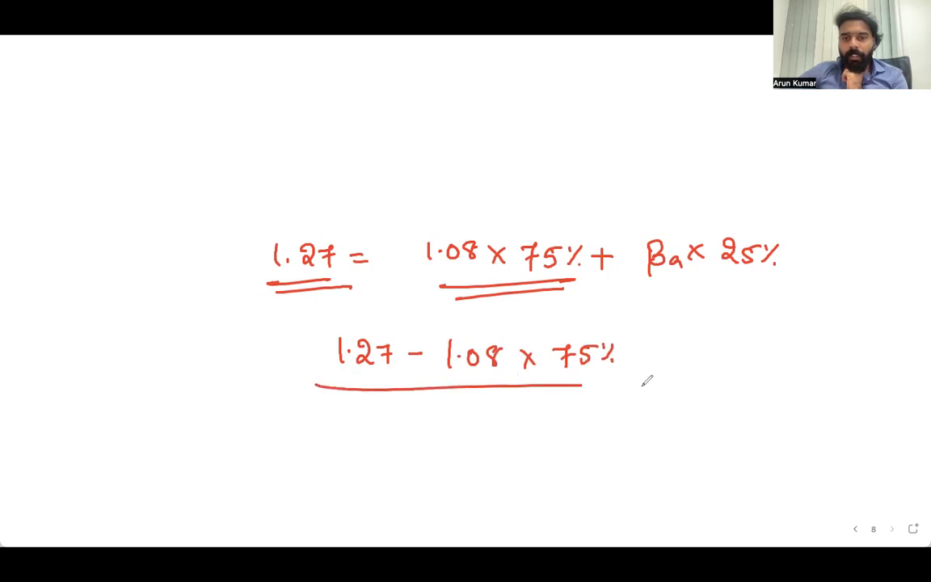
{"action": "mouse_move", "coordinate": [443, 413]}
{"action": "left_mouse_down"}
{"action": "mouse_move", "coordinate": [458, 435]}
{"action": "mouse_move", "coordinate": [483, 433]}
{"action": "mouse_move", "coordinate": [501, 413]}
{"action": "left_mouse_up"}
{"action": "left_click_drag", "start_coordinate": [521, 415], "coordinate": [511, 434]}
{"action": "left_click", "coordinate": [511, 415]}
{"action": "left_click", "coordinate": [526, 430]}
- Complete the fraction with "= βa", circle and underline βa, and add an underlined note marking it as the other component's beta
{"action": "left_click_drag", "start_coordinate": [677, 374], "coordinate": [693, 373]}
{"action": "mouse_move", "coordinate": [678, 384]}
{"action": "left_mouse_down"}
{"action": "mouse_move", "coordinate": [715, 399]}
{"action": "mouse_move", "coordinate": [720, 387]}
{"action": "mouse_move", "coordinate": [753, 373]}
{"action": "mouse_move", "coordinate": [760, 387]}
{"action": "left_mouse_up"}
{"action": "mouse_move", "coordinate": [694, 398]}
{"action": "left_mouse_down"}
{"action": "mouse_move", "coordinate": [771, 396]}
{"action": "mouse_move", "coordinate": [756, 409]}
{"action": "left_mouse_up"}
{"action": "mouse_move", "coordinate": [704, 346]}
{"action": "left_mouse_down"}
{"action": "mouse_move", "coordinate": [750, 339]}
{"action": "mouse_move", "coordinate": [762, 388]}
{"action": "mouse_move", "coordinate": [802, 358]}
{"action": "mouse_move", "coordinate": [831, 374]}
{"action": "mouse_move", "coordinate": [833, 355]}
{"action": "mouse_move", "coordinate": [872, 387]}
{"action": "mouse_move", "coordinate": [874, 375]}
{"action": "left_mouse_up"}
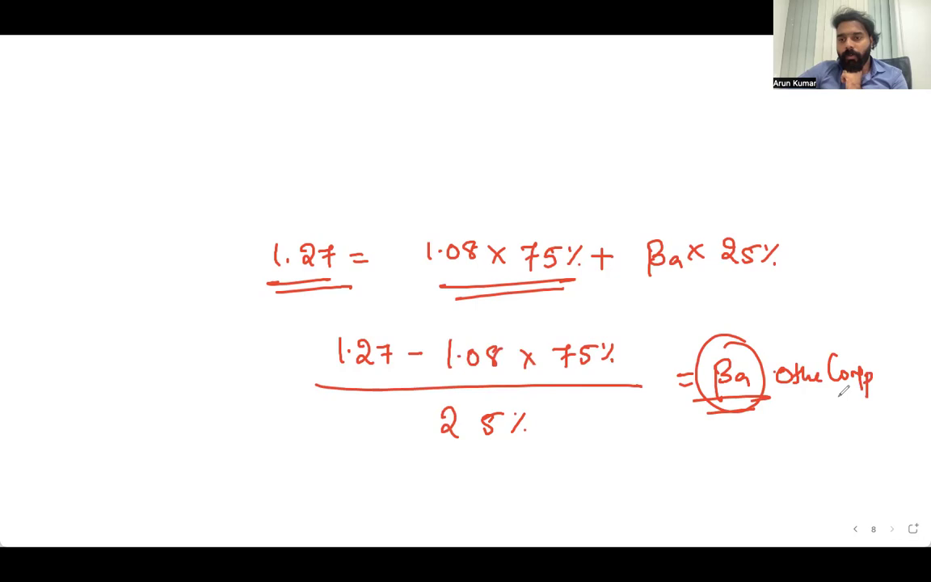
{"action": "left_click_drag", "start_coordinate": [818, 399], "coordinate": [880, 396]}
{"action": "left_click_drag", "start_coordinate": [835, 406], "coordinate": [883, 397]}
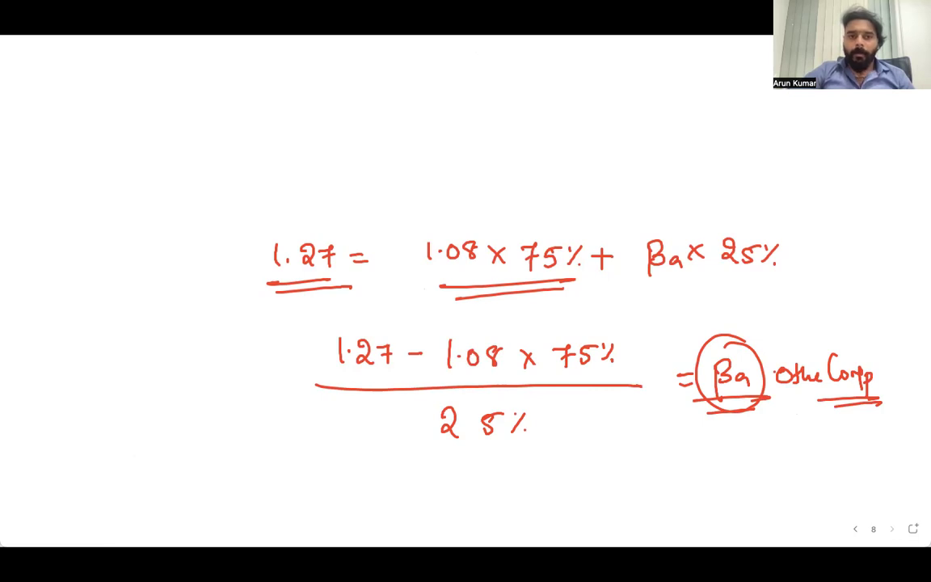
- Switch back to the spreadsheet and enter the formula =1.27-(1.08*75%) in C75
{"action": "key", "text": "super+Tab"}
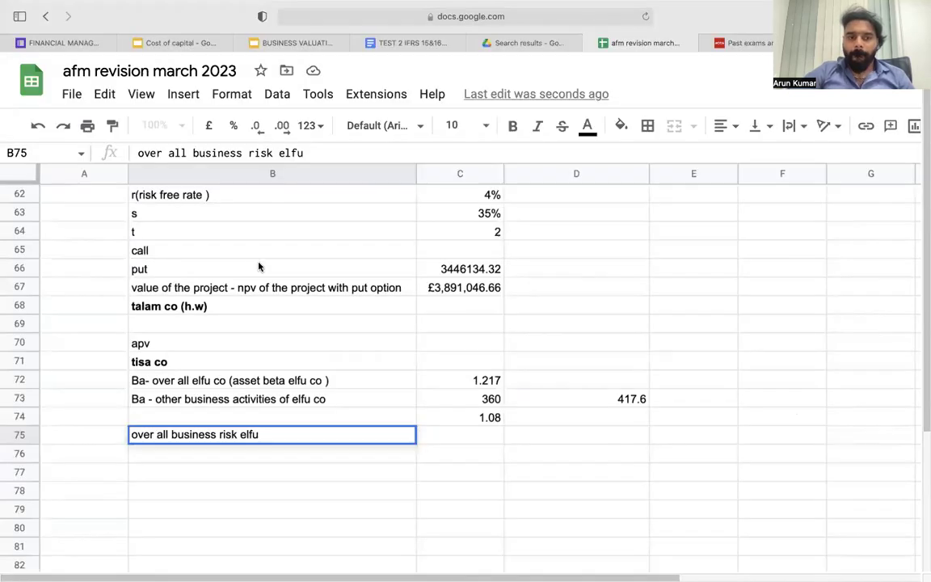
{"action": "left_click", "coordinate": [430, 440]}
{"action": "type", "text": "=1."}
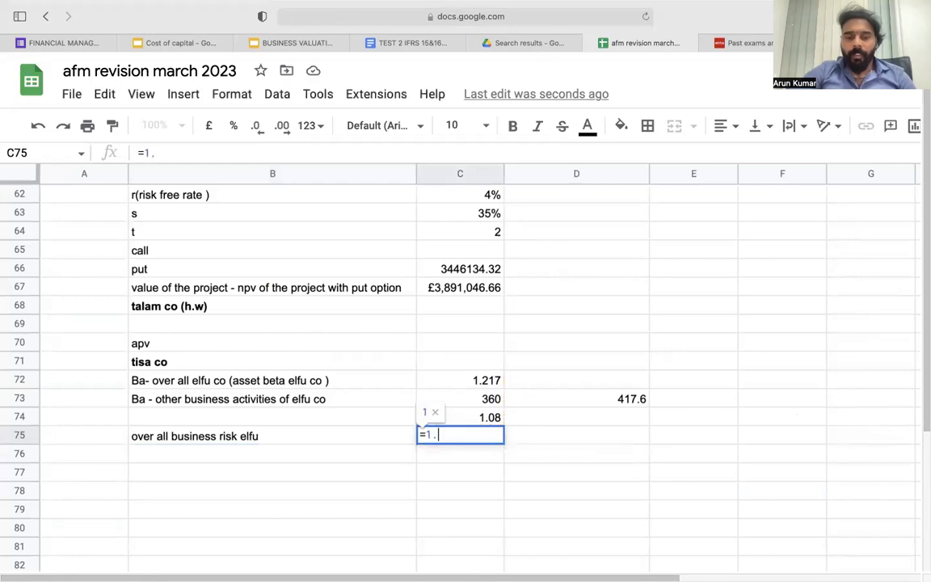
{"action": "type", "text": "27-("}
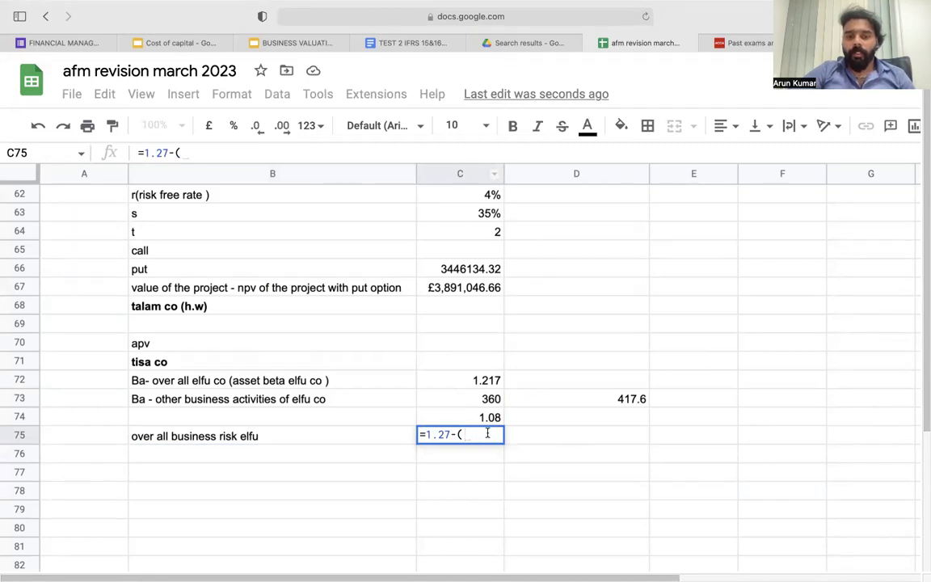
{"action": "type", "text": "1.08"}
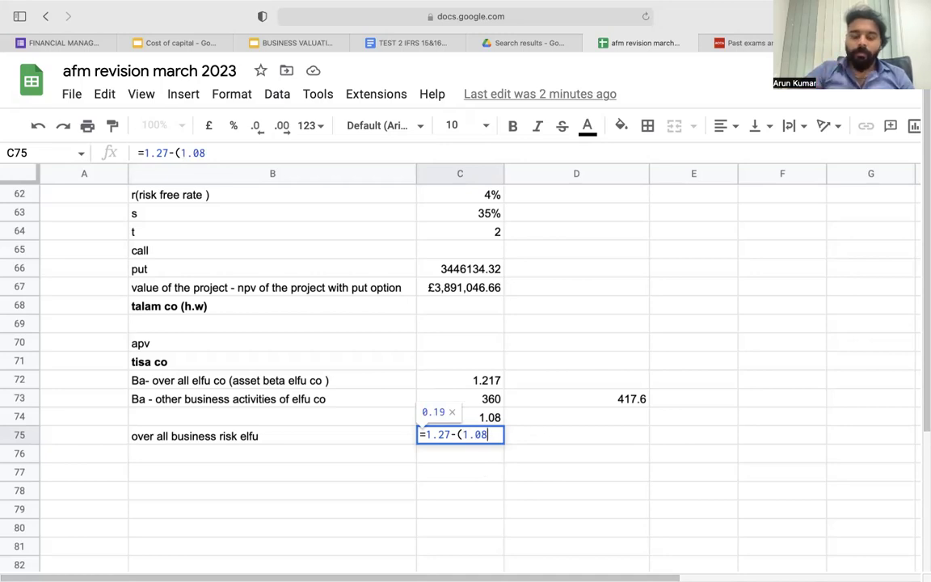
{"action": "type", "text": "*75%)"}
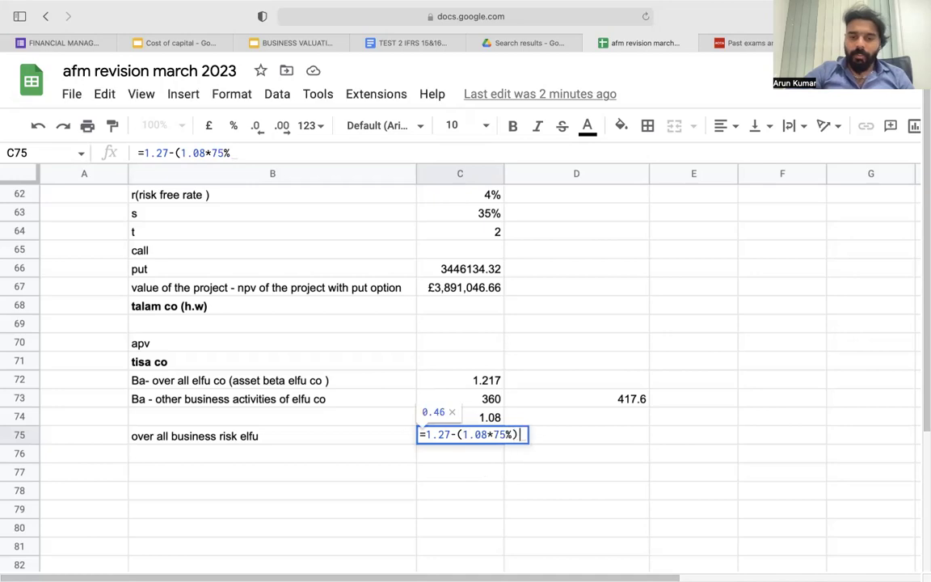
{"action": "key", "text": "Return"}
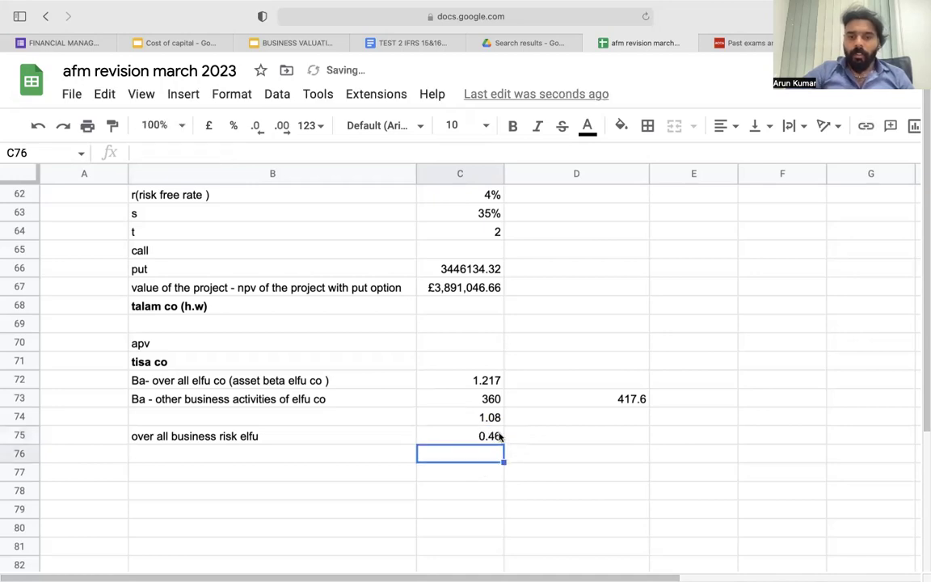
- Enter the formula =C75/25% in D75
{"action": "left_click", "coordinate": [513, 441]}
{"action": "type", "text": "="}
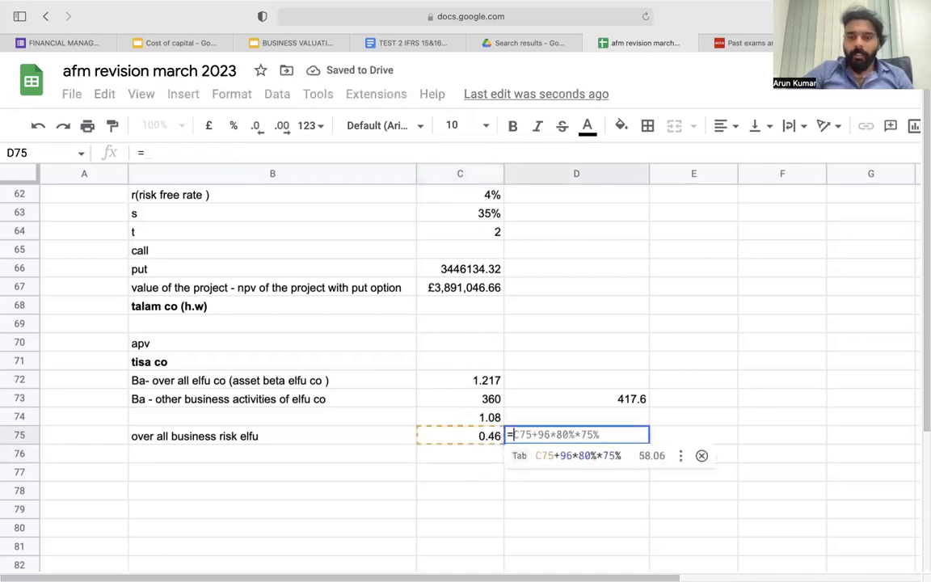
{"action": "left_click", "coordinate": [495, 439]}
{"action": "type", "text": "/25%"}
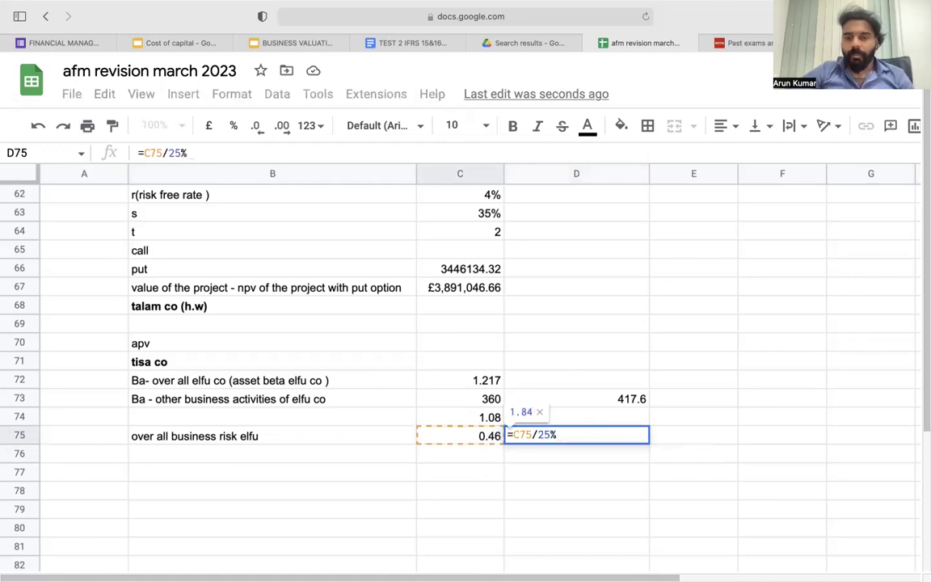
{"action": "key", "text": "Return"}
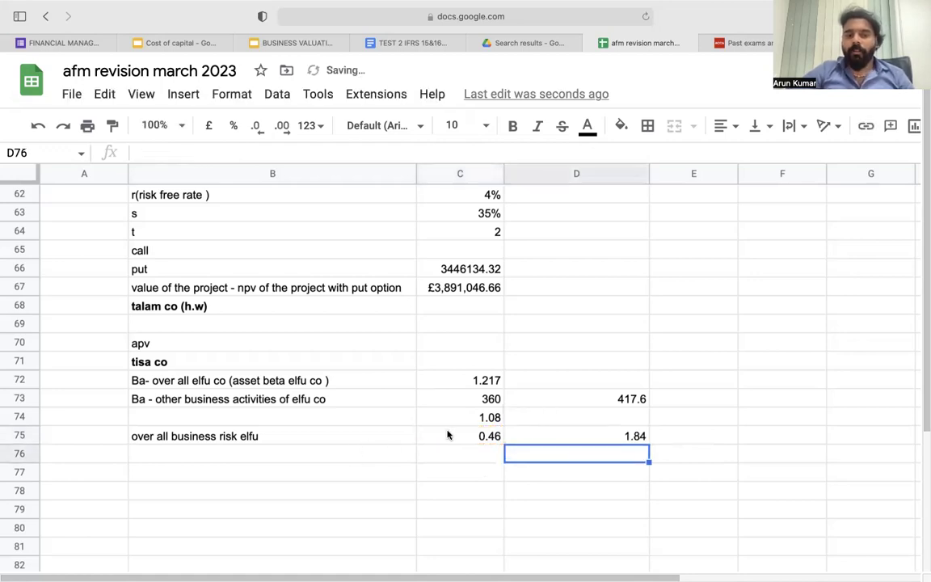
- Append 1.27 to the label in B75 so it reads "over all business risk elfu 1.27"
{"action": "double_click", "coordinate": [358, 440]}
{"action": "type", "text": "1.27"}
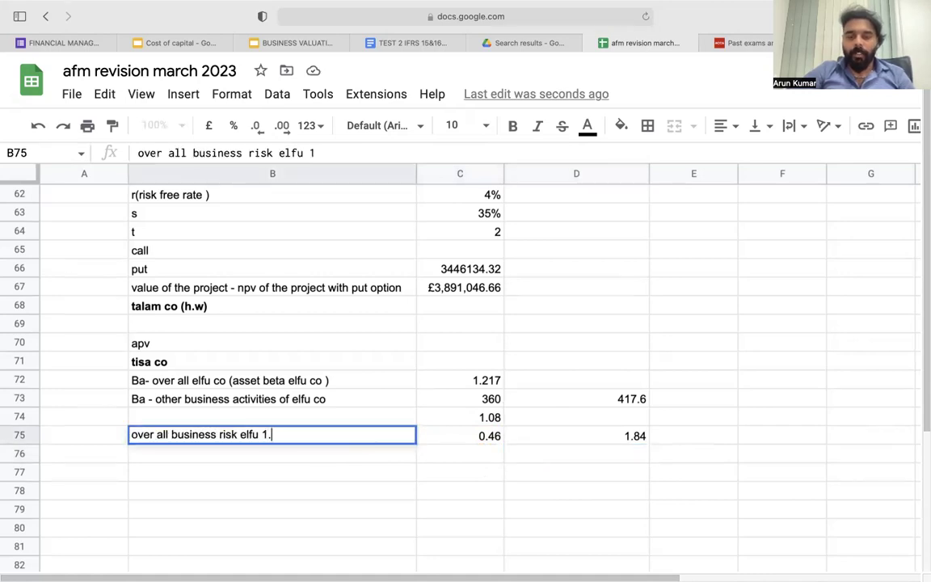
{"action": "left_click", "coordinate": [361, 450]}
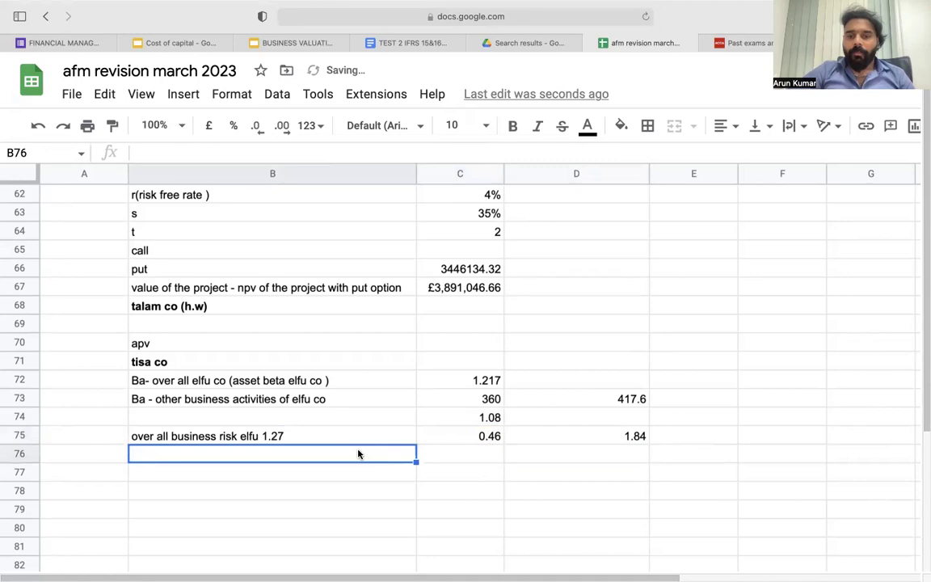
{"action": "left_click", "coordinate": [677, 438]}
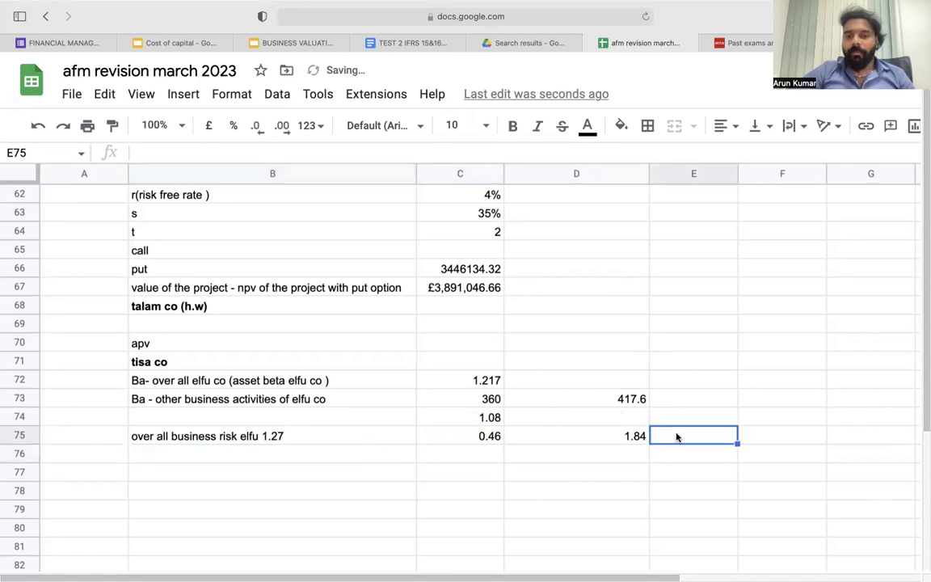
- Label B76 as "business risk of process that we are investing"
{"action": "left_click", "coordinate": [328, 457]}
{"action": "type", "text": "business "}
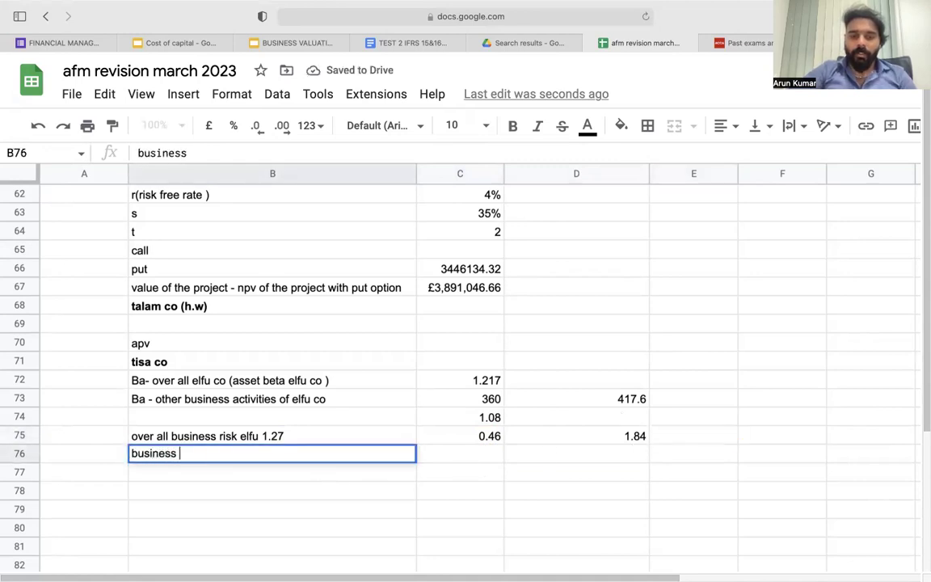
{"action": "type", "text": "risk of process that we are investing"}
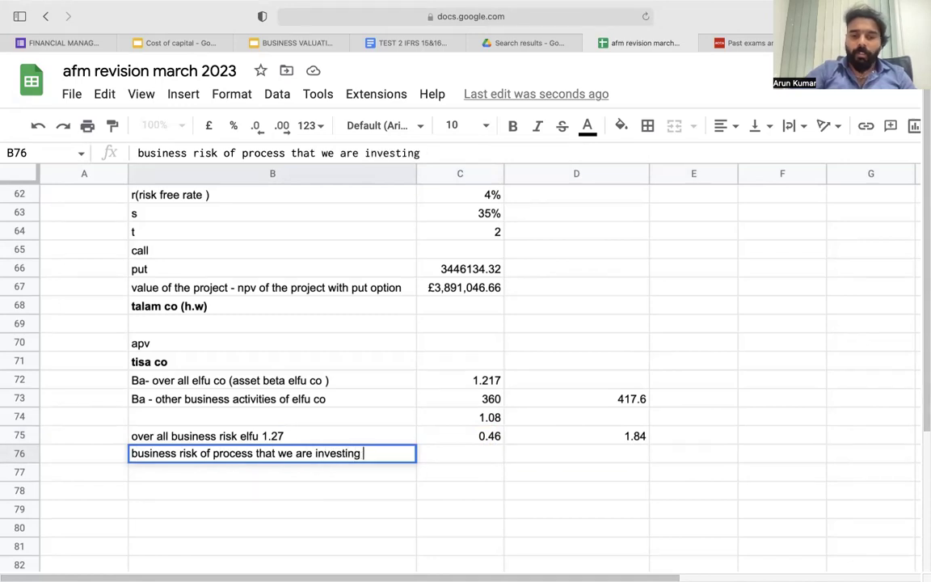
- Enter the formula =D75 in C76 beside the process business risk label
{"action": "left_click", "coordinate": [434, 457]}
{"action": "type", "text": "="}
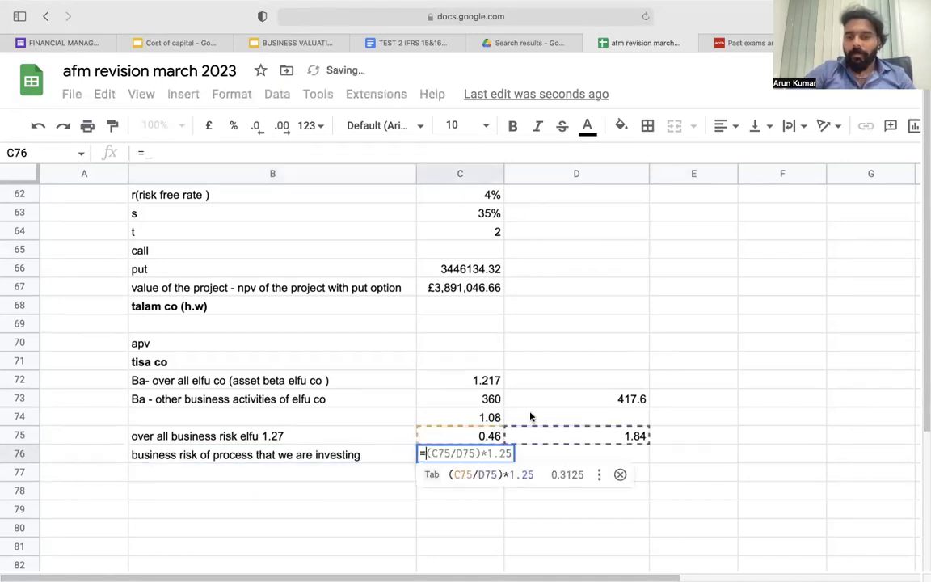
{"action": "left_click", "coordinate": [572, 437]}
{"action": "key", "text": "Return"}
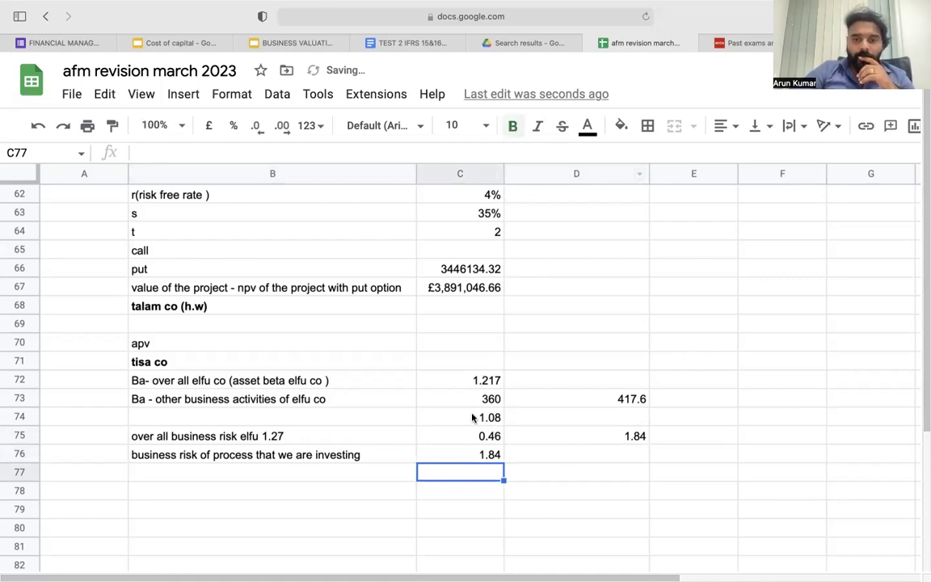
- Make the process business risk value in C76 and its label in B76 bold
{"action": "left_click", "coordinate": [475, 454]}
{"action": "left_click", "coordinate": [513, 127]}
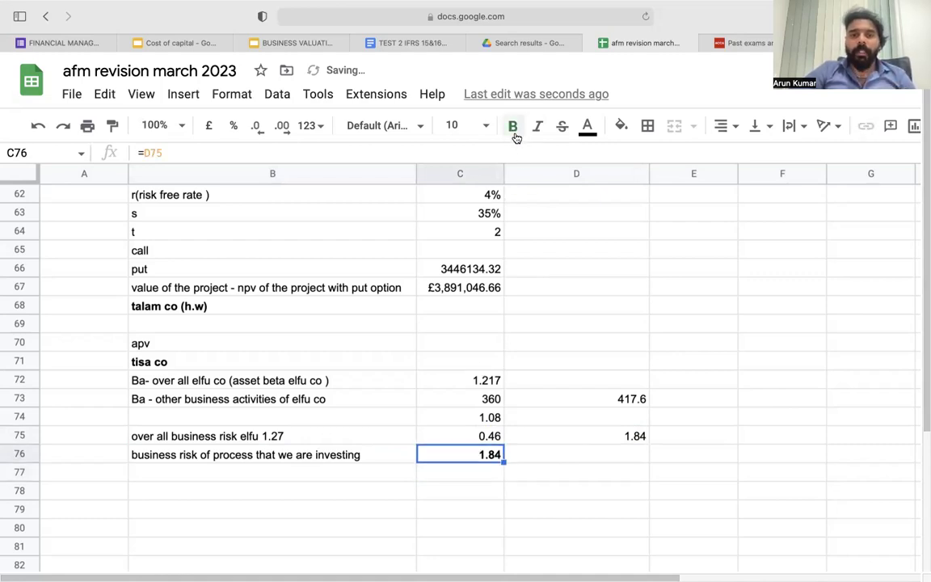
{"action": "left_click", "coordinate": [325, 457]}
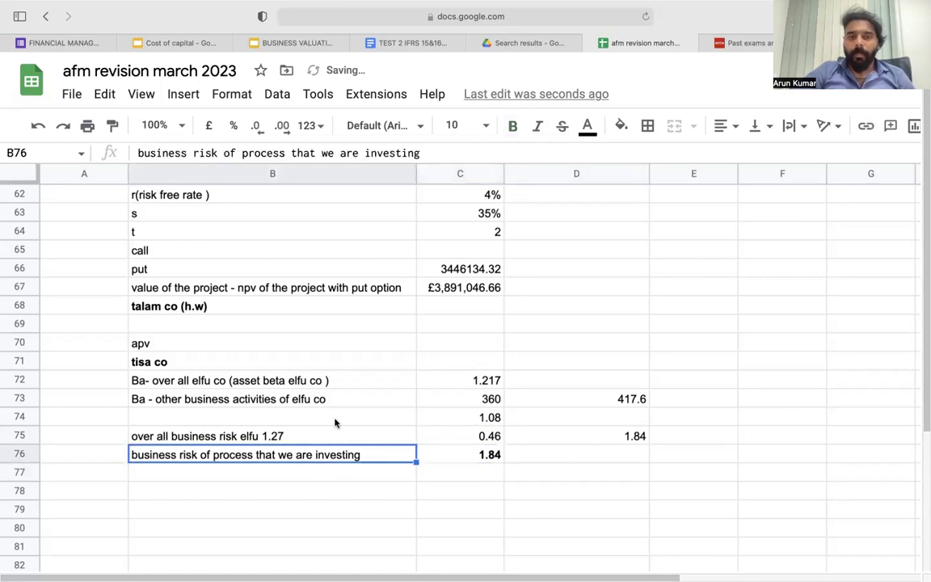
{"action": "left_click", "coordinate": [513, 127]}
{"action": "left_click", "coordinate": [428, 474]}
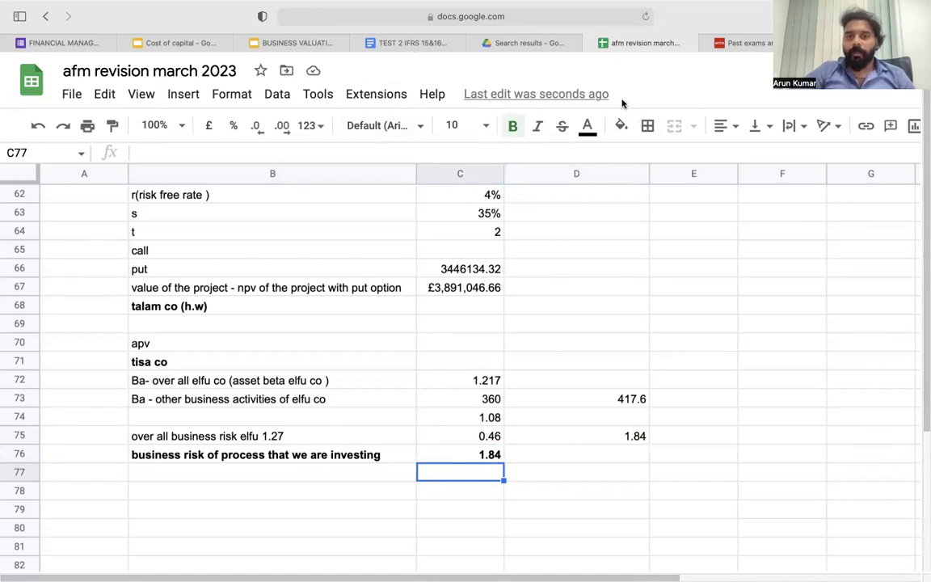
- Label B78 as "capm-ke"
{"action": "left_click", "coordinate": [308, 496]}
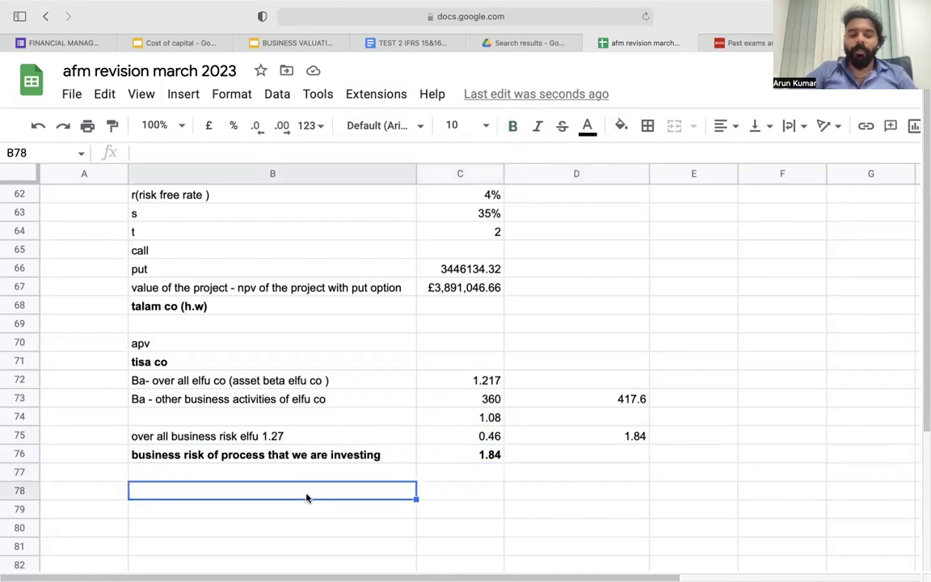
{"action": "type", "text": "capm"}
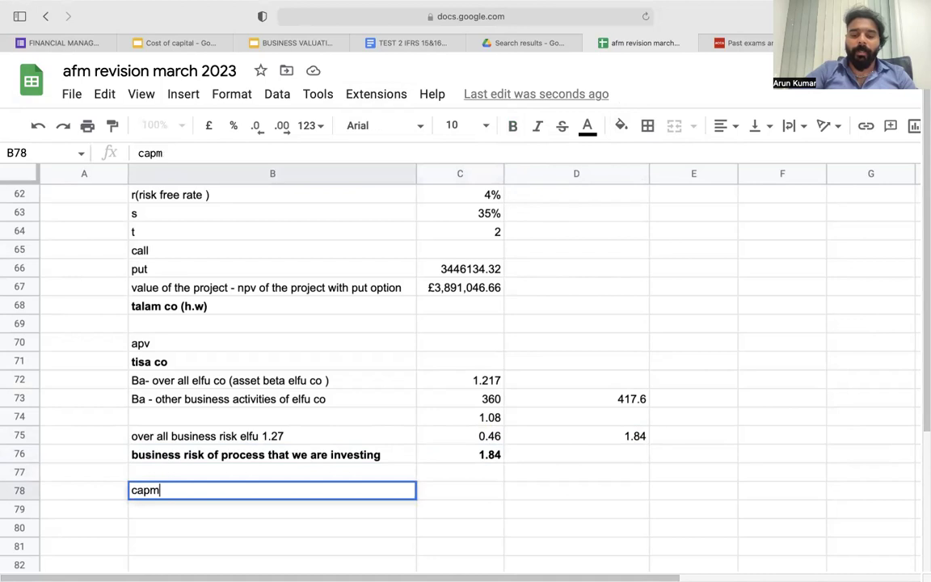
{"action": "type", "text": "-ke"}
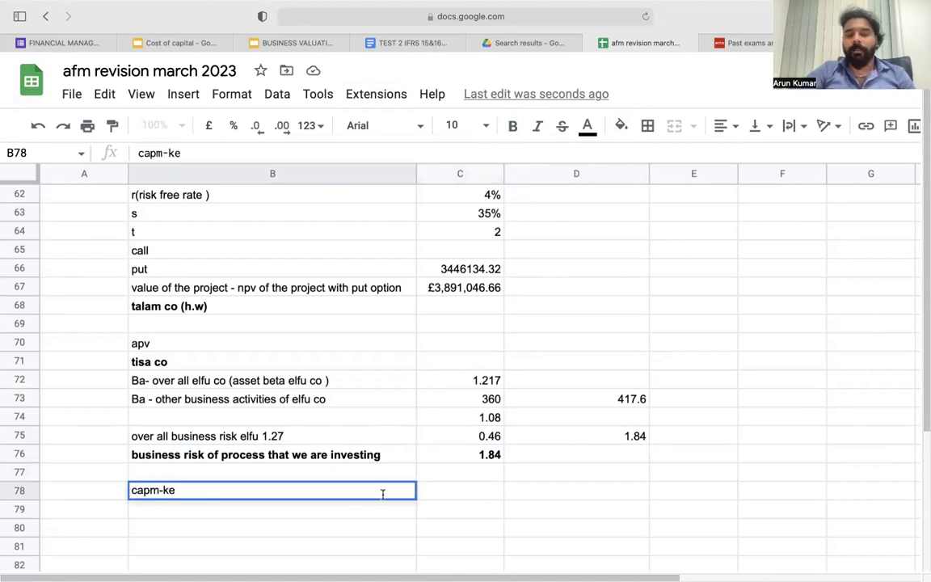
{"action": "key", "text": "Tab"}
- Start a formula in C78 and look up the base rate and market risk premium in the exam kit PDF's Tisa Co question
{"action": "type", "text": "="}
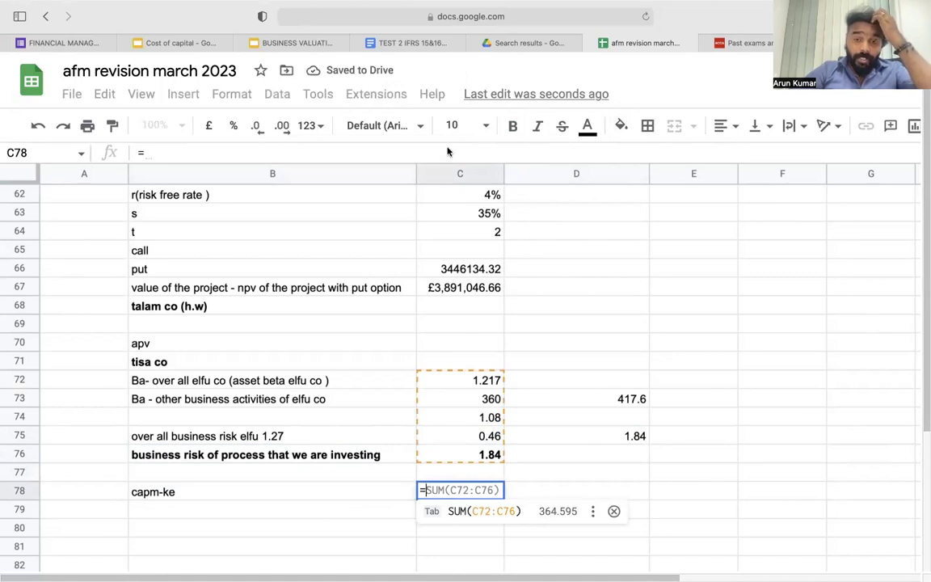
{"action": "key", "text": "super+Tab"}
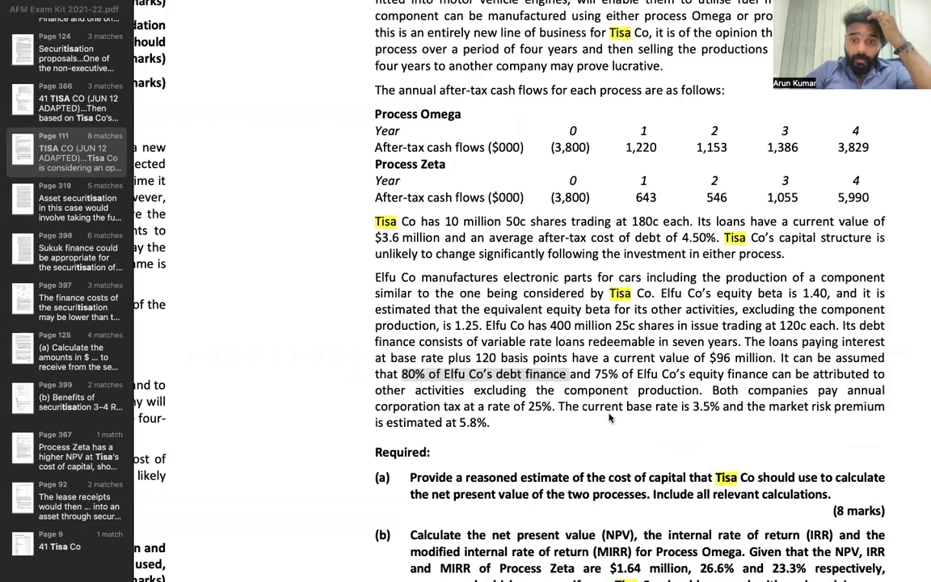
{"action": "left_click_drag", "start_coordinate": [581, 406], "coordinate": [802, 437]}
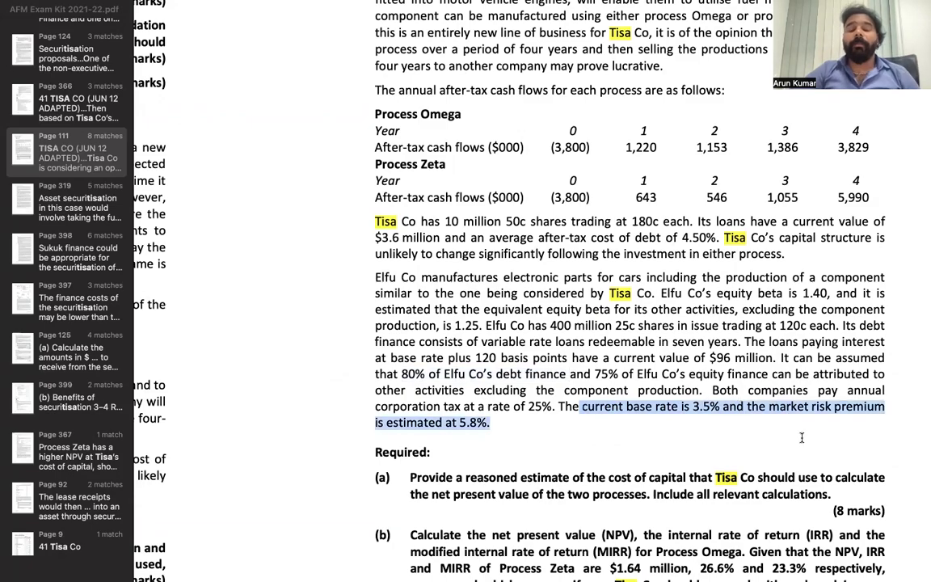
{"action": "scroll", "coordinate": [802, 438], "scroll_direction": "up", "scroll_amount": 5}
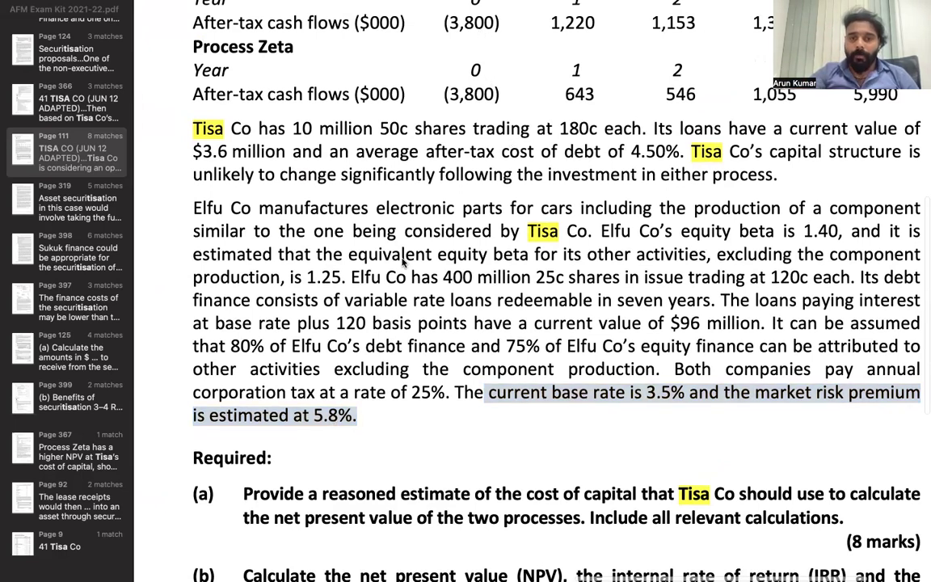
{"action": "key", "text": "super+Tab"}
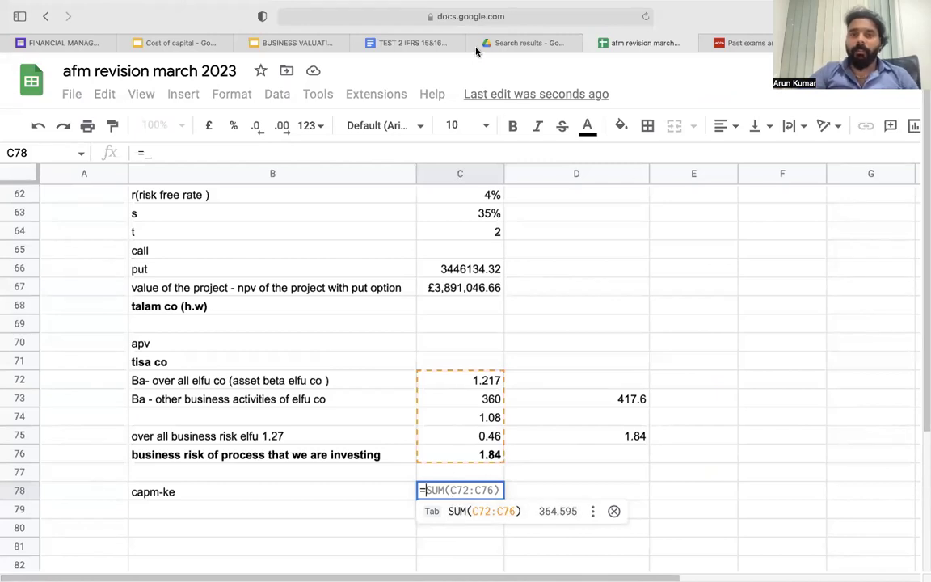
{"action": "key", "text": "super+Tab"}
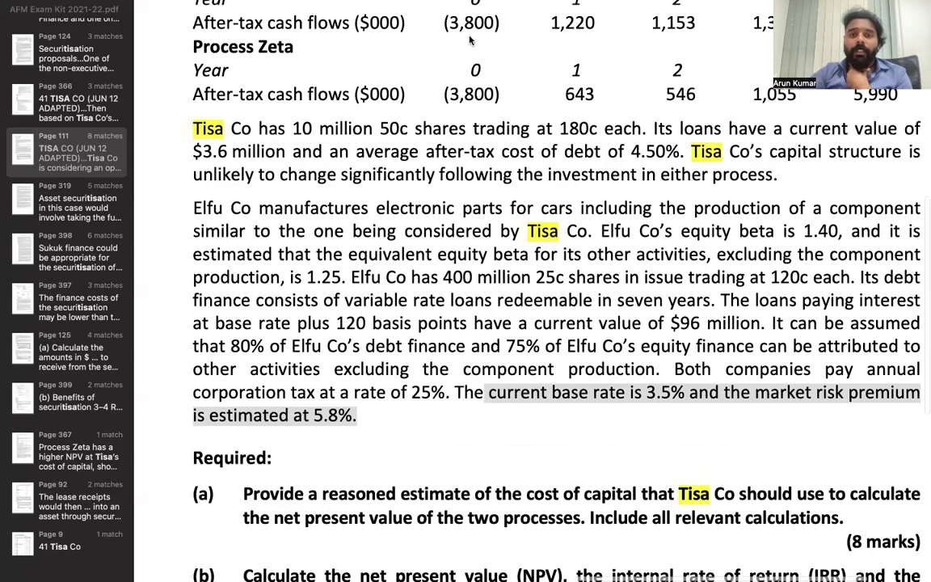
{"action": "key", "text": "super+Tab"}
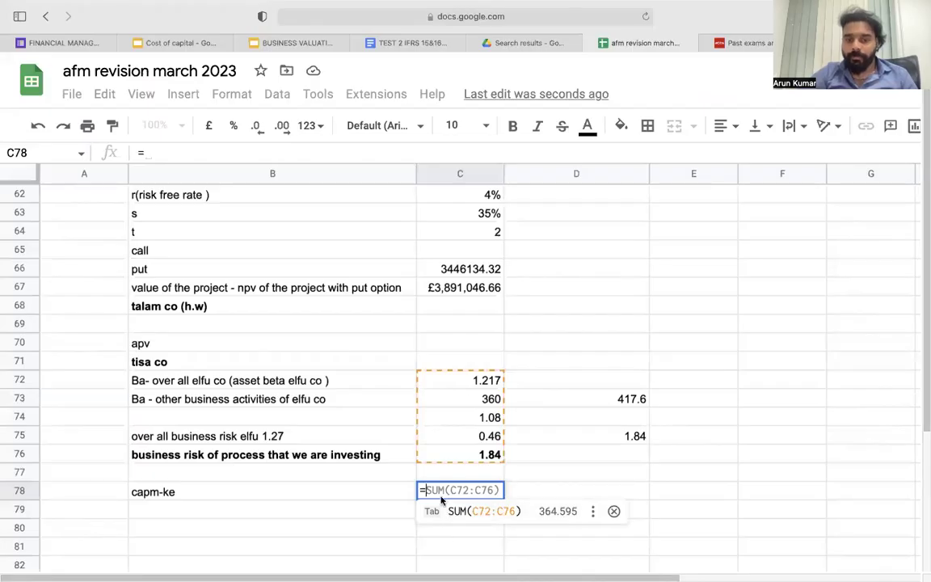
- Enter the CAPM formula =3.5%+C76*(5.8%) in C78 and format the cell as a percentage
{"action": "left_click", "coordinate": [439, 490]}
{"action": "type", "text": "3.5"}
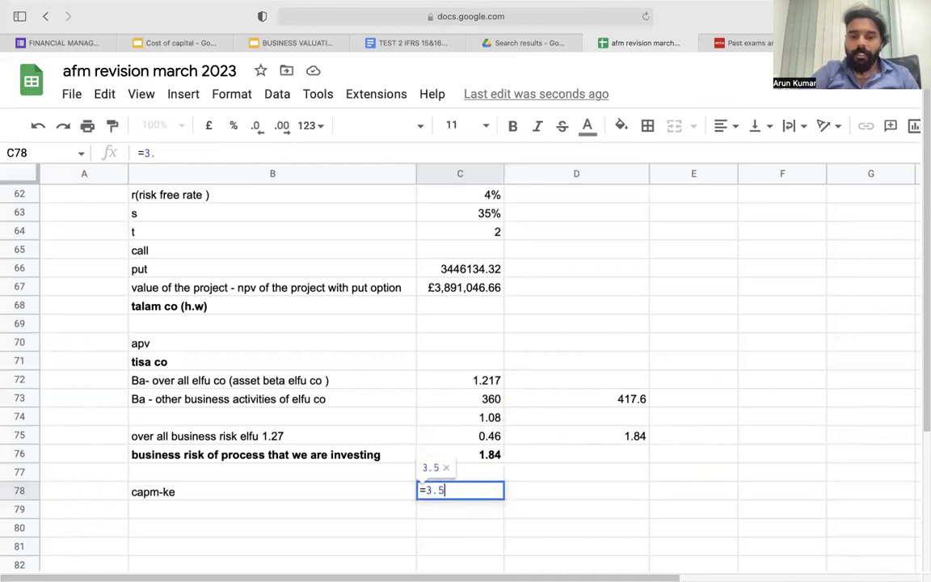
{"action": "type", "text": "%+"}
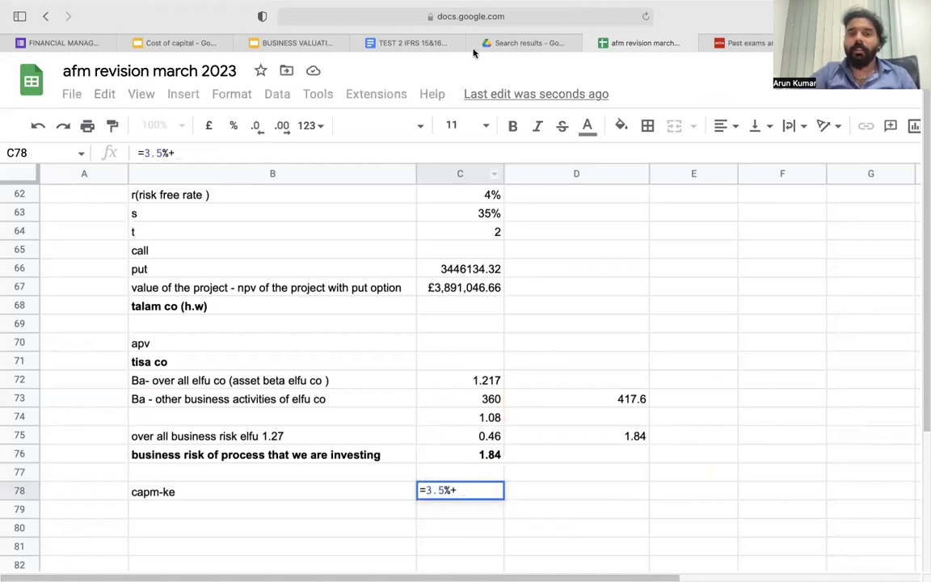
{"action": "left_click", "coordinate": [485, 454]}
{"action": "type", "text": "*"}
{"action": "left_click", "coordinate": [486, 455]}
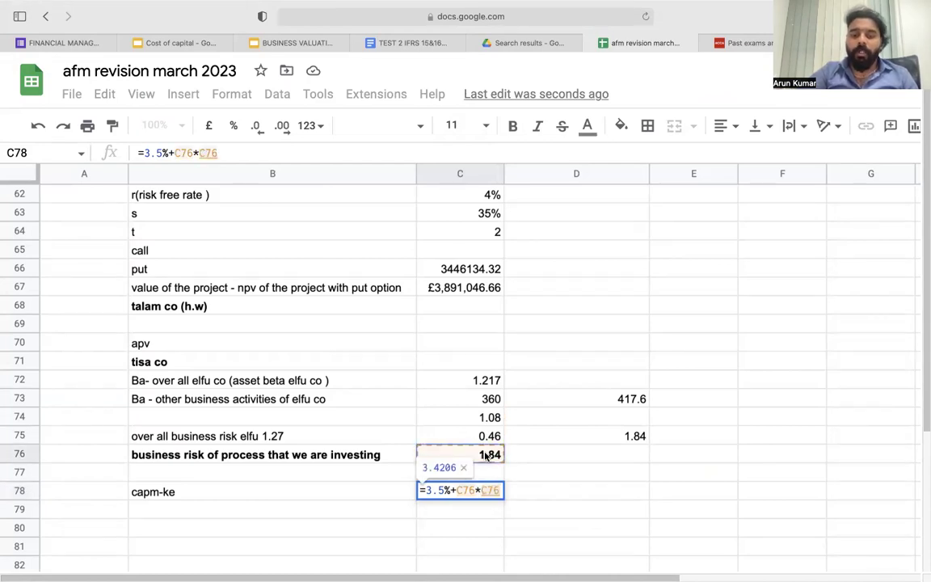
{"action": "type", "text": "("}
{"action": "key", "text": "BackSpace"}
{"action": "key", "text": "BackSpace"}
{"action": "key", "text": "BackSpace"}
{"action": "key", "text": "BackSpace"}
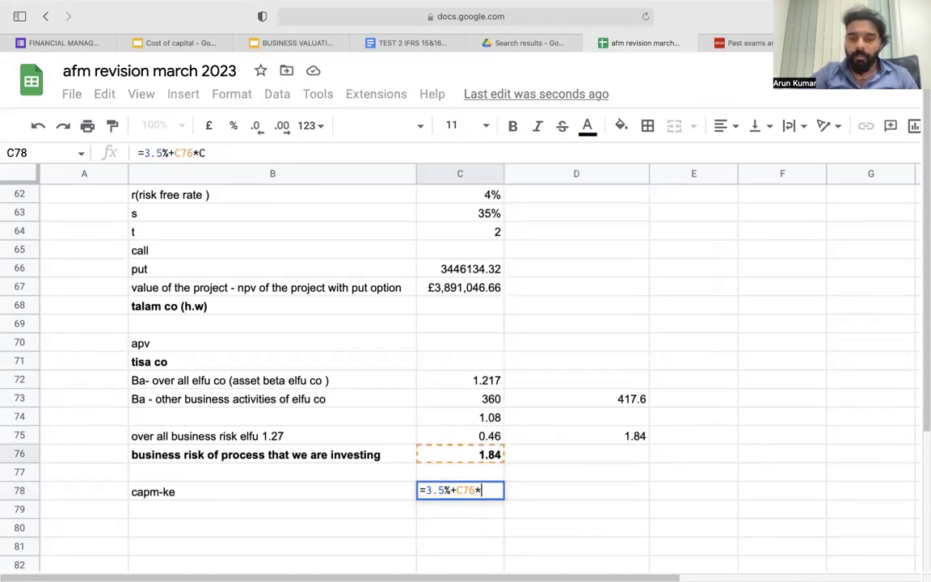
{"action": "type", "text": "(5."}
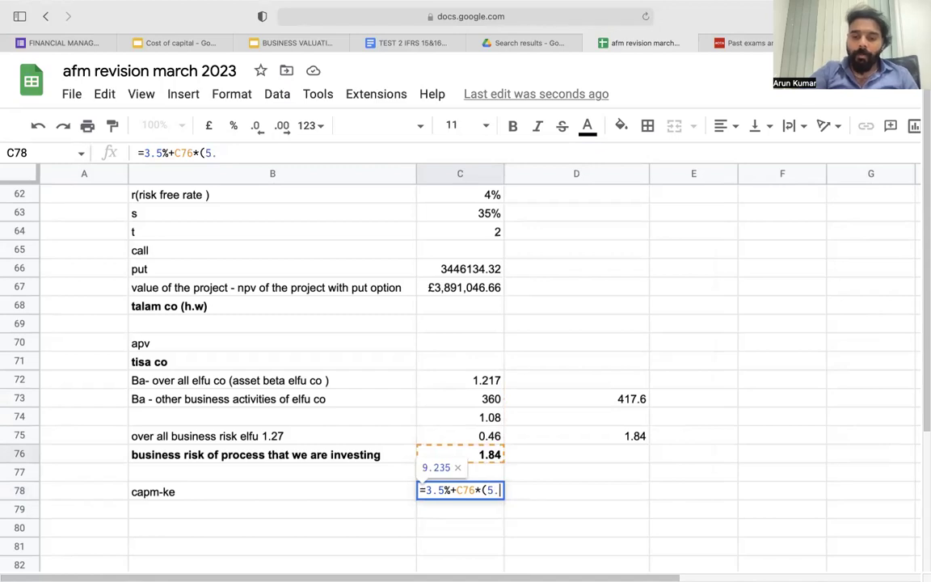
{"action": "type", "text": "8%)"}
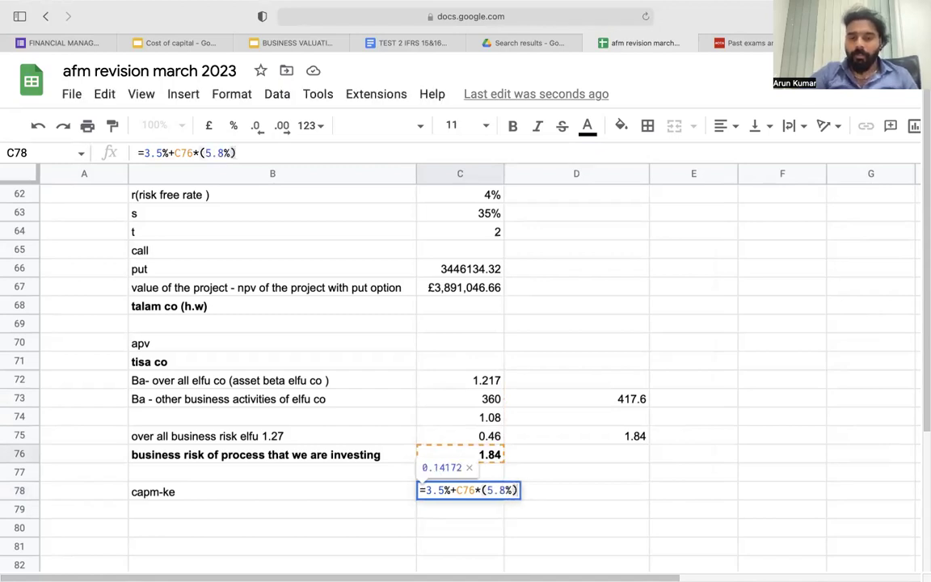
{"action": "key", "text": "Return"}
{"action": "left_click", "coordinate": [475, 495]}
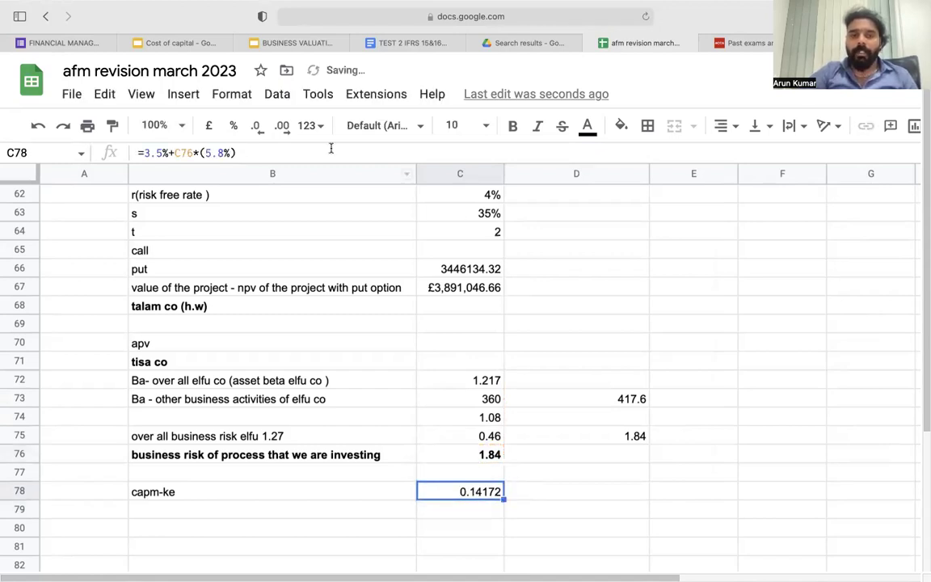
{"action": "left_click", "coordinate": [233, 127]}
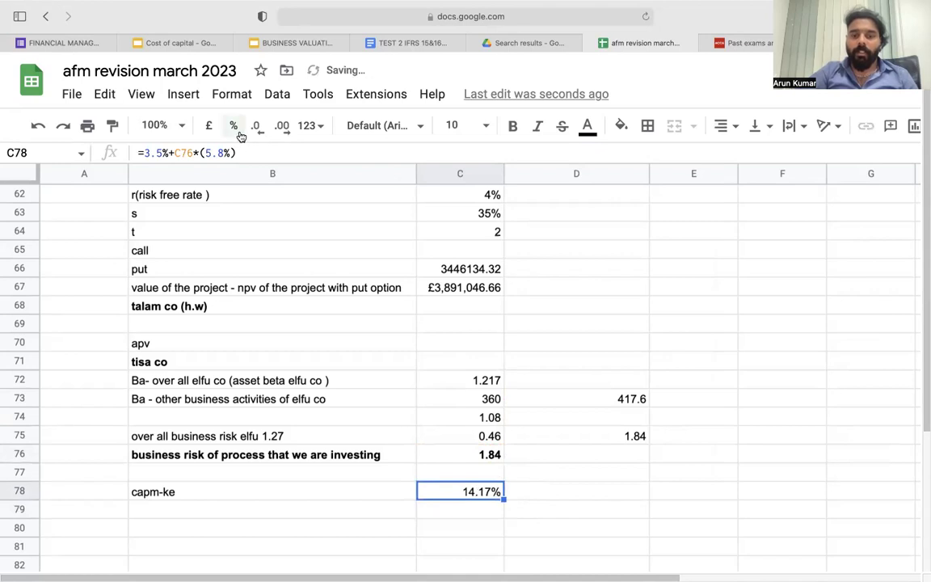
- Extend the label in B78 to read "capm-ke(risk adjusted ke)"
{"action": "left_click", "coordinate": [256, 511]}
{"action": "left_click", "coordinate": [219, 492]}
{"action": "double_click", "coordinate": [216, 494]}
{"action": "type", "text": "(risk adju"}
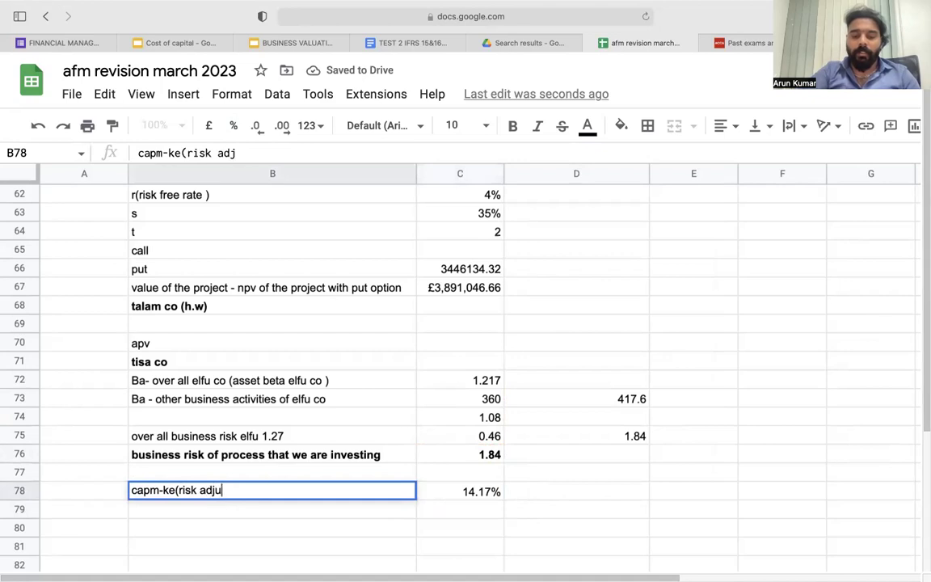
{"action": "type", "text": "sted ke)"}
- Label B79 as "kd" and enter Tisa Co's after-tax cost of debt from the exam kit PDF, 4.50%, in C79
{"action": "left_click", "coordinate": [206, 509]}
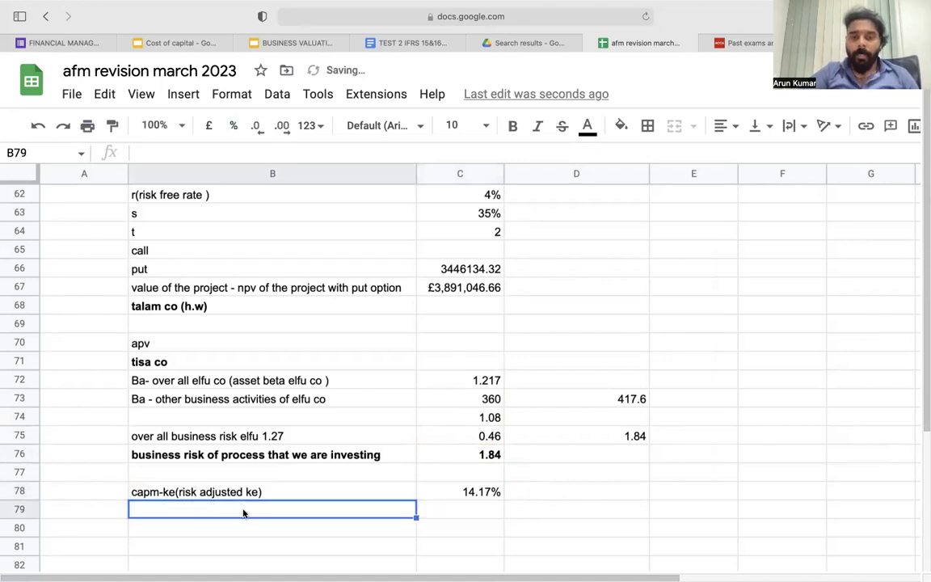
{"action": "type", "text": "kd"}
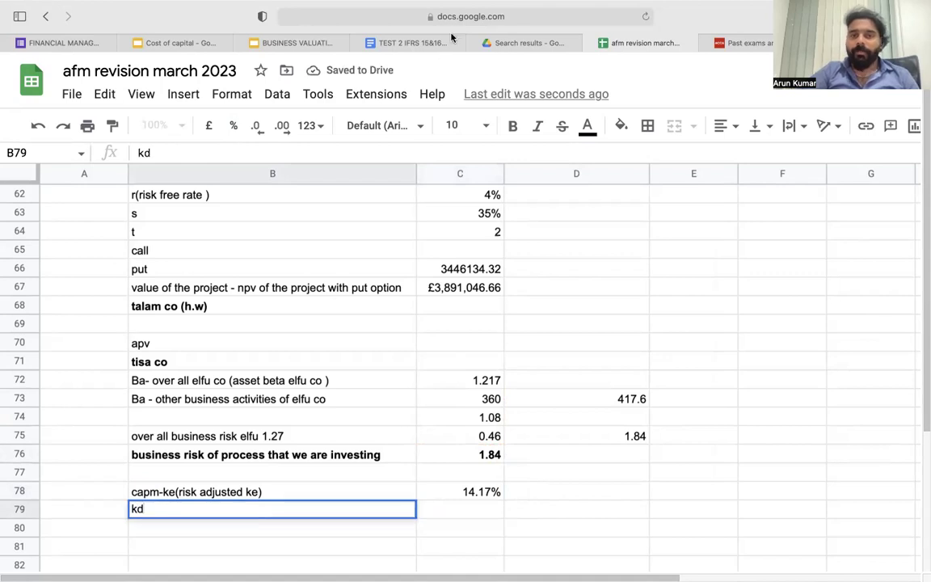
{"action": "key", "text": "super+Tab"}
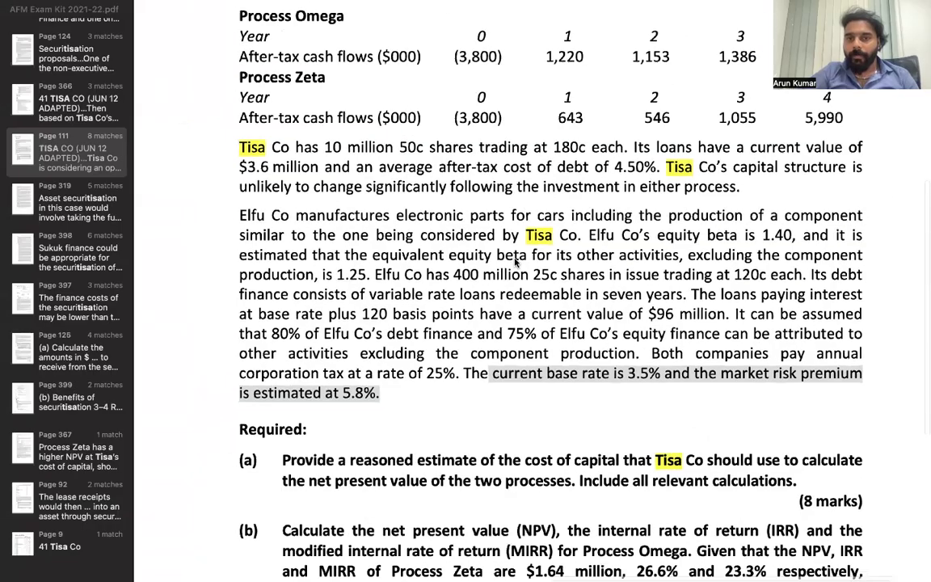
{"action": "left_click_drag", "start_coordinate": [518, 177], "coordinate": [630, 177]}
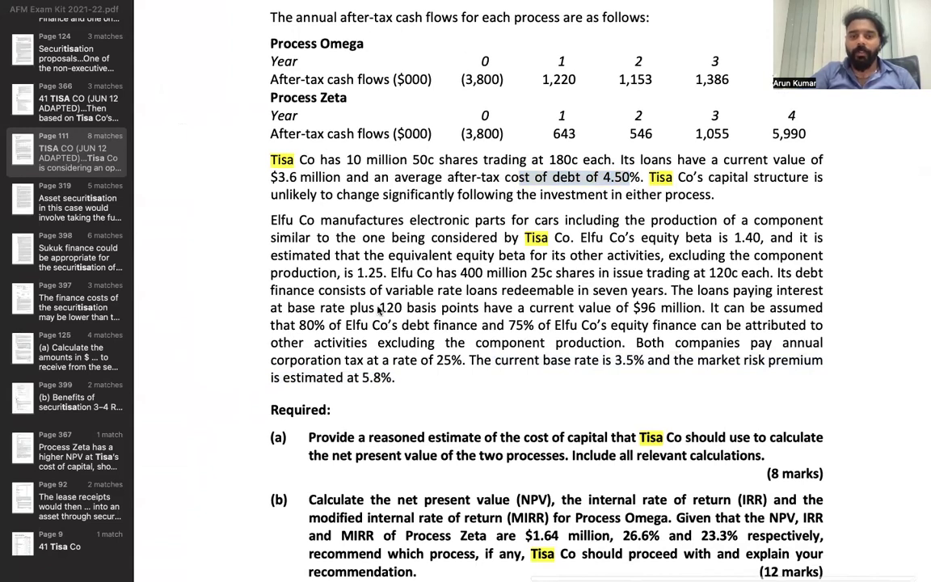
{"action": "key", "text": "super+Tab"}
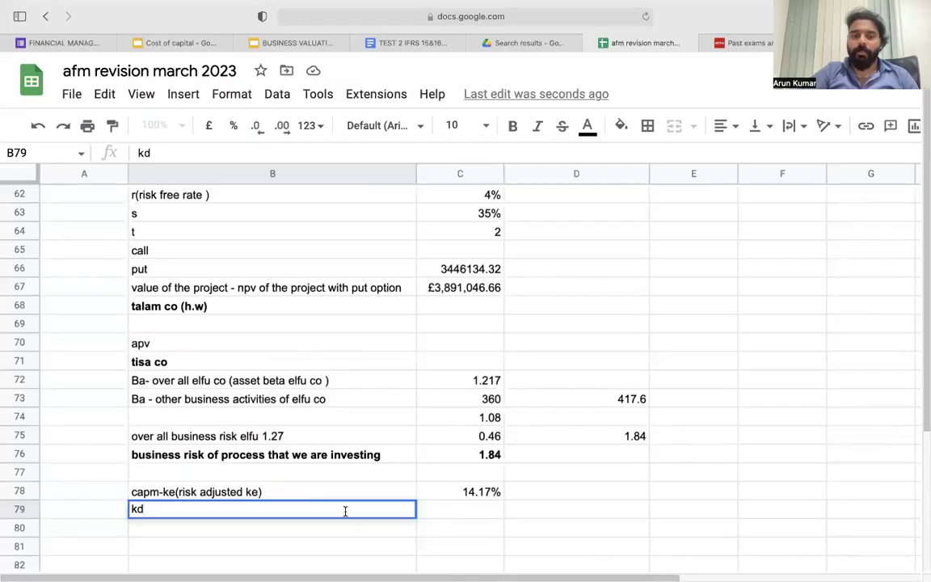
{"action": "left_click", "coordinate": [434, 512]}
{"action": "type", "text": "4.5"}
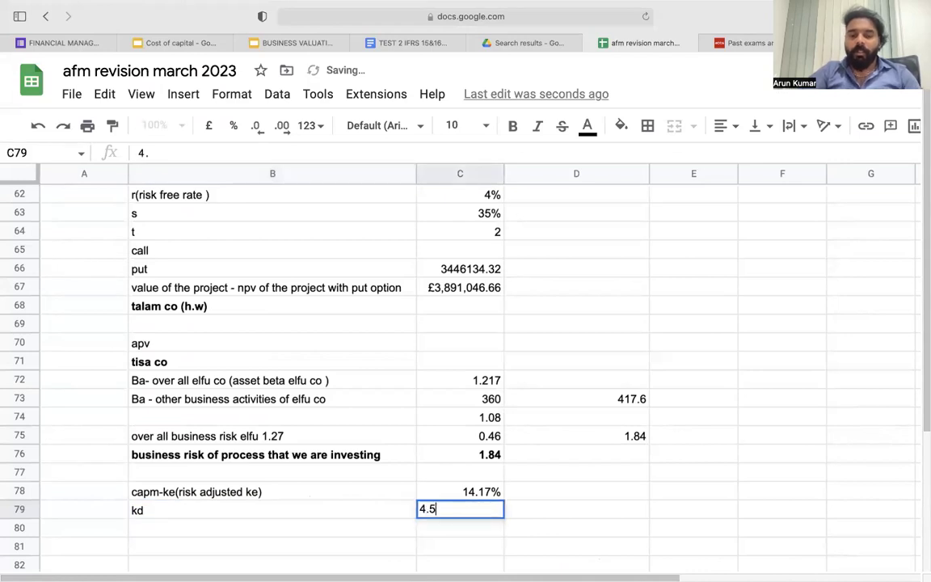
{"action": "type", "text": "0%"}
{"action": "key", "text": "Return"}
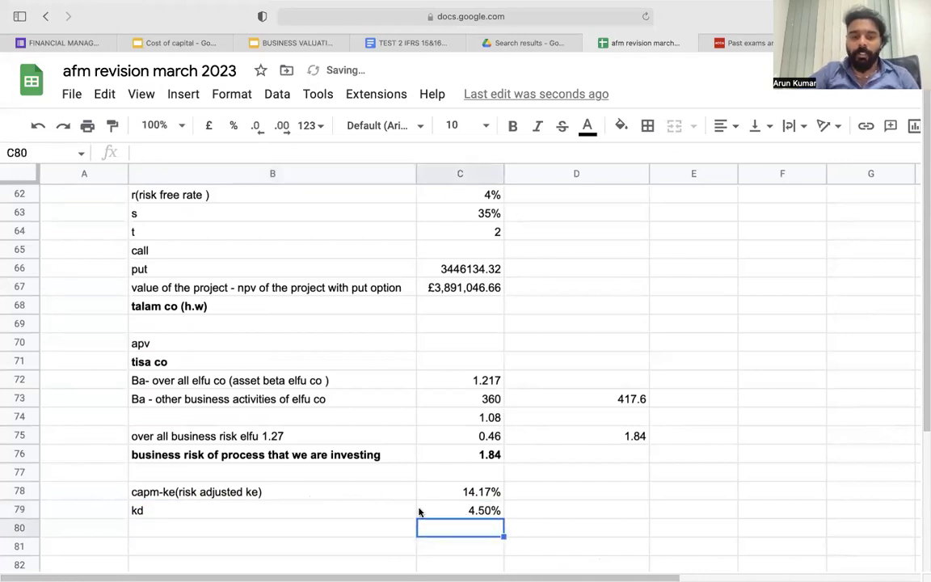
- Label B80 as "wacc" below the cost of debt row
{"action": "left_click", "coordinate": [358, 517]}
{"action": "left_click", "coordinate": [354, 528]}
{"action": "type", "text": "wacc"}
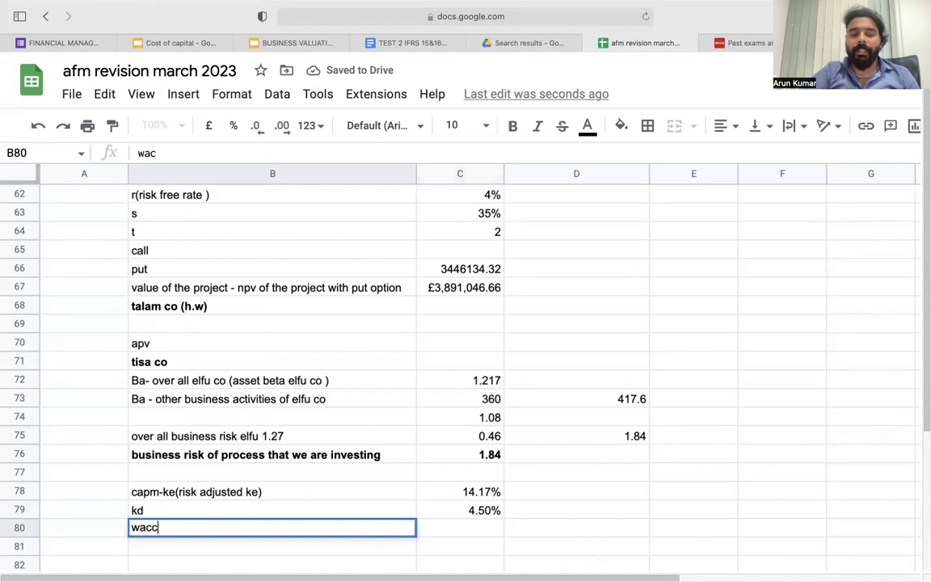
{"action": "left_click", "coordinate": [487, 529]}
{"action": "type", "text": "="}
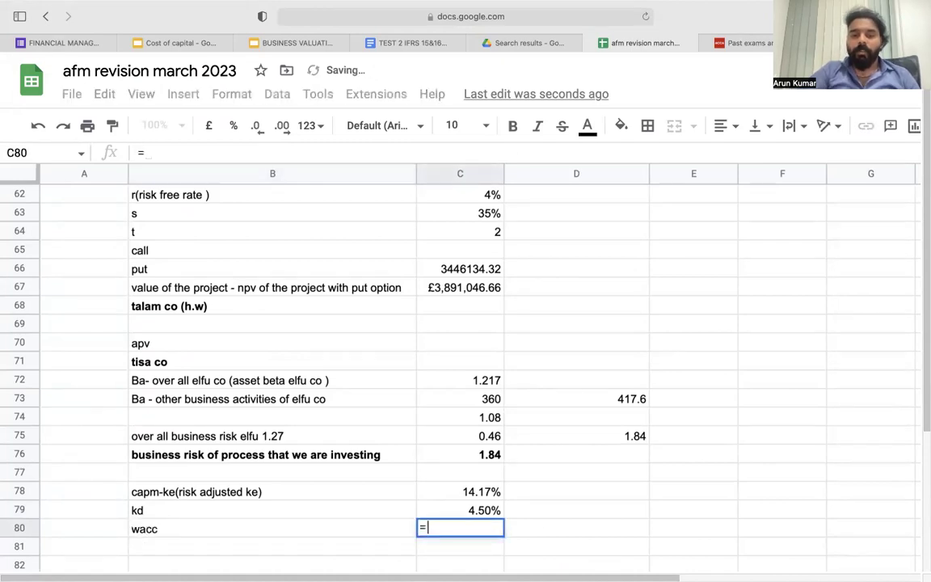
{"action": "key", "text": "super+Tab"}
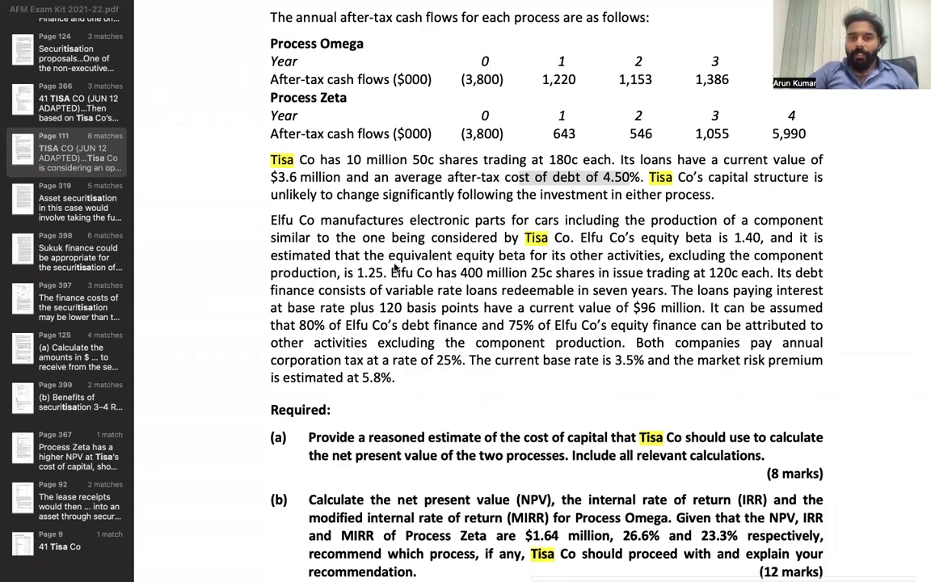
{"action": "key", "text": "super+Tab"}
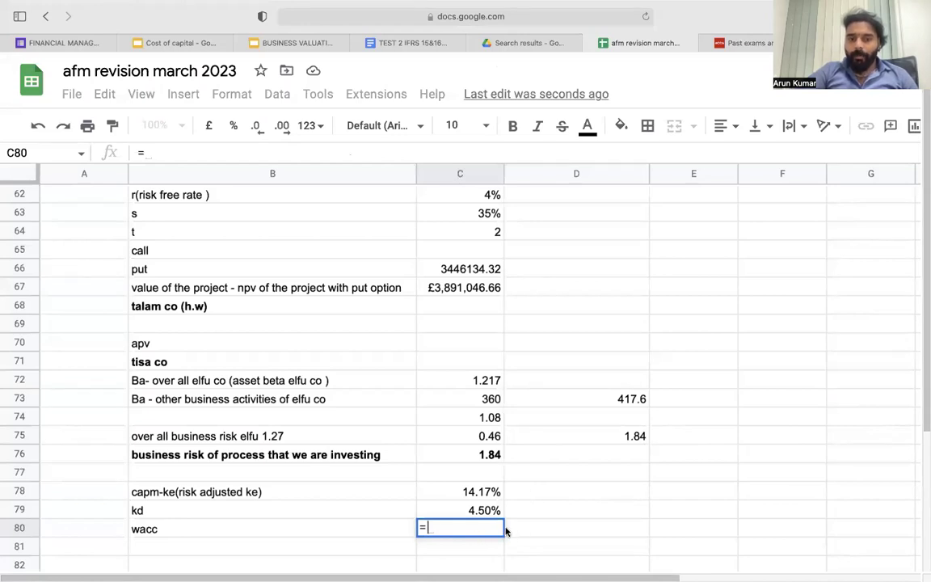
{"action": "key", "text": "BackSpace"}
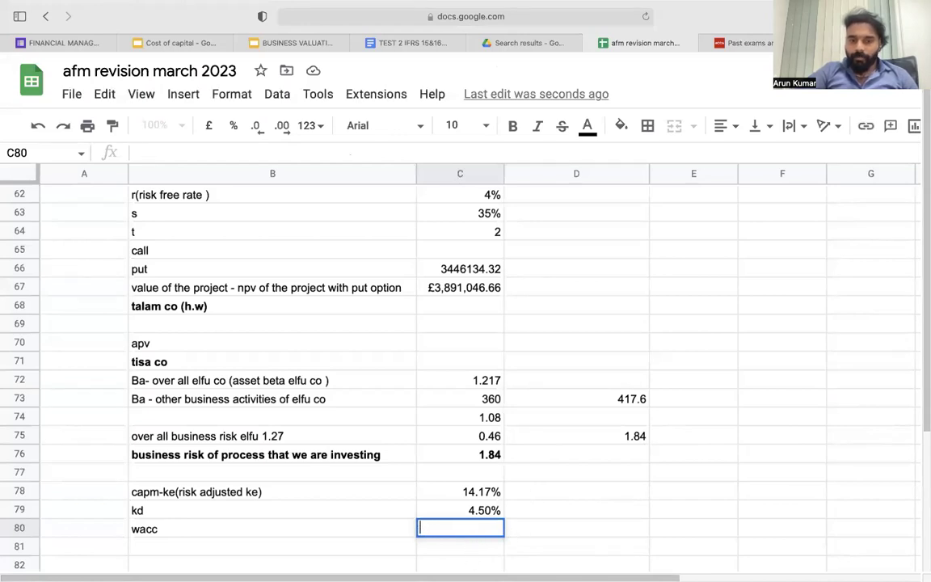
- Label D78 as "ve" and D79 as "vd" beside the cost of equity and cost of debt values
{"action": "left_click", "coordinate": [558, 493]}
{"action": "type", "text": "ve"}
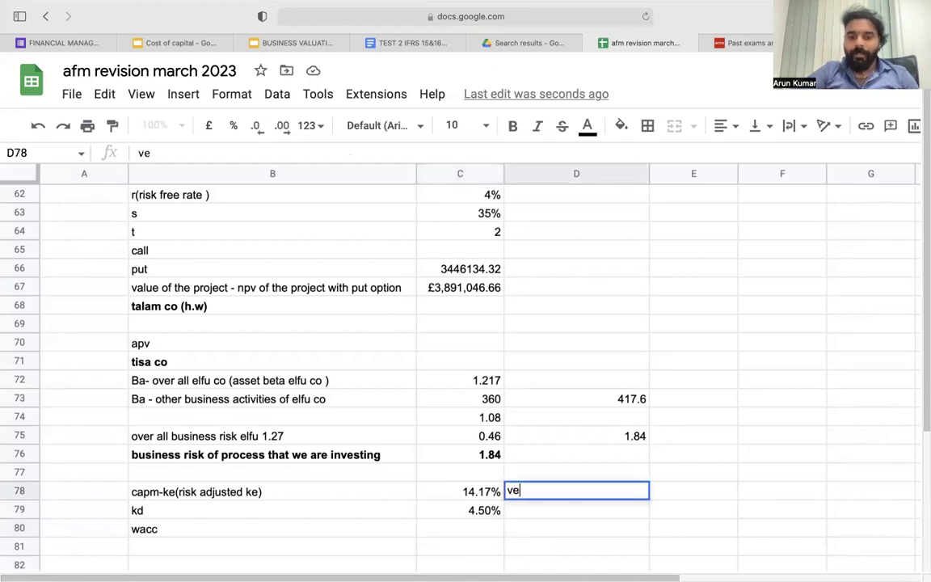
{"action": "left_click", "coordinate": [691, 493]}
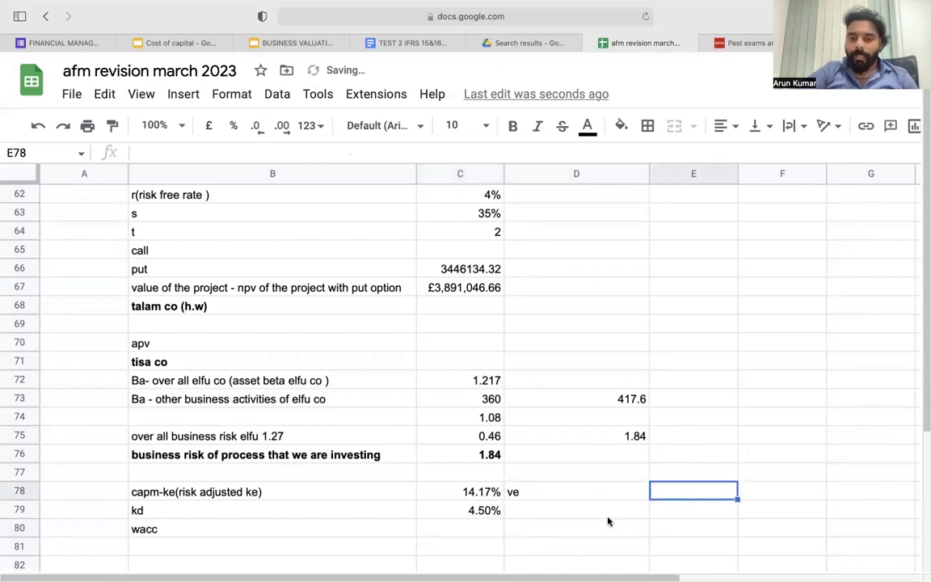
{"action": "left_click", "coordinate": [609, 514]}
{"action": "type", "text": "ve"}
{"action": "key", "text": "BackSpace"}
{"action": "type", "text": "d"}
- Calculate Tisa Co's equity value in E78 as =10*1.8, using the share count and share price in the exam kit PDF
{"action": "left_click", "coordinate": [691, 491]}
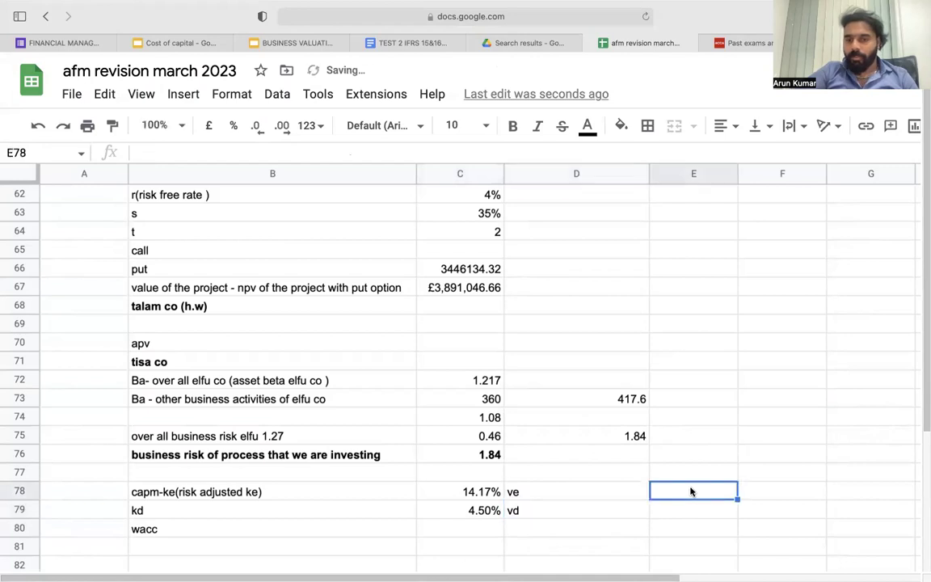
{"action": "type", "text": "="}
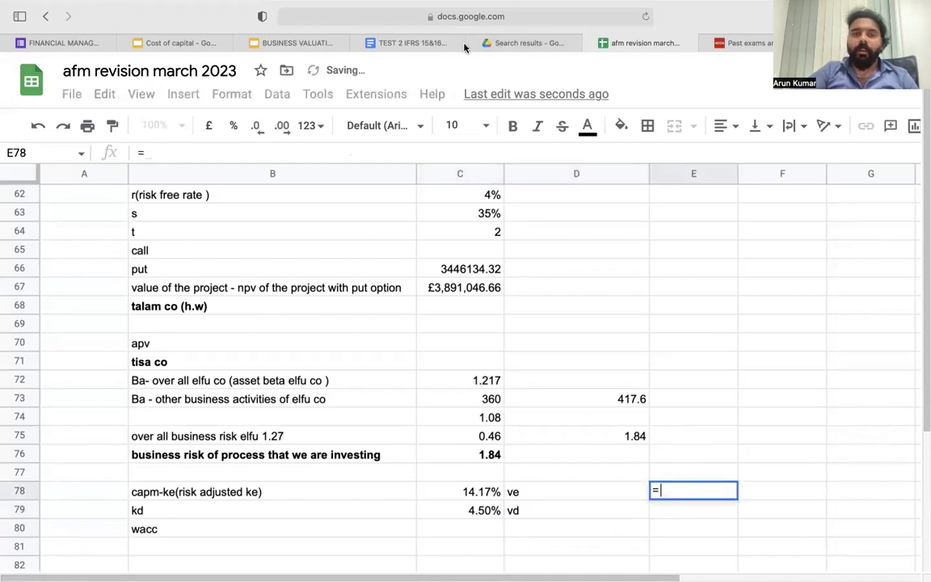
{"action": "key", "text": "super+Tab"}
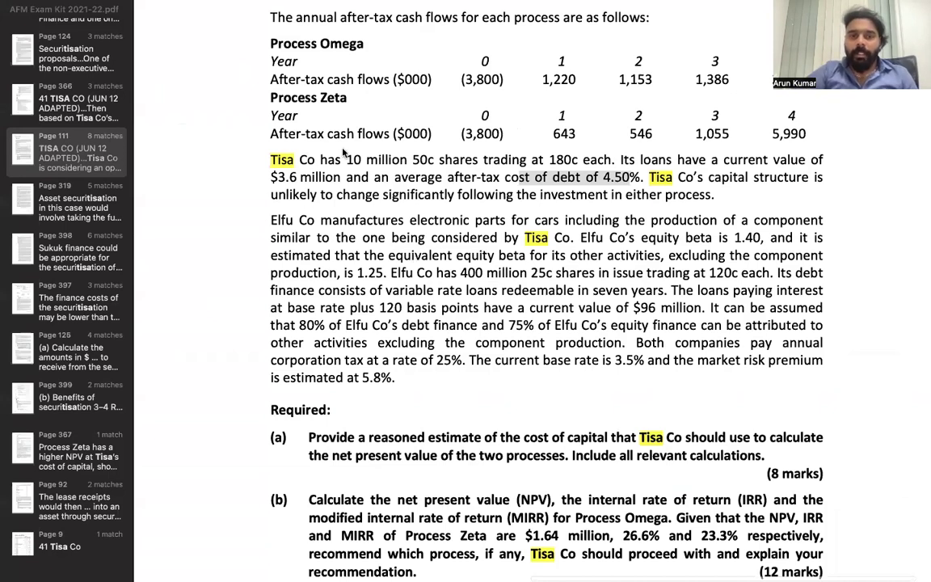
{"action": "left_click_drag", "start_coordinate": [354, 160], "coordinate": [606, 162]}
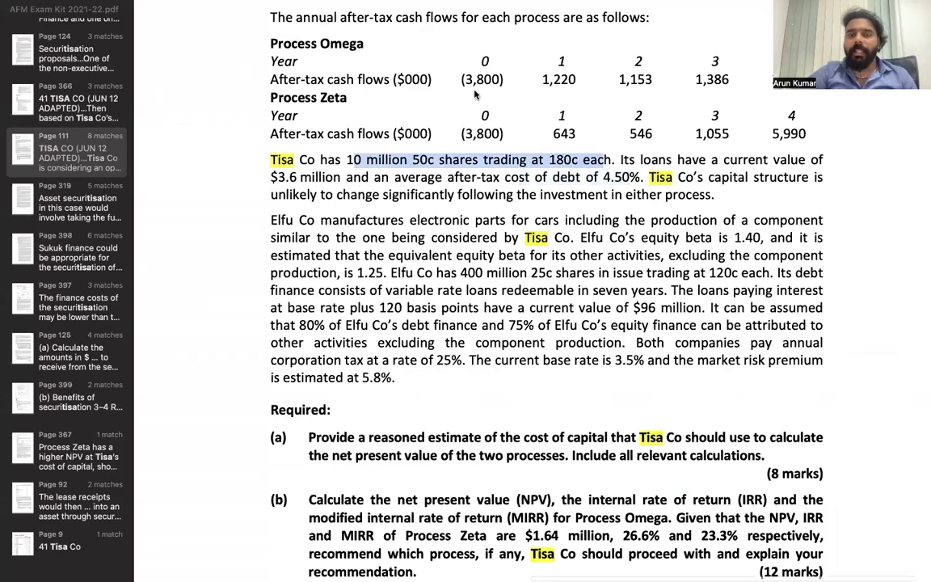
{"action": "key", "text": "super+Tab"}
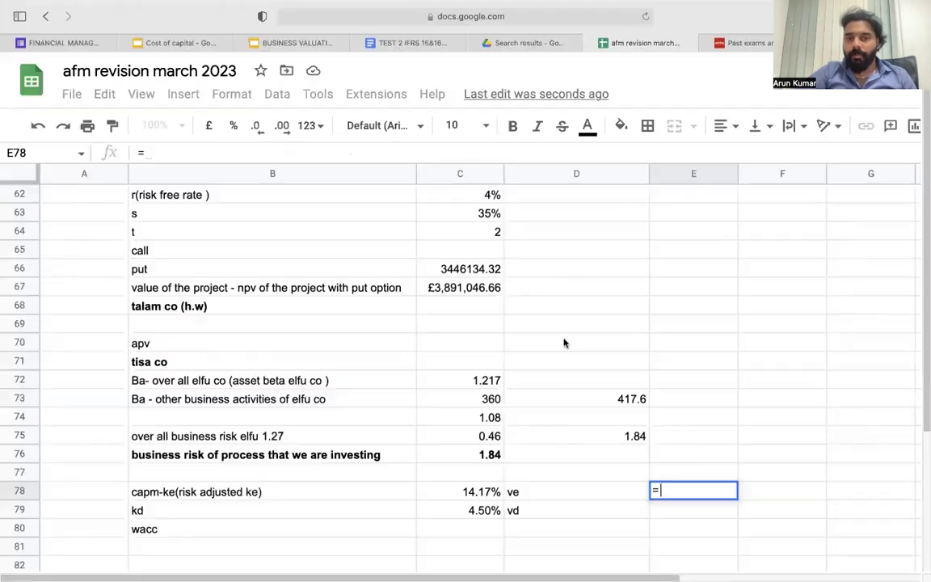
{"action": "type", "text": "10"}
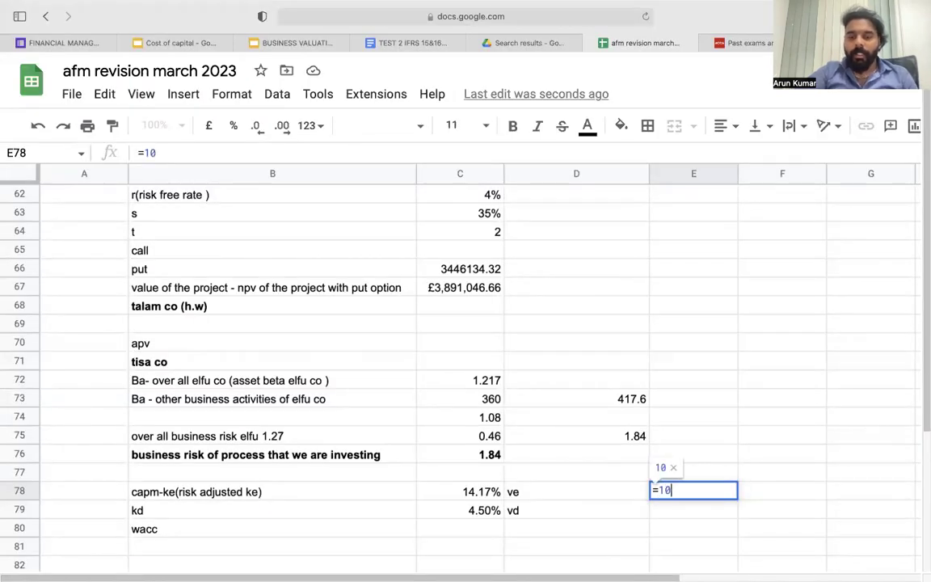
{"action": "type", "text": "*1.8"}
{"action": "key", "text": "Return"}
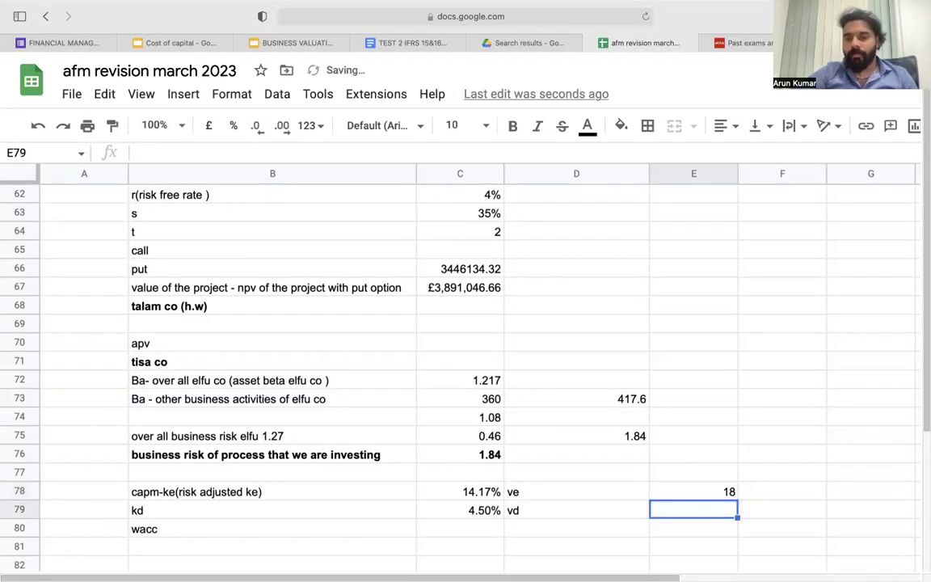
- Label E77 as "m" above the equity value to mark the amounts as millions
{"action": "left_click", "coordinate": [709, 477]}
{"action": "type", "text": "m"}
{"action": "key", "text": "Return"}
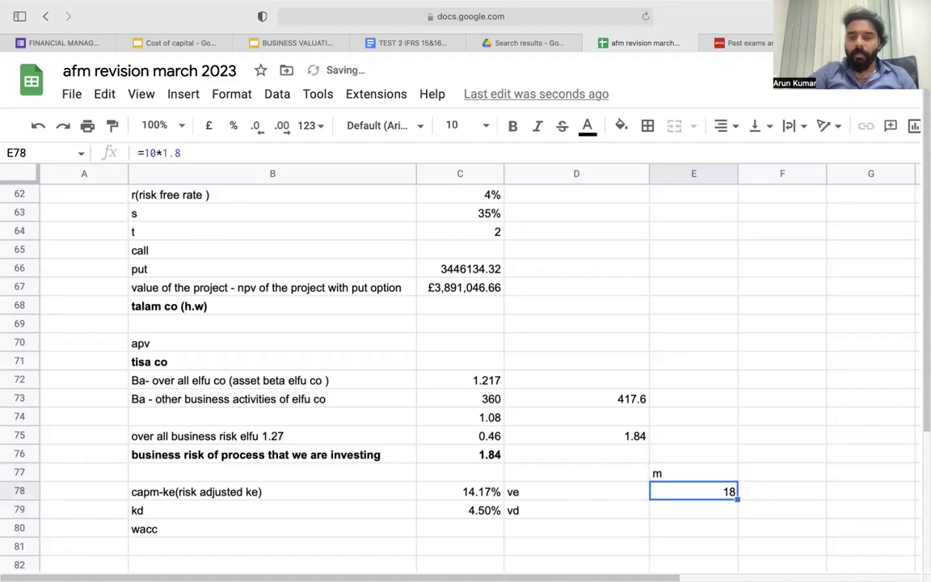
{"action": "left_click", "coordinate": [688, 479]}
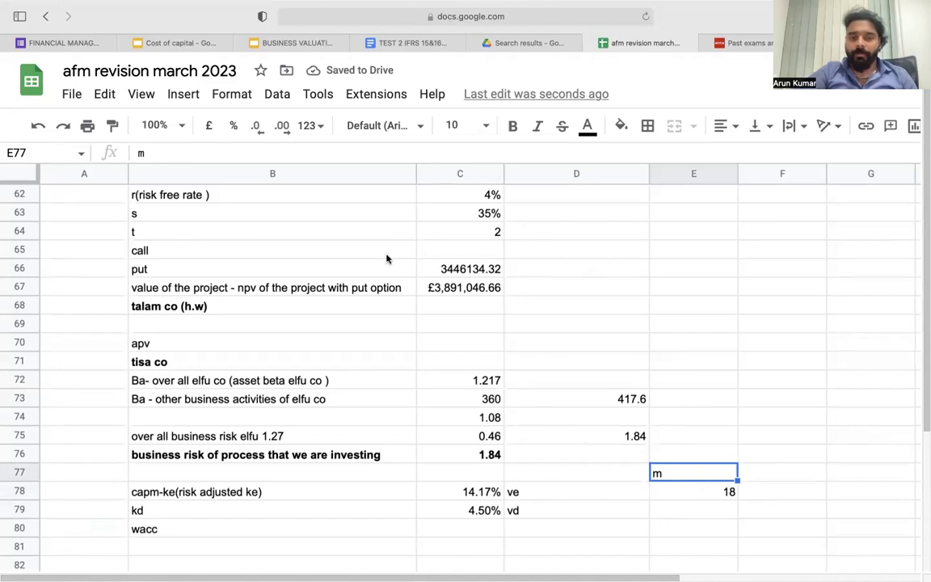
- Look up the current value of Tisa Co's loans in the exam kit PDF and enter 3.6 in E79
{"action": "key", "text": "super+Tab"}
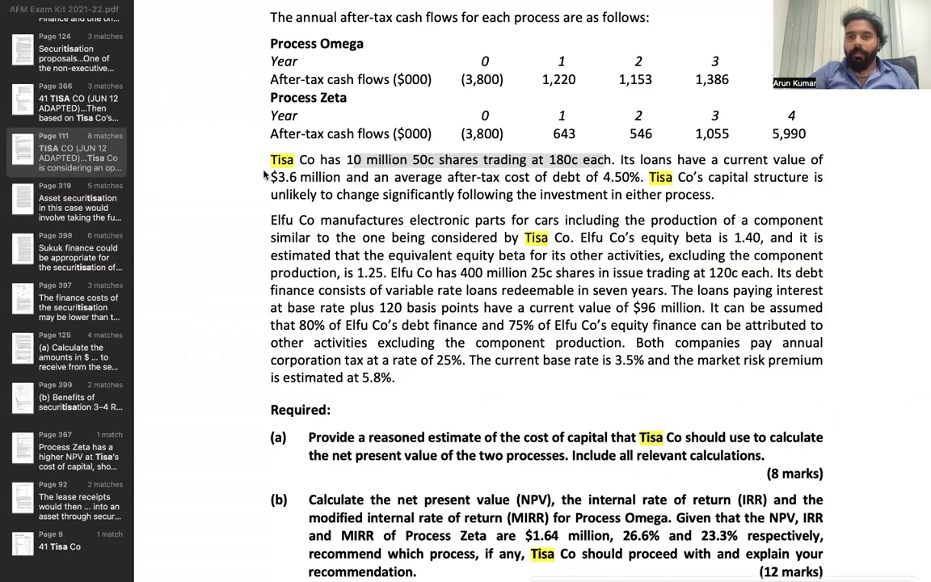
{"action": "left_click_drag", "start_coordinate": [280, 177], "coordinate": [340, 176]}
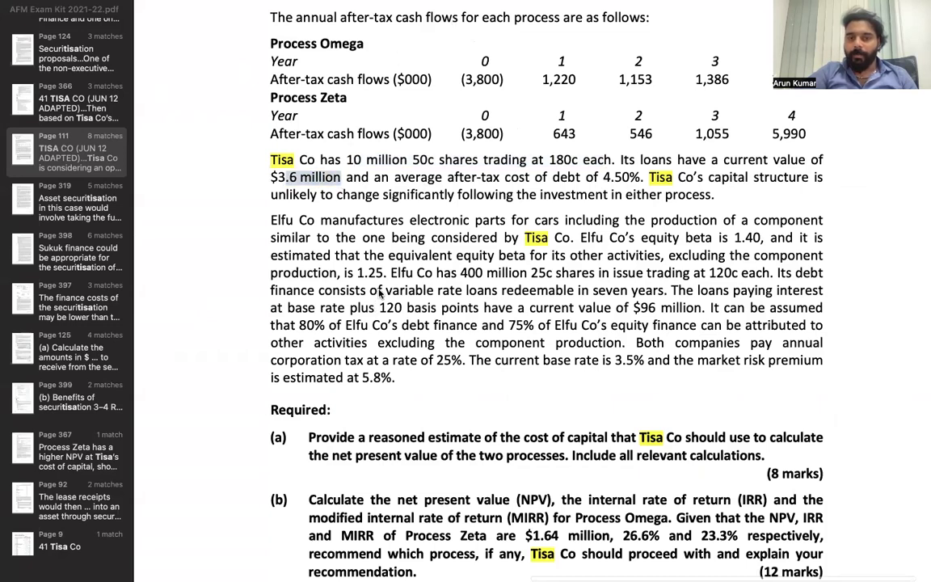
{"action": "key", "text": "super+Tab"}
{"action": "left_click", "coordinate": [715, 518]}
{"action": "type", "text": "3.6"}
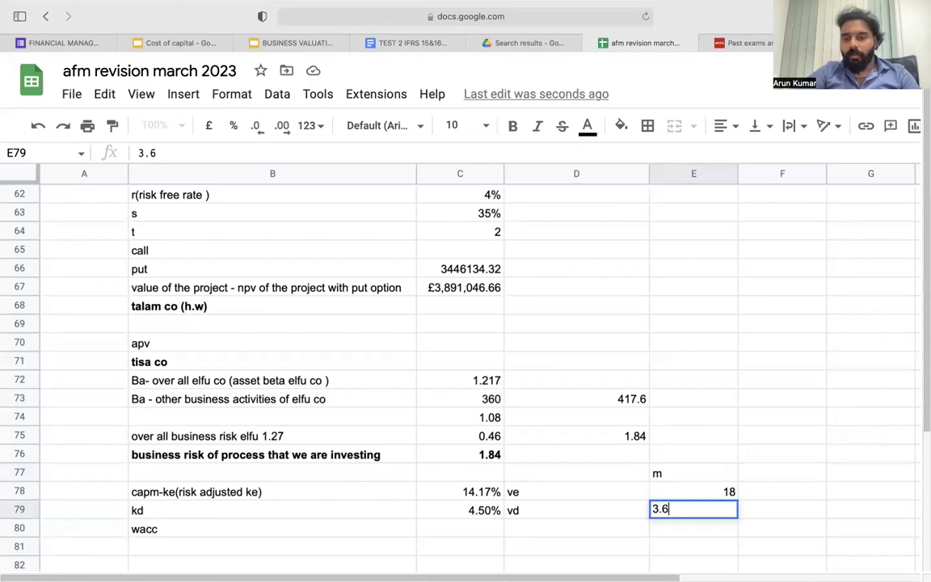
{"action": "key", "text": "Return"}
- Label F78 as "e%" and F79 as "d%" beside the equity and debt values
{"action": "left_click", "coordinate": [448, 530]}
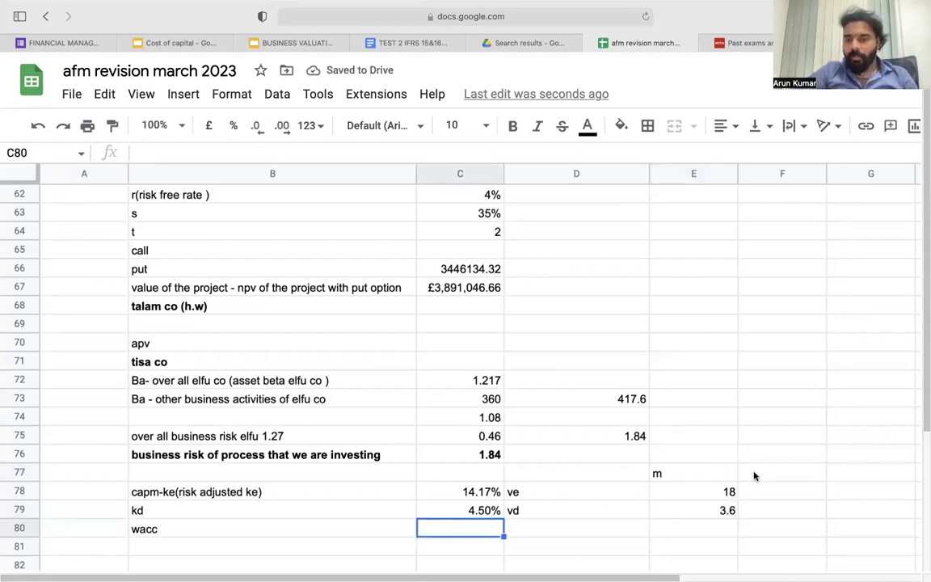
{"action": "left_click", "coordinate": [762, 495]}
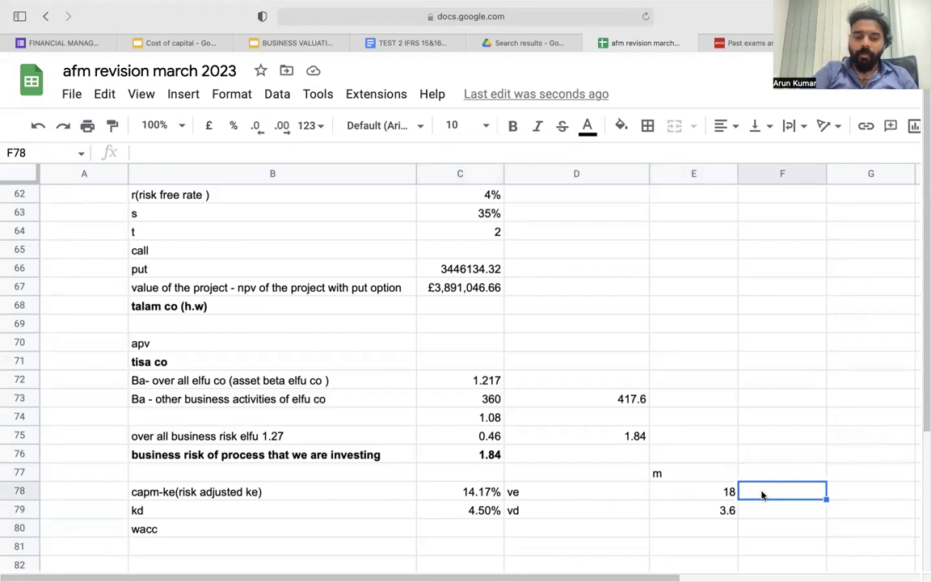
{"action": "type", "text": "e%"}
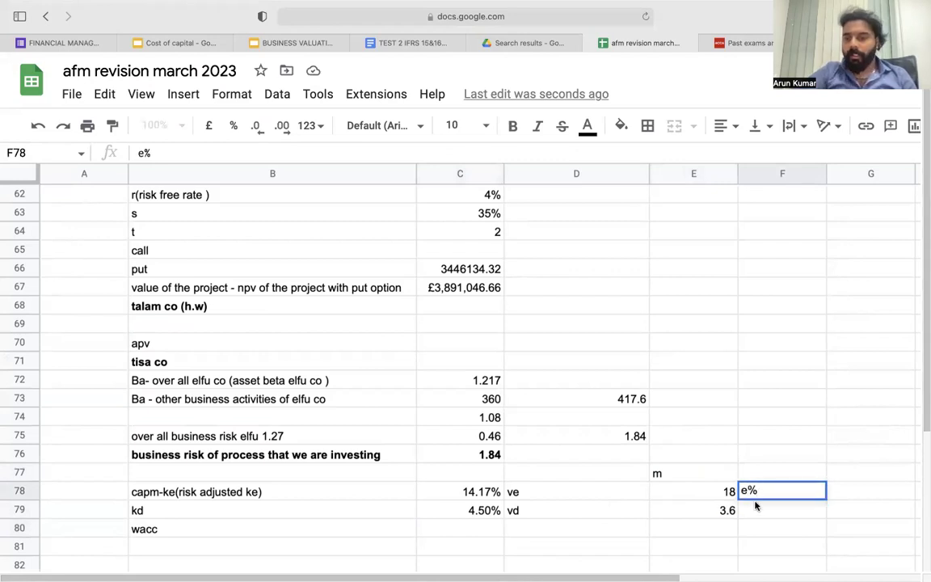
{"action": "left_click", "coordinate": [754, 509]}
{"action": "type", "text": "d%"}
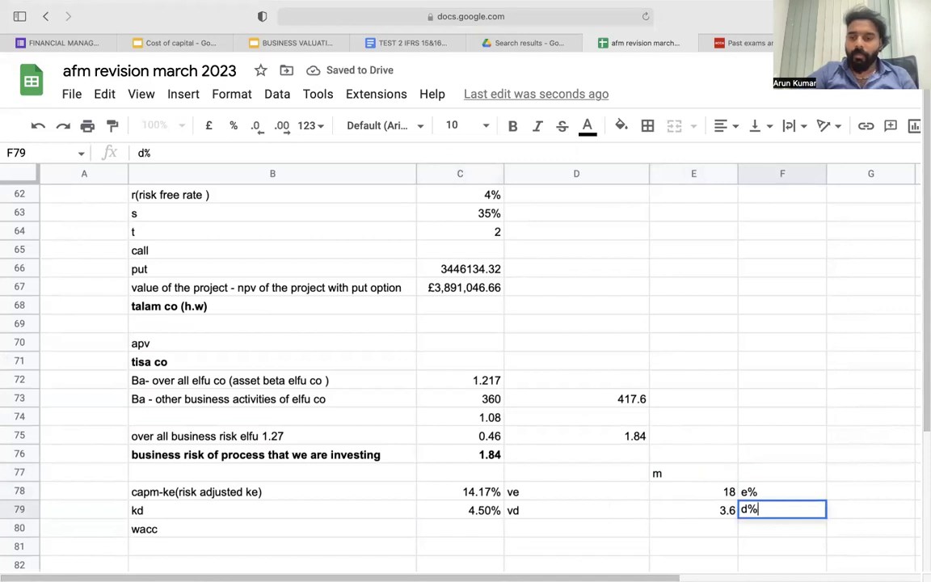
{"action": "key", "text": "Return"}
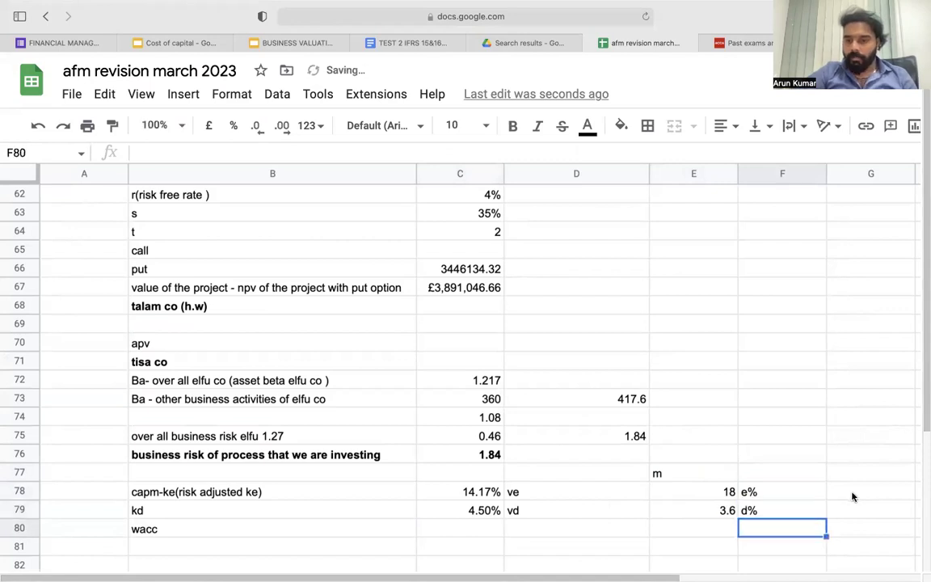
- Narrow columns D, E and F to fit their short contents
{"action": "left_click_drag", "start_coordinate": [649, 173], "coordinate": [580, 173]}
{"action": "left_click_drag", "start_coordinate": [670, 173], "coordinate": [627, 173]}
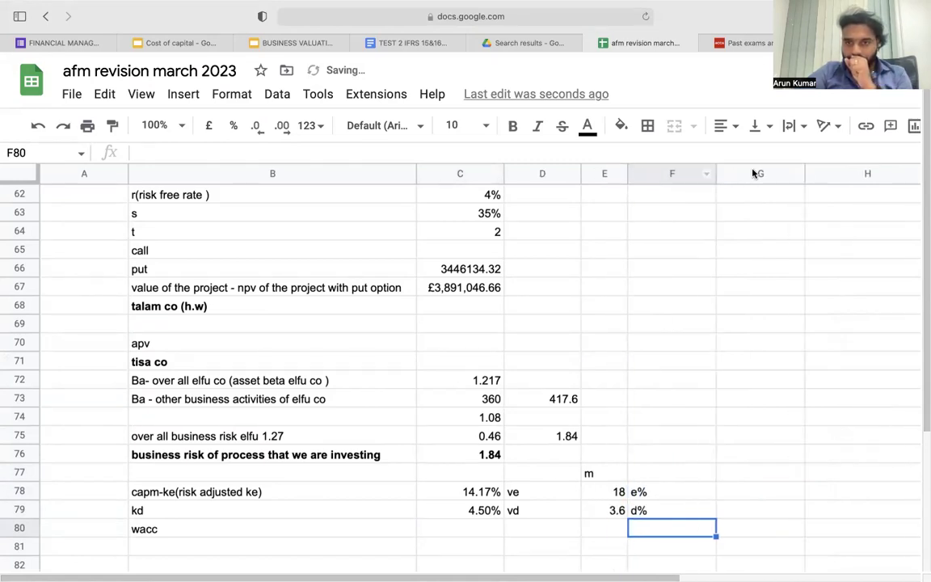
{"action": "left_click_drag", "start_coordinate": [714, 173], "coordinate": [714, 173]}
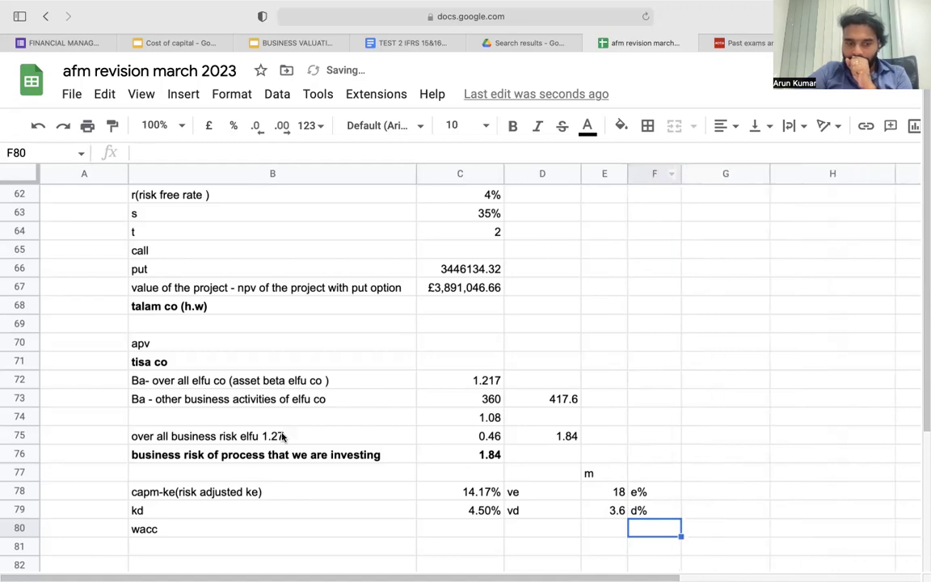
- Move the "wacc" label from B80 to G77
{"action": "left_click", "coordinate": [201, 527]}
{"action": "key", "text": "Delete"}
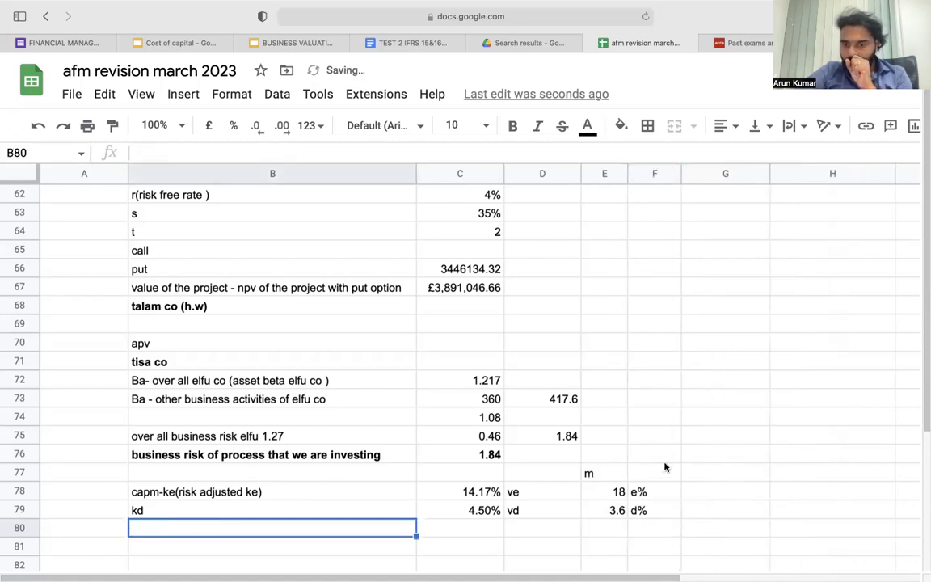
{"action": "left_click", "coordinate": [713, 474]}
{"action": "type", "text": "wacc"}
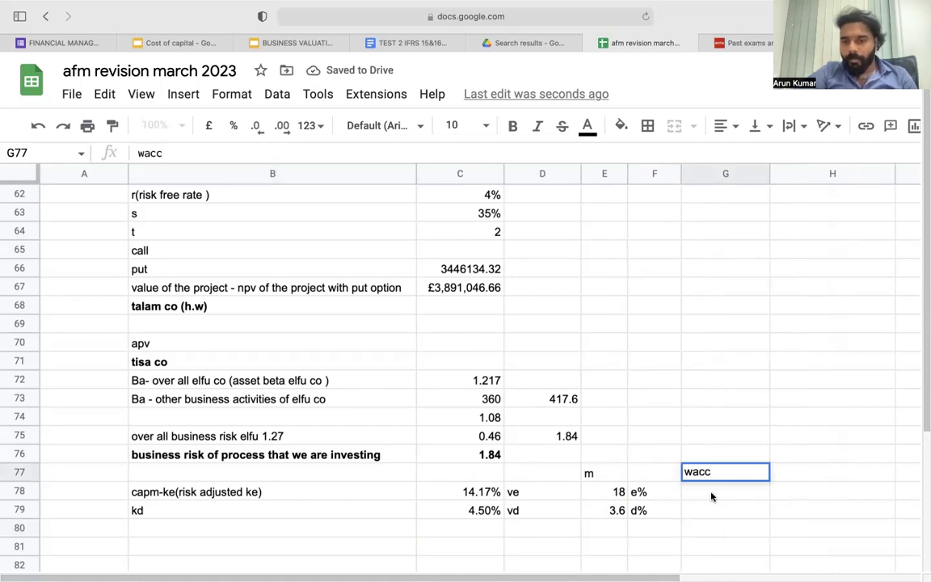
{"action": "key", "text": "Return"}
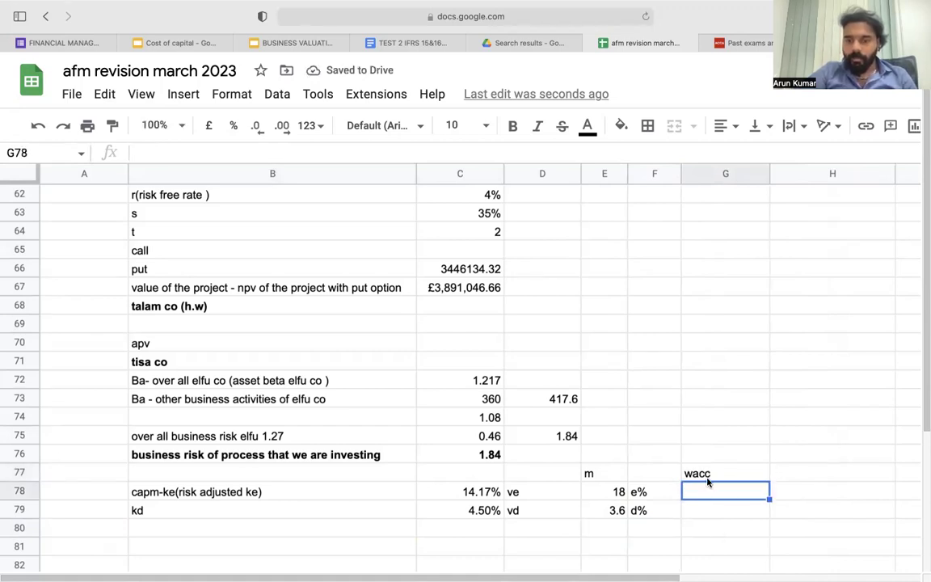
- Replace the "wacc" label in G77 with the heading "propotion(weightage)"
{"action": "left_click", "coordinate": [710, 475]}
{"action": "key", "text": "Delete"}
{"action": "left_click", "coordinate": [693, 493]}
{"action": "left_click", "coordinate": [656, 493]}
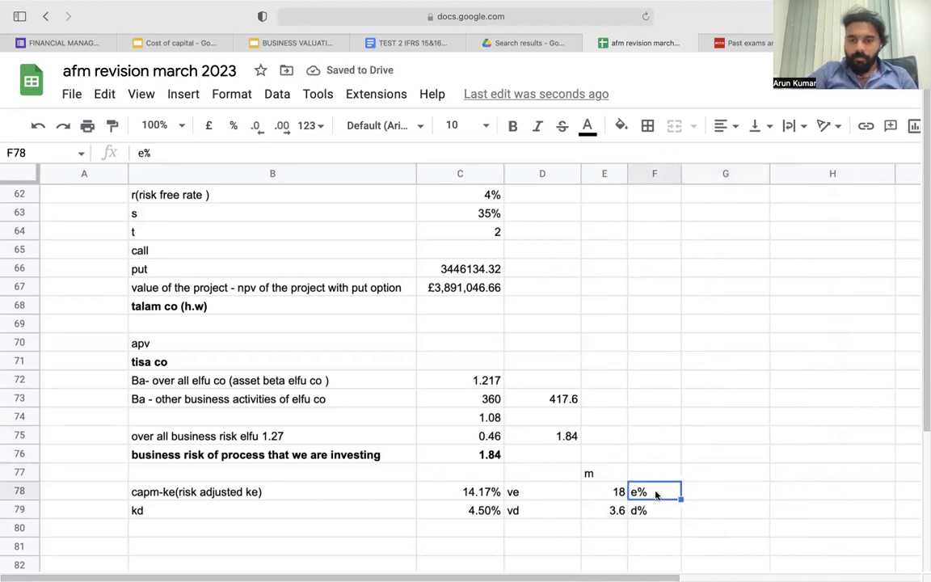
{"action": "left_click", "coordinate": [700, 477]}
{"action": "type", "text": "pr"}
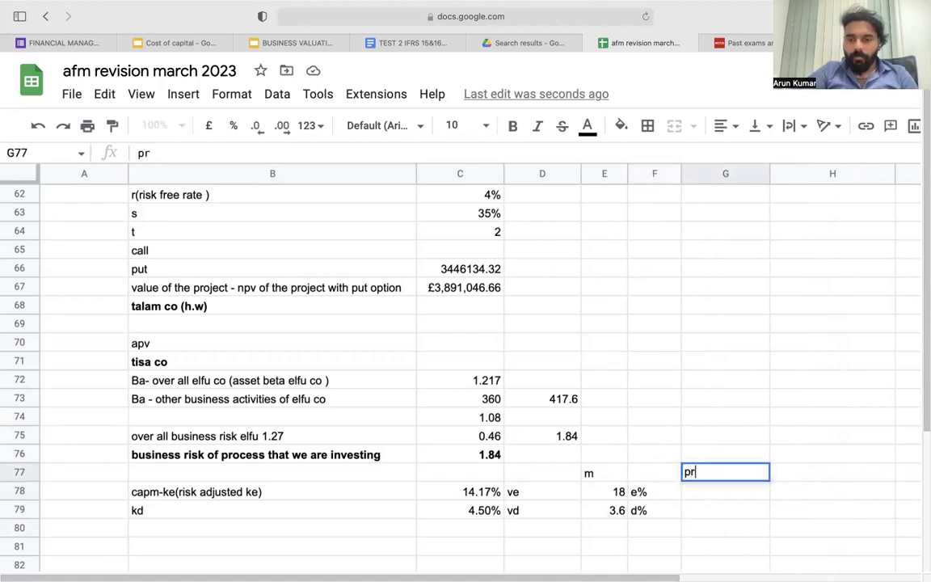
{"action": "type", "text": "opoti"}
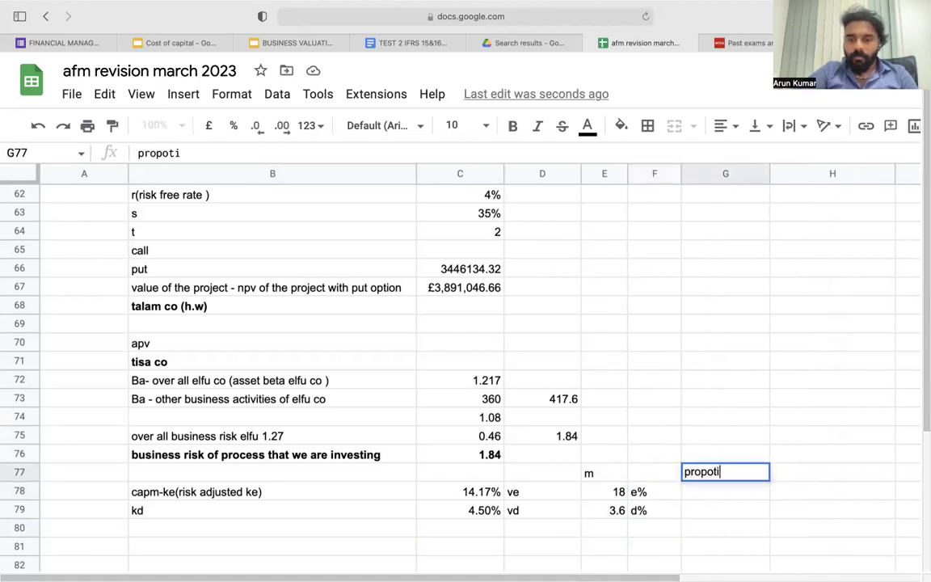
{"action": "type", "text": "on(weightage)"}
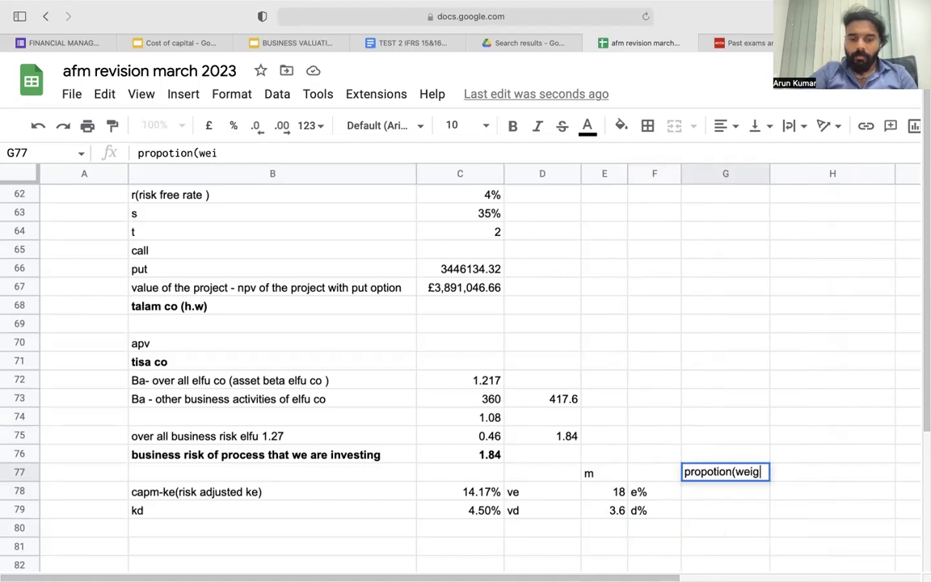
{"action": "left_click", "coordinate": [698, 506]}
- Try to calculate the equity weighting in G78 with the formula =E78/E78+E79
{"action": "left_click", "coordinate": [707, 498]}
{"action": "type", "text": "="}
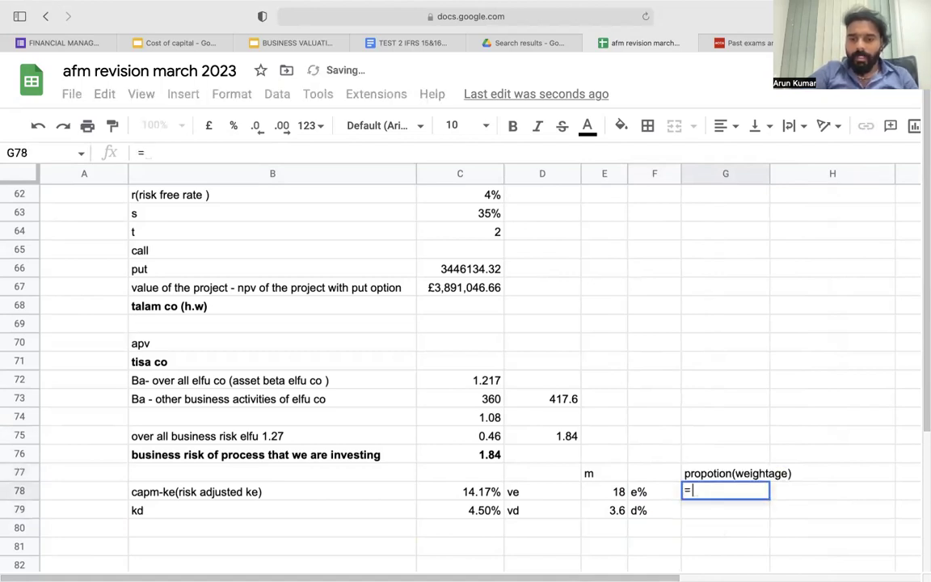
{"action": "left_click", "coordinate": [616, 492]}
{"action": "type", "text": "/"}
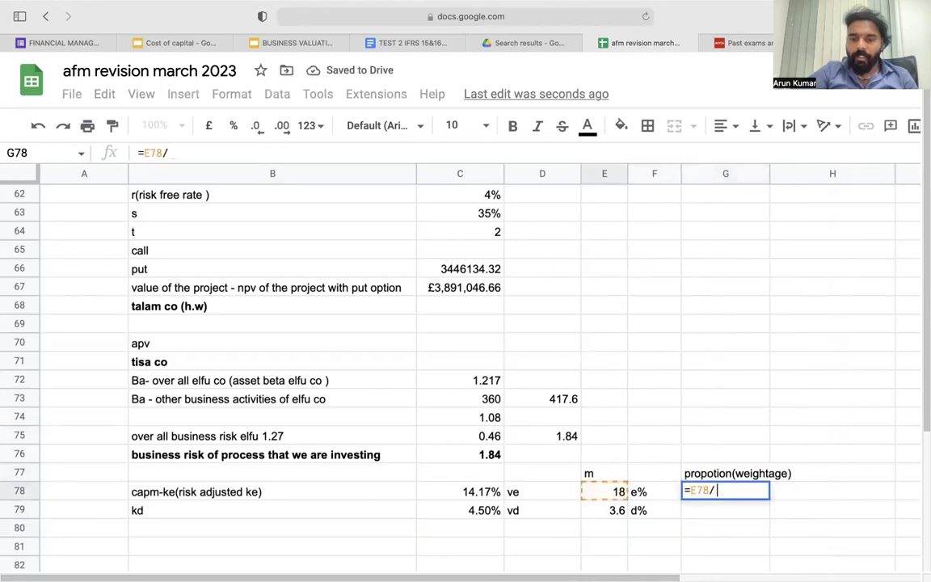
{"action": "left_click", "coordinate": [606, 493]}
{"action": "type", "text": "+"}
{"action": "left_click", "coordinate": [602, 509]}
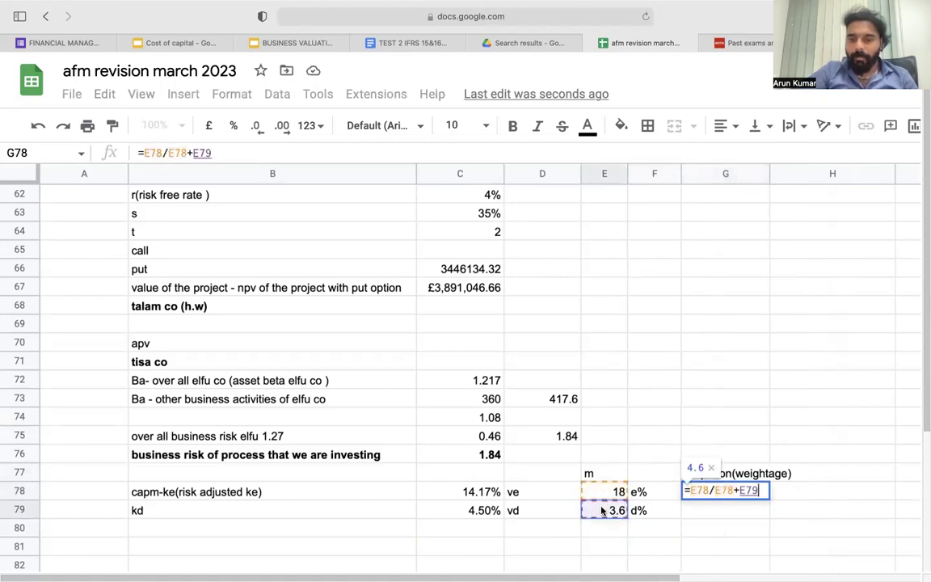
{"action": "key", "text": "Return"}
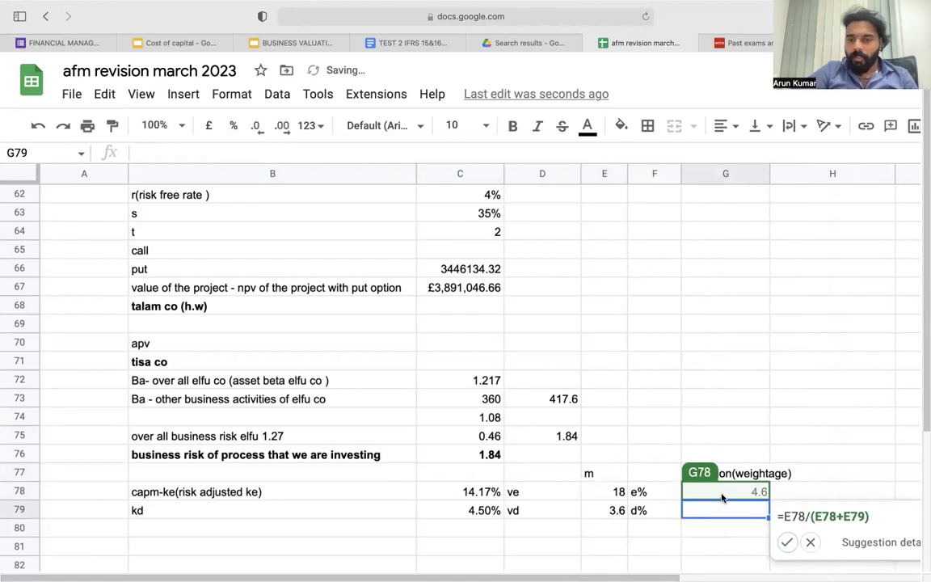
- Format the equity weighting in G78 as a percentage and correct its formula to =E78/(E78+E79)
{"action": "key", "text": "Up"}
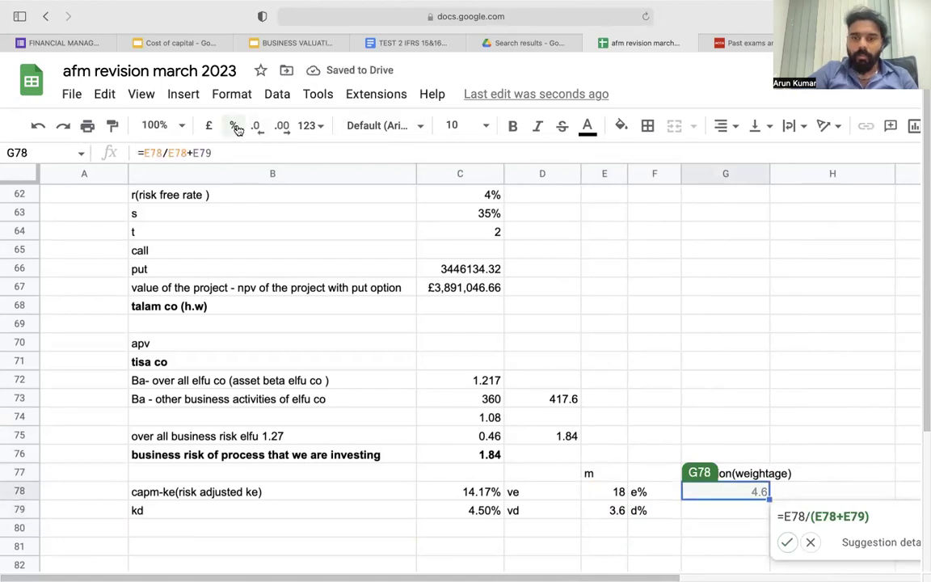
{"action": "left_click", "coordinate": [233, 125]}
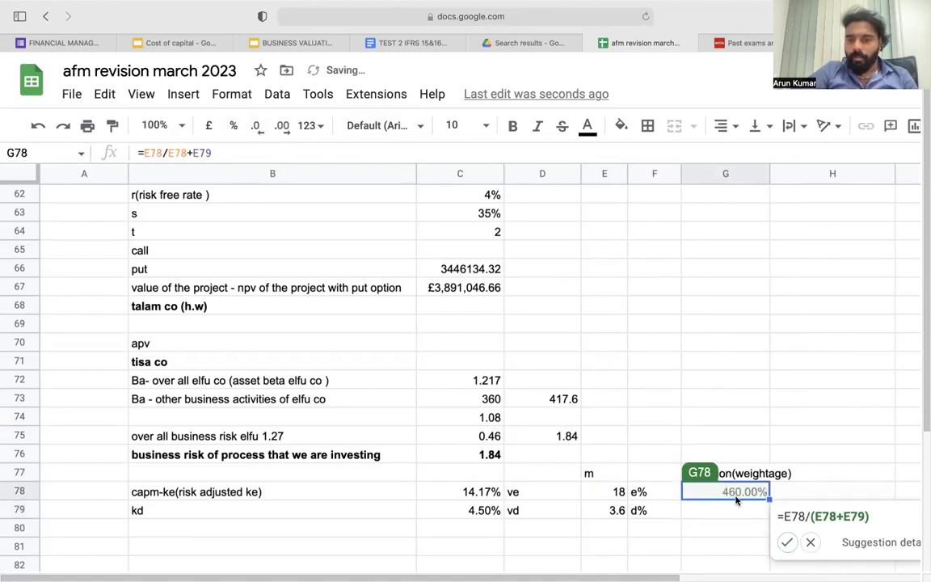
{"action": "double_click", "coordinate": [735, 499]}
{"action": "key", "text": "BackSpace"}
{"action": "key", "text": "BackSpace"}
{"action": "key", "text": "BackSpace"}
{"action": "key", "text": "BackSpace"}
{"action": "key", "text": "BackSpace"}
{"action": "key", "text": "BackSpace"}
{"action": "key", "text": "BackSpace"}
{"action": "key", "text": "BackSpace"}
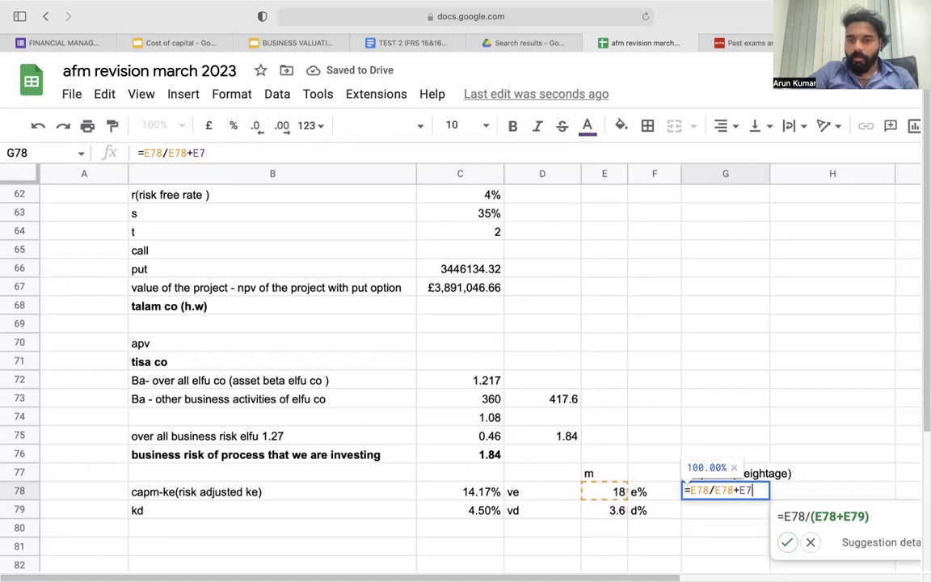
{"action": "key", "text": "BackSpace"}
{"action": "key", "text": "BackSpace"}
{"action": "key", "text": "BackSpace"}
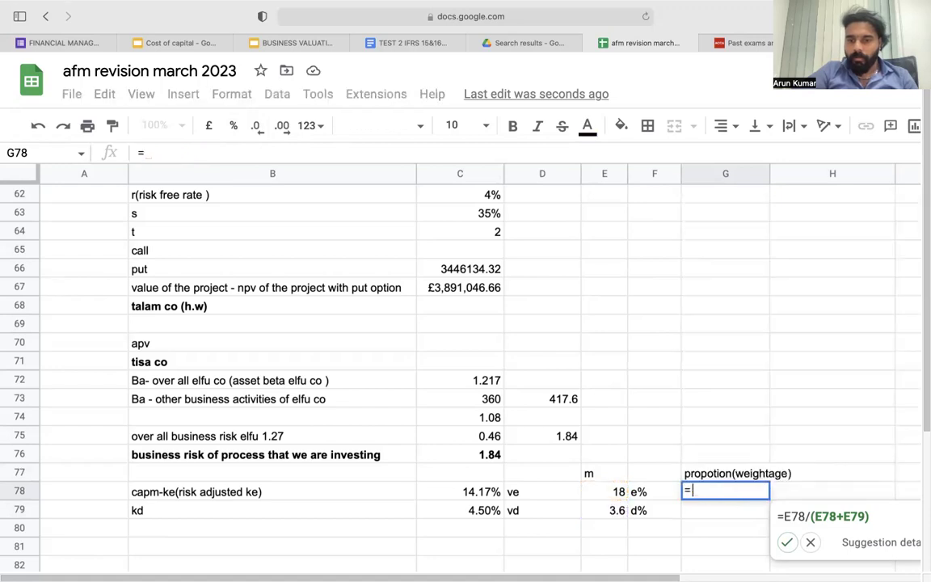
{"action": "left_click", "coordinate": [614, 492]}
{"action": "type", "text": "/("}
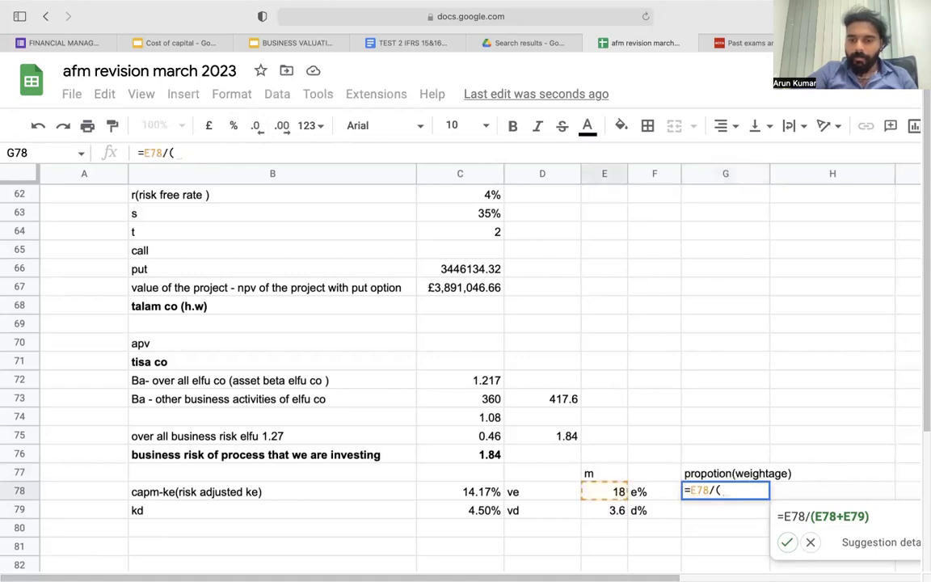
{"action": "left_click", "coordinate": [616, 491]}
{"action": "type", "text": "+"}
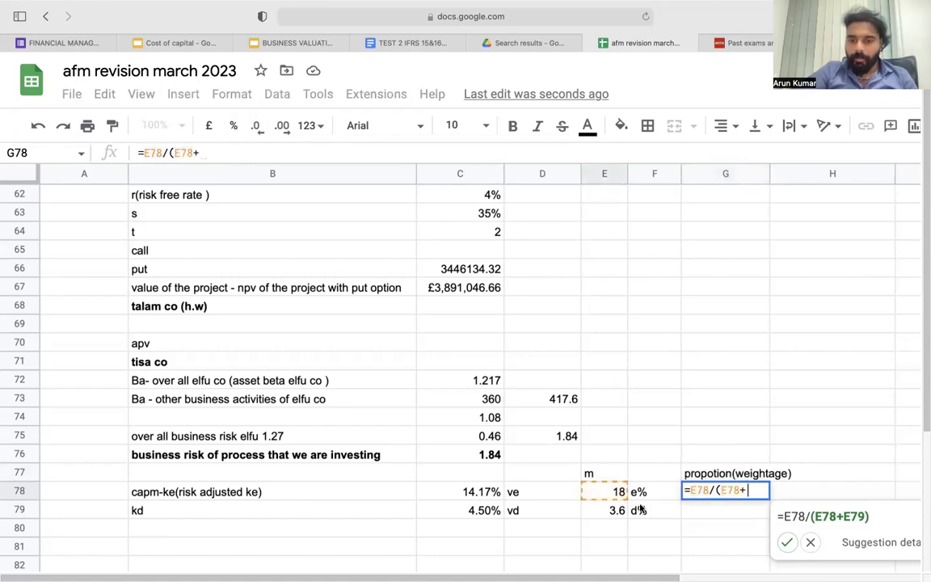
{"action": "left_click", "coordinate": [621, 510]}
{"action": "key", "text": "Return"}
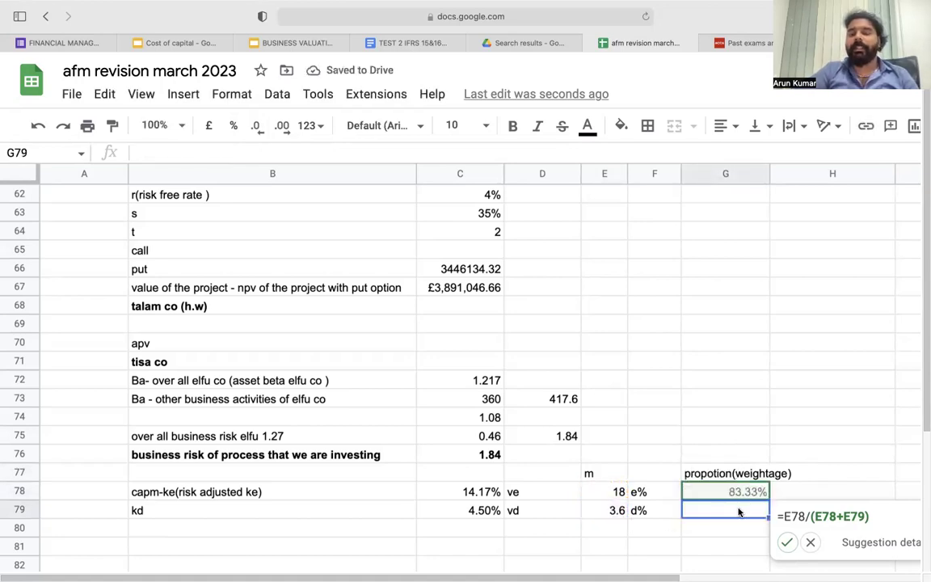
- Calculate the debt weighting in G79 with the formula =100%-G78
{"action": "type", "text": "="}
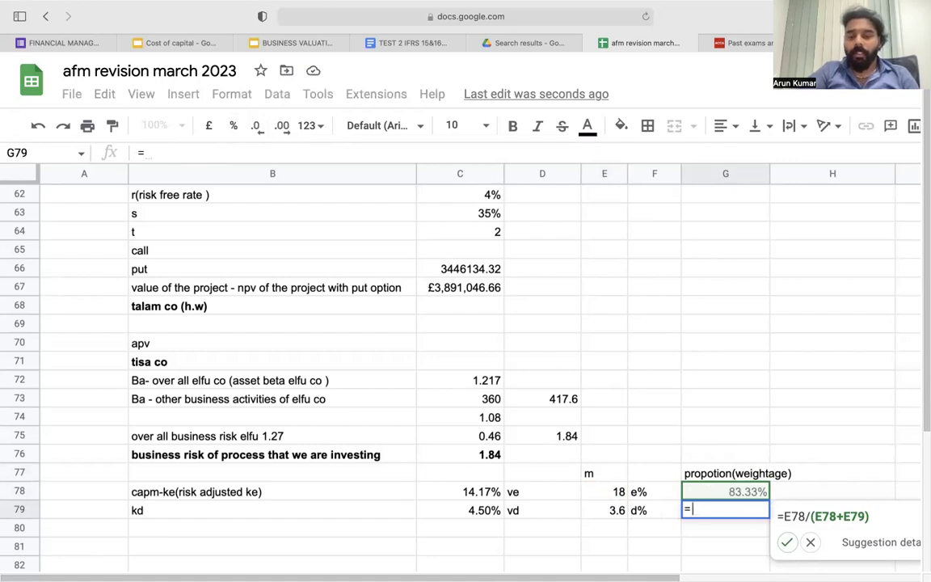
{"action": "type", "text": "100%0"}
{"action": "key", "text": "BackSpace"}
{"action": "type", "text": "-"}
{"action": "left_click", "coordinate": [743, 493]}
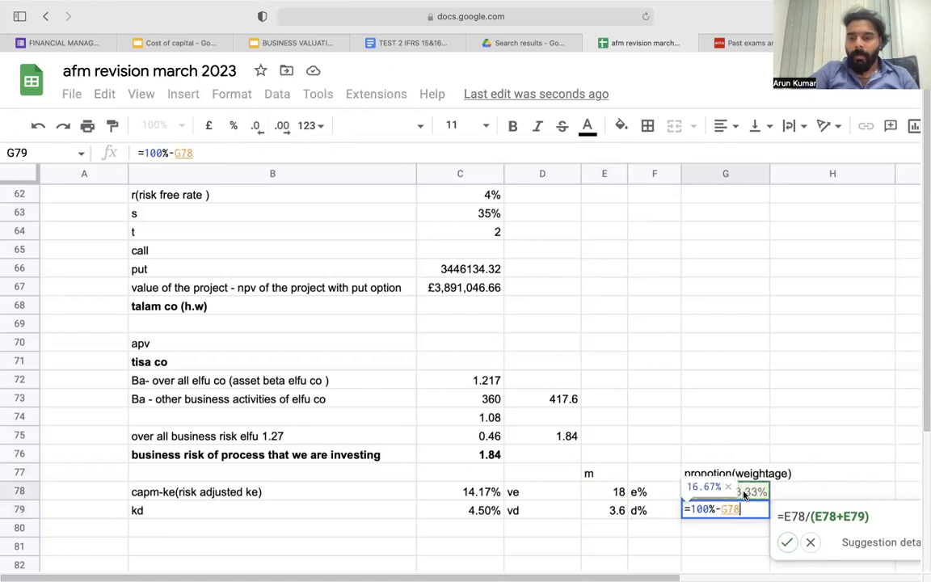
{"action": "key", "text": "Return"}
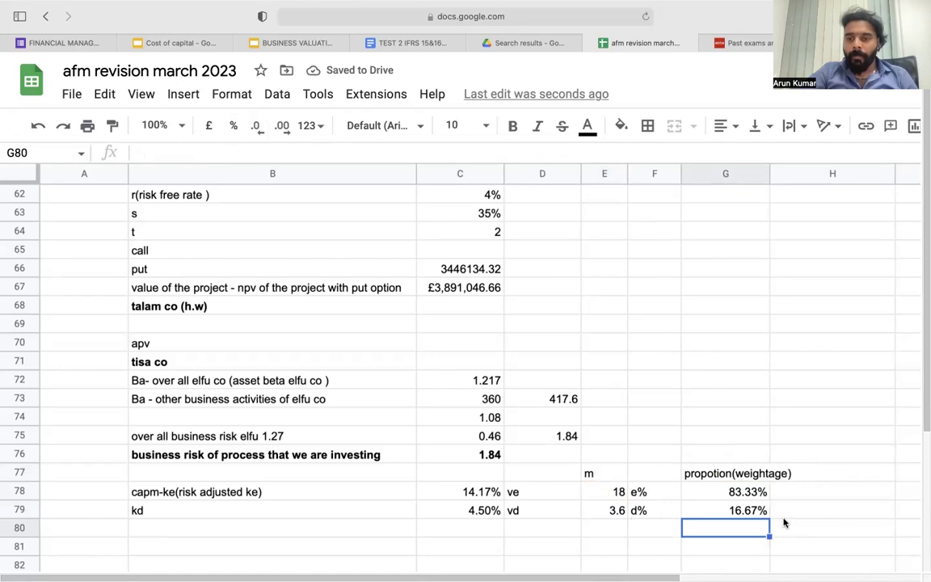
- Widen column G so that the "propotion(weightage)" heading fits inside it
{"action": "scroll", "coordinate": [772, 186], "scroll_direction": "up", "scroll_amount": 15}
{"action": "left_click", "coordinate": [772, 182]}
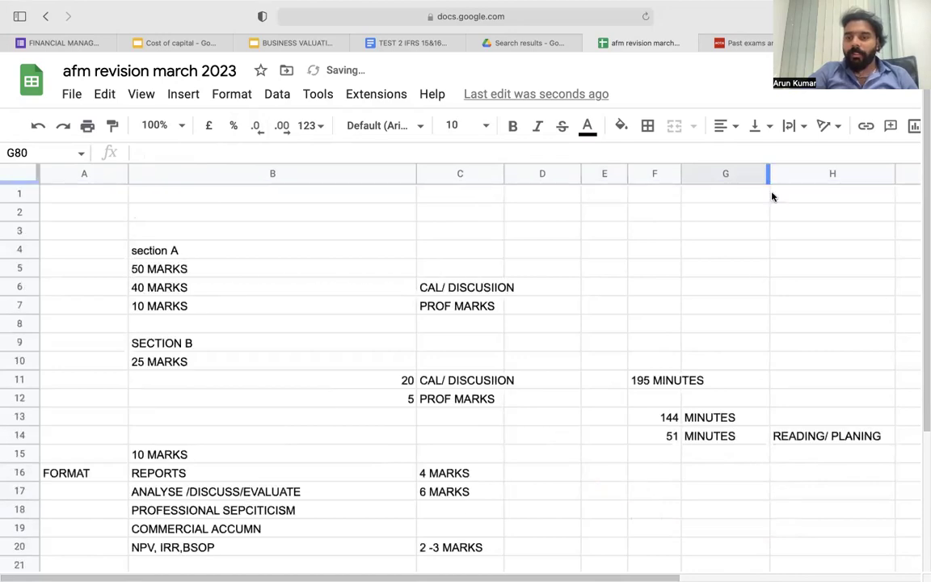
{"action": "key", "text": "super+minus"}
{"action": "scroll", "coordinate": [683, 444], "scroll_direction": "down", "scroll_amount": 20}
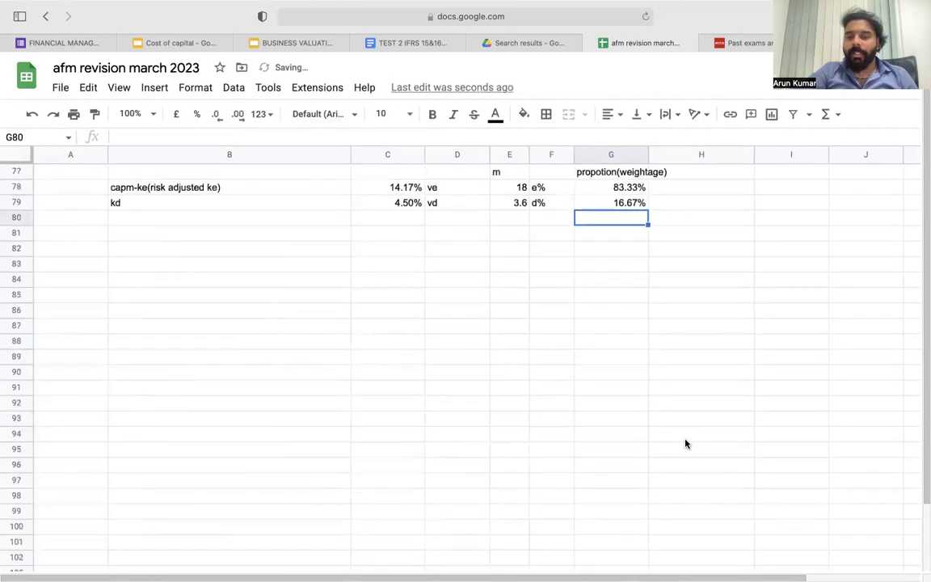
{"action": "scroll", "coordinate": [679, 388], "scroll_direction": "up", "scroll_amount": 3}
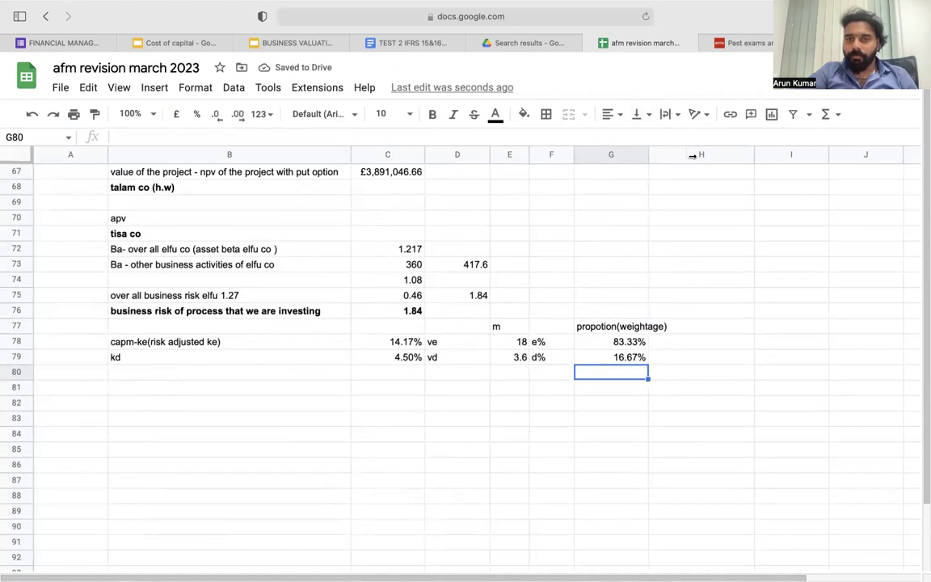
{"action": "left_click_drag", "start_coordinate": [648, 154], "coordinate": [695, 153]}
- Enter the heading "wacc" in H77, beside the weightage heading
{"action": "left_click", "coordinate": [728, 325]}
{"action": "type", "text": "wq"}
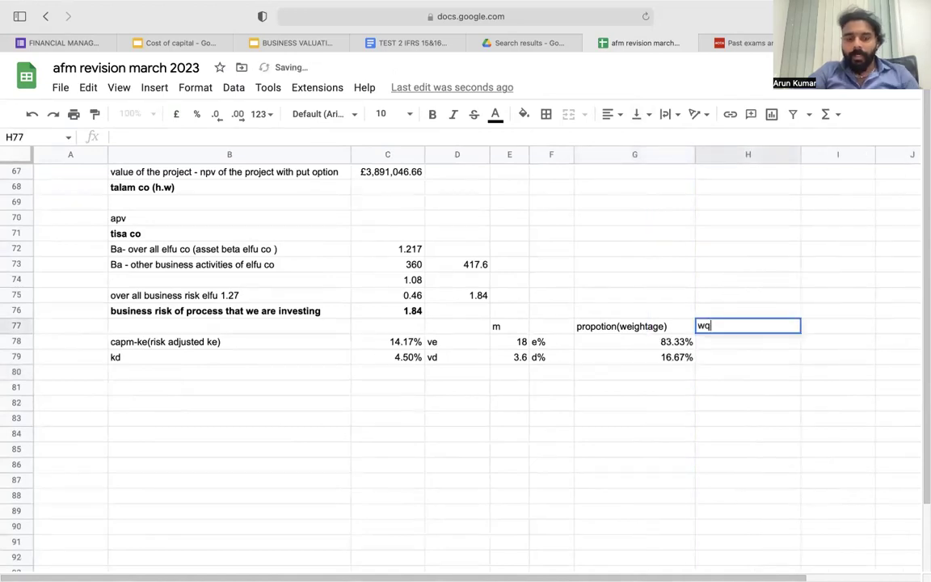
{"action": "key", "text": "BackSpace"}
{"action": "type", "text": "acc"}
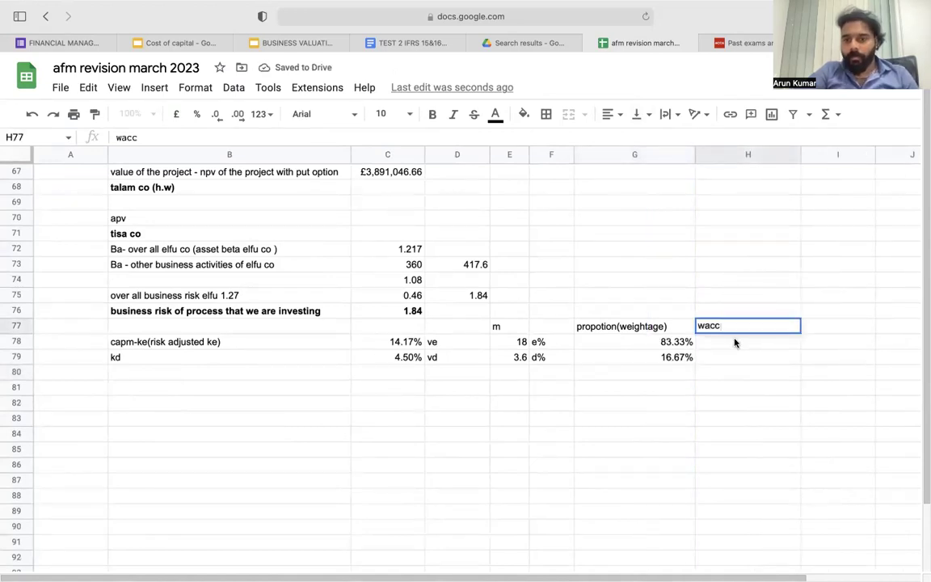
- Calculate the weighted cost of equity in H78 with the formula =C78*G78
{"action": "left_click", "coordinate": [735, 340]}
{"action": "type", "text": "="}
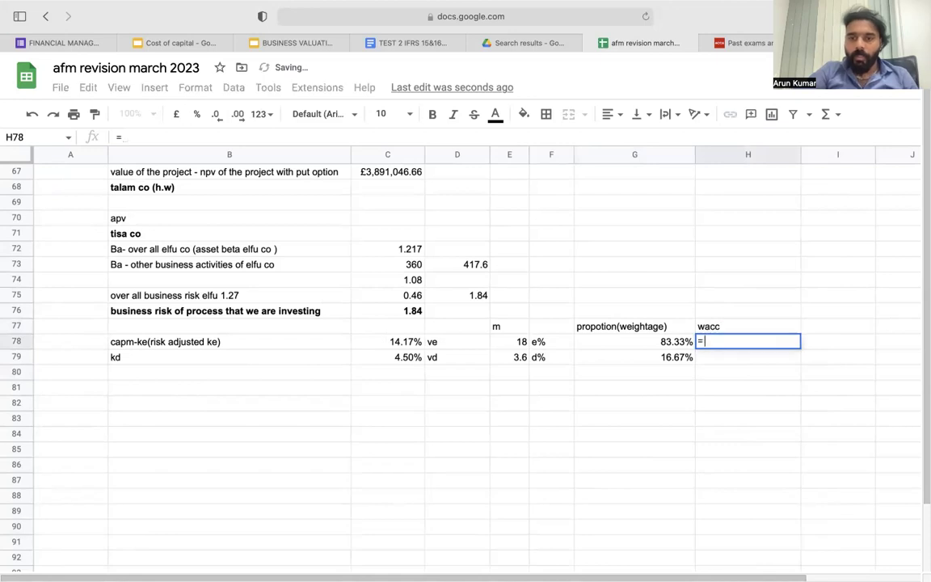
{"action": "left_click", "coordinate": [408, 342]}
{"action": "type", "text": "*"}
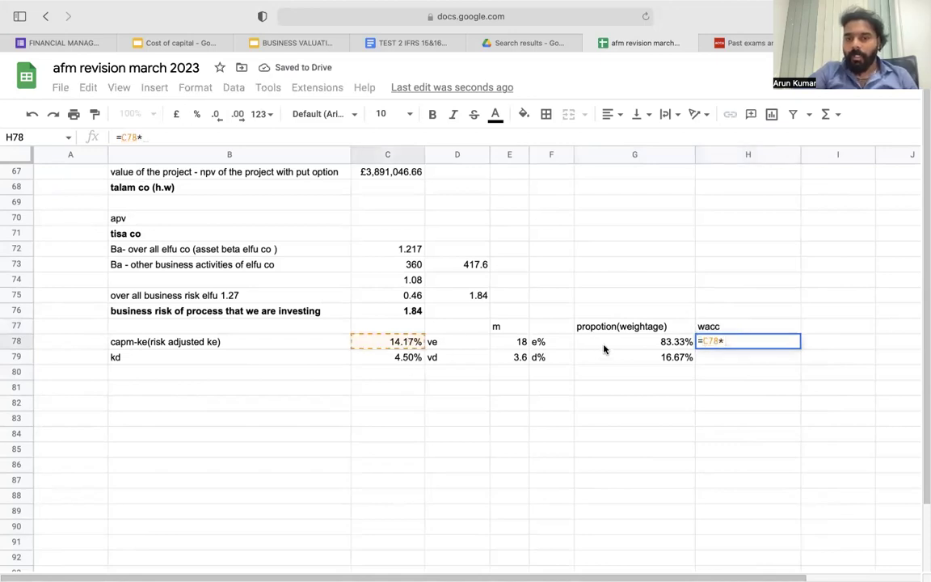
{"action": "left_click", "coordinate": [608, 346]}
{"action": "key", "text": "Return"}
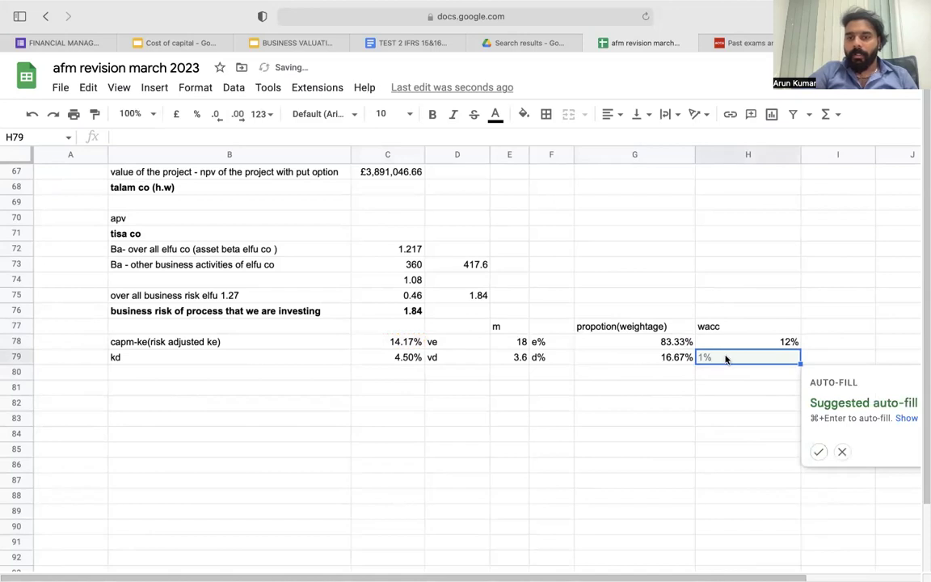
- Calculate the weighted cost of debt in H79 with the formula =C79*G79
{"action": "type", "text": "="}
{"action": "left_click", "coordinate": [385, 359]}
{"action": "type", "text": "*"}
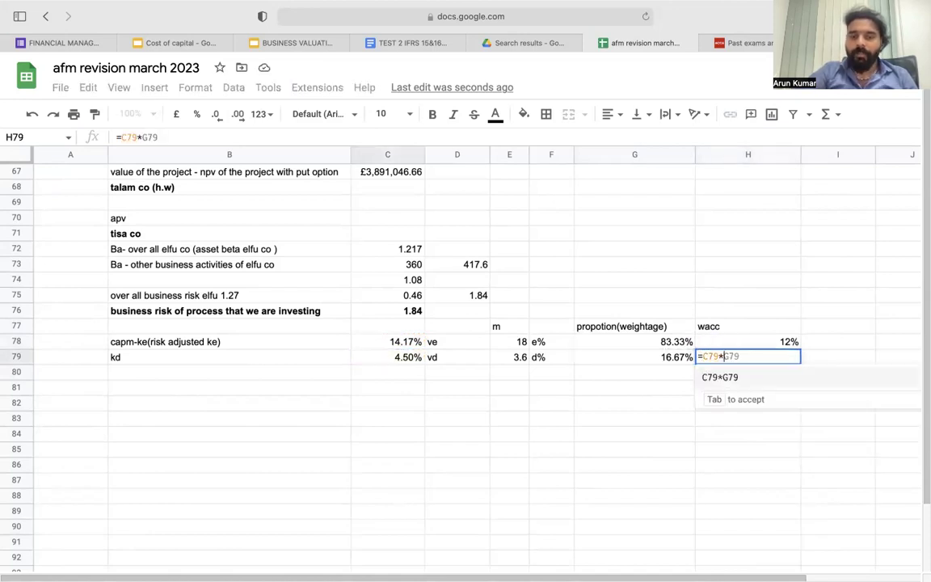
{"action": "left_click", "coordinate": [602, 357]}
{"action": "key", "text": "Return"}
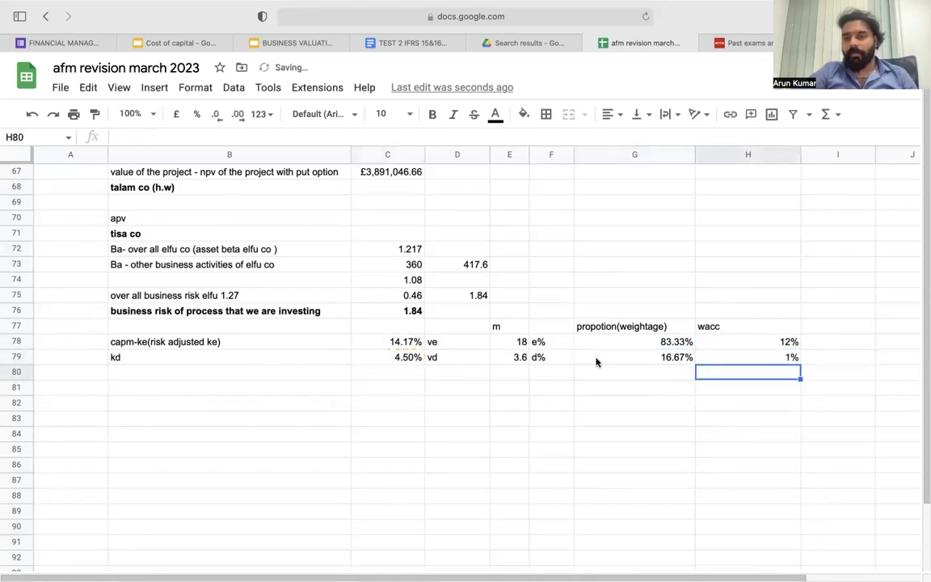
- Total the weighted costs in H80 with =SUM(H78:H79) and label the result "new risk-adjusted wacc" in G80
{"action": "type", "text": "="}
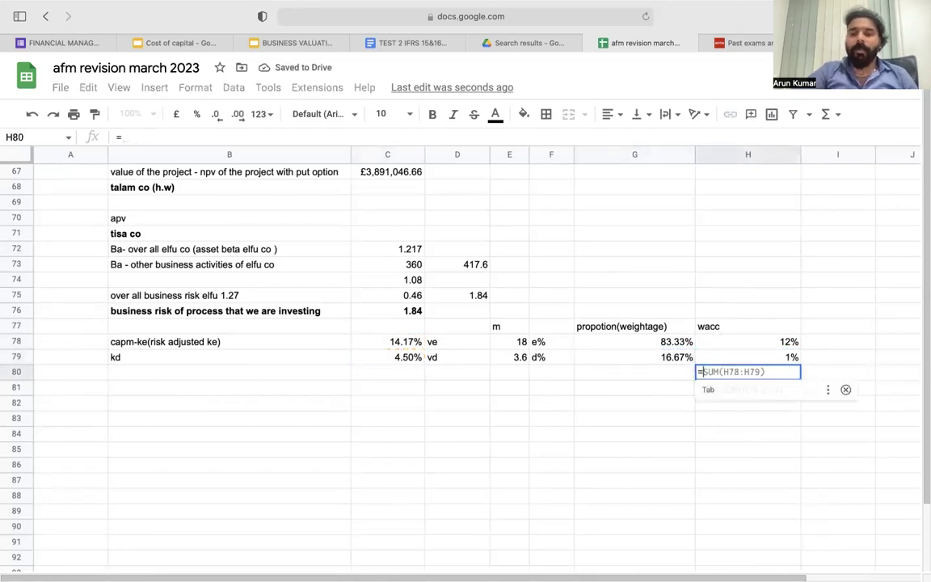
{"action": "key", "text": "Tab"}
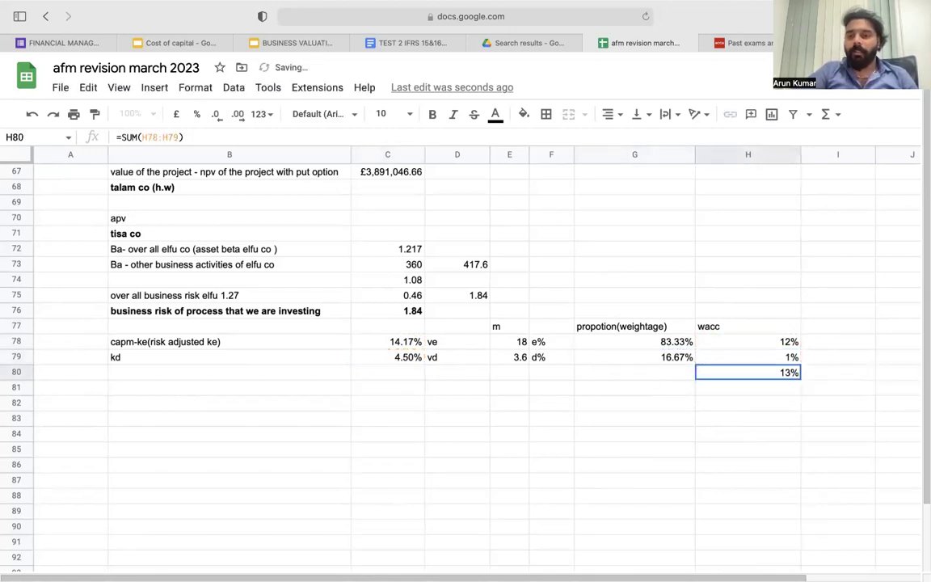
{"action": "left_click", "coordinate": [682, 376]}
{"action": "type", "text": "new risk"}
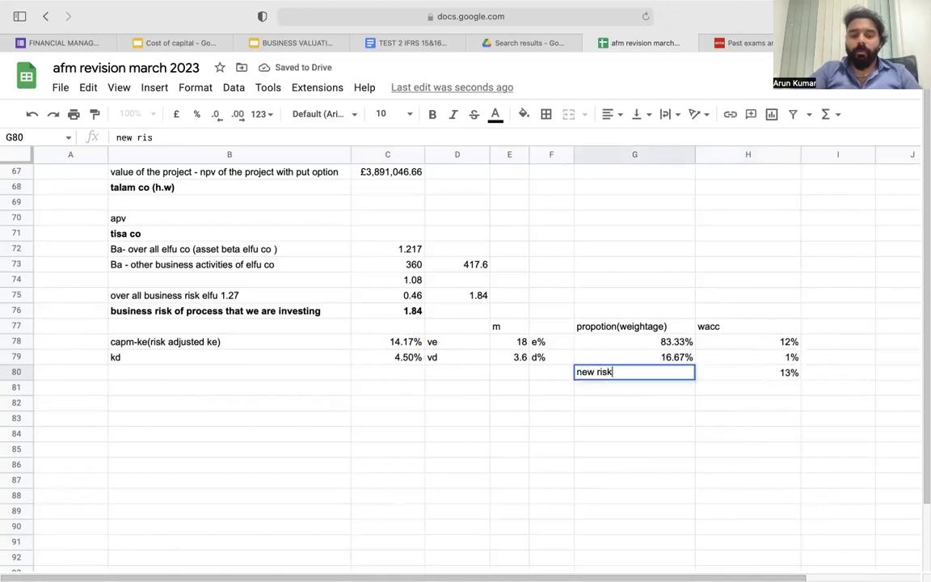
{"action": "type", "text": " adjusted wacc"}
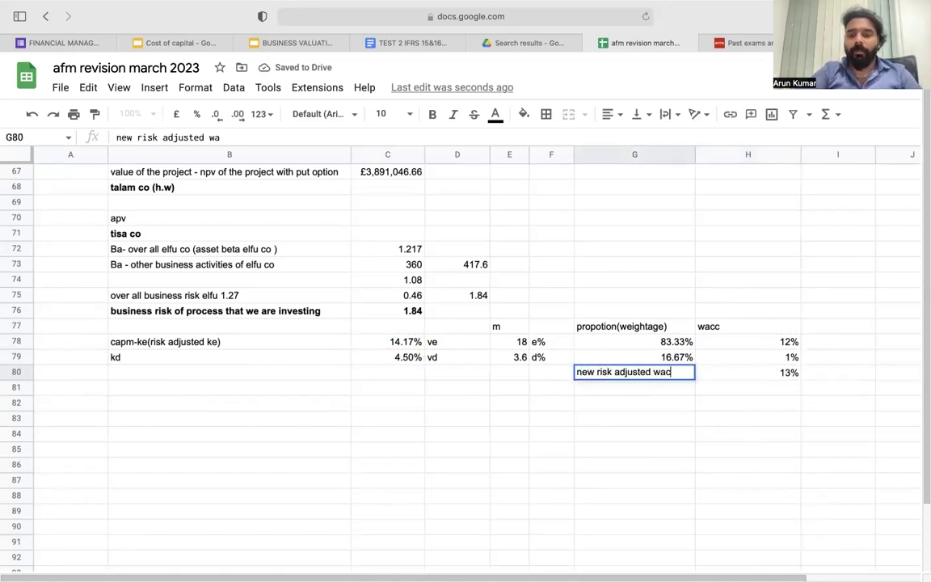
{"action": "left_click", "coordinate": [618, 373]}
{"action": "left_click", "coordinate": [628, 402]}
{"action": "left_click", "coordinate": [624, 427]}
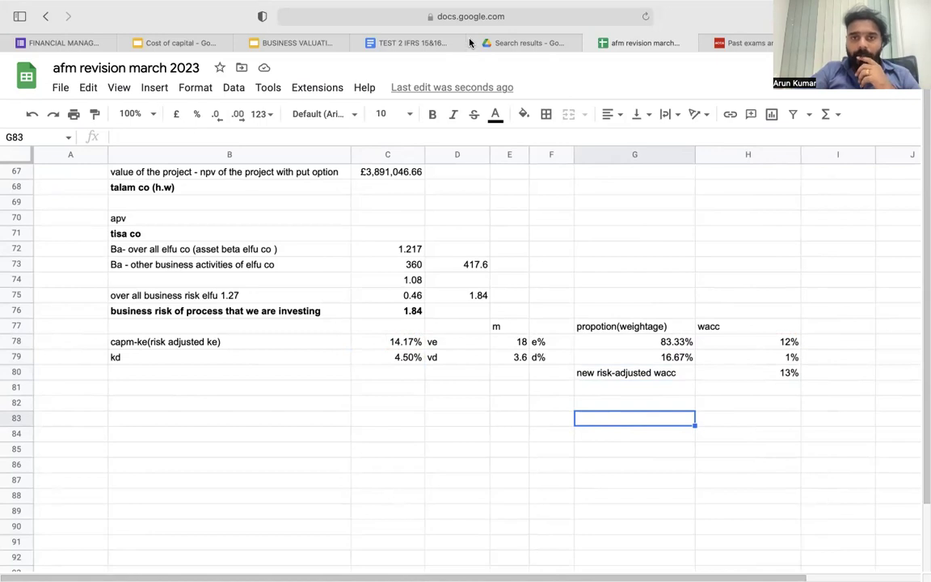
- Switch to the AFM Exam Kit PDF and review requirement (a) on Tisa Co's cost of capital
{"action": "key", "text": "super+Tab"}
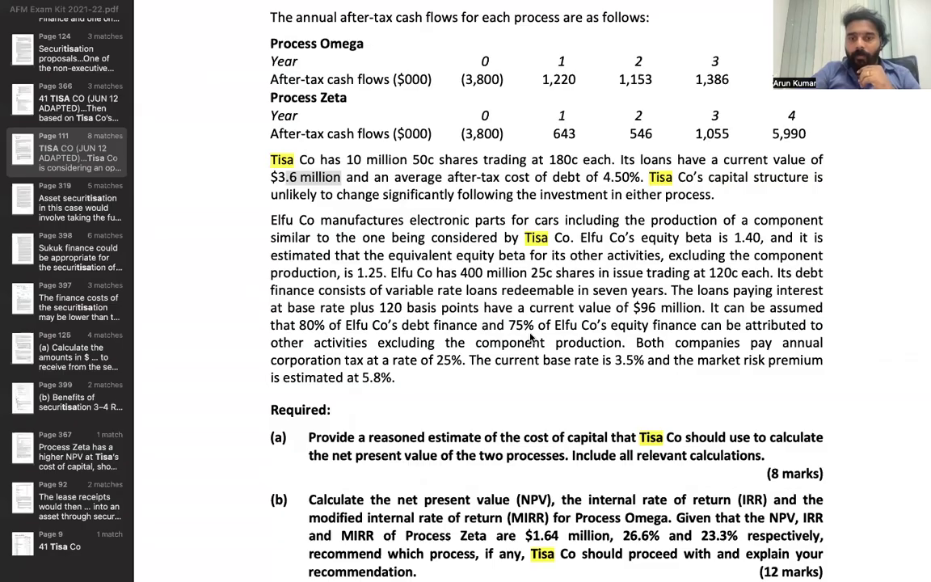
{"action": "scroll", "coordinate": [531, 338], "scroll_direction": "down", "scroll_amount": 2}
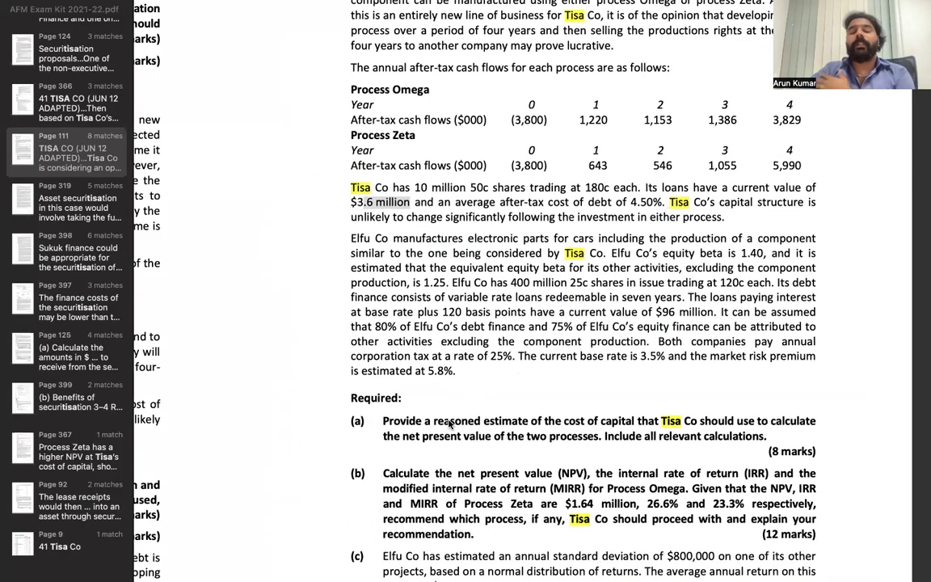
{"action": "left_click_drag", "start_coordinate": [437, 421], "coordinate": [684, 416]}
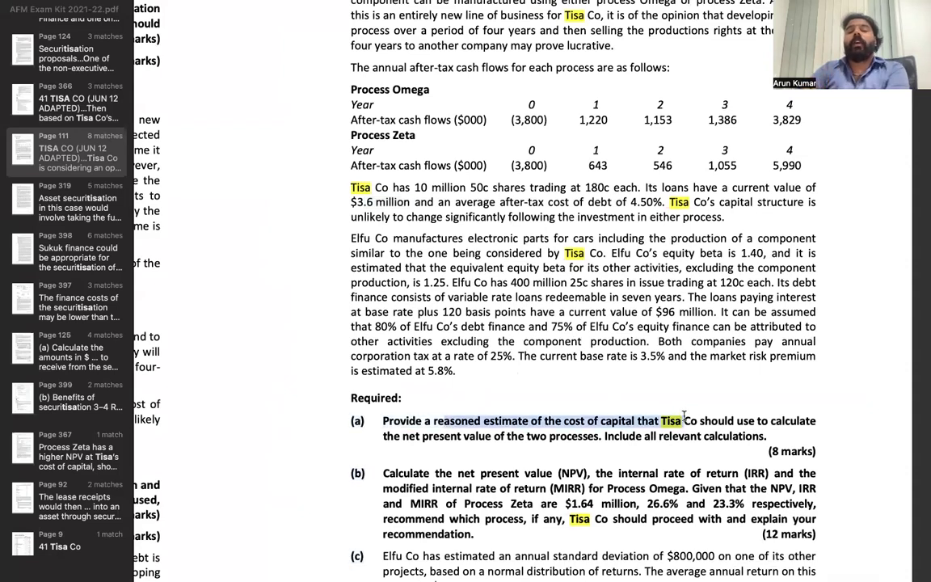
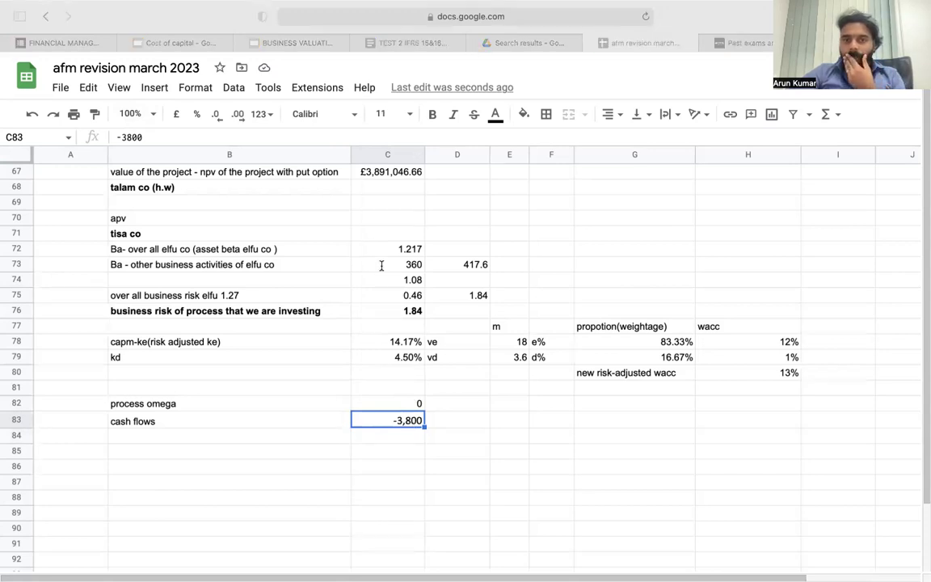
- Copy Process Omega's after-tax cash flows for years 1 to 4 from the exam kit PDF into D83 of the spreadsheet
{"action": "key", "text": "super+Tab"}
{"action": "left_click_drag", "start_coordinate": [580, 120], "coordinate": [734, 120]}
{"action": "left_click", "coordinate": [768, 120]}
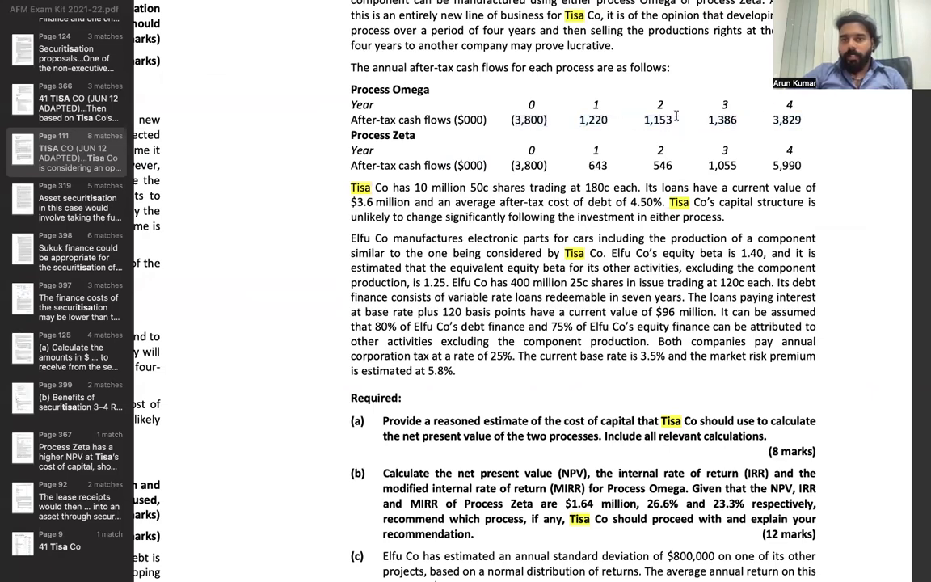
{"action": "left_click_drag", "start_coordinate": [574, 120], "coordinate": [806, 120]}
{"action": "key", "text": "super+c"}
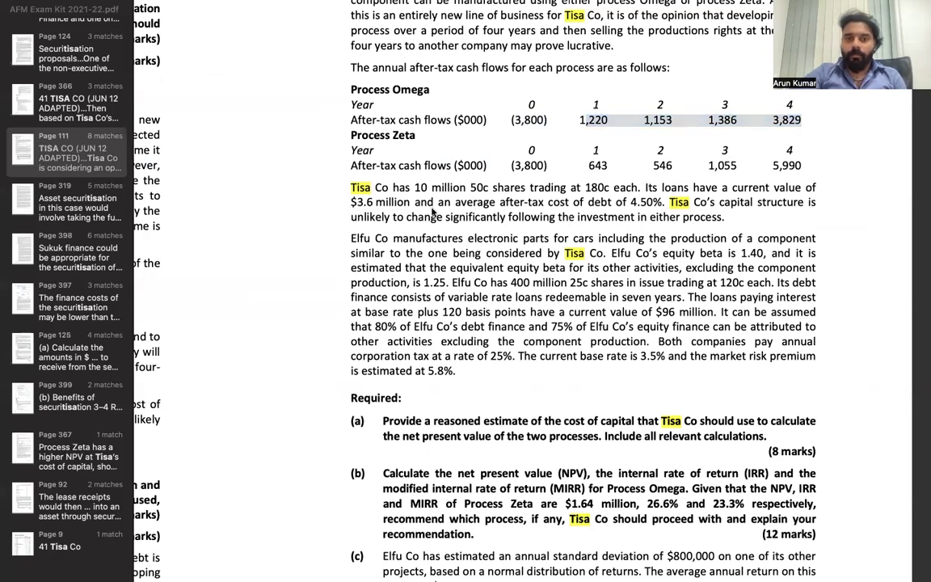
{"action": "key", "text": "super+Tab"}
{"action": "left_click", "coordinate": [472, 424]}
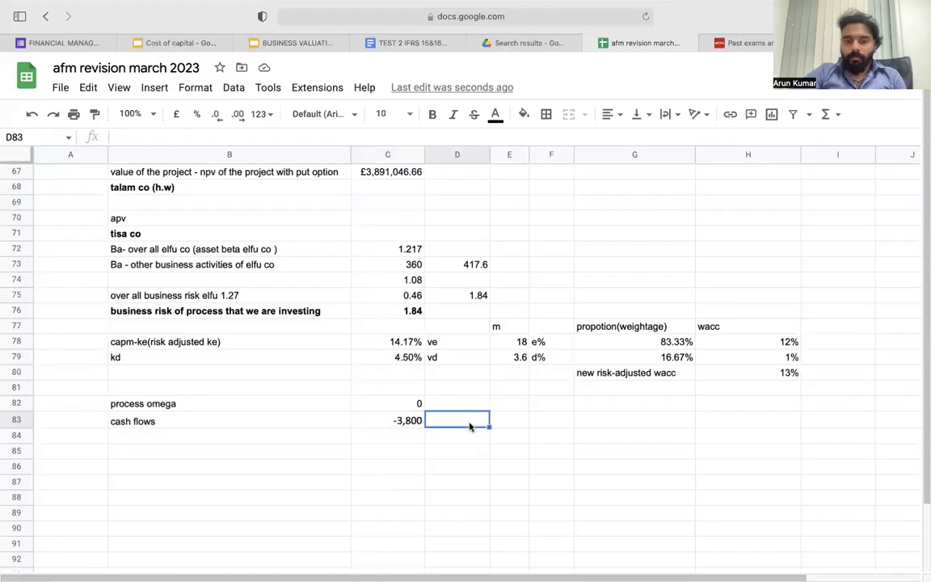
{"action": "key", "text": "super+v"}
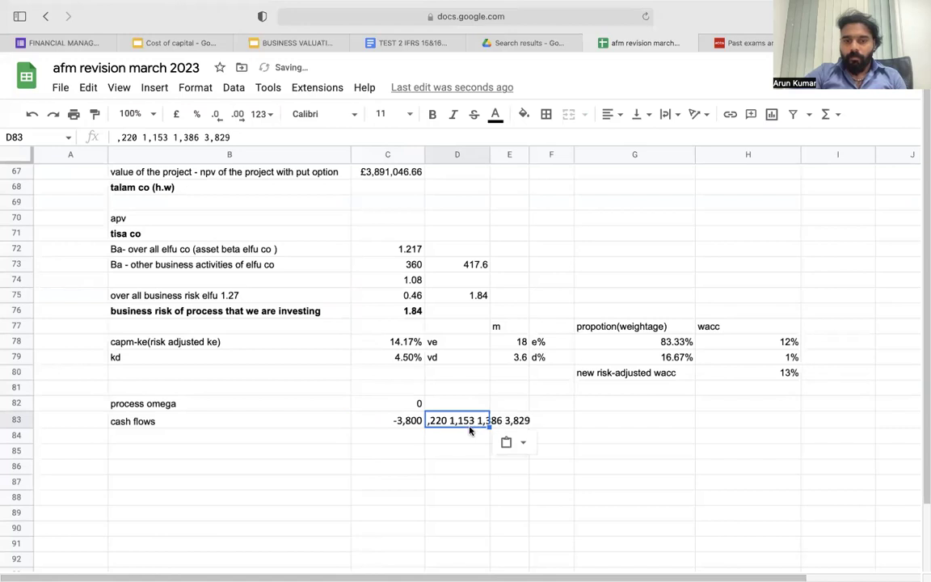
{"action": "left_click", "coordinate": [484, 156]}
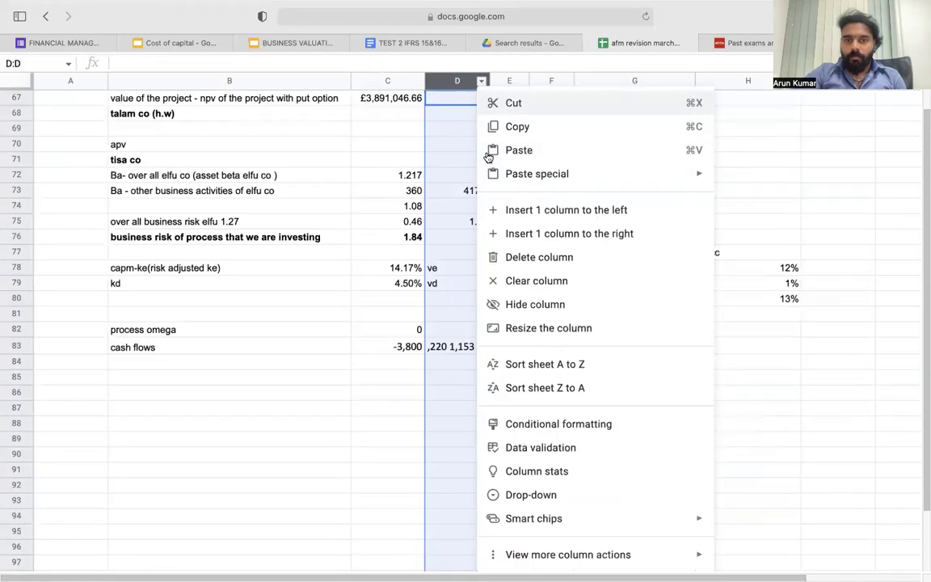
{"action": "left_click_drag", "start_coordinate": [440, 310], "coordinate": [443, 237]}
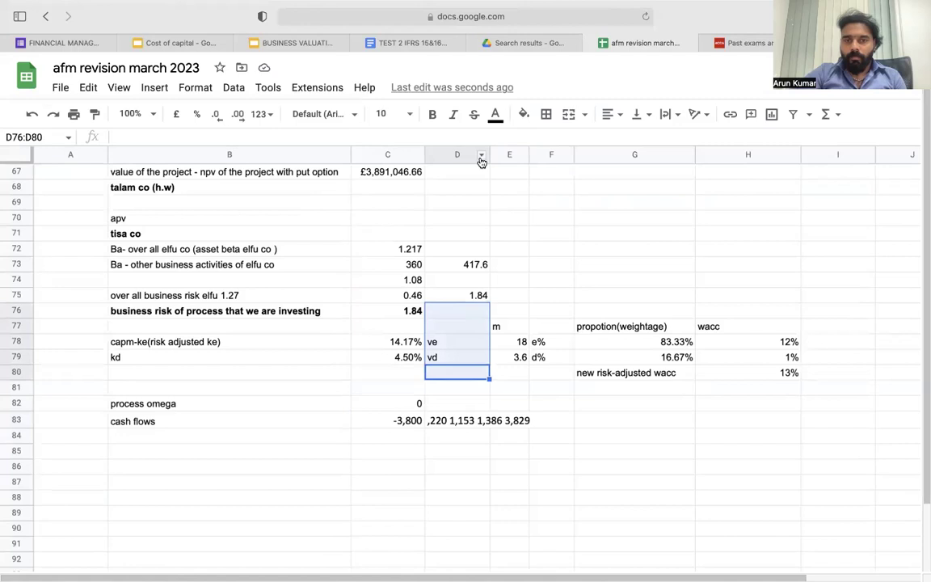
- Widen column D to fit the pasted cash flow string and open D83 for editing
{"action": "left_click_drag", "start_coordinate": [575, 156], "coordinate": [574, 156]}
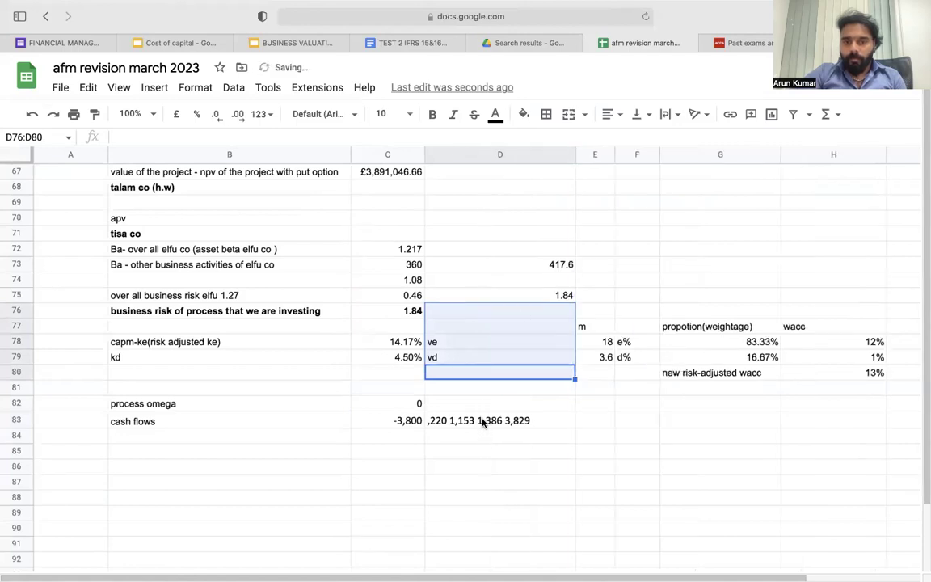
{"action": "left_click", "coordinate": [432, 423]}
{"action": "double_click", "coordinate": [532, 420]}
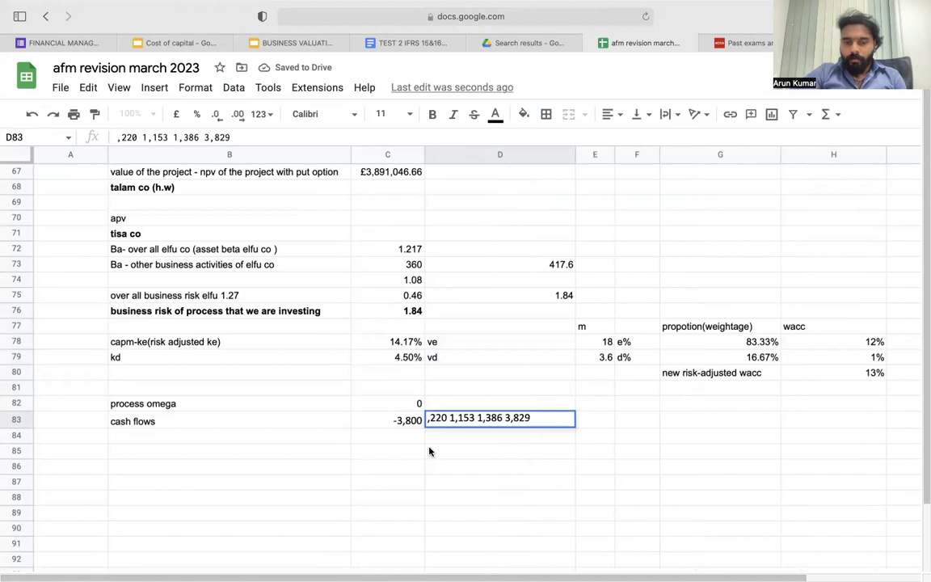
- Enter Process Omega's cash flows -3800, 1220, 1153, 1386 and 3829 in separate cells across C84:G84
{"action": "left_click", "coordinate": [401, 437]}
{"action": "type", "text": "-3800"}
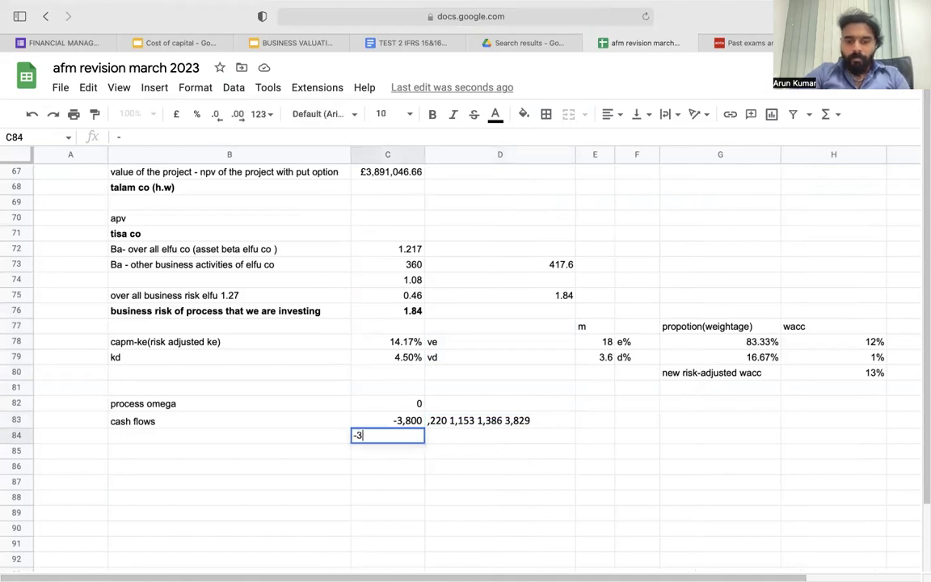
{"action": "left_click", "coordinate": [454, 437]}
{"action": "type", "text": "1220"}
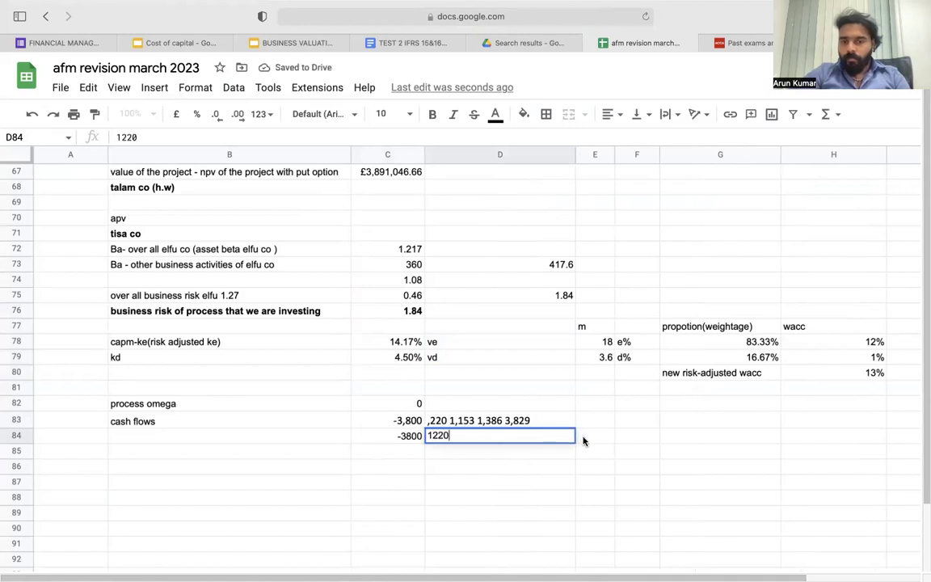
{"action": "left_click", "coordinate": [584, 438]}
{"action": "type", "text": "1153"}
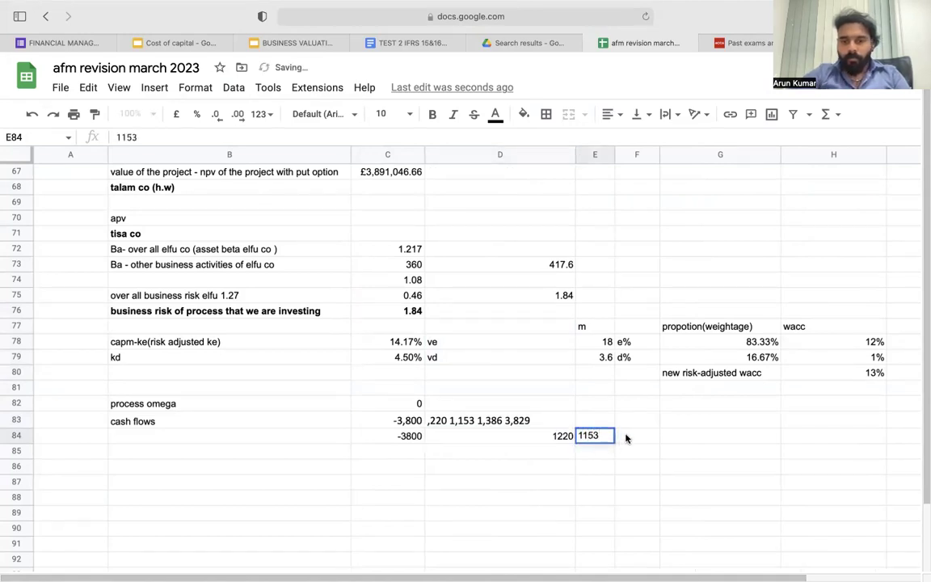
{"action": "left_click", "coordinate": [634, 437]}
{"action": "type", "text": "1386"}
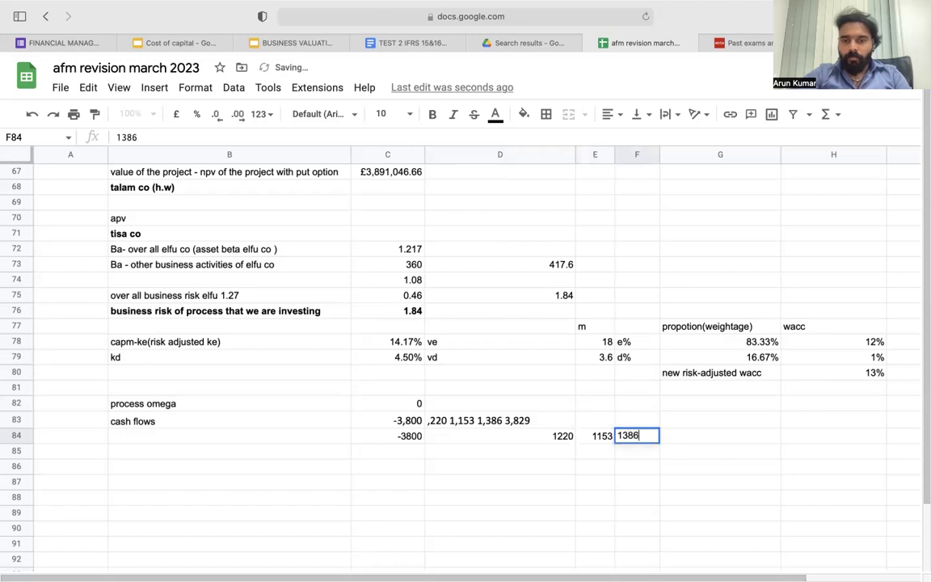
{"action": "left_click", "coordinate": [681, 439]}
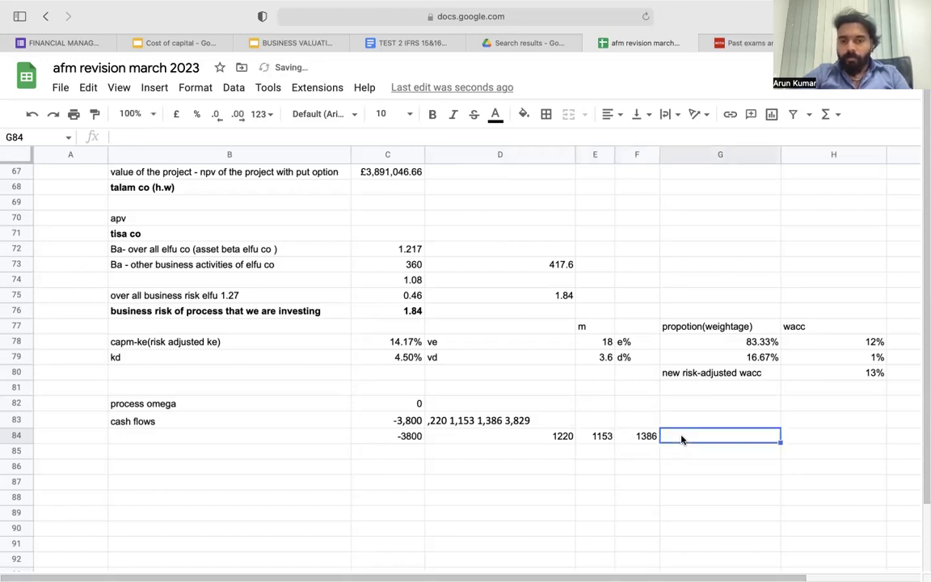
{"action": "type", "text": "3829"}
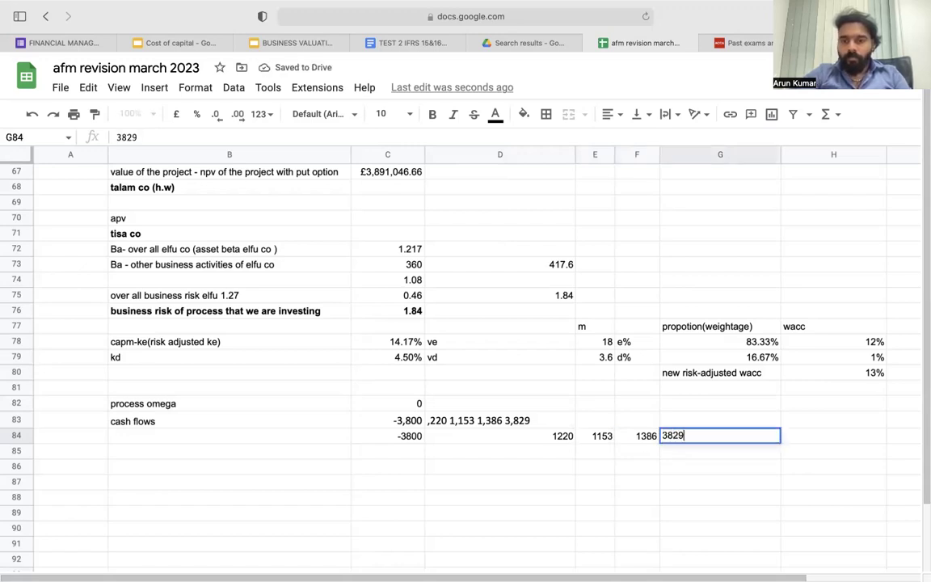
- Clear the earlier cash flow entries from D83 and C83
{"action": "left_click", "coordinate": [681, 466]}
{"action": "left_click", "coordinate": [500, 421]}
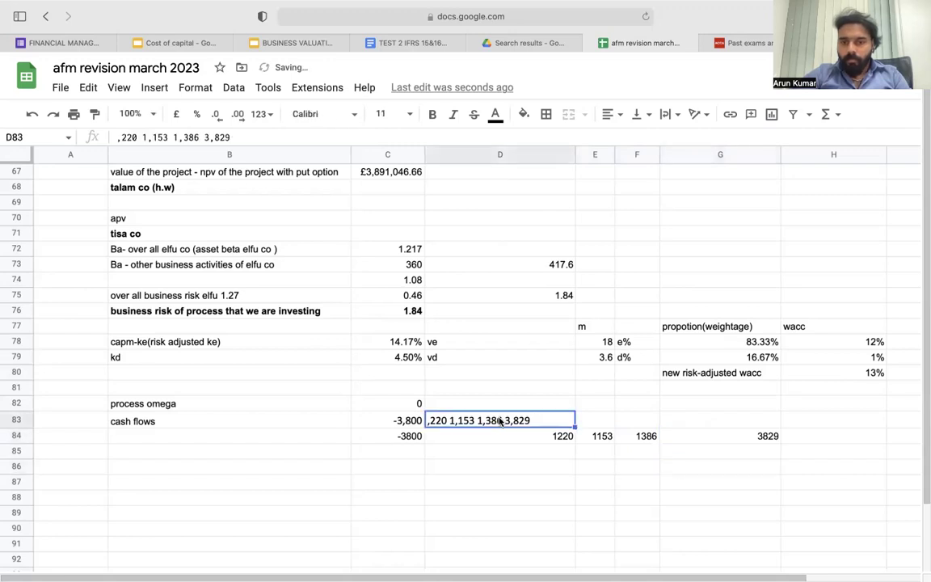
{"action": "key", "text": "Delete"}
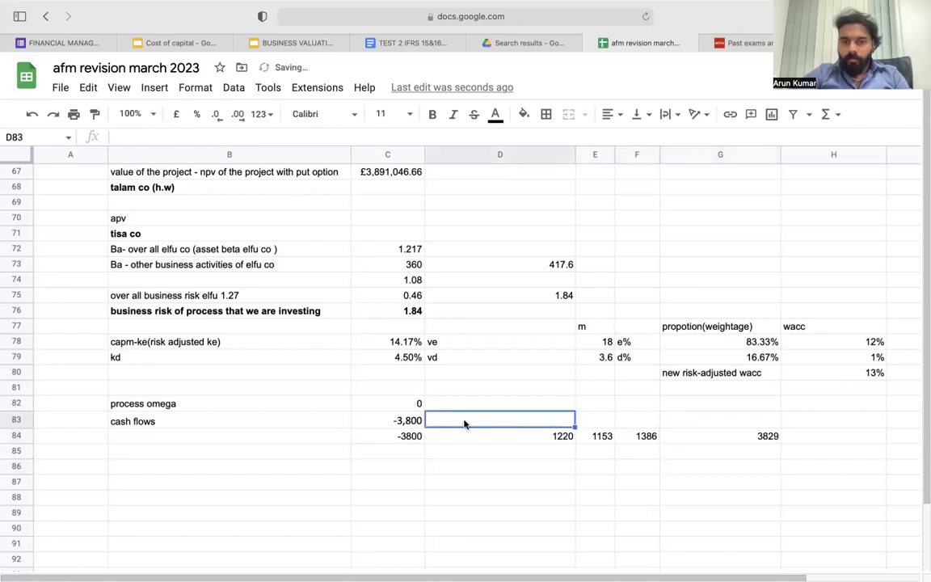
{"action": "left_click", "coordinate": [416, 422]}
{"action": "key", "text": "Delete"}
- Number the years 0 to 4 across C83:G83 above the cash flows and widen column F slightly
{"action": "type", "text": "0"}
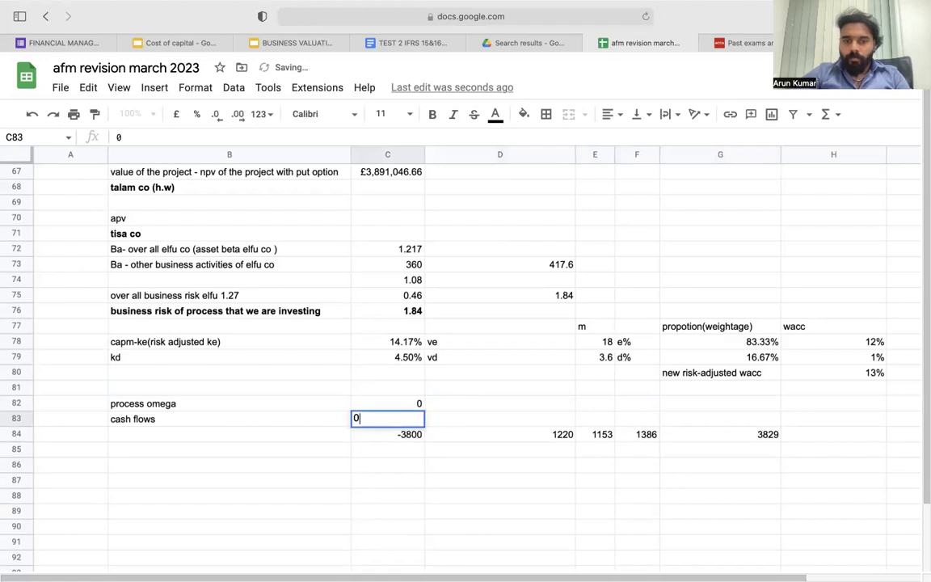
{"action": "key", "text": "Tab"}
{"action": "type", "text": "1"}
{"action": "key", "text": "Tab"}
{"action": "type", "text": "2"}
{"action": "key", "text": "Tab"}
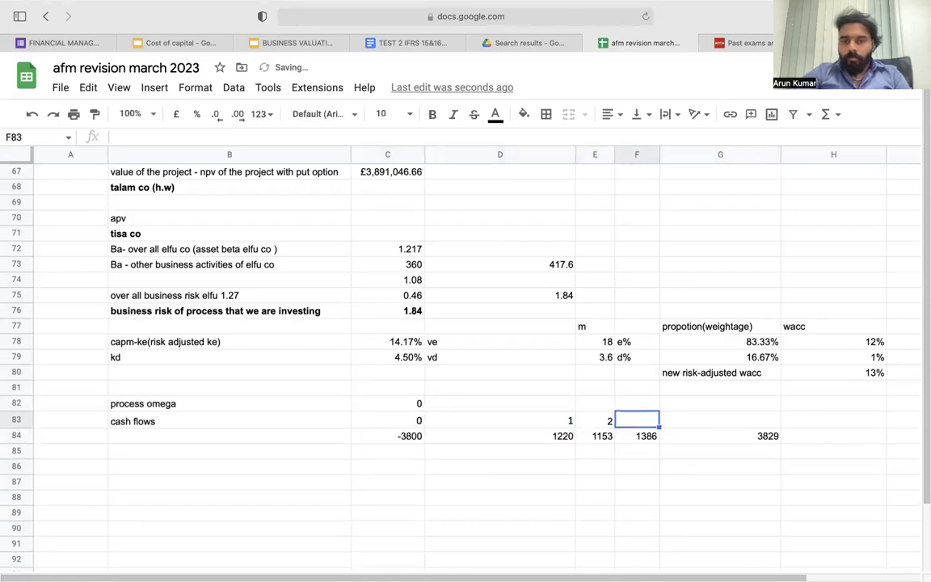
{"action": "type", "text": "3"}
{"action": "key", "text": "Tab"}
{"action": "type", "text": "4"}
{"action": "key", "text": "Tab"}
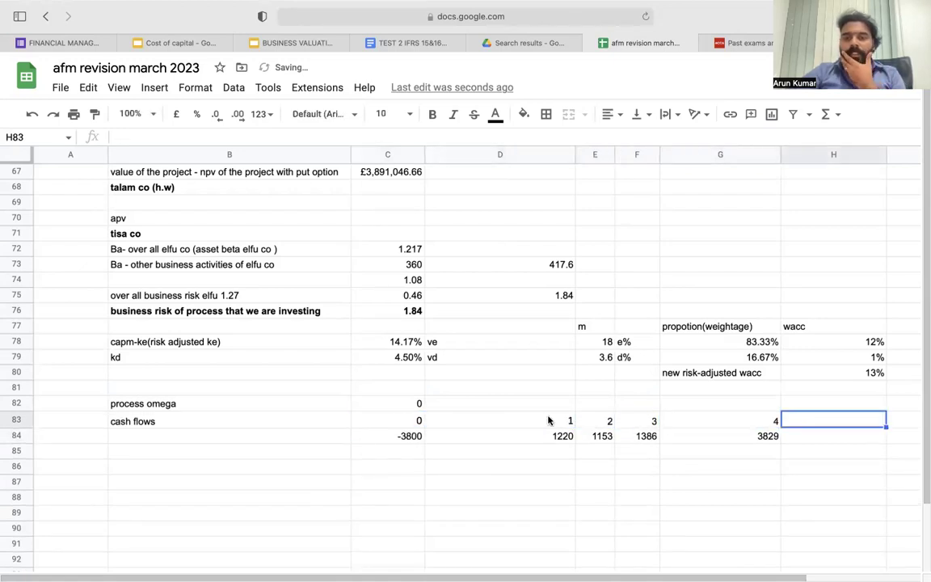
{"action": "left_click_drag", "start_coordinate": [660, 161], "coordinate": [686, 161]}
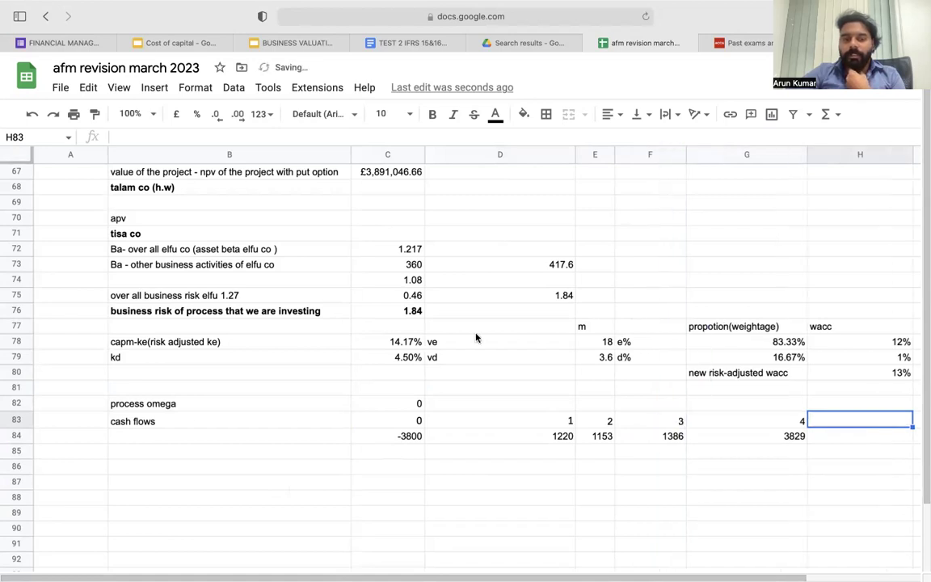
- Label row 84 "net cash flows" in column B and change the label in B83 to "year"
{"action": "left_click", "coordinate": [269, 443]}
{"action": "type", "text": "ne"}
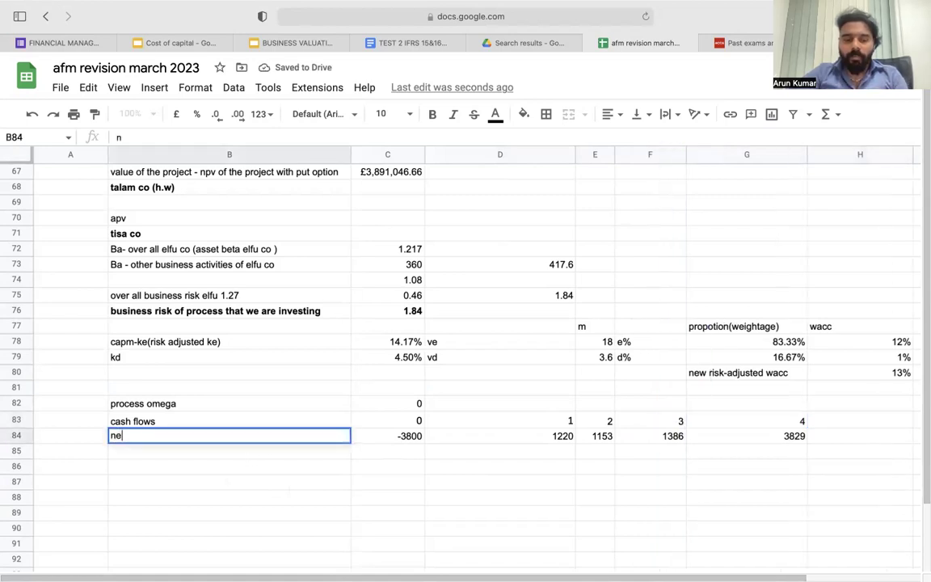
{"action": "type", "text": "t cash flows"}
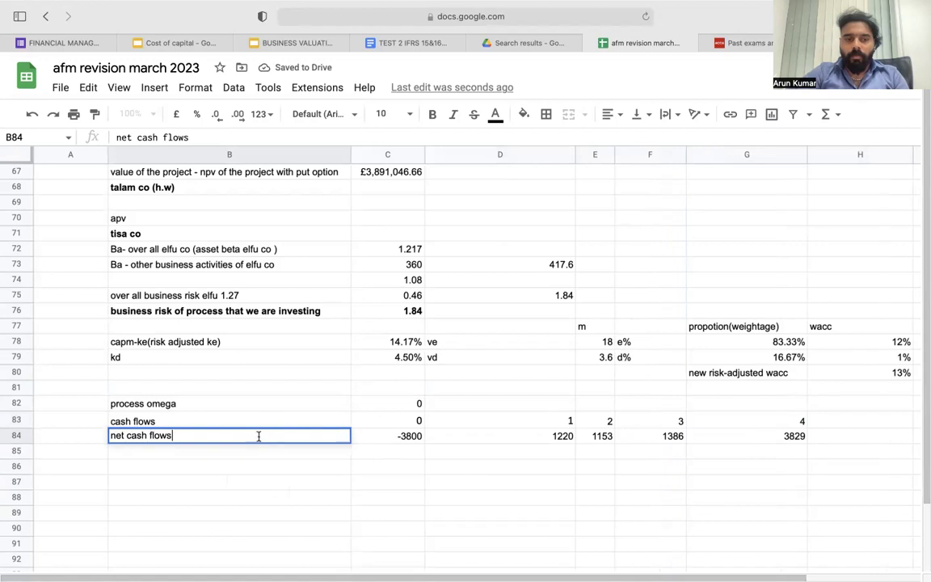
{"action": "left_click", "coordinate": [270, 420]}
{"action": "key", "text": "Delete"}
{"action": "type", "text": "year"}
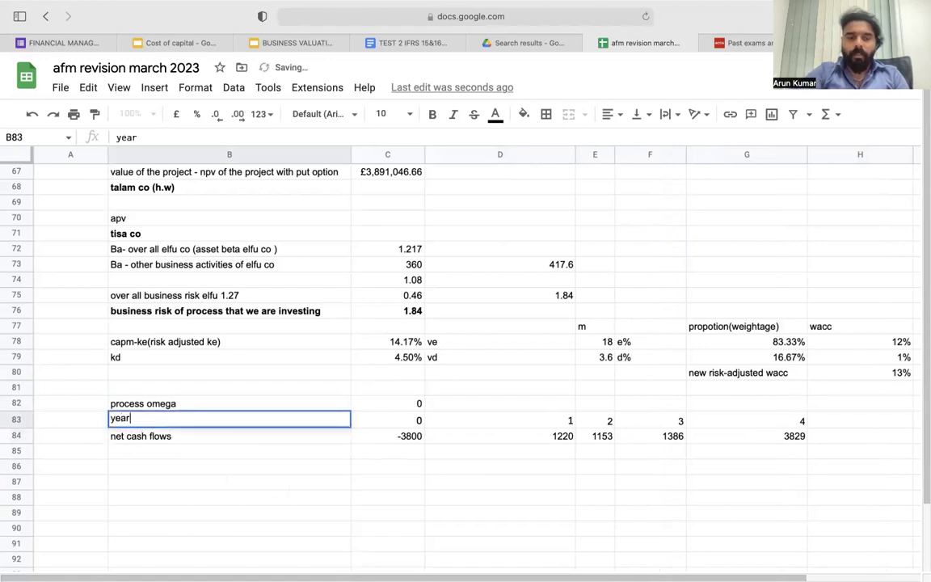
- Label B85 "npv" and calculate Process Omega's net present value in C85 with =npv(H80,(D84:G84))+C84
{"action": "key", "text": "Return"}
{"action": "key", "text": "Down"}
{"action": "type", "text": "npv"}
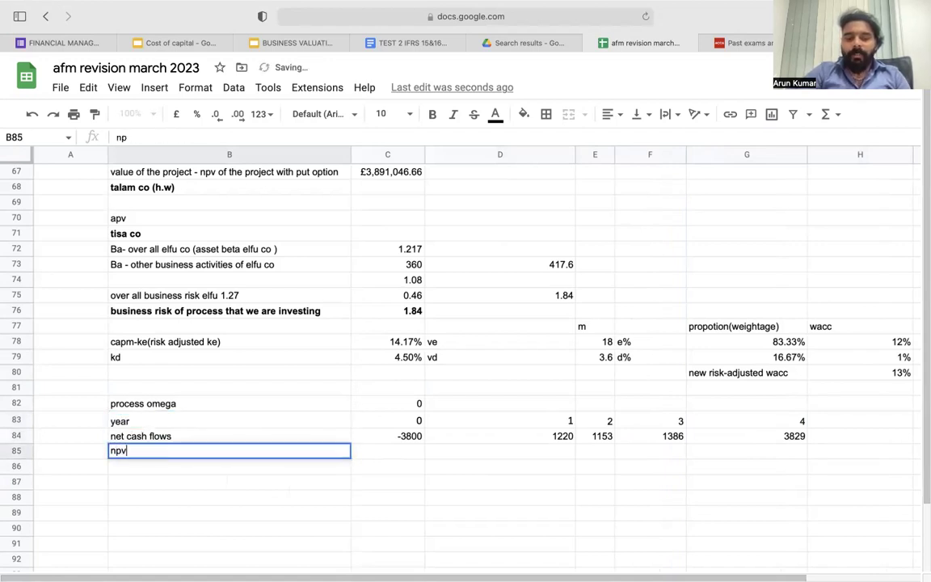
{"action": "key", "text": "Tab"}
{"action": "type", "text": "="}
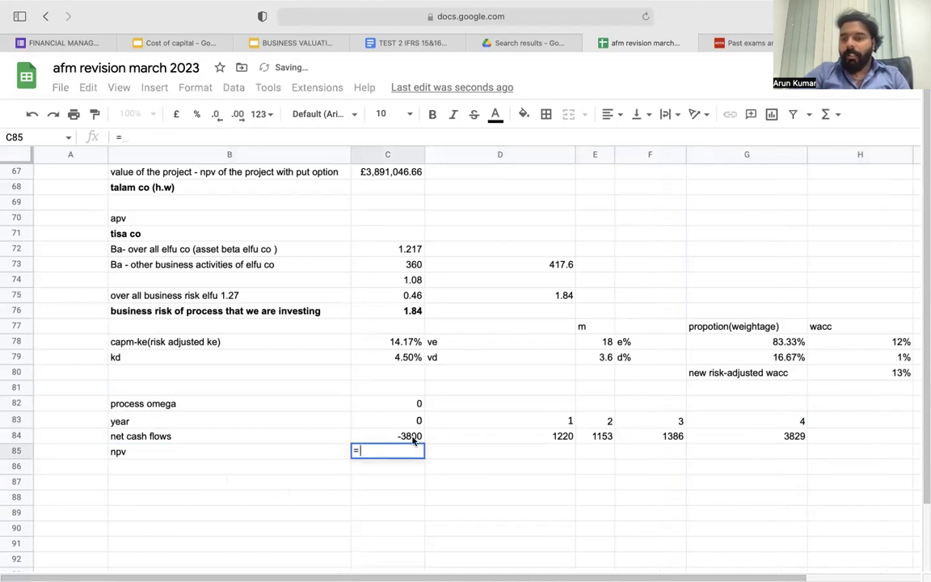
{"action": "type", "text": "n"}
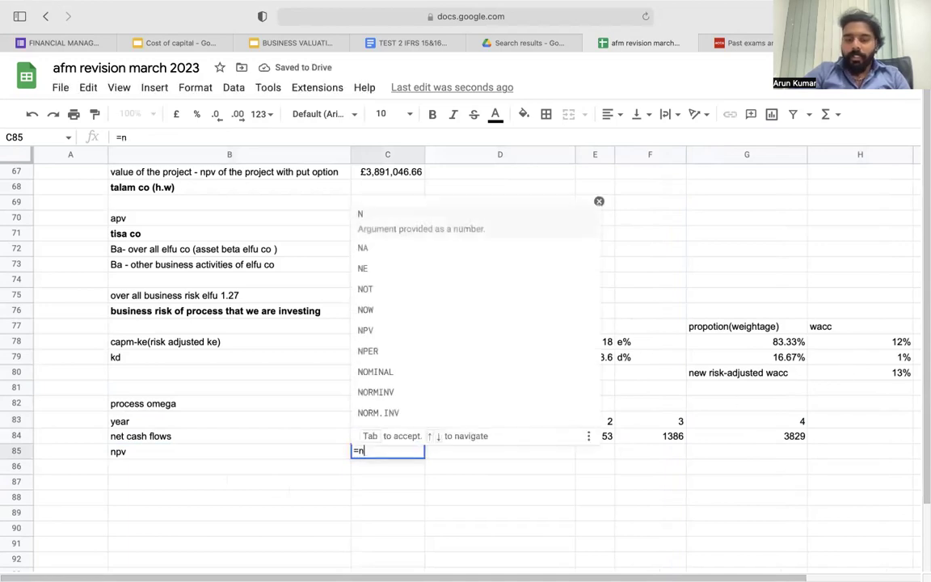
{"action": "type", "text": "pv("}
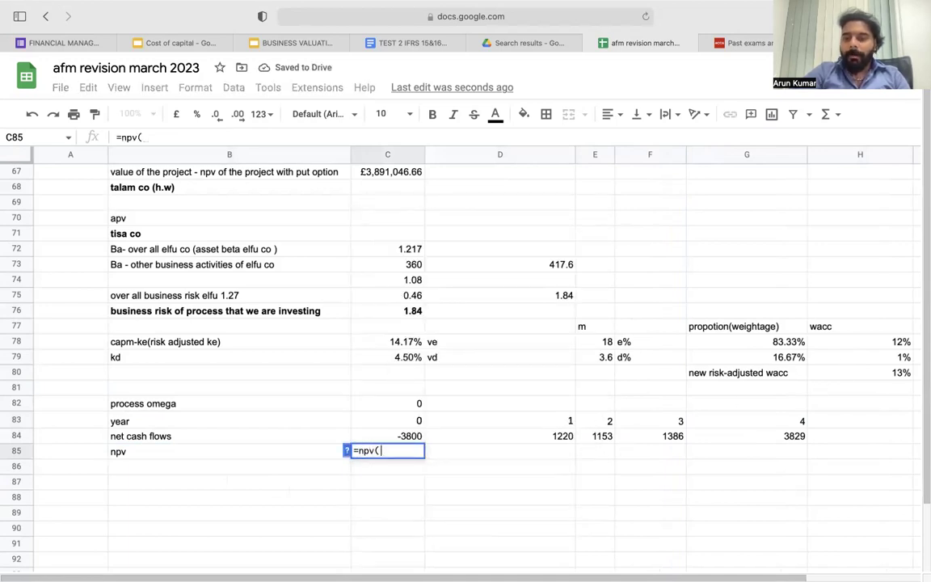
{"action": "left_click", "coordinate": [859, 376]}
{"action": "type", "text": ",("}
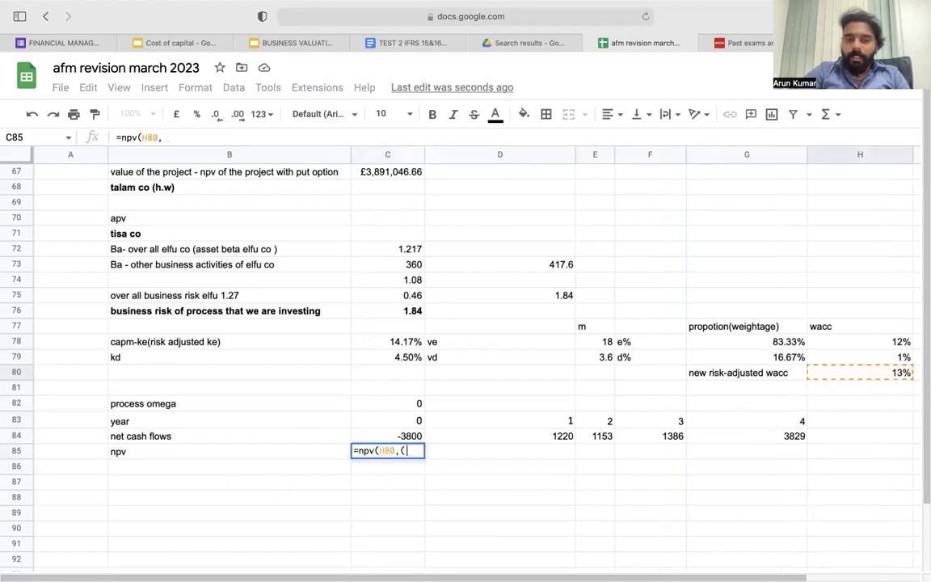
{"action": "left_click_drag", "start_coordinate": [569, 435], "coordinate": [702, 441]}
{"action": "type", "text": "))"}
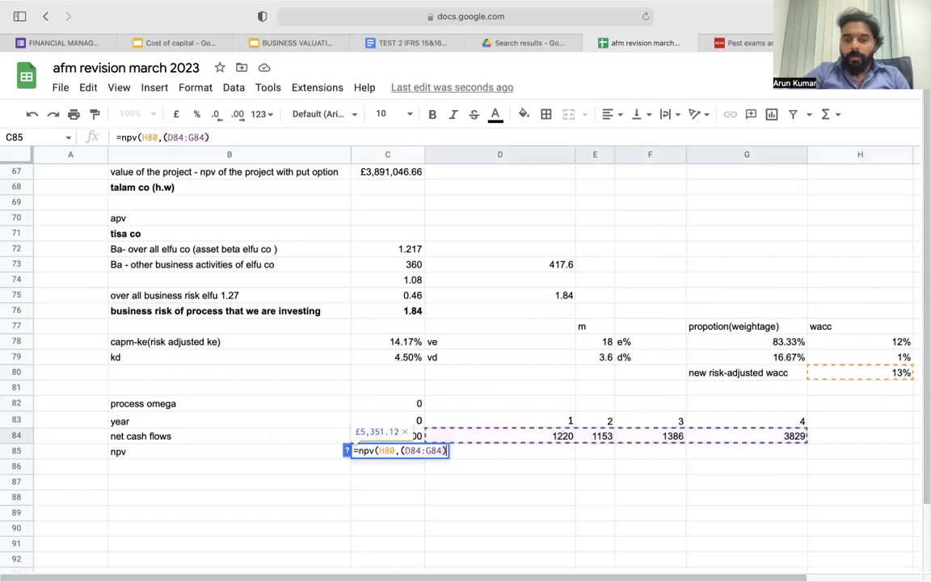
{"action": "type", "text": "+"}
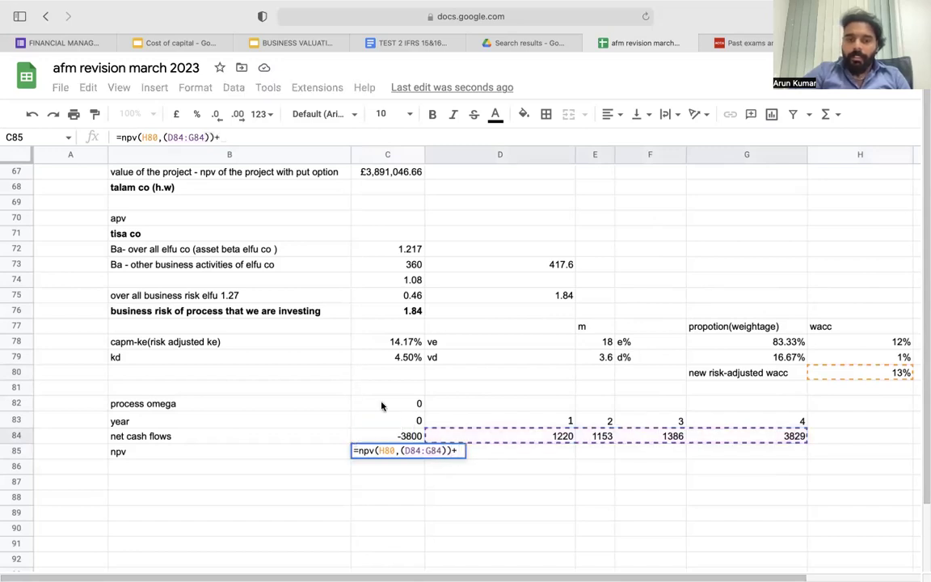
{"action": "left_click", "coordinate": [396, 432]}
{"action": "key", "text": "Return"}
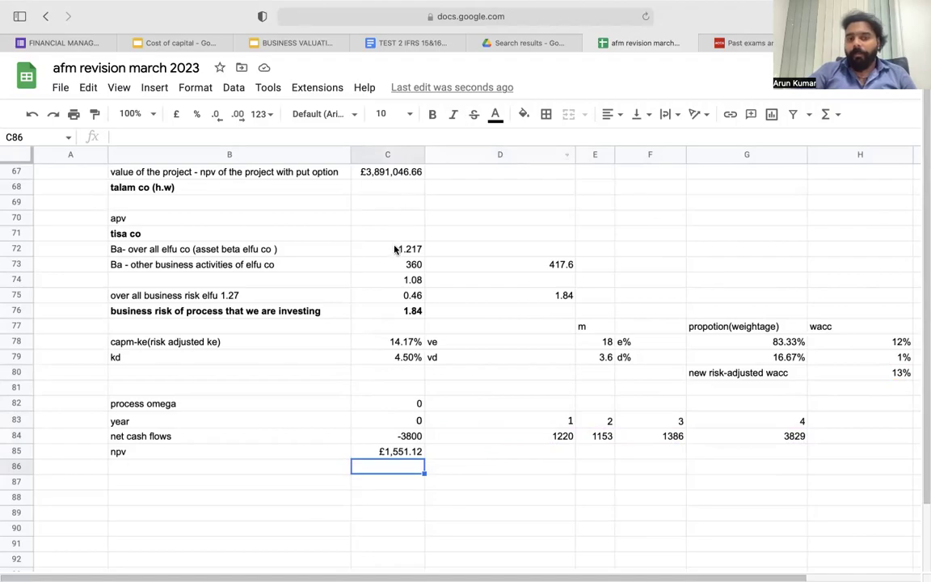
- Switch to the AFM Exam Kit PDF to review requirement (b) for Process Omega, and return to the spreadsheet
{"action": "key", "text": "super+Tab"}
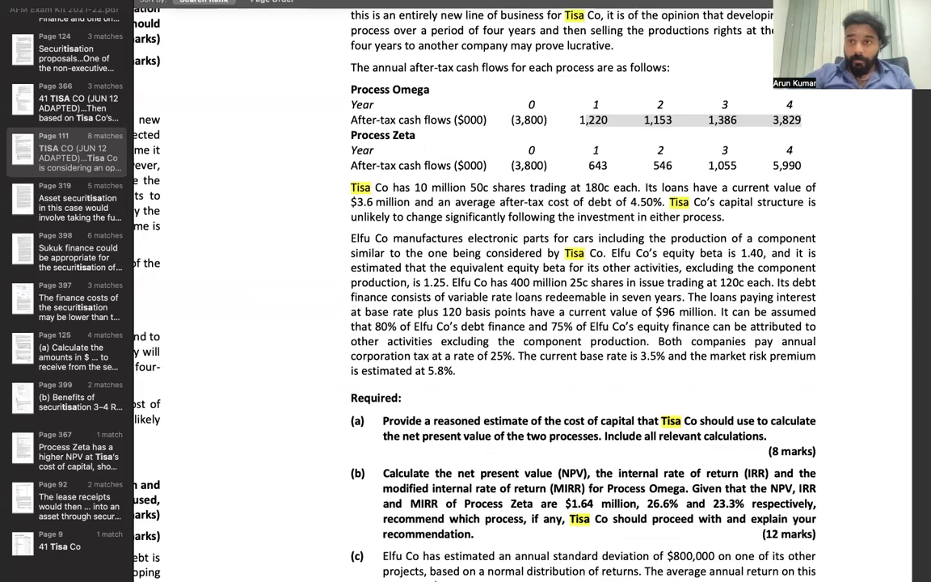
{"action": "mouse_move", "coordinate": [670, 4]}
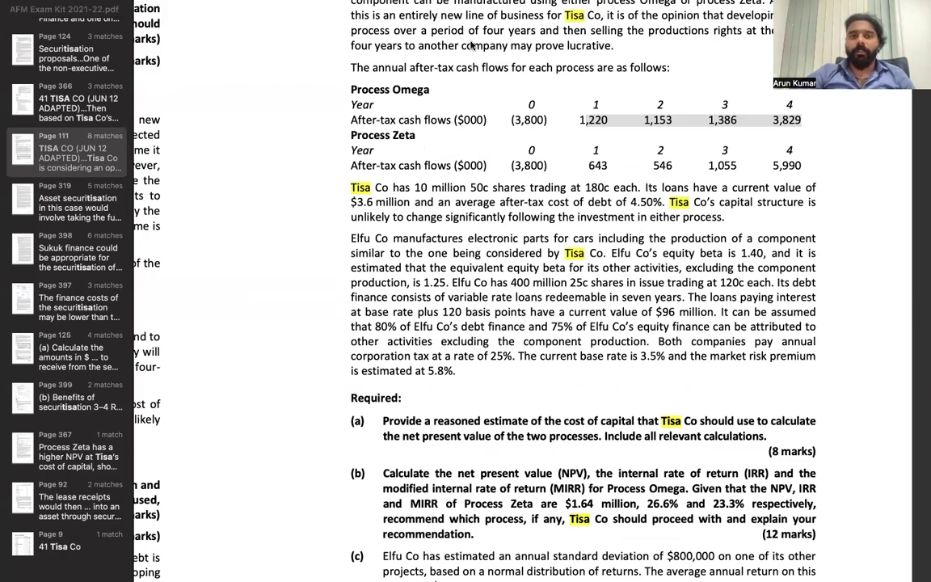
{"action": "key", "text": "super+Tab"}
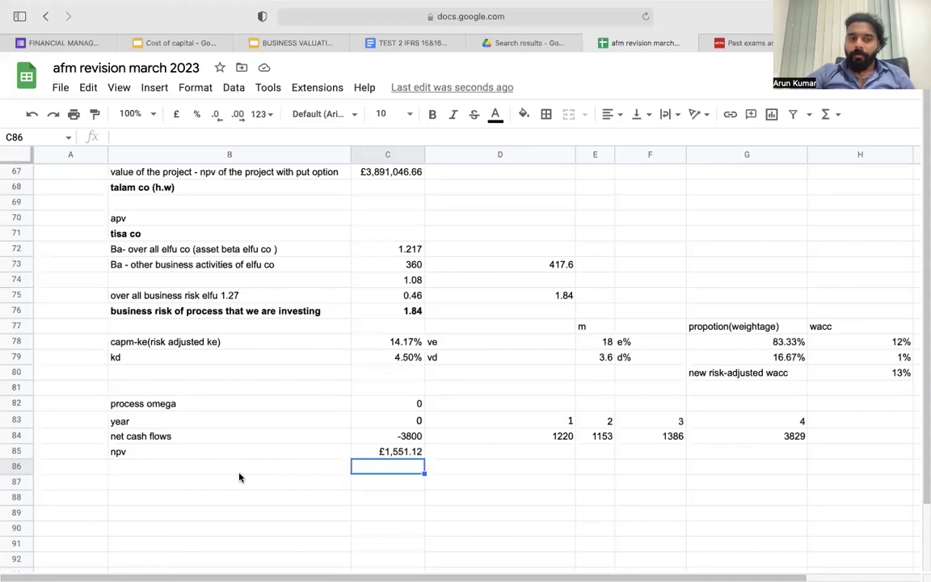
- Label B86 "irr" and calculate the internal rate of return in C86 with =irr(C84:G84)
{"action": "left_click", "coordinate": [239, 471]}
{"action": "type", "text": "irr"}
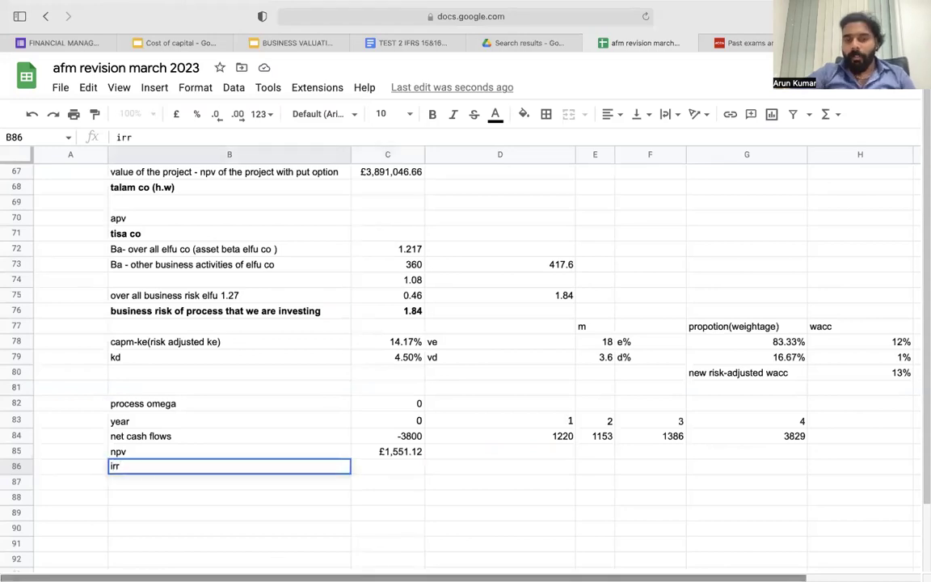
{"action": "left_click", "coordinate": [387, 468]}
{"action": "type", "text": "=i"}
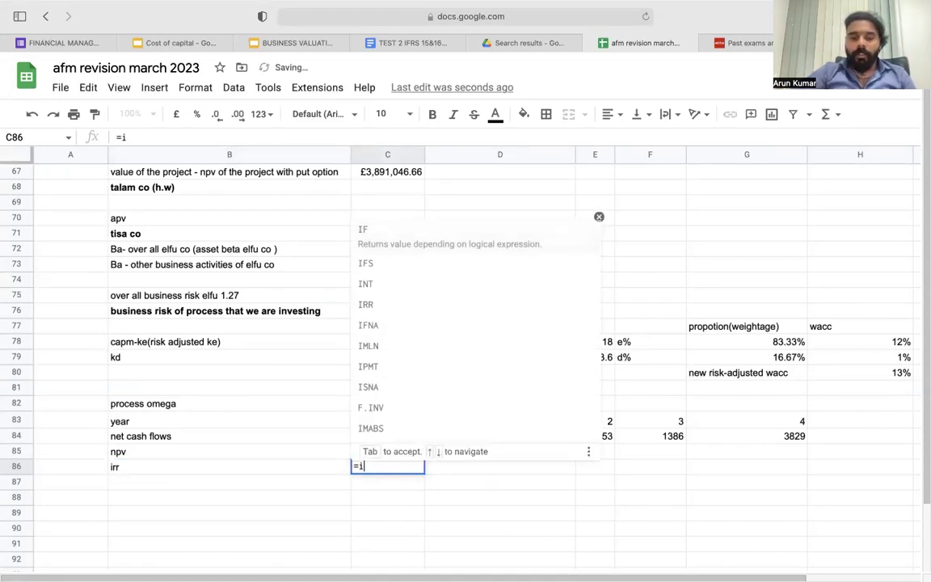
{"action": "type", "text": "rr("}
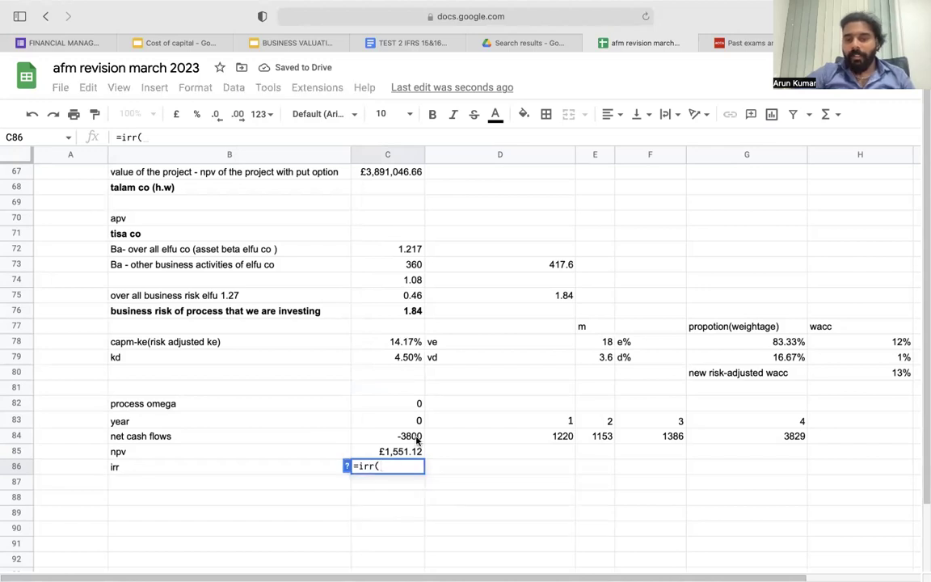
{"action": "left_click_drag", "start_coordinate": [388, 436], "coordinate": [716, 439]}
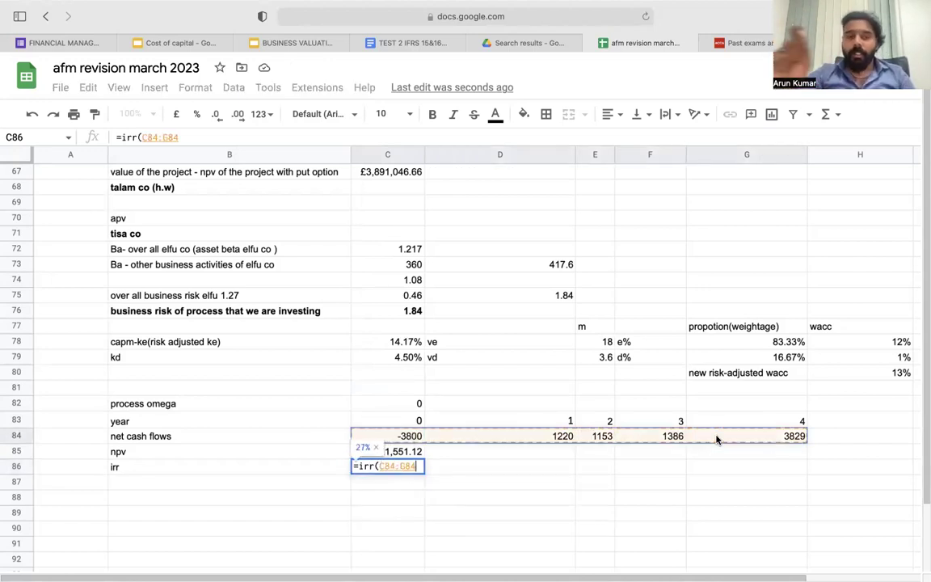
{"action": "type", "text": ")"}
{"action": "key", "text": "Return"}
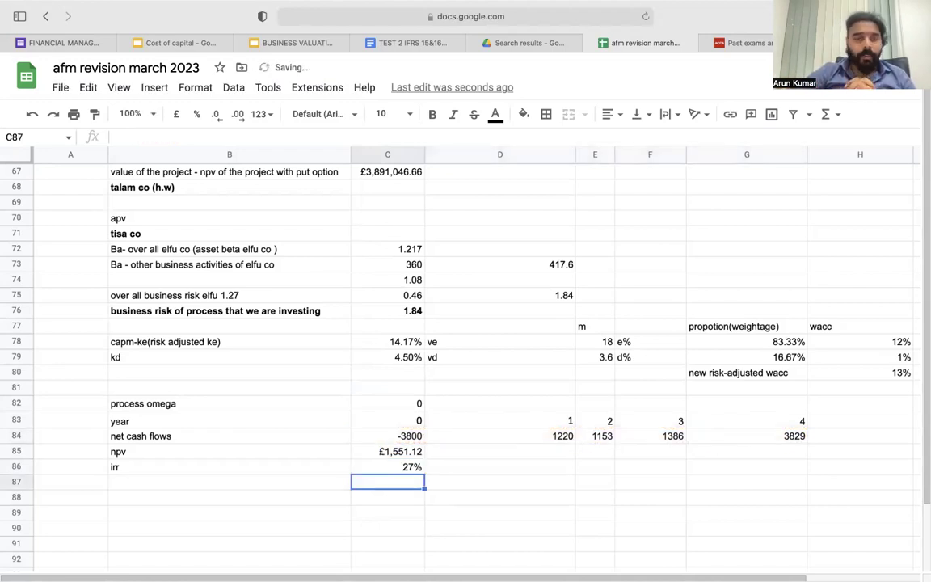
- Label B87 "mirr" and calculate the modified internal rate of return in C87 with =mirr(C84:G84,H80,H80)
{"action": "left_click", "coordinate": [337, 488]}
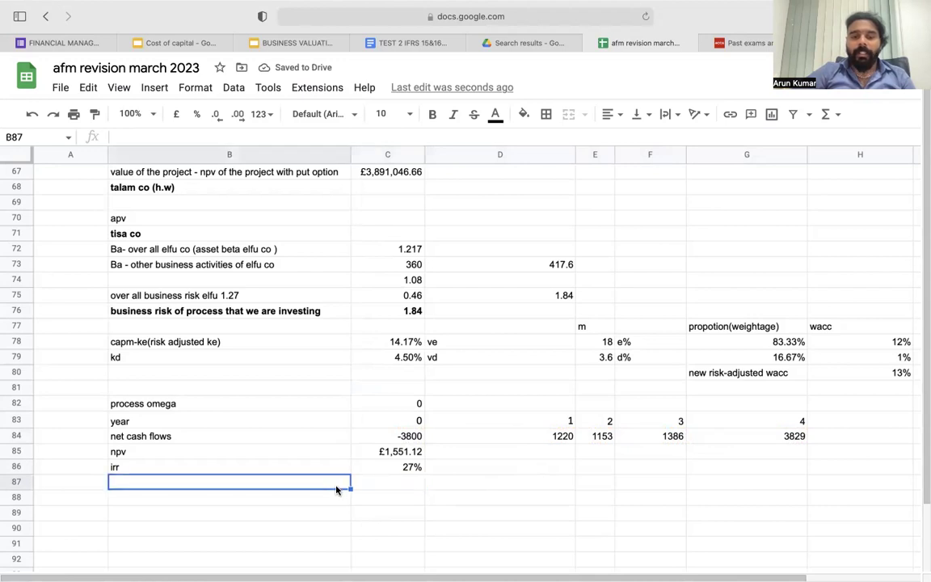
{"action": "type", "text": "mirr"}
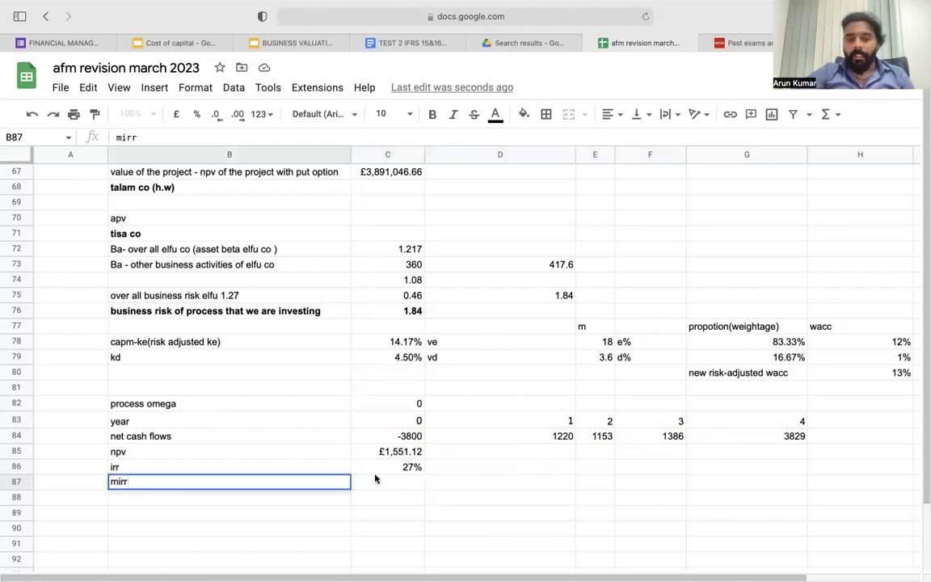
{"action": "left_click", "coordinate": [406, 483]}
{"action": "type", "text": "="}
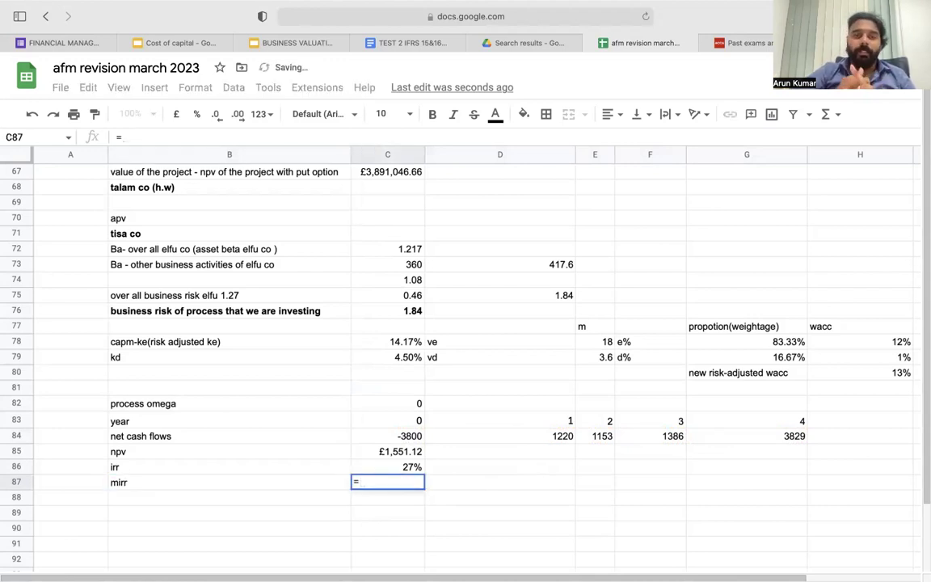
{"action": "type", "text": "("}
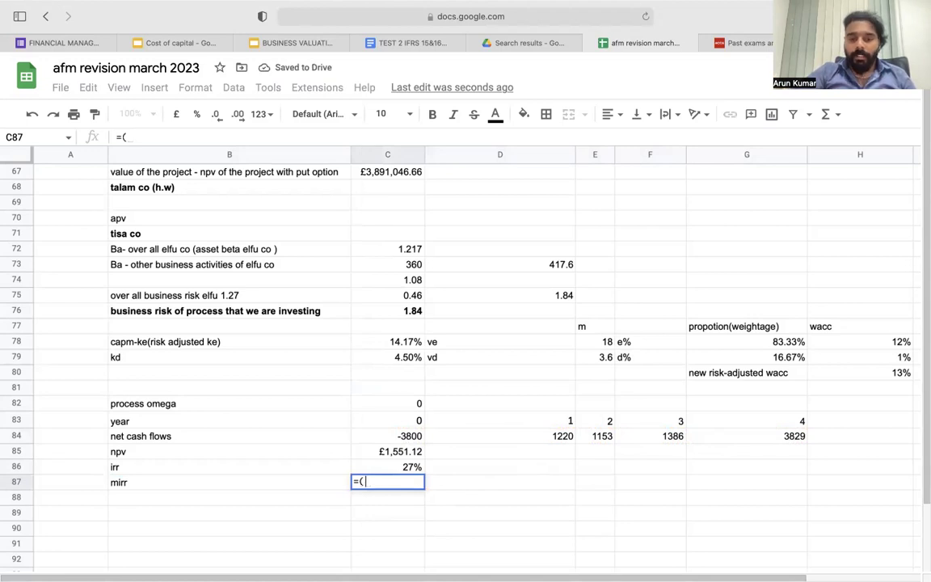
{"action": "key", "text": "BackSpace"}
{"action": "type", "text": "mi"}
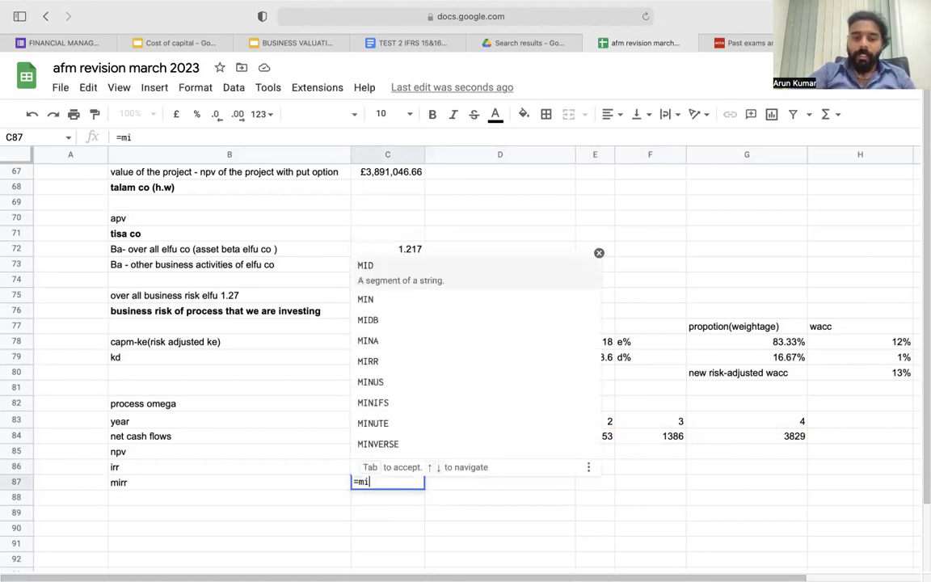
{"action": "type", "text": "rr("}
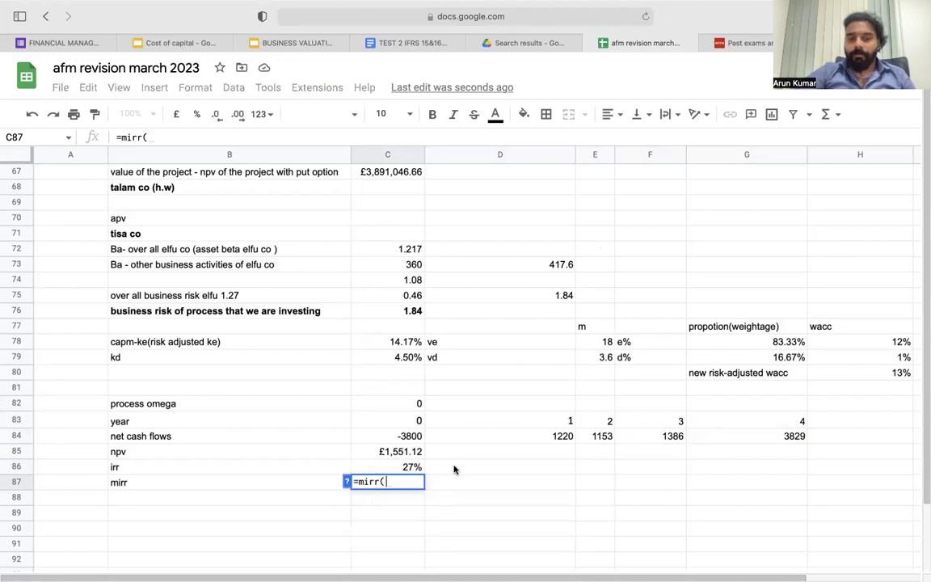
{"action": "left_click_drag", "start_coordinate": [419, 437], "coordinate": [745, 442]}
{"action": "type", "text": ","}
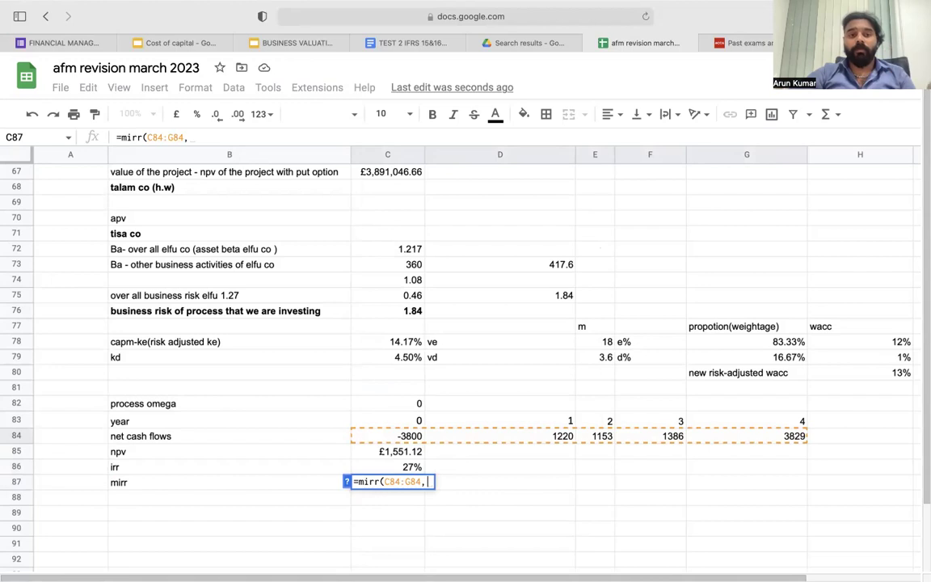
{"action": "type", "text": "13"}
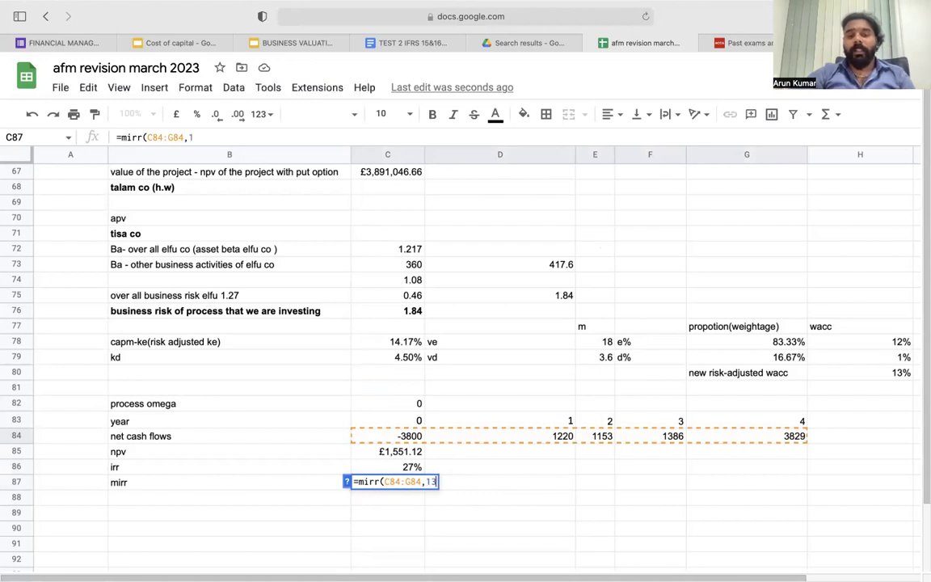
{"action": "key", "text": "BackSpace"}
{"action": "key", "text": "BackSpace"}
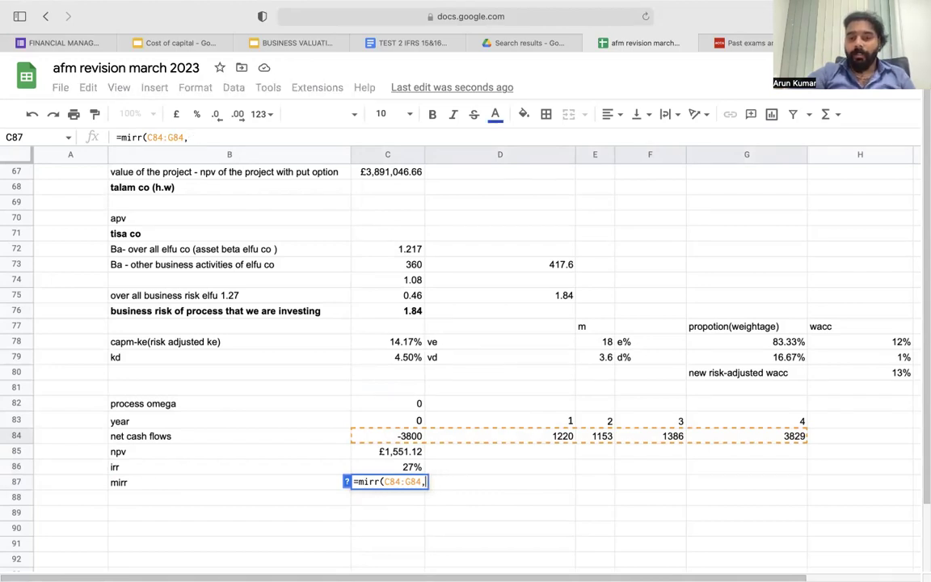
{"action": "left_click", "coordinate": [863, 372]}
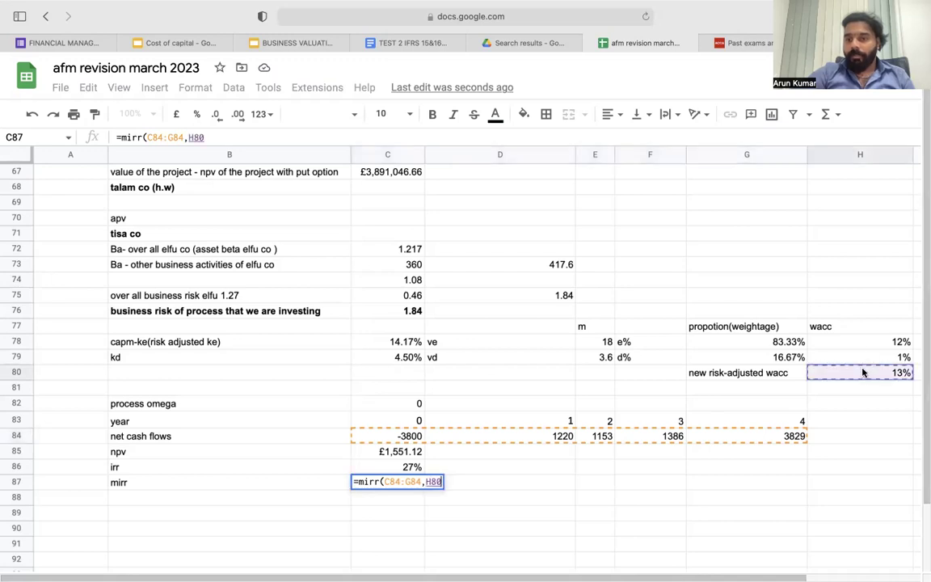
{"action": "type", "text": ","}
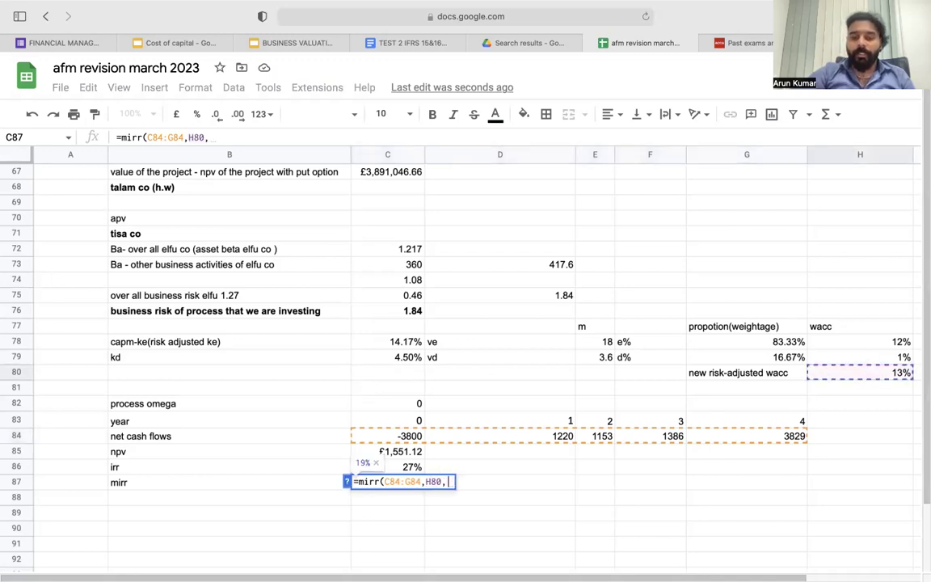
{"action": "left_click", "coordinate": [824, 374]}
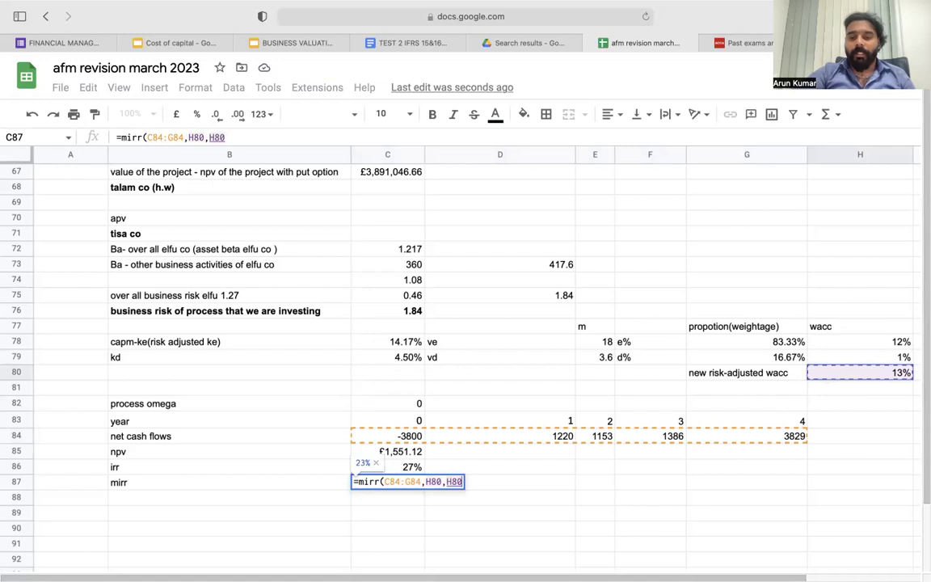
{"action": "key", "text": "Return"}
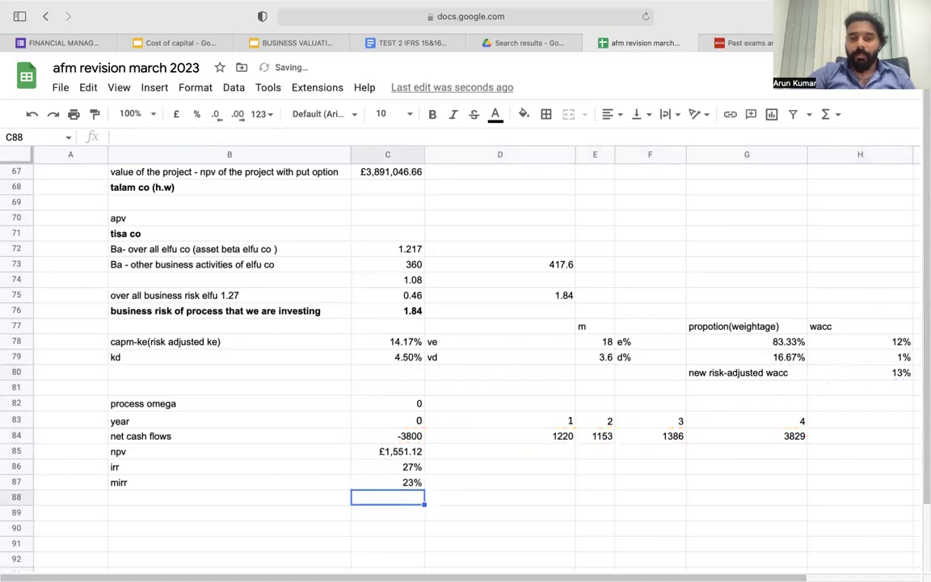
- Inspect the MIRR formula in C87, then check requirement (b) in the AFM Exam Kit PDF and return to the spreadsheet
{"action": "double_click", "coordinate": [405, 482]}
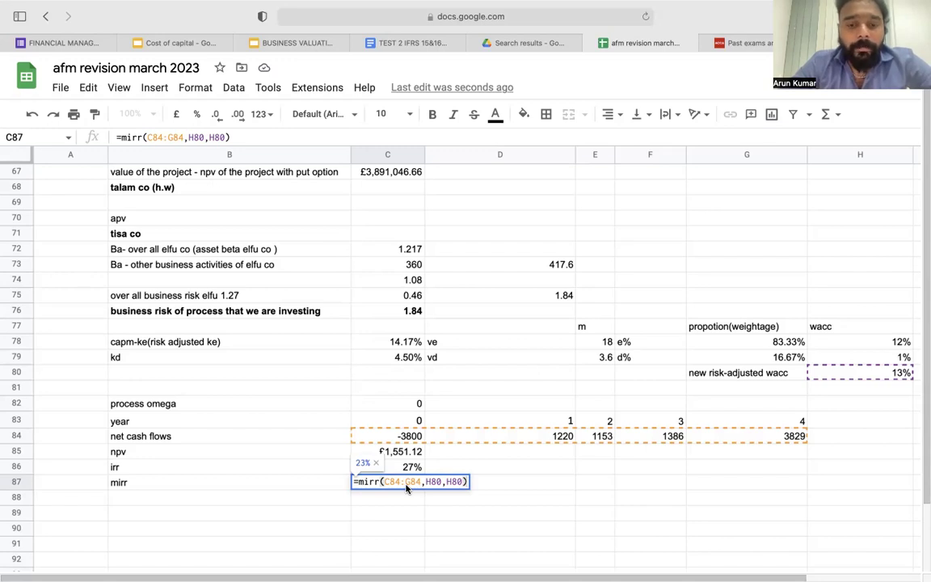
{"action": "key", "text": "Return"}
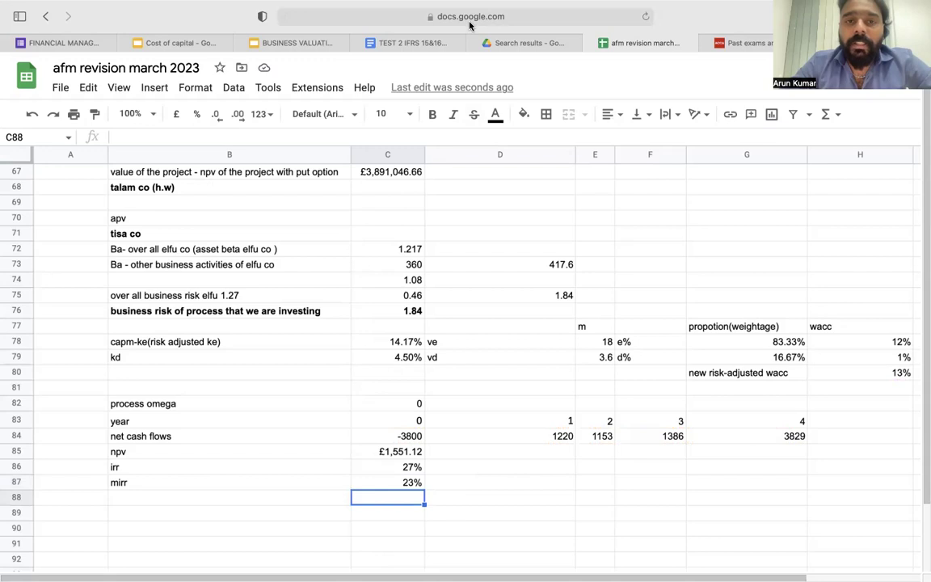
{"action": "key", "text": "super+Tab"}
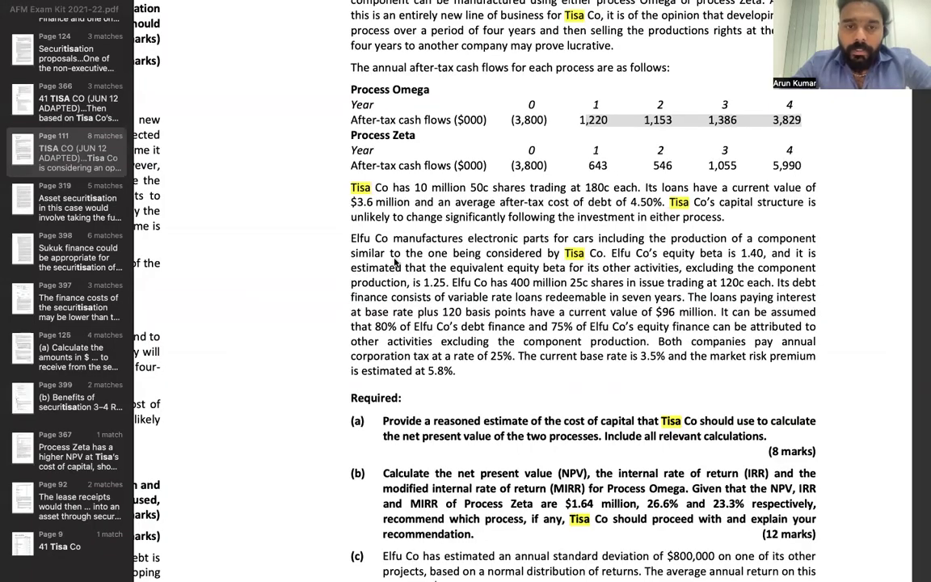
{"action": "key", "text": "super+Tab"}
- Show the IRR in C86 and the MIRR in C87 with one decimal place
{"action": "left_click", "coordinate": [406, 472]}
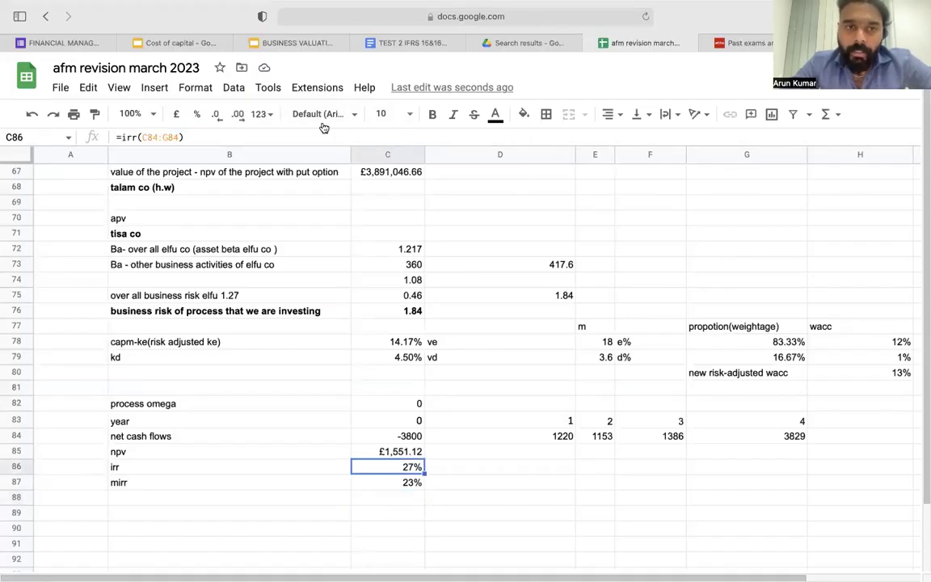
{"action": "left_click", "coordinate": [237, 114]}
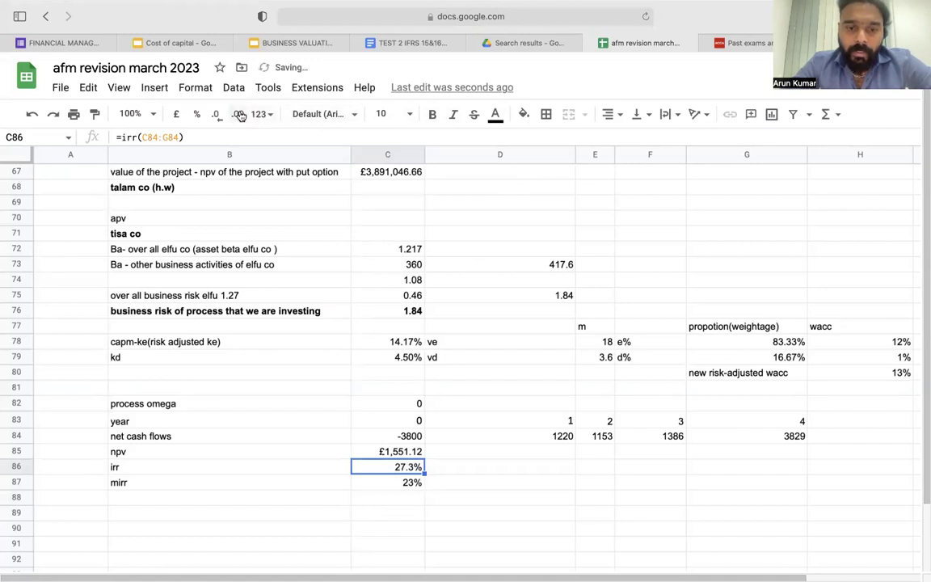
{"action": "left_click", "coordinate": [418, 478]}
{"action": "left_click", "coordinate": [239, 116]}
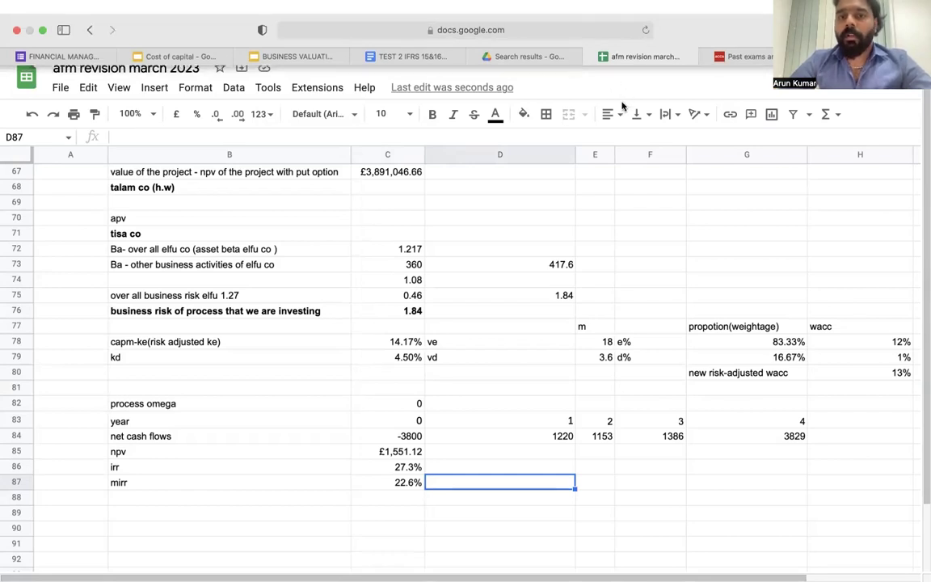
- Add the bold heading "apv" in B88 below the MIRR row
{"action": "left_click", "coordinate": [186, 498]}
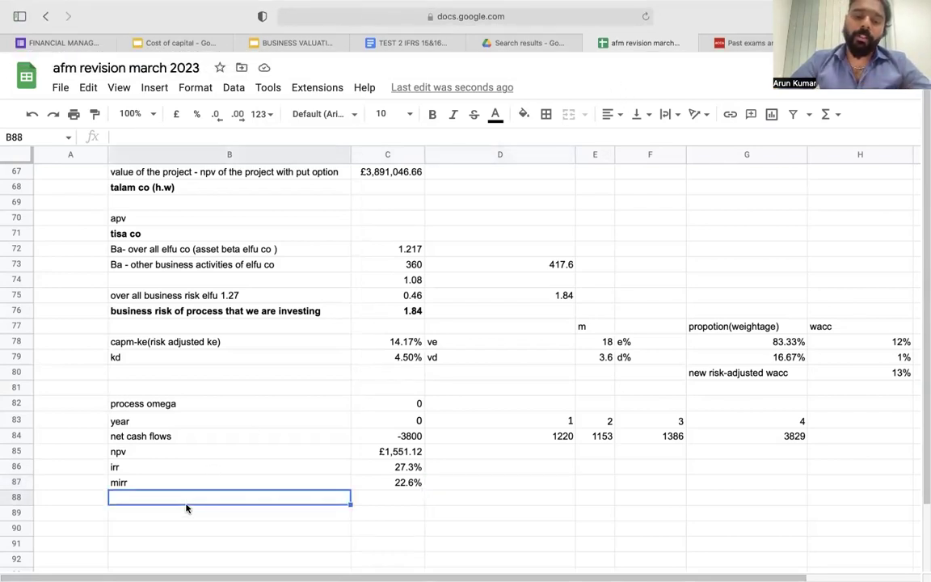
{"action": "type", "text": "apv"}
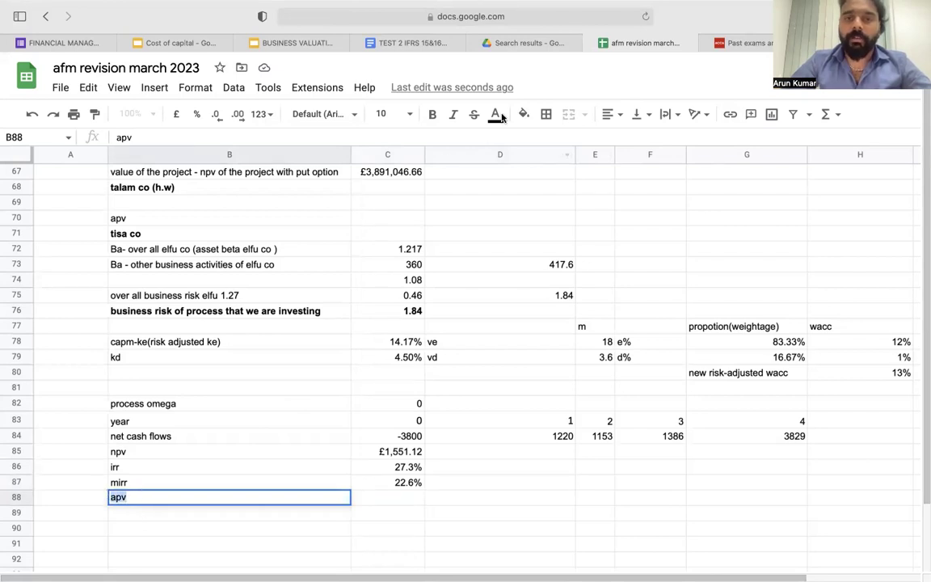
{"action": "left_click", "coordinate": [433, 116]}
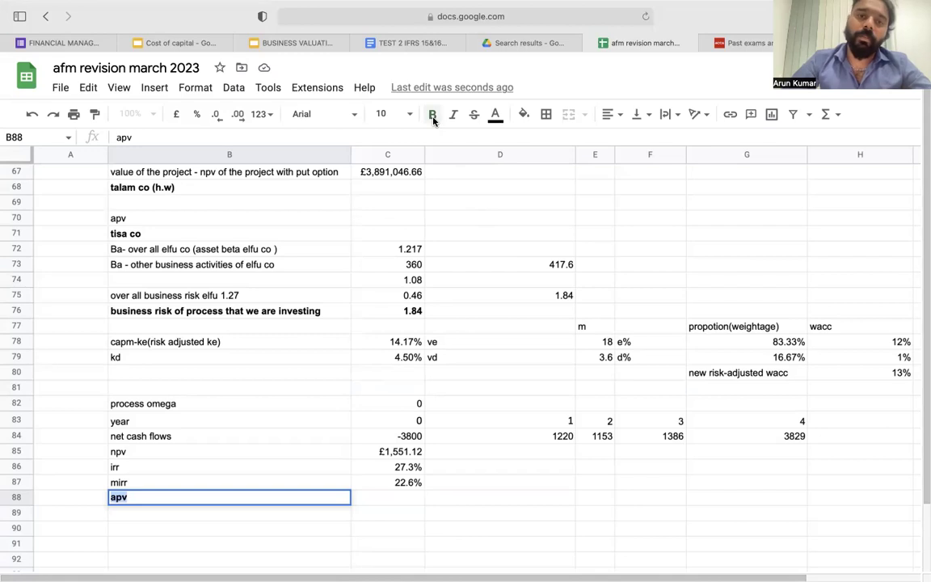
{"action": "left_click", "coordinate": [211, 234]}
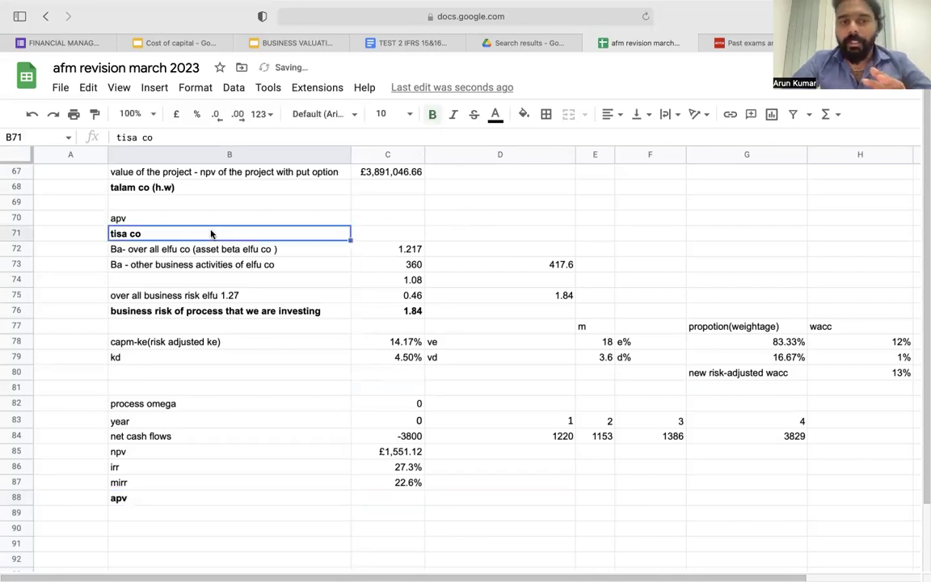
{"action": "left_click", "coordinate": [196, 190]}
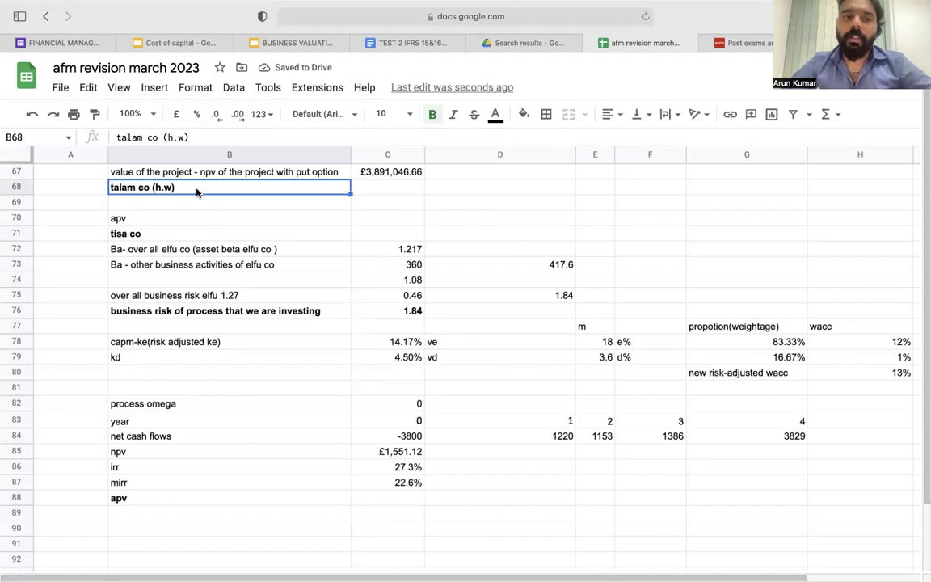
- List "stryer" in B89 and "tipple-tine co" in B90 under the apv heading
{"action": "left_click", "coordinate": [121, 513]}
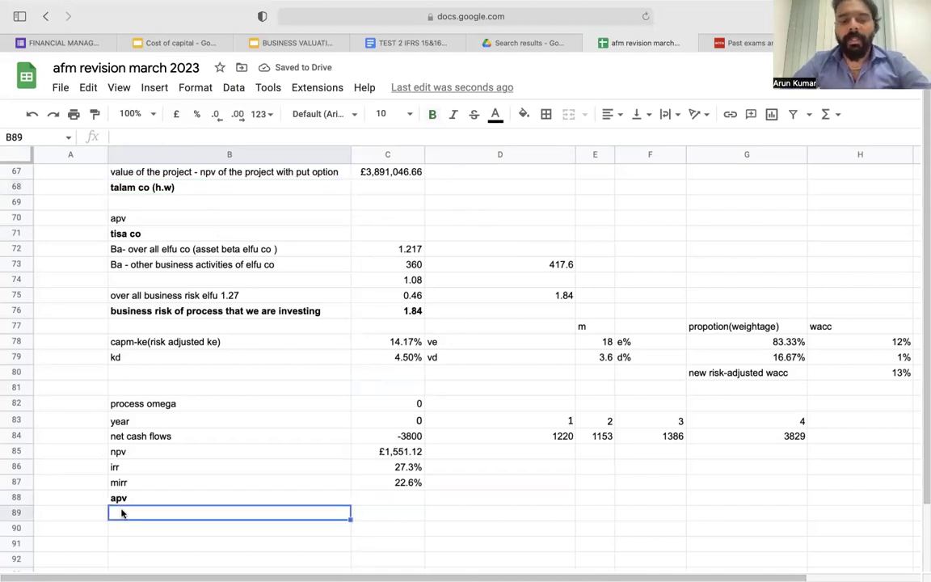
{"action": "type", "text": "stryer"}
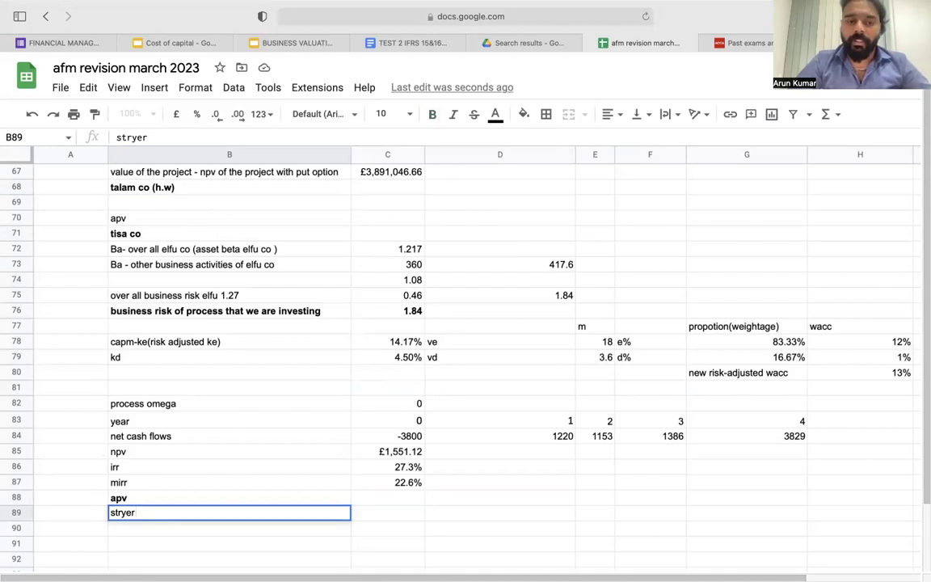
{"action": "key", "text": "Return"}
{"action": "type", "text": "tippletine co"}
{"action": "left_click", "coordinate": [136, 533]}
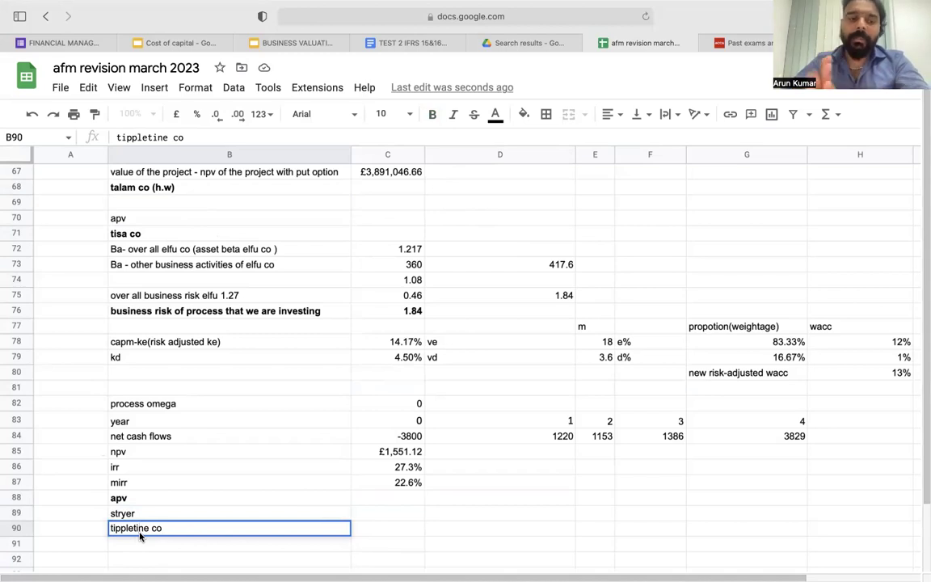
{"action": "type", "text": "-"}
{"action": "key", "text": "Right"}
{"action": "key", "text": "Right"}
{"action": "key", "text": "Right"}
{"action": "key", "text": "Right"}
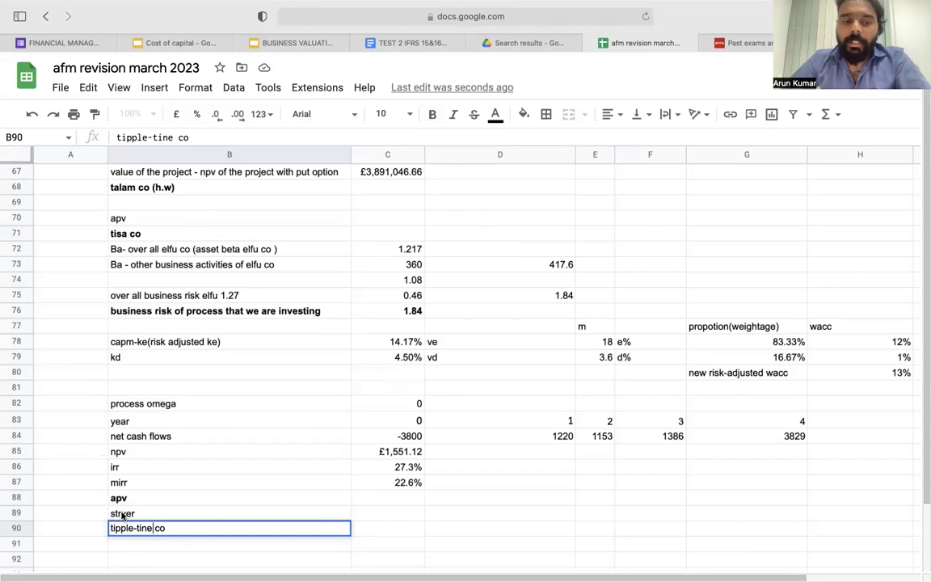
- Correct the spelling of the entry in B89 to "strayer"
{"action": "left_click", "coordinate": [123, 517]}
{"action": "double_click", "coordinate": [122, 514]}
{"action": "type", "text": "a"}
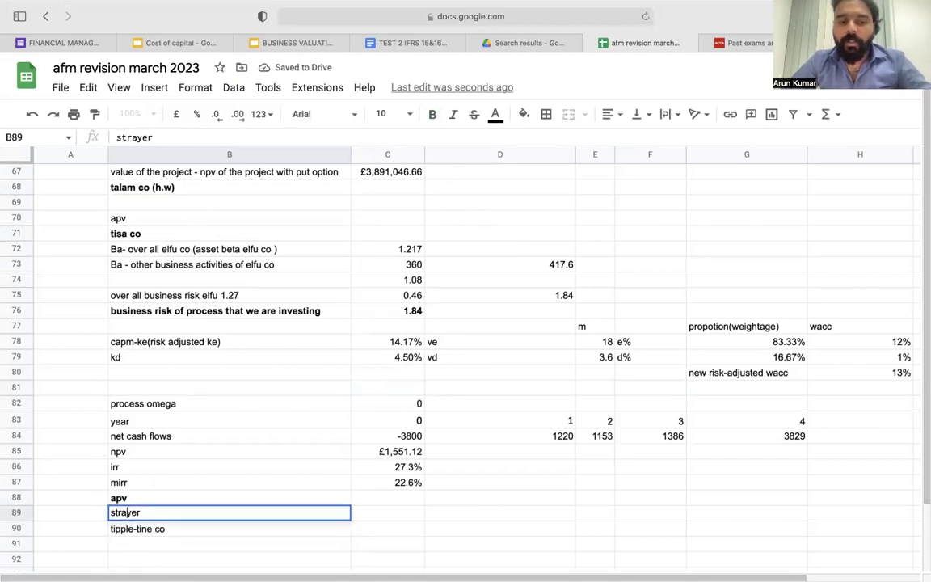
{"action": "key", "text": "Return"}
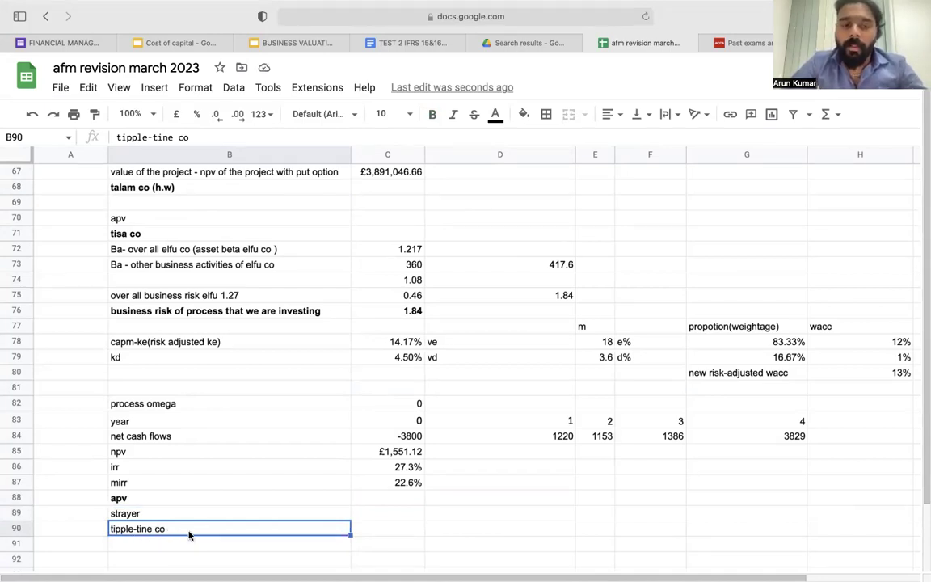
{"action": "left_click", "coordinate": [182, 512]}
{"action": "left_click", "coordinate": [171, 528]}
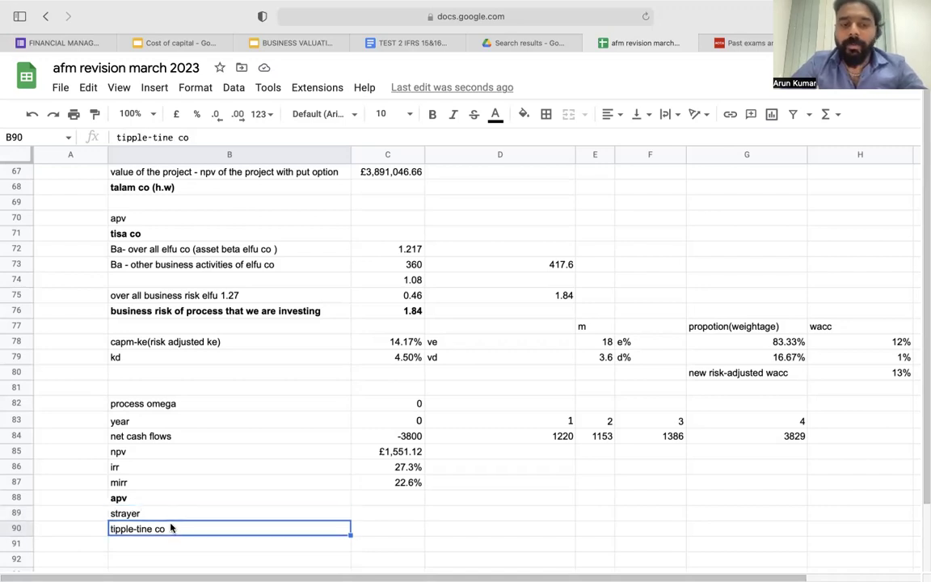
{"action": "left_click", "coordinate": [181, 514]}
{"action": "left_click", "coordinate": [182, 529]}
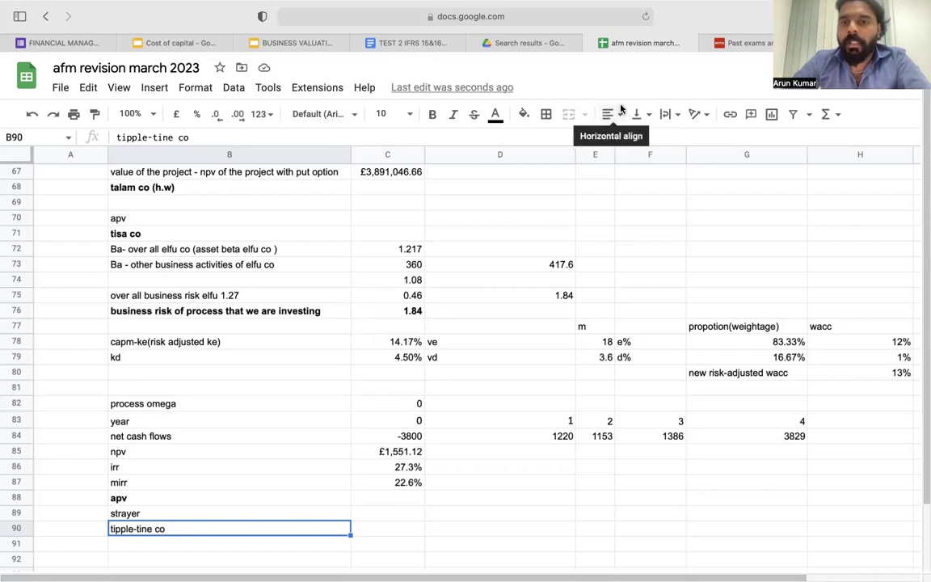
- Open the text in B89 for editing
{"action": "left_click", "coordinate": [182, 515]}
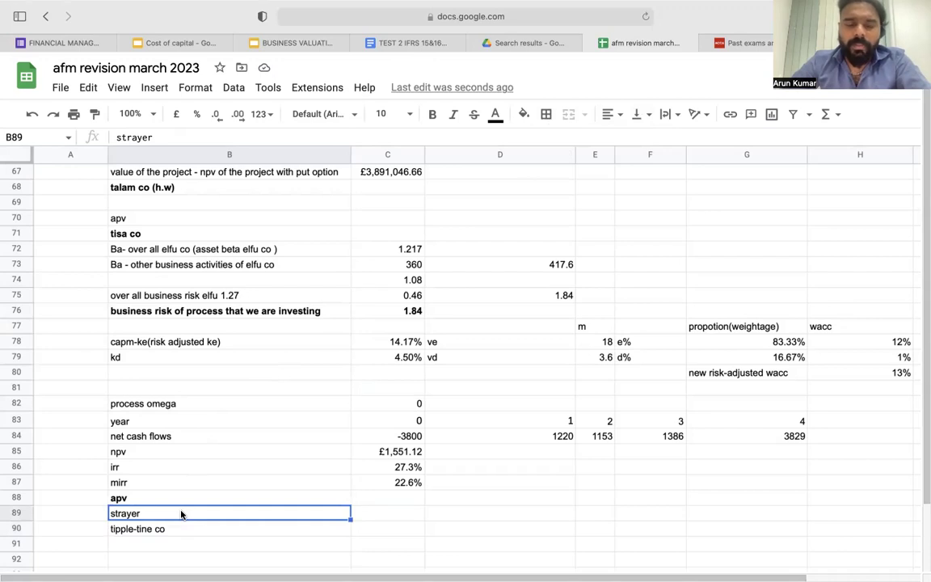
{"action": "double_click", "coordinate": [182, 514]}
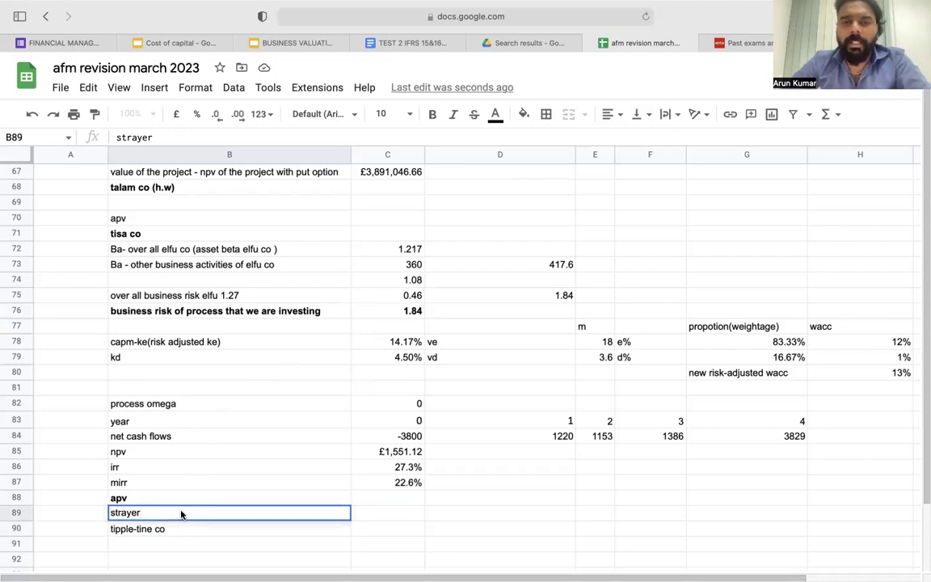